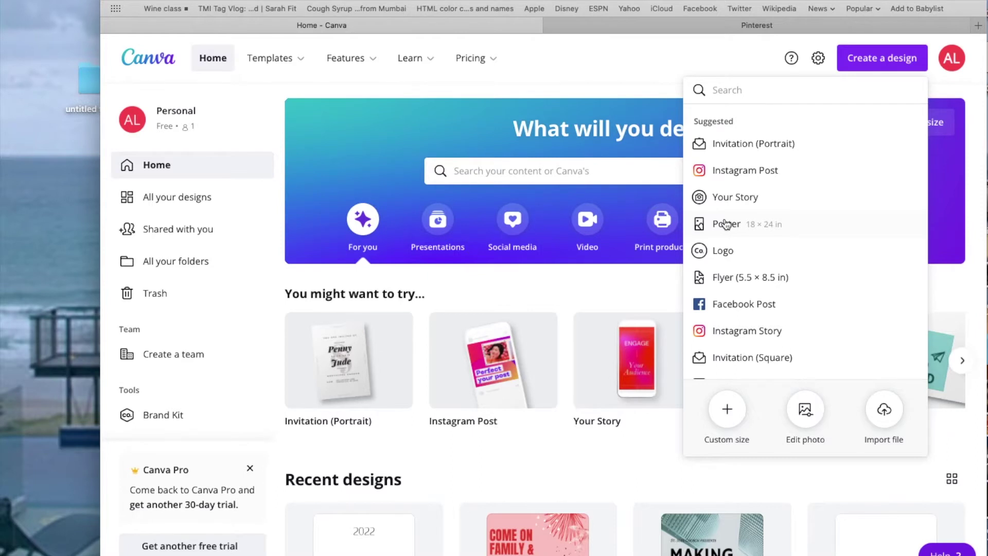
- Create a blank 18 × 24 in poster design and separate it into its own browser window beside the Pinterest page
click(725, 224)
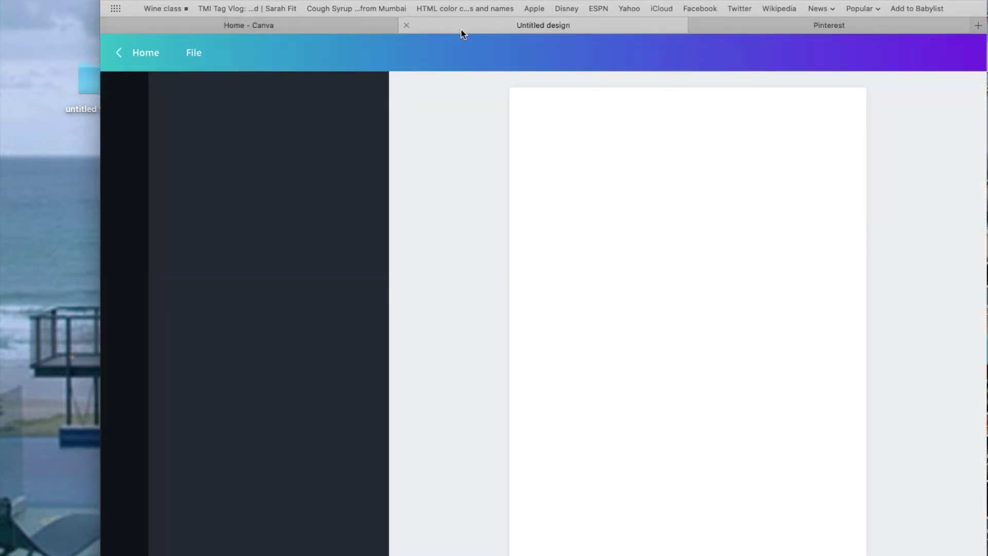
click(462, 30)
drag(462, 29, 257, 73)
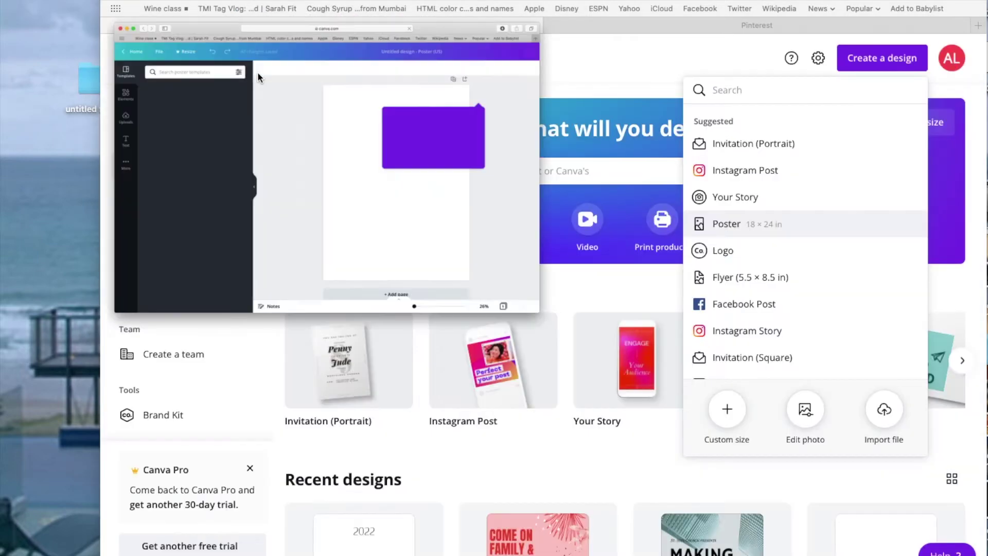
drag(221, 26, 197, 0)
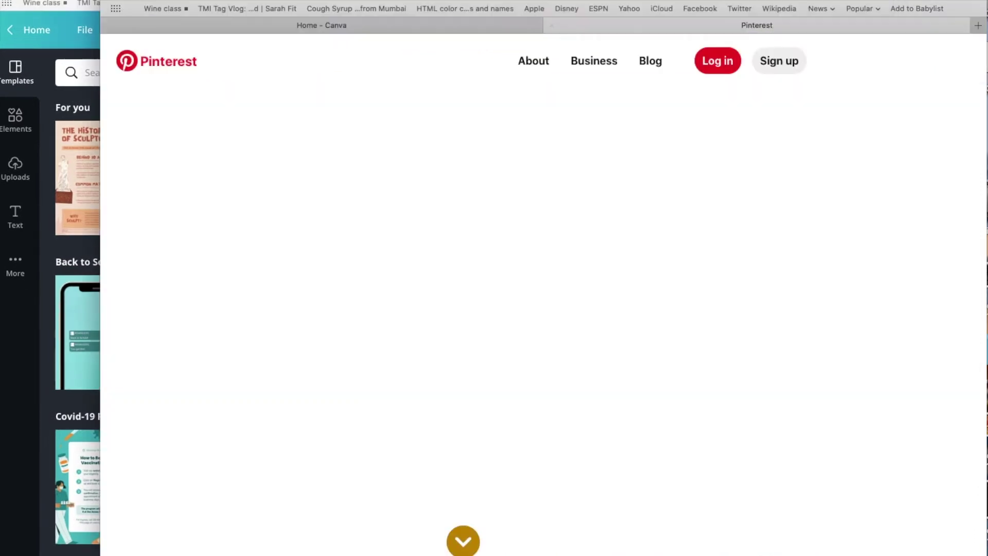
- Log in to Pinterest and dismiss the sticker tip in the Canva poster window
click(720, 61)
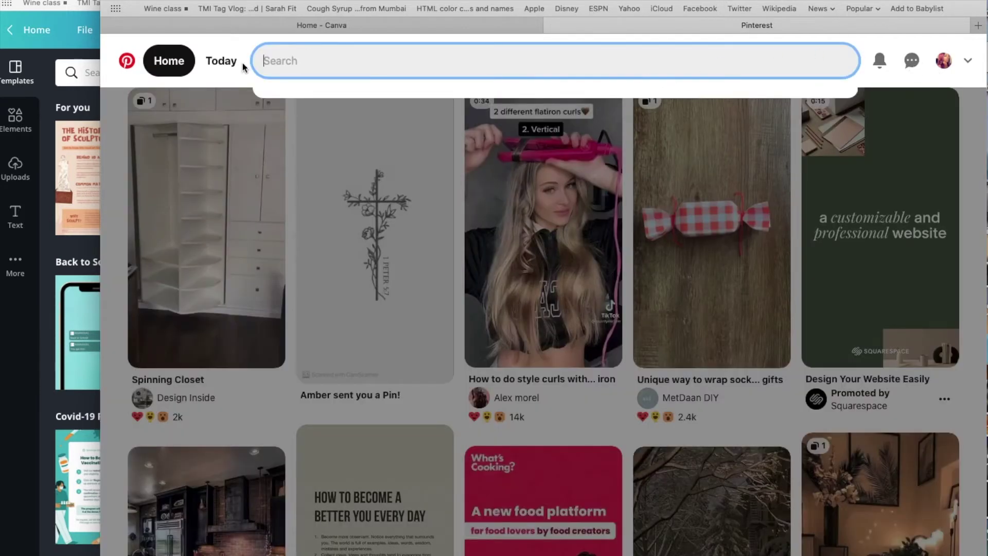
key(super+grave)
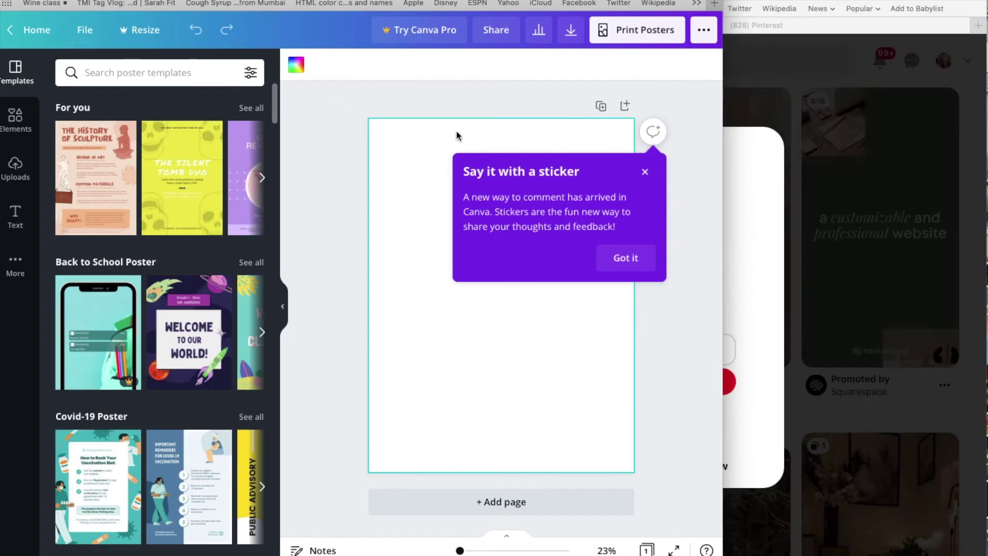
click(646, 172)
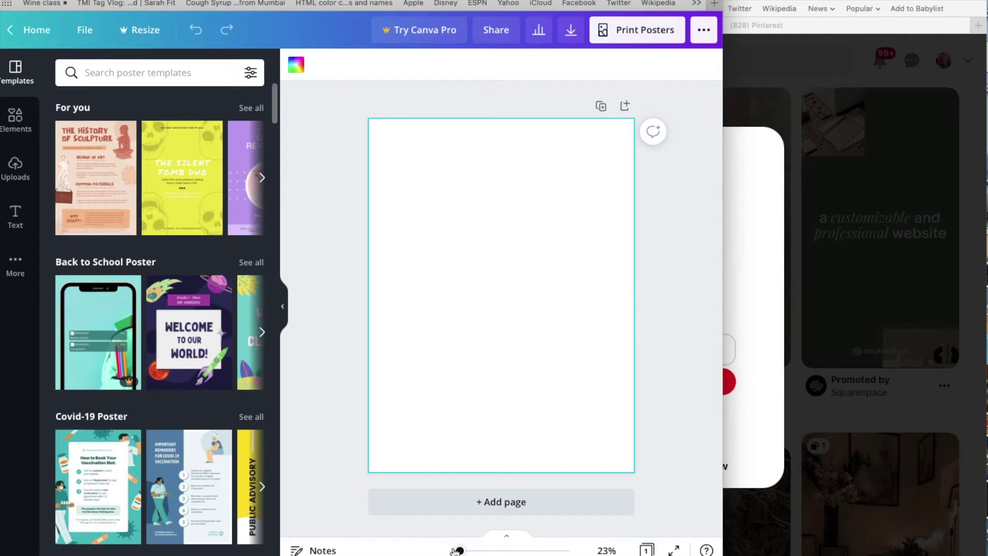
drag(460, 551, 461, 551)
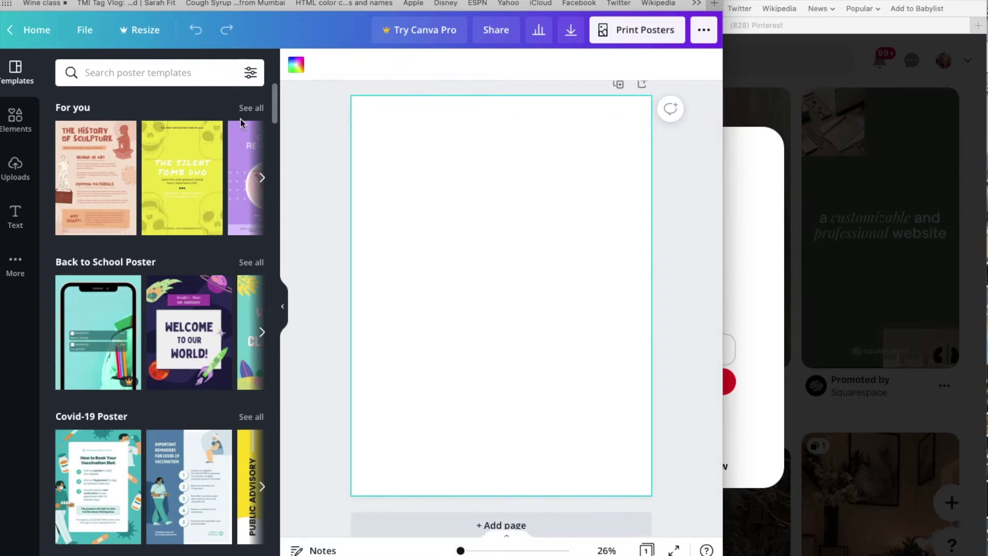
- Add a heading to the blank poster with the text "2022"
click(16, 219)
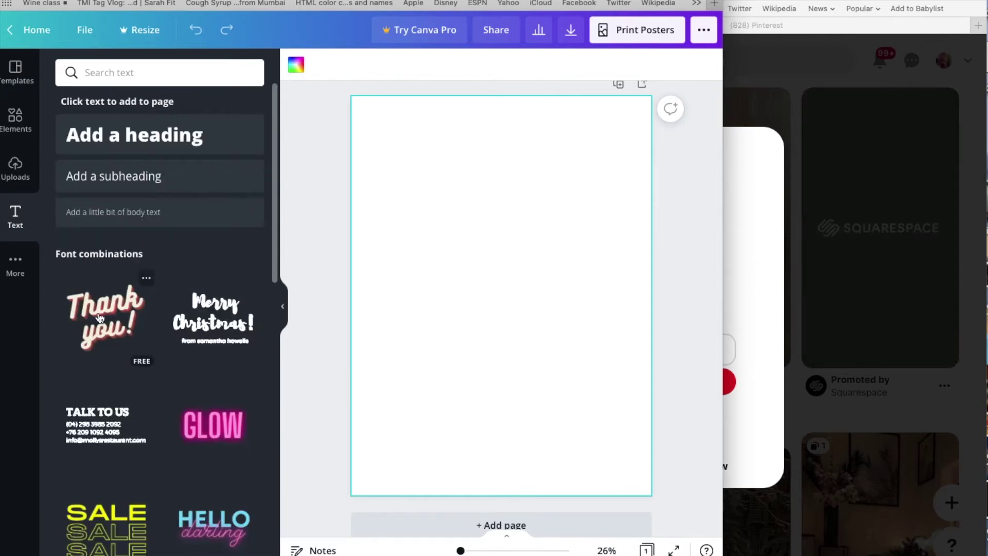
scroll(118, 361, down, 7)
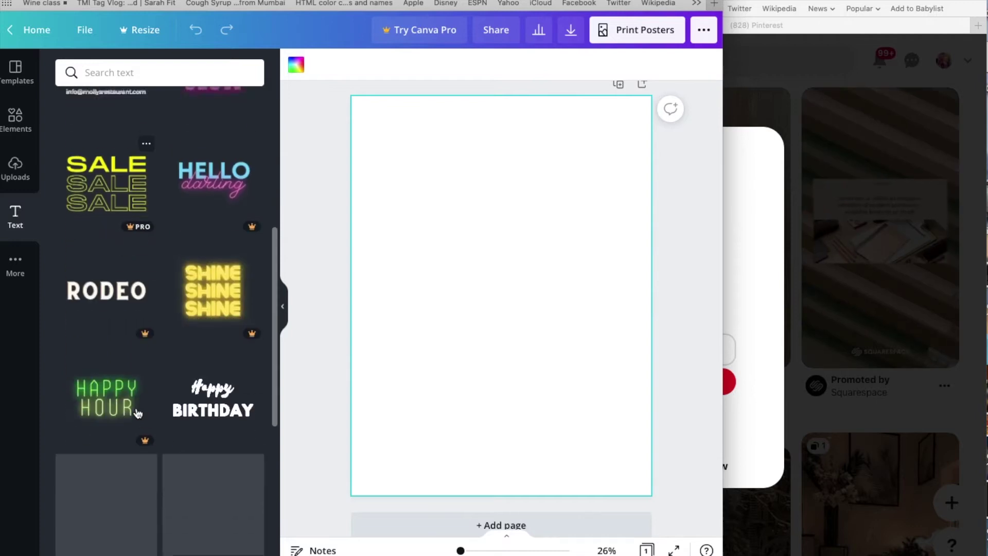
scroll(136, 414, up, 7)
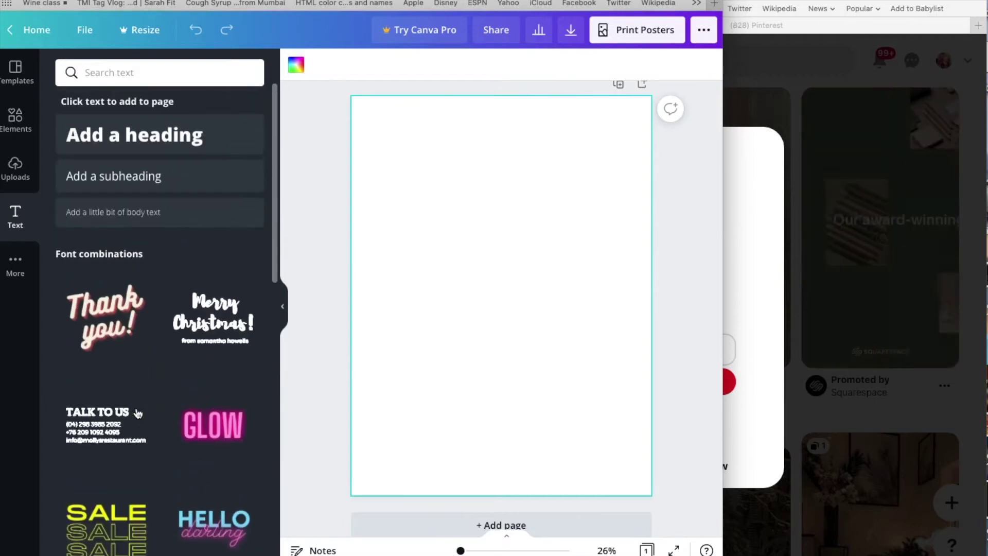
click(142, 134)
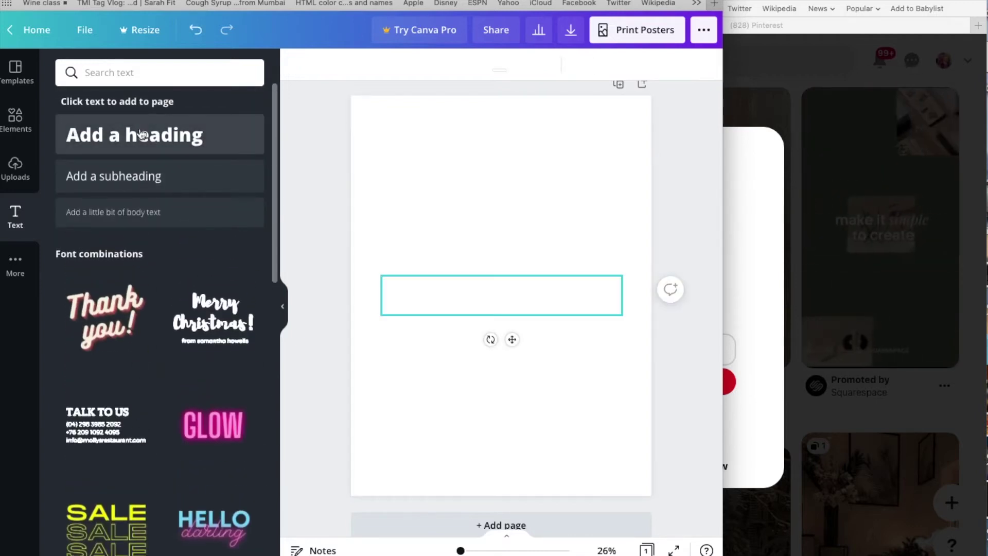
click(435, 292)
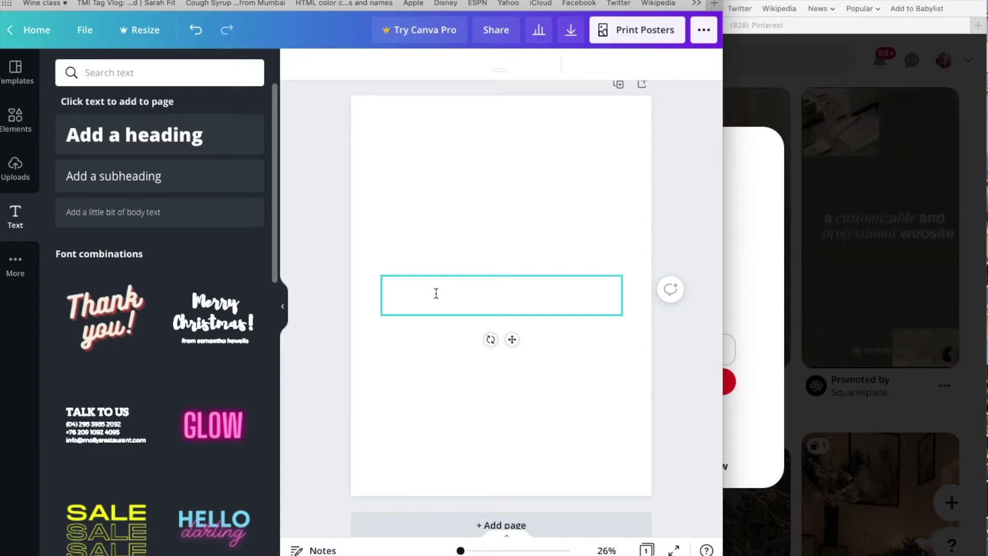
text(2022)
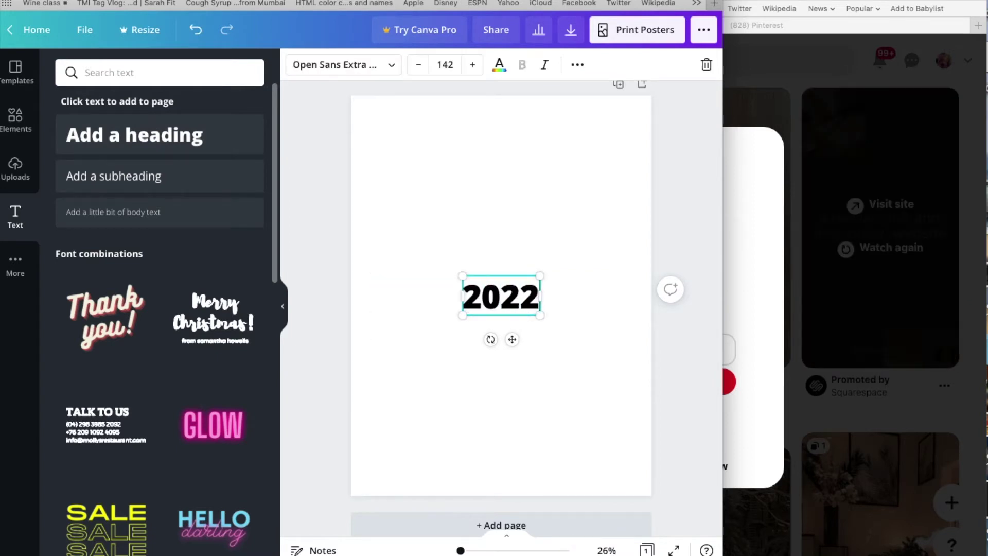
- Try Arapey and Belleza on the 2022 heading, and settle on Bebas Neue as its font
click(397, 68)
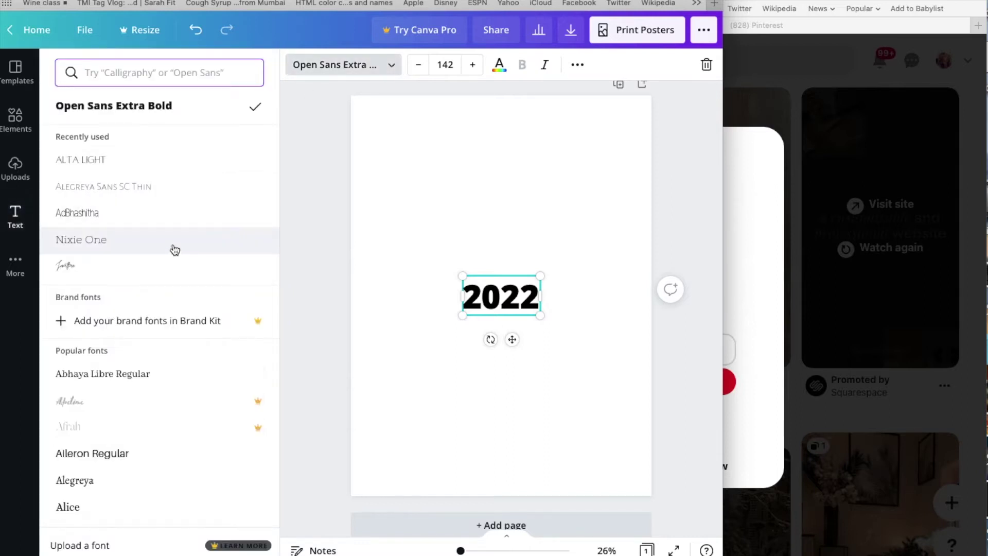
scroll(161, 397, down, 5)
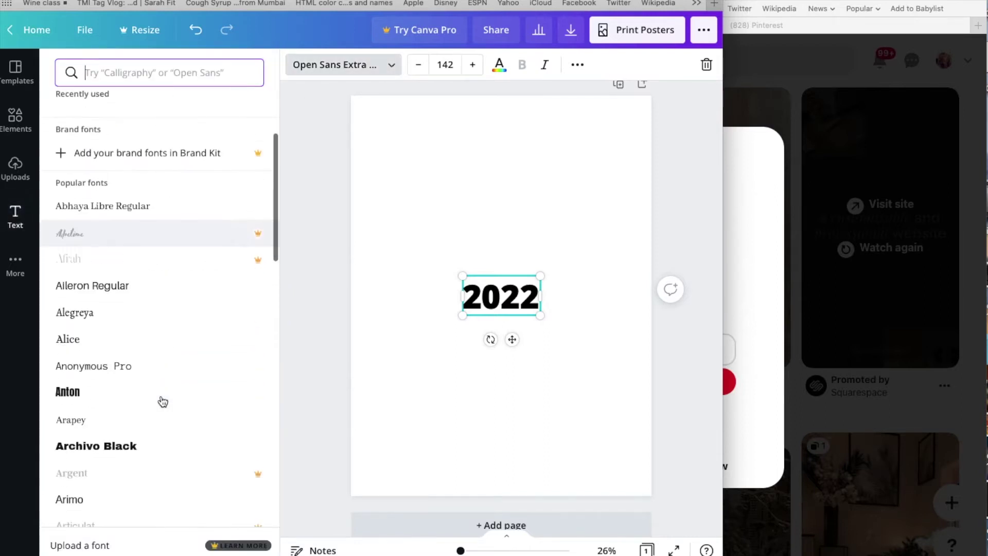
scroll(162, 402, down, 3)
click(126, 323)
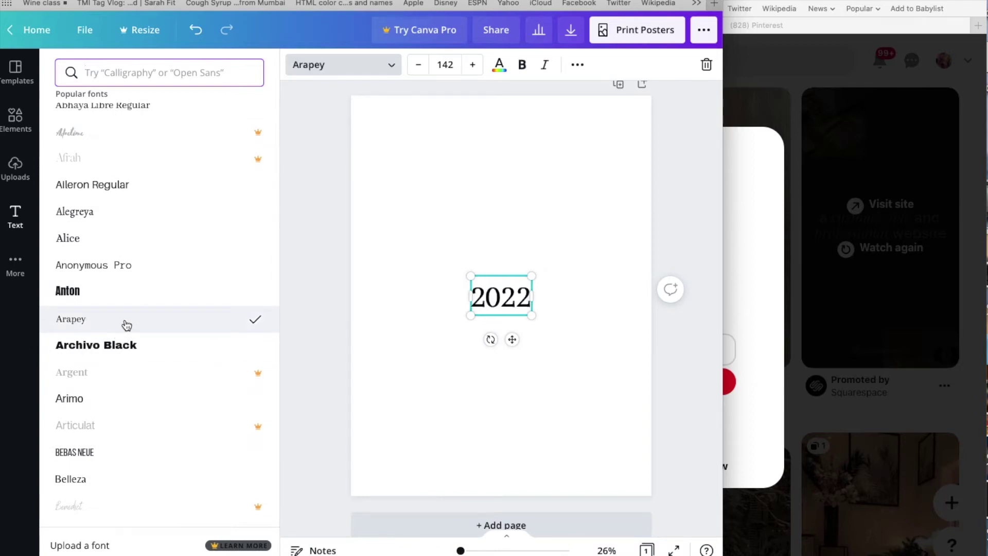
scroll(126, 325, down, 3)
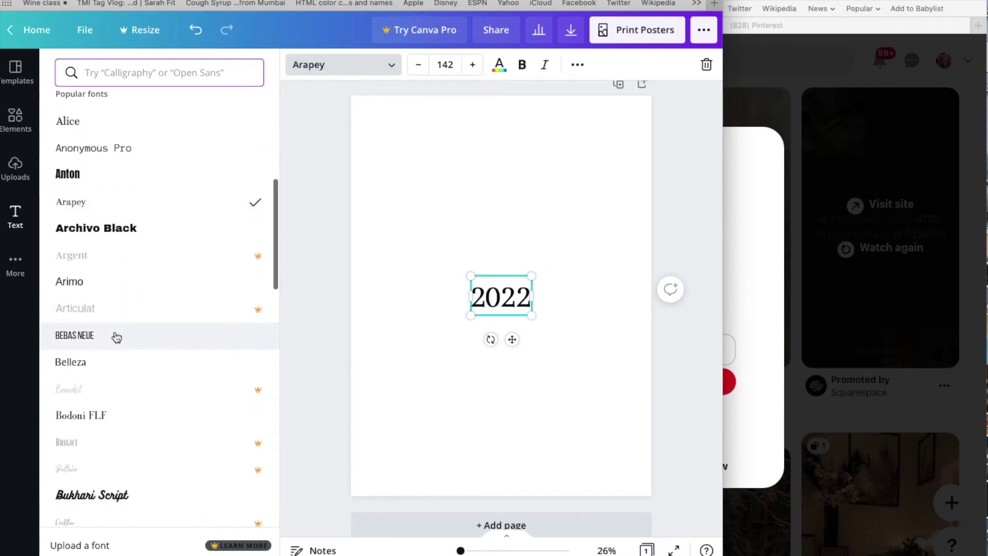
click(116, 337)
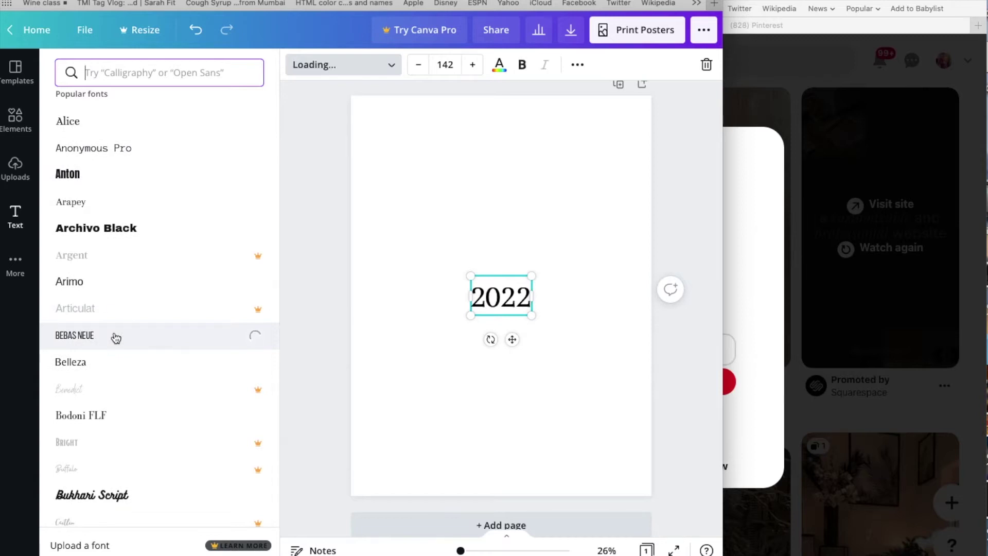
click(106, 361)
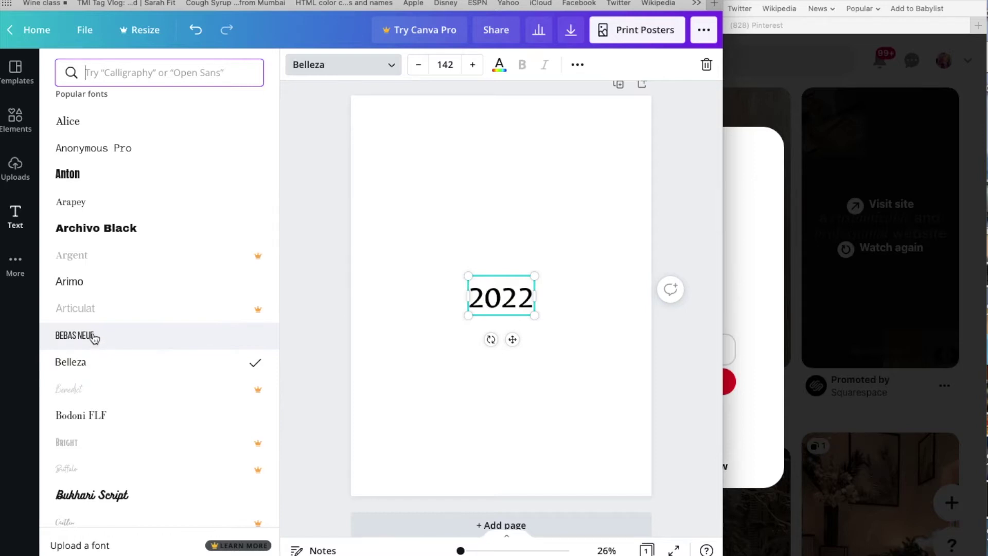
scroll(103, 375, down, 20)
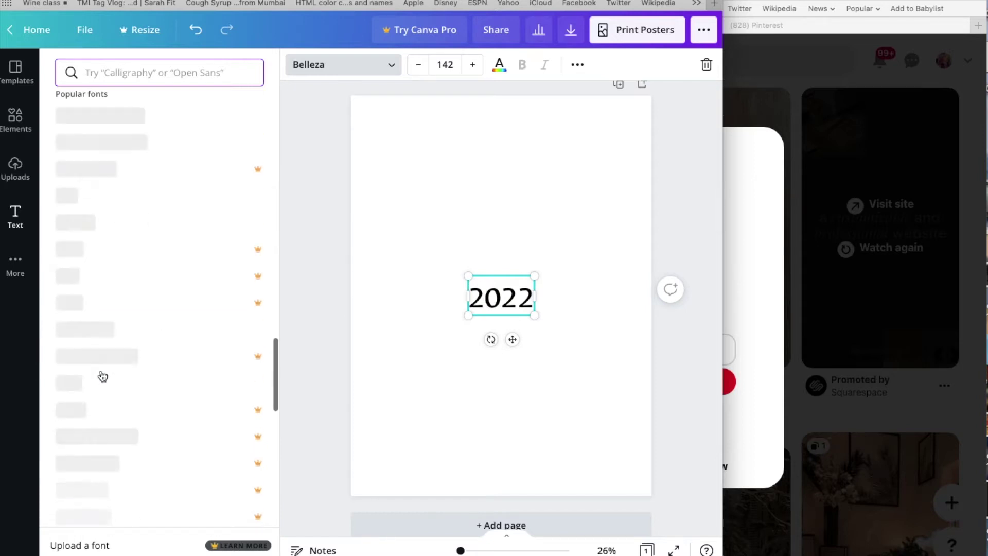
key(super+z)
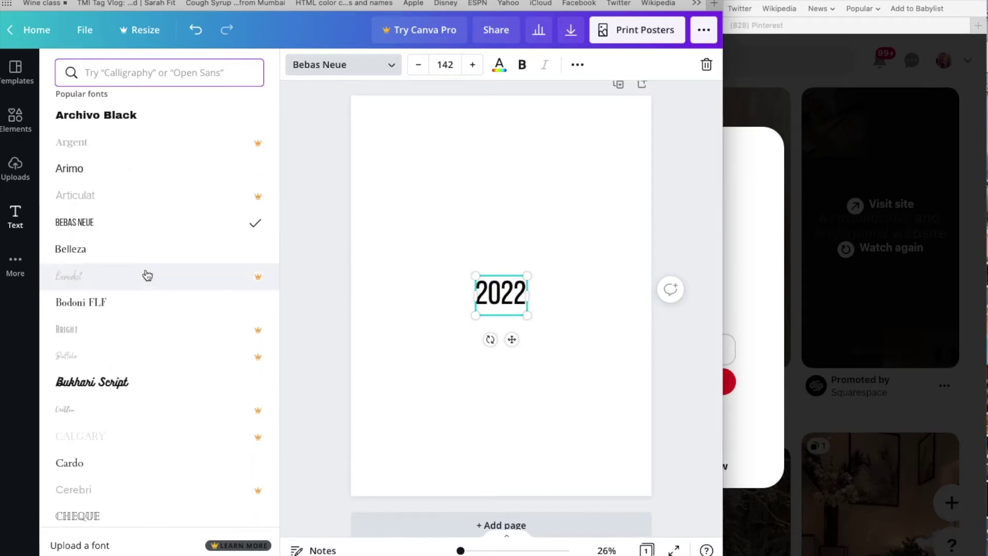
click(143, 249)
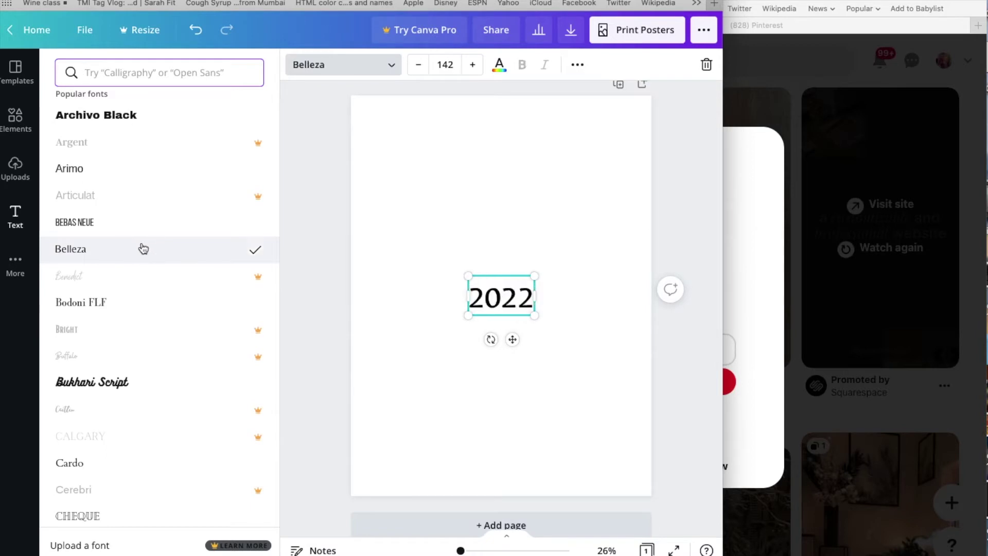
click(110, 225)
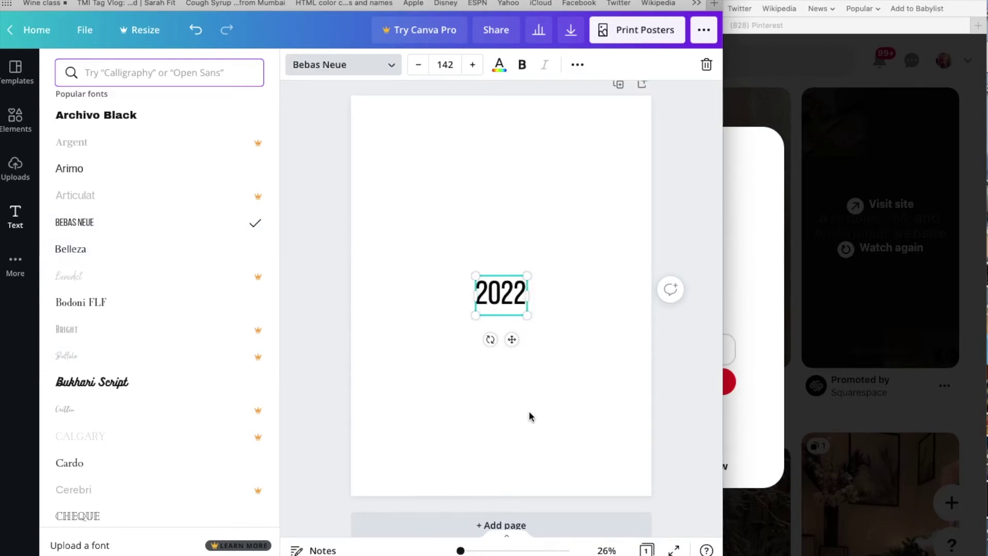
key(Escape)
- Enlarge the 2022 heading to font size 264 and centre it horizontally near the poster's upper edge
drag(512, 339, 440, 226)
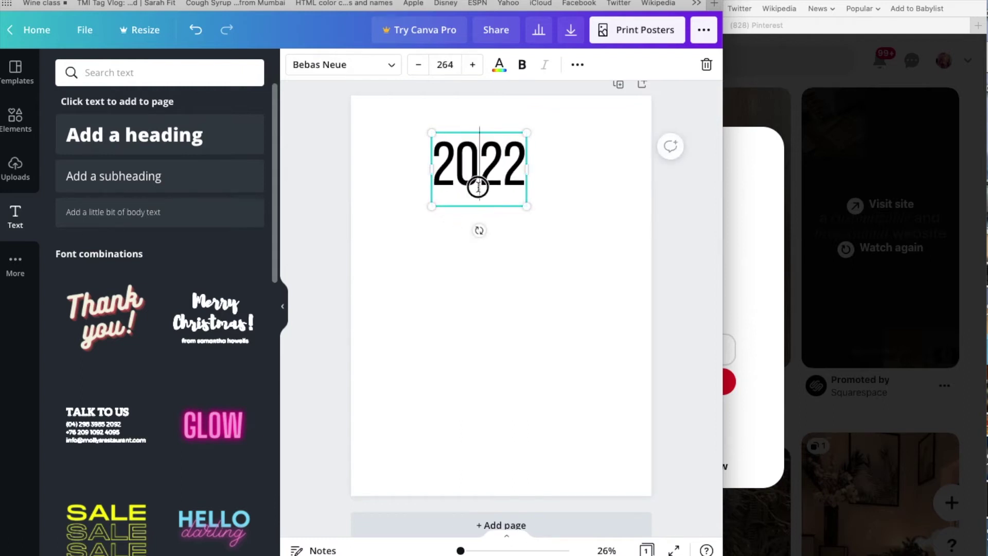
click(487, 263)
click(487, 173)
click(512, 249)
click(486, 159)
drag(485, 159, 502, 164)
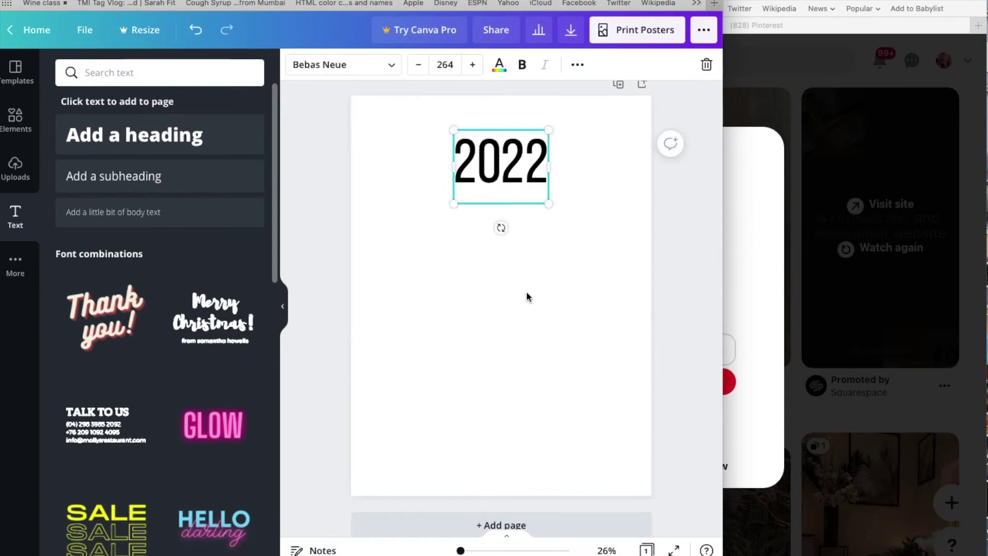
- Recolour the 2022 heading with the custom light pink #DFBED9 and deselect it
click(500, 65)
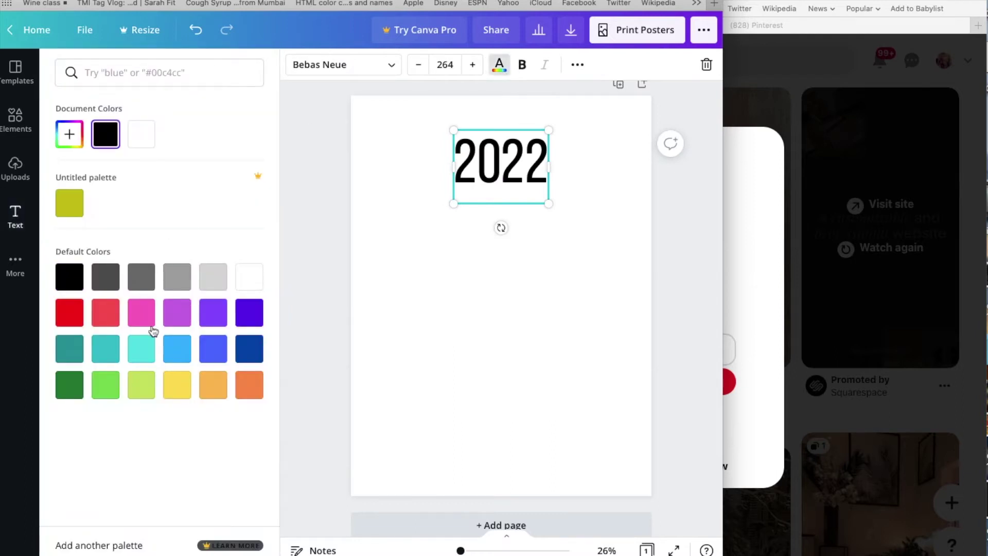
click(73, 128)
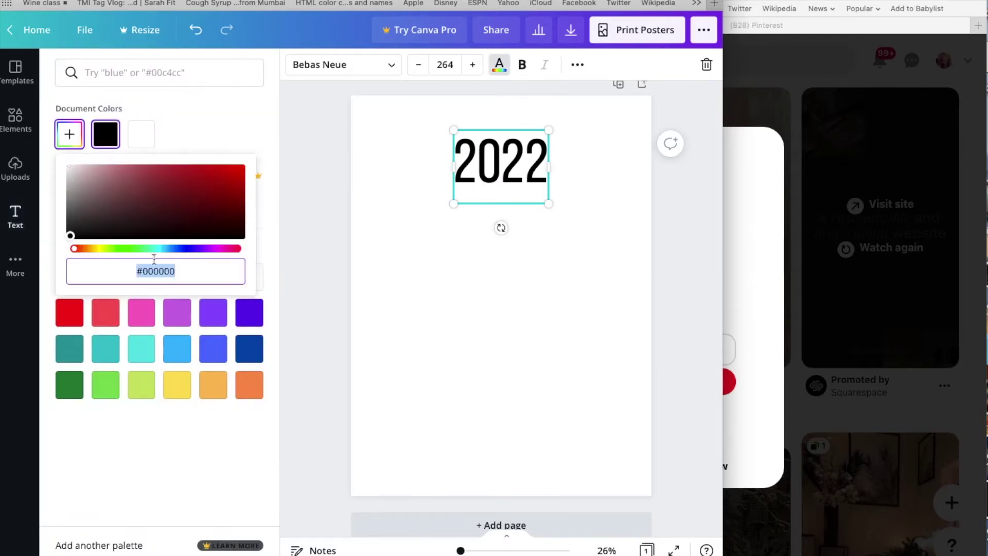
drag(76, 251, 216, 254)
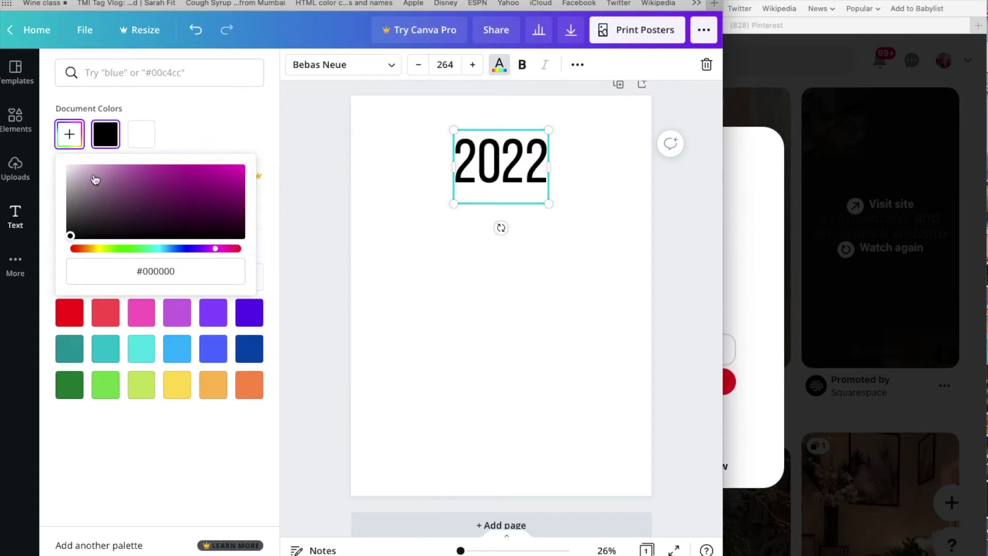
click(93, 175)
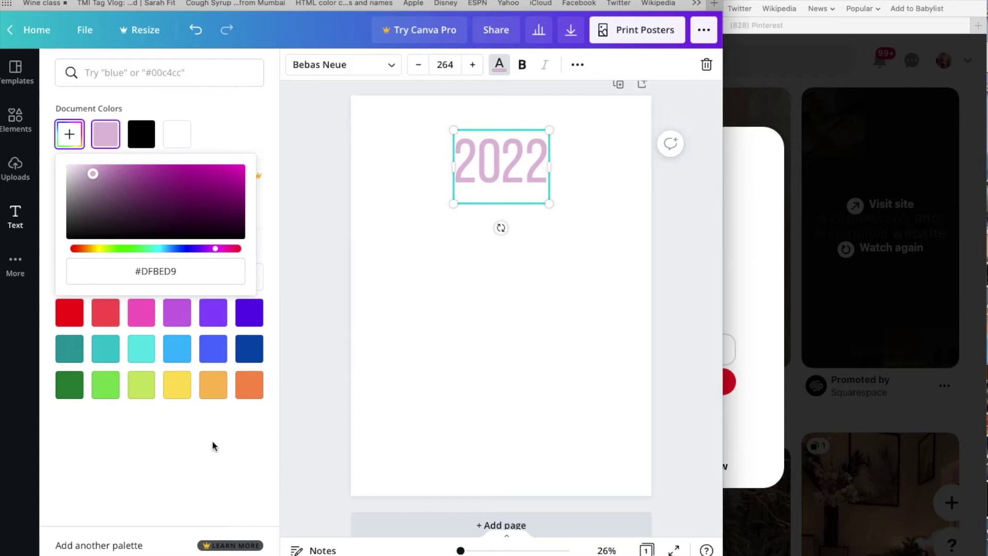
click(469, 273)
click(523, 246)
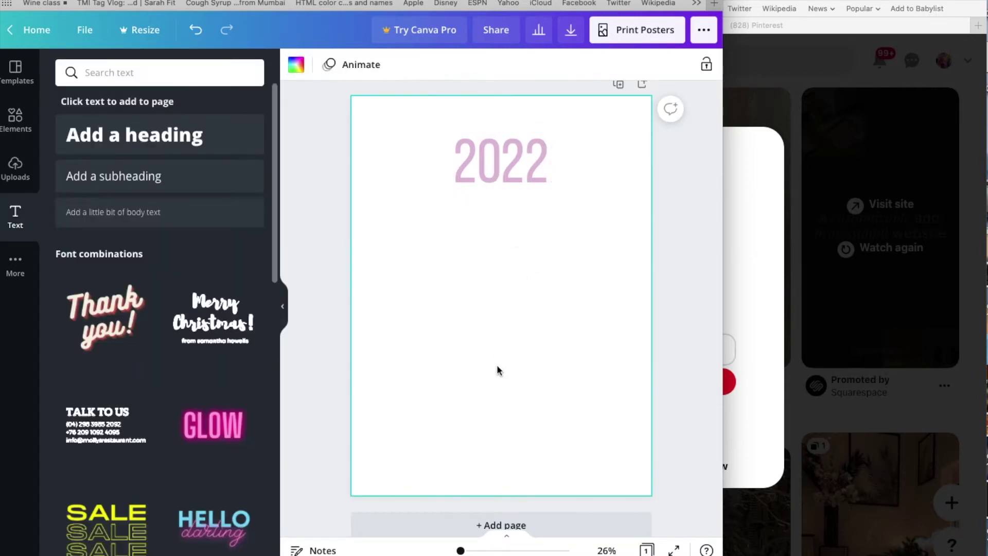
- Switch to Pinterest, skip the e-mail confirmation request and search for "black girl luxury"
click(809, 75)
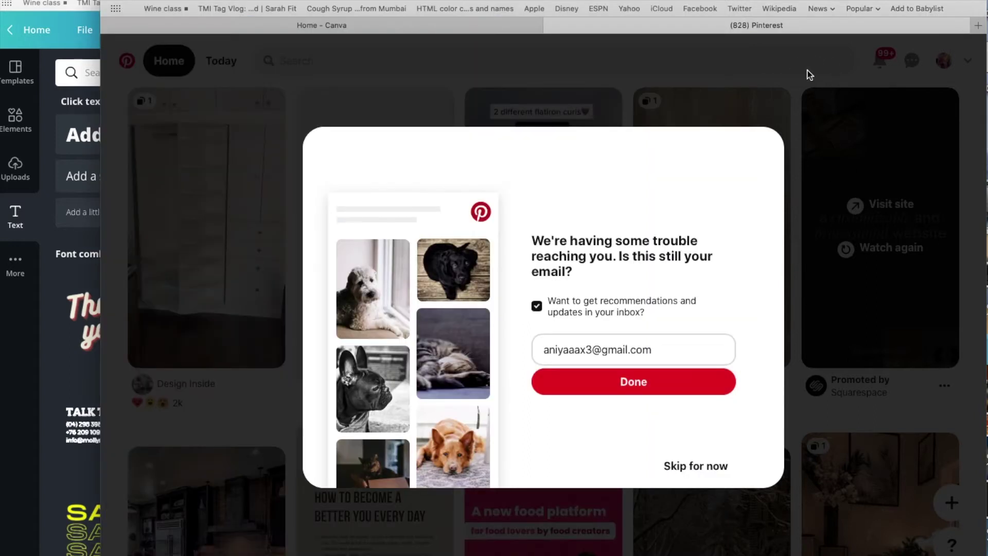
click(695, 466)
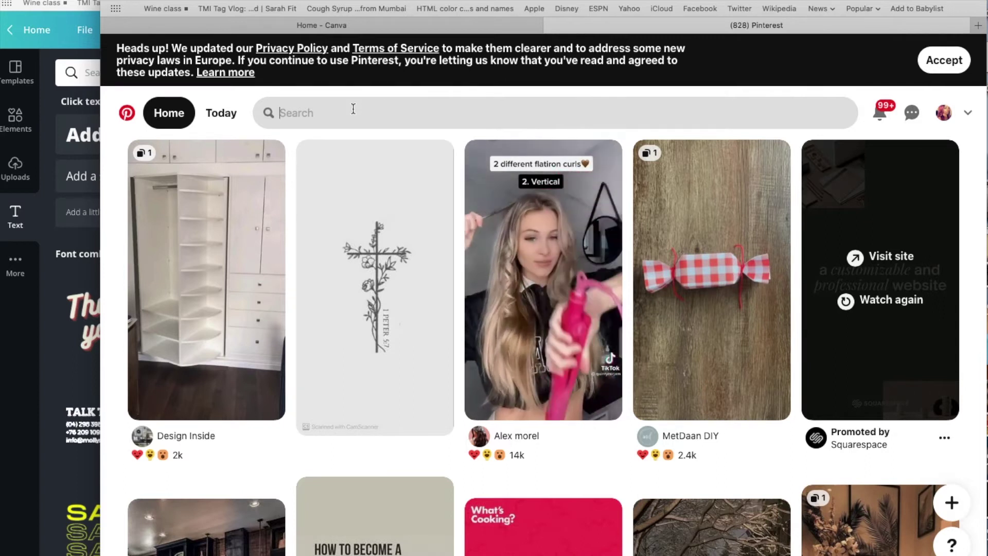
click(353, 109)
text(b)
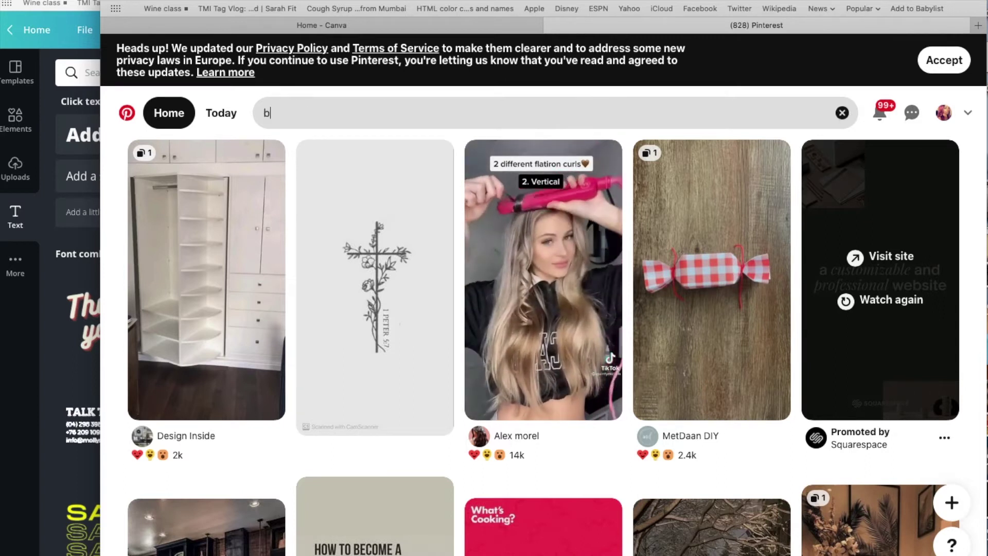
text(lack girl)
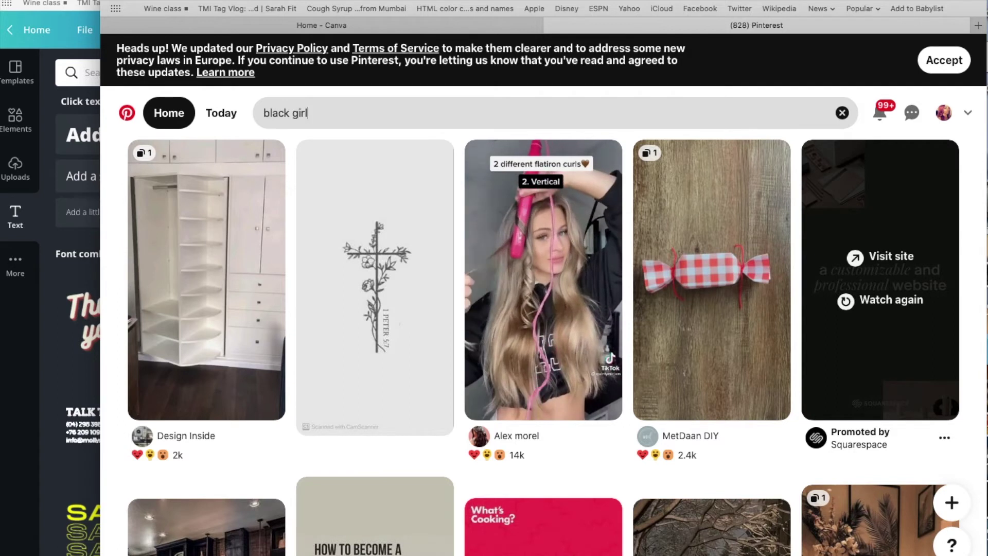
text( luxury)
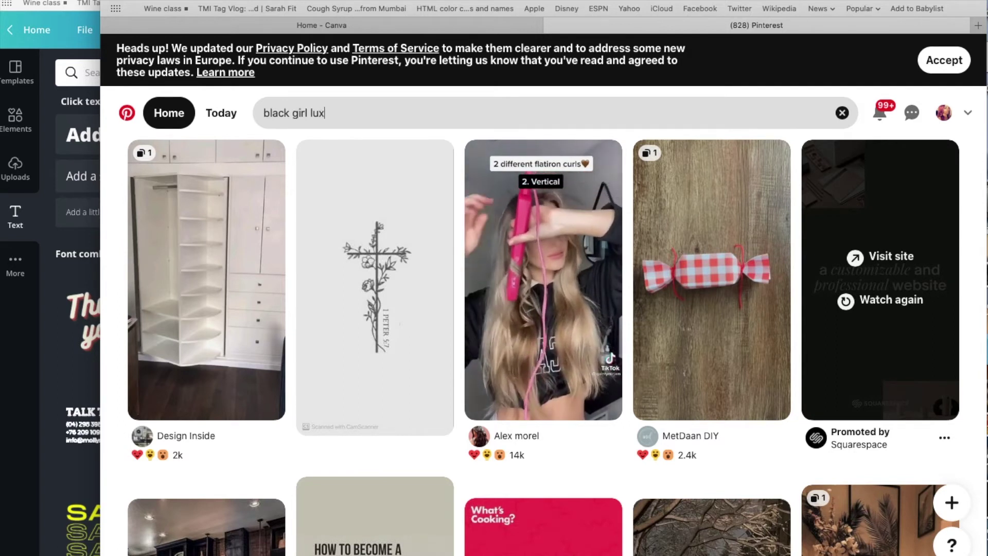
key(Return)
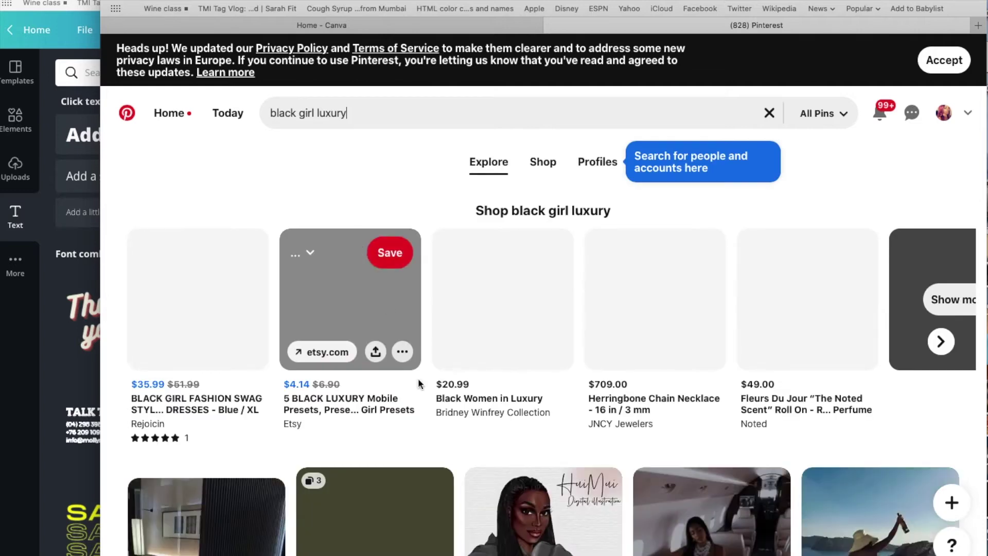
scroll(431, 359, down, 10)
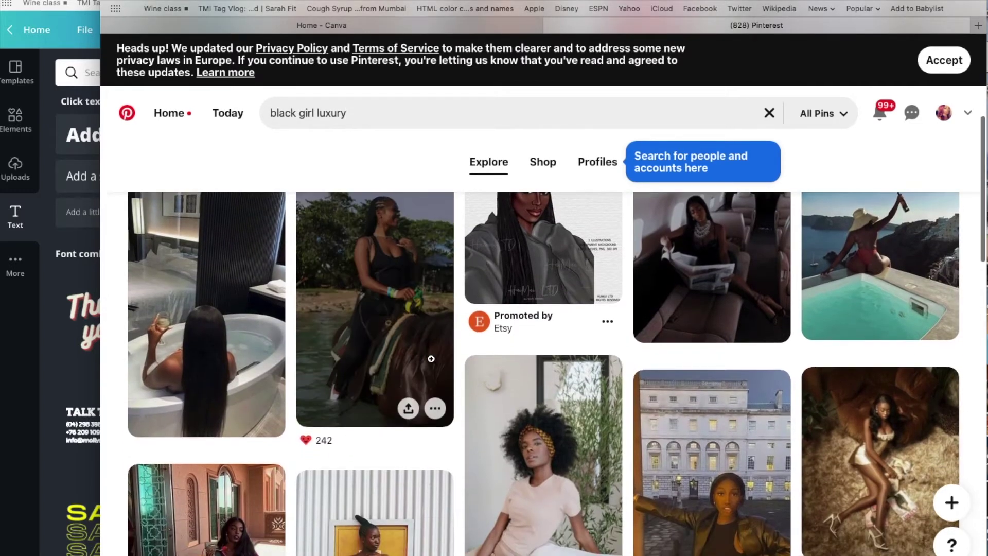
scroll(431, 358, up, 2)
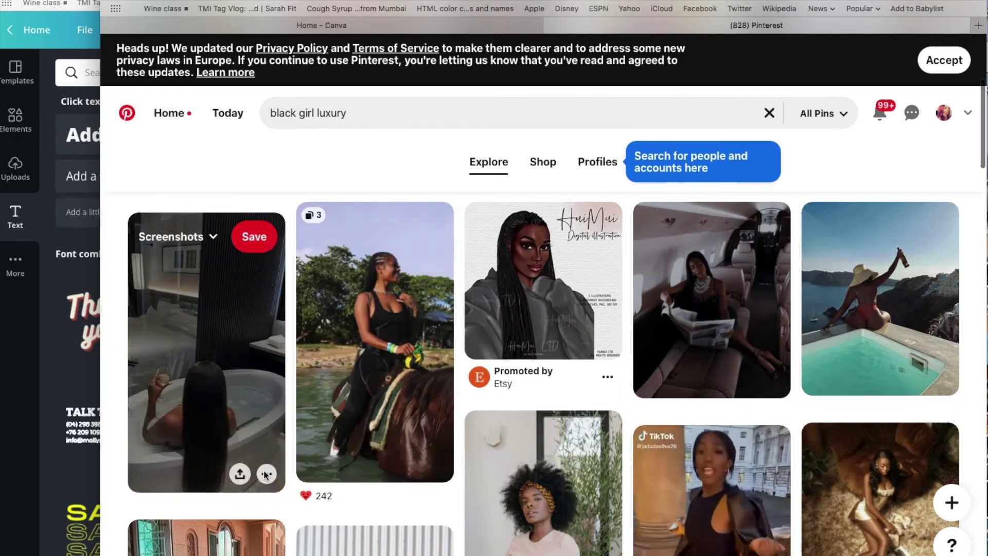
click(265, 475)
click(257, 532)
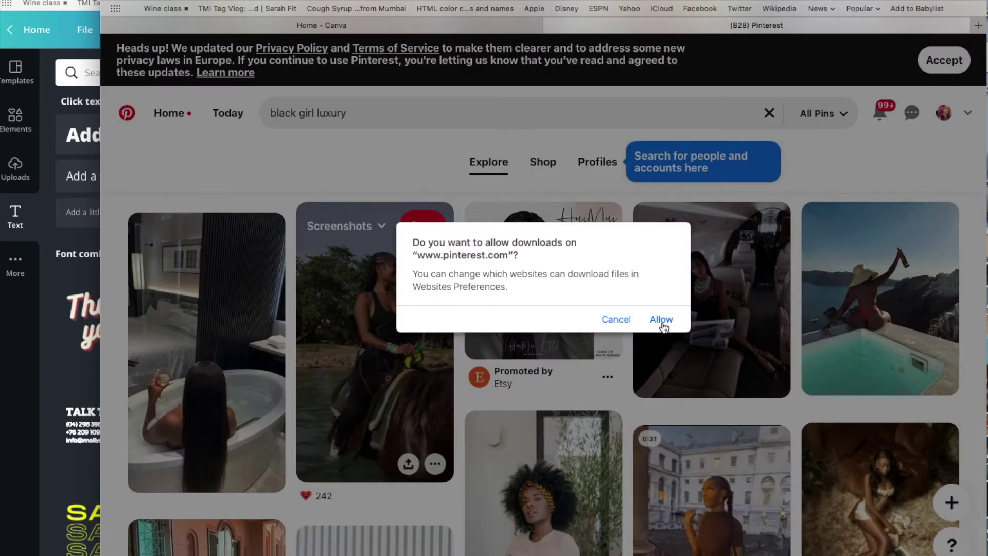
click(662, 320)
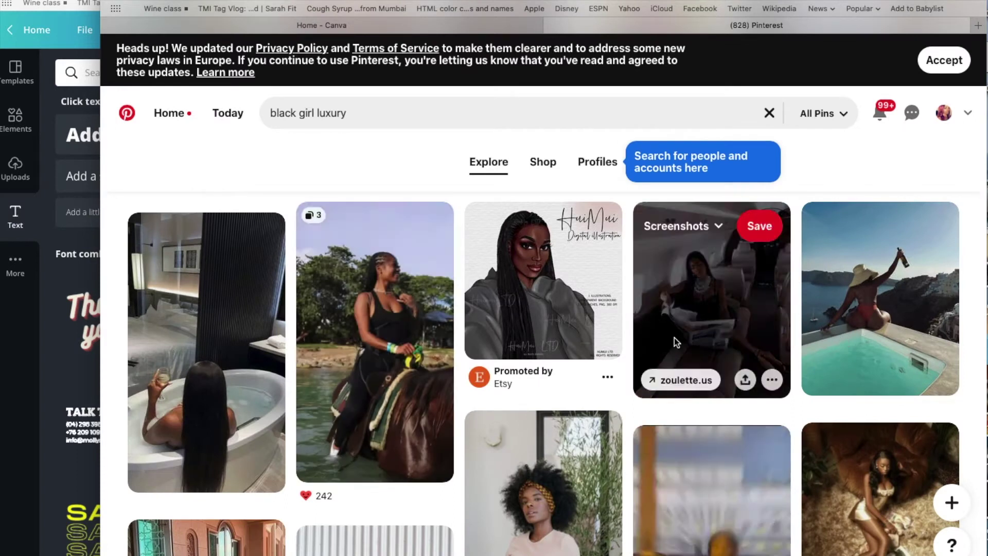
- Download the image of the woman walking beside the parked dark Mercedes from the luxury results
scroll(674, 338, down, 6)
scroll(675, 337, down, 10)
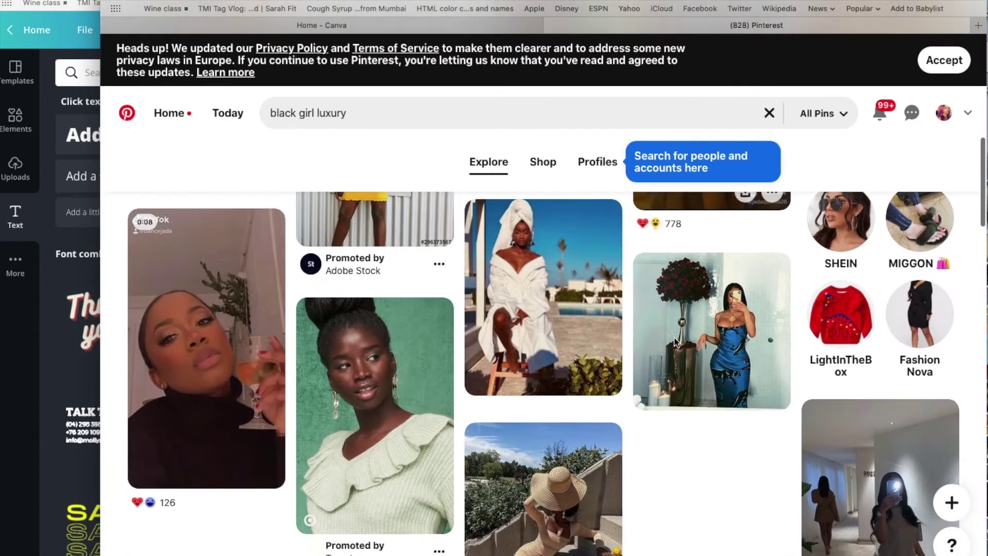
scroll(675, 337, down, 5)
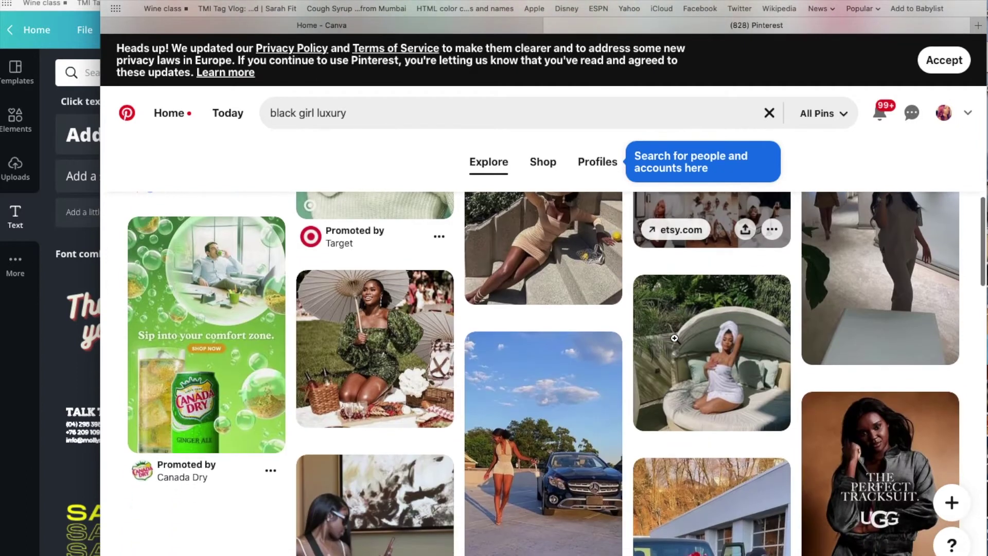
scroll(674, 338, down, 1)
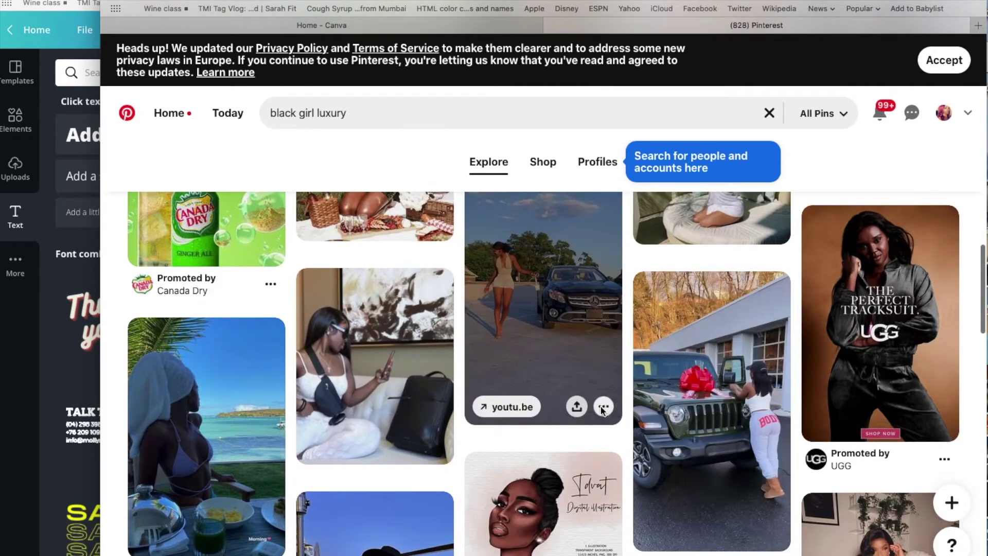
click(603, 408)
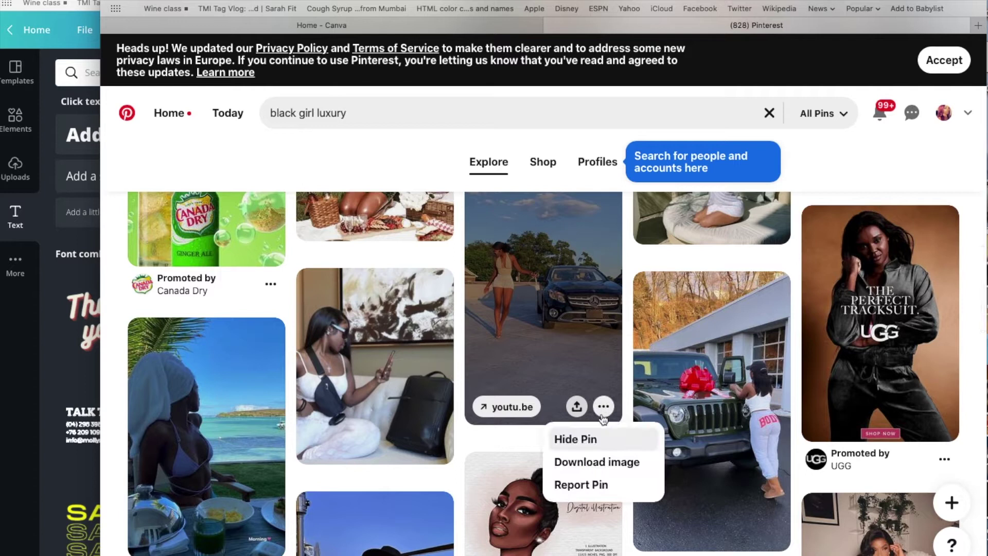
click(600, 461)
- Replace the Pinterest search with "black girl fashion"
scroll(602, 463, down, 7)
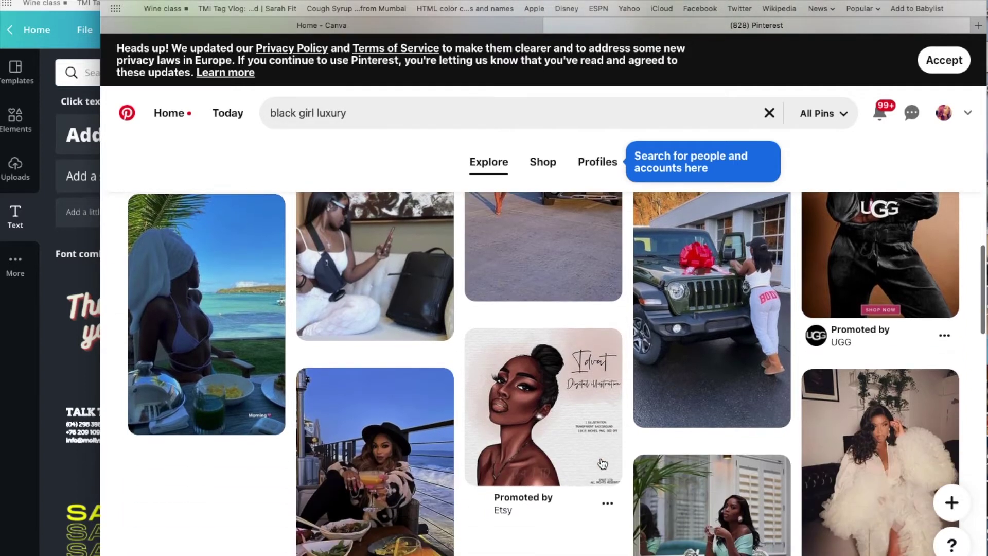
scroll(602, 458, down, 8)
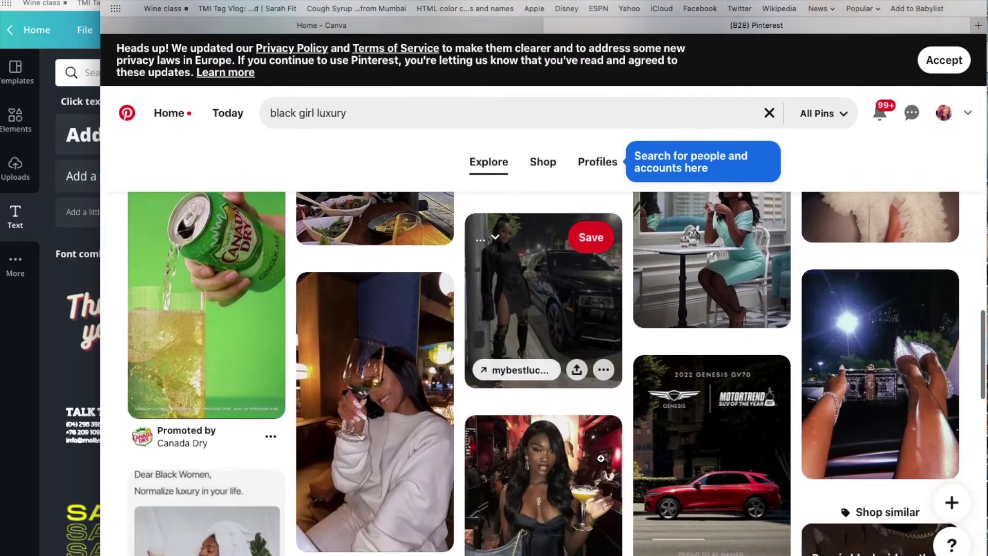
scroll(601, 458, down, 4)
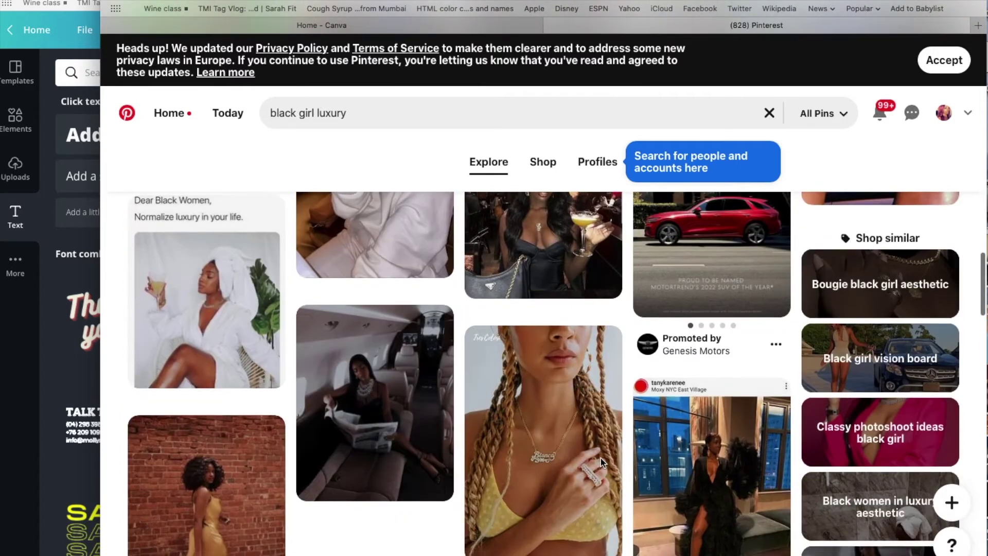
scroll(601, 463, down, 10)
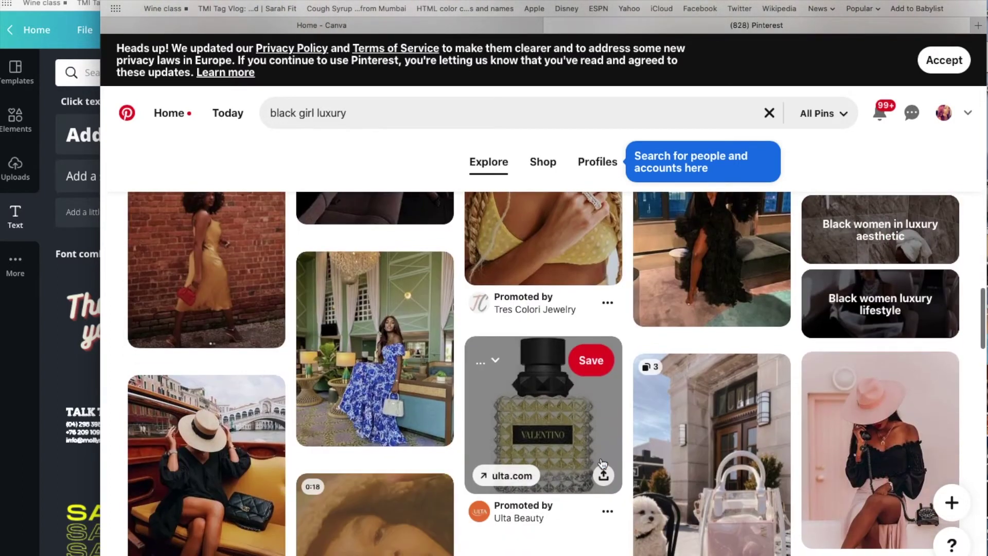
click(417, 112)
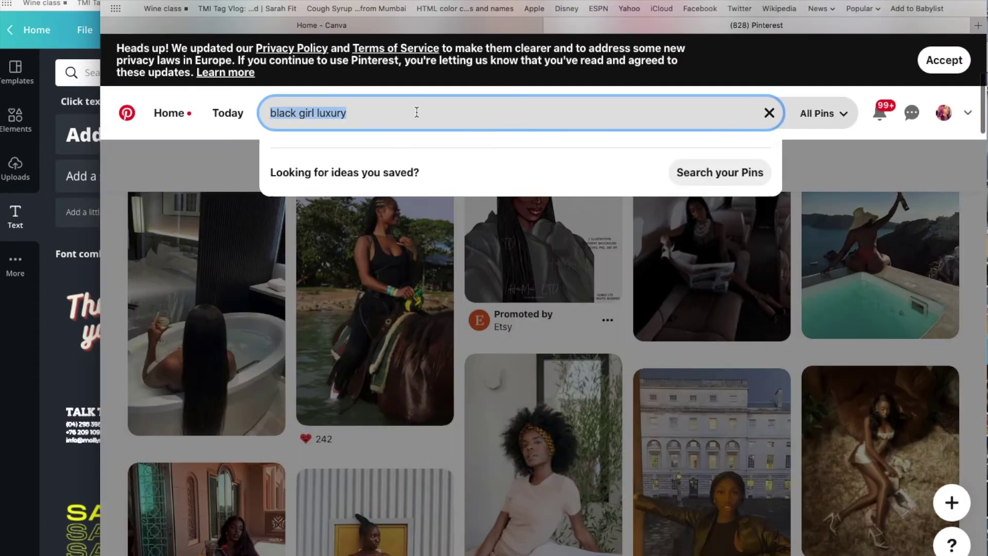
text(b)
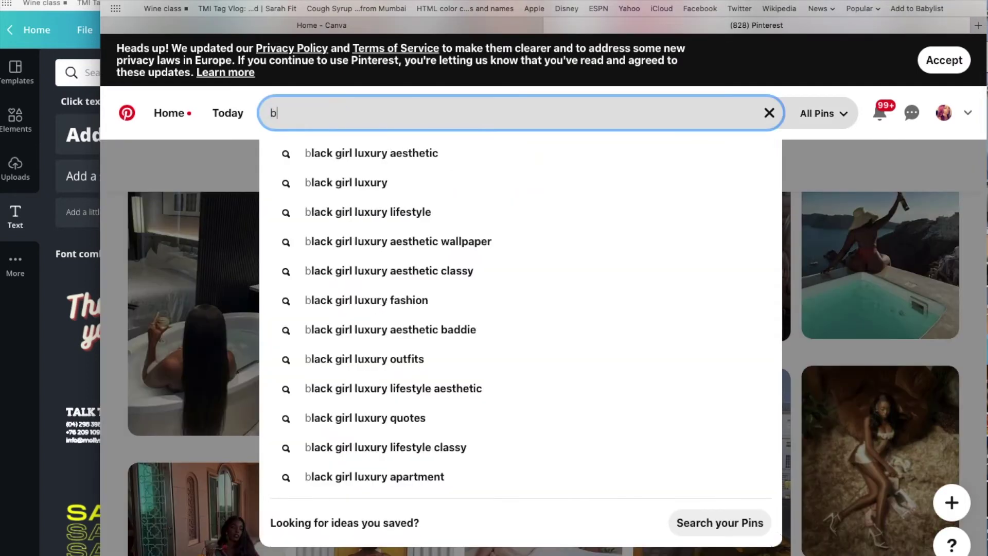
text(lakc)
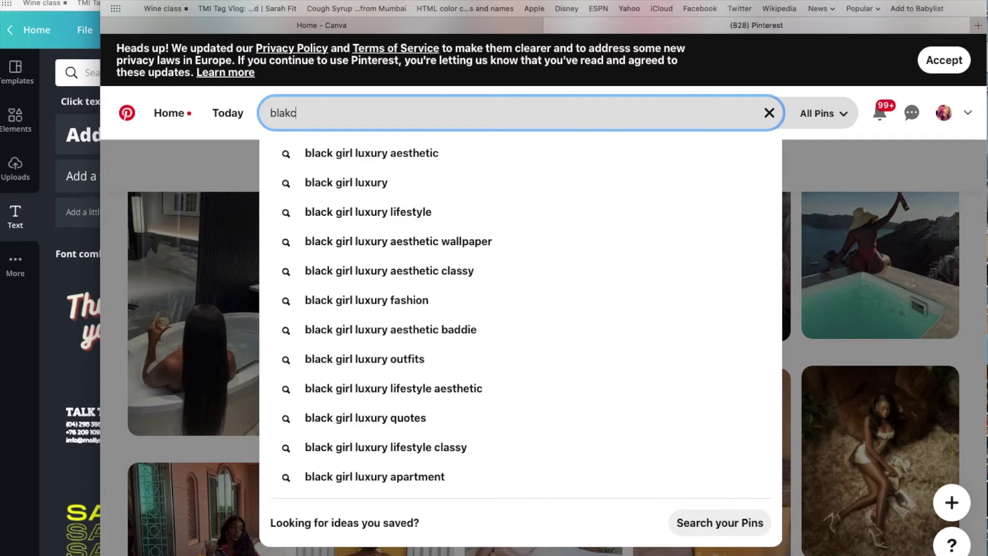
key(BackSpace)
key(BackSpace)
key(BackSpace)
key(BackSpace)
text(lack)
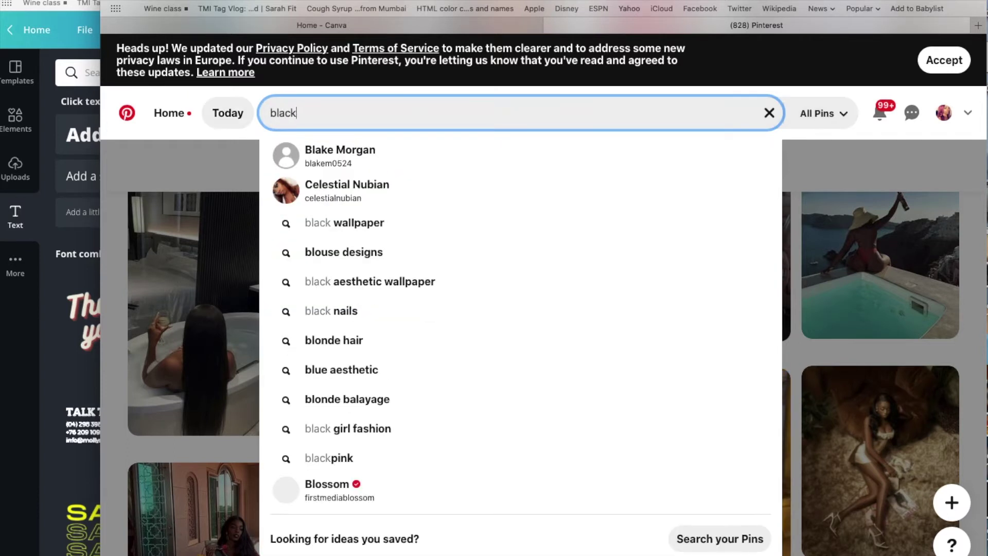
text( gir)
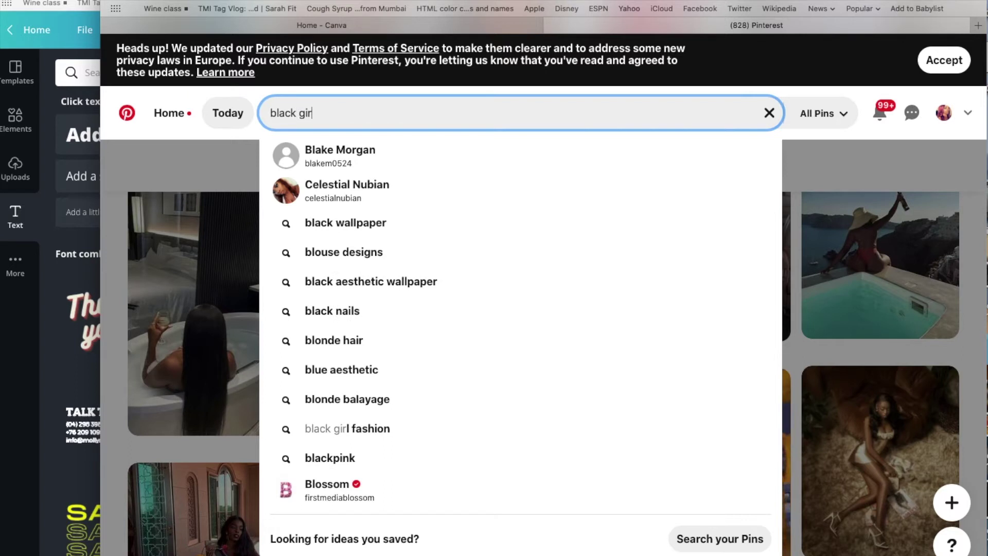
text(l)
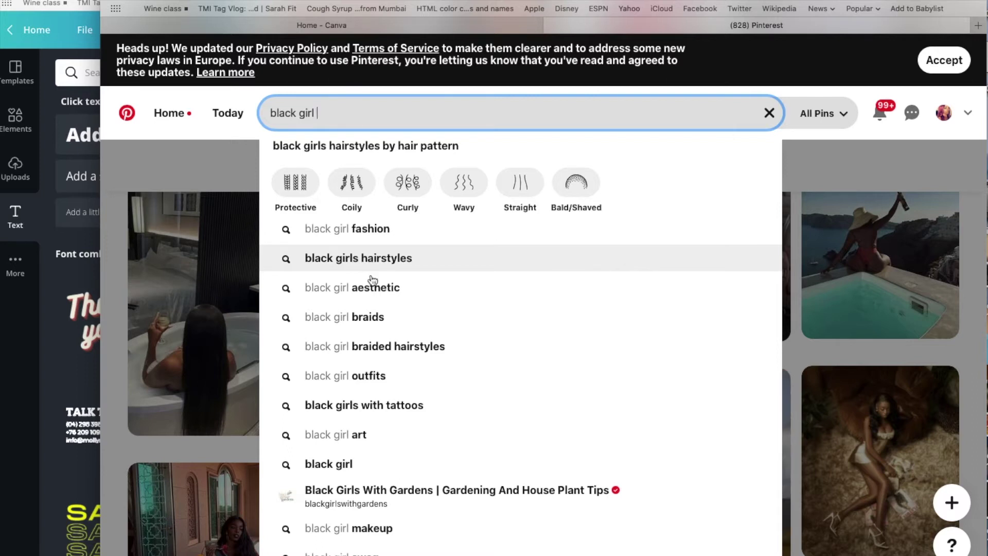
scroll(431, 391, down, 1)
scroll(430, 395, up, 1)
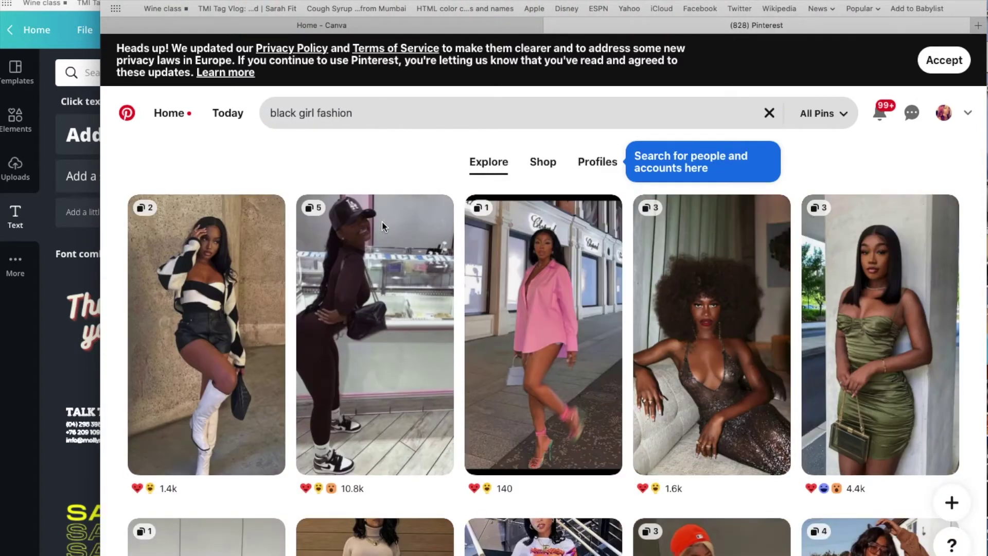
- Download the fashion image showing a cream turtleneck sweater with brown leather trousers
scroll(489, 416, down, 5)
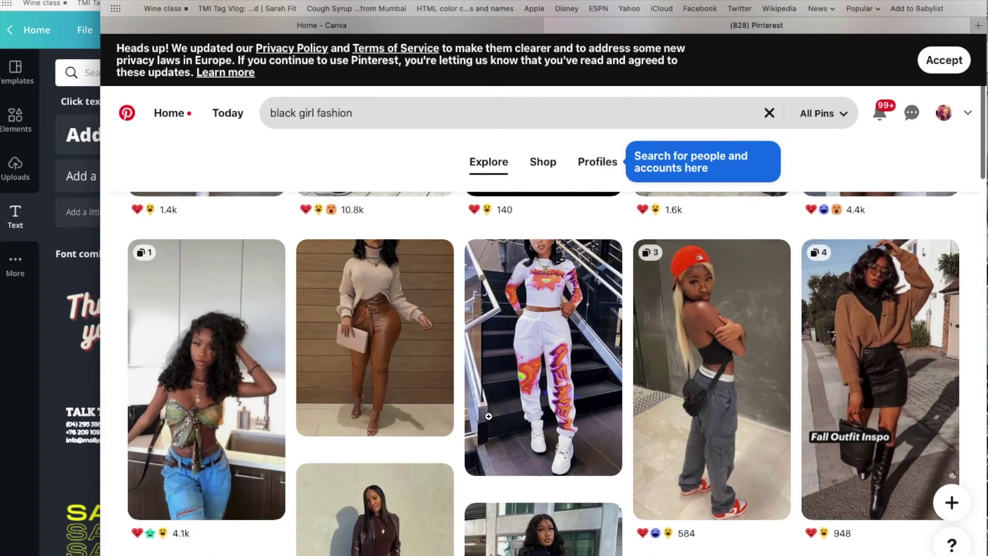
scroll(489, 416, down, 2)
scroll(490, 421, up, 1)
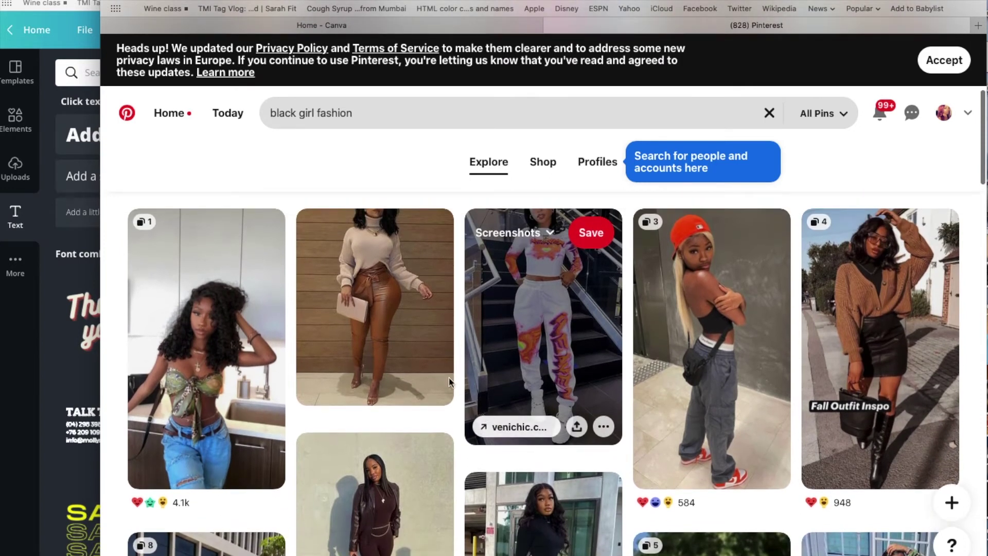
click(436, 389)
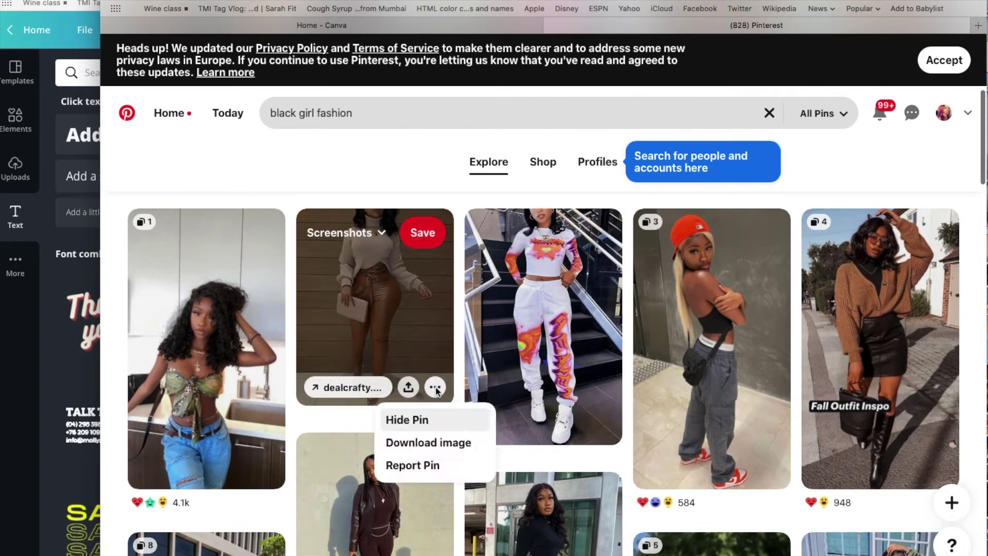
click(427, 442)
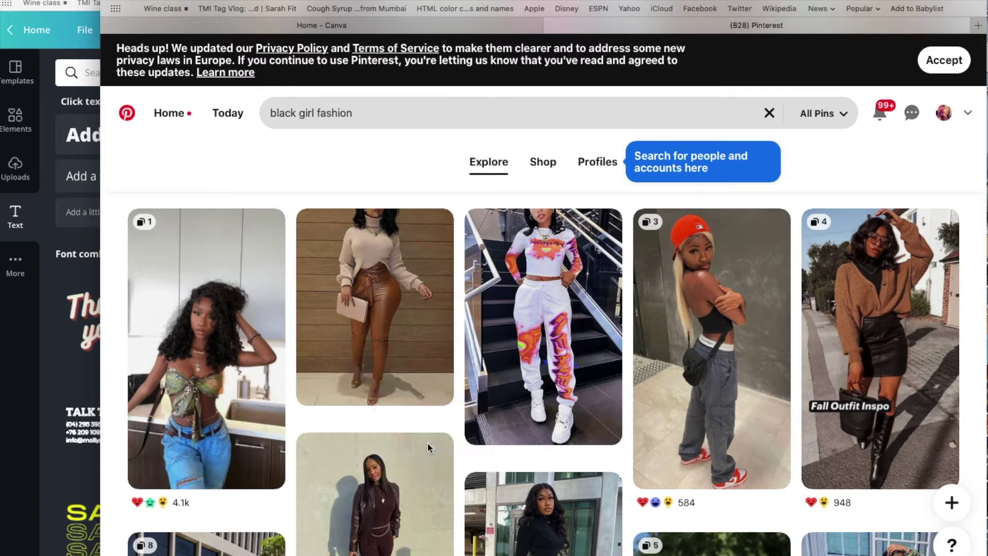
- Download the fashion image of the woman taking a mirror selfie in olive green trousers beside a large-leaved plant
scroll(566, 421, down, 7)
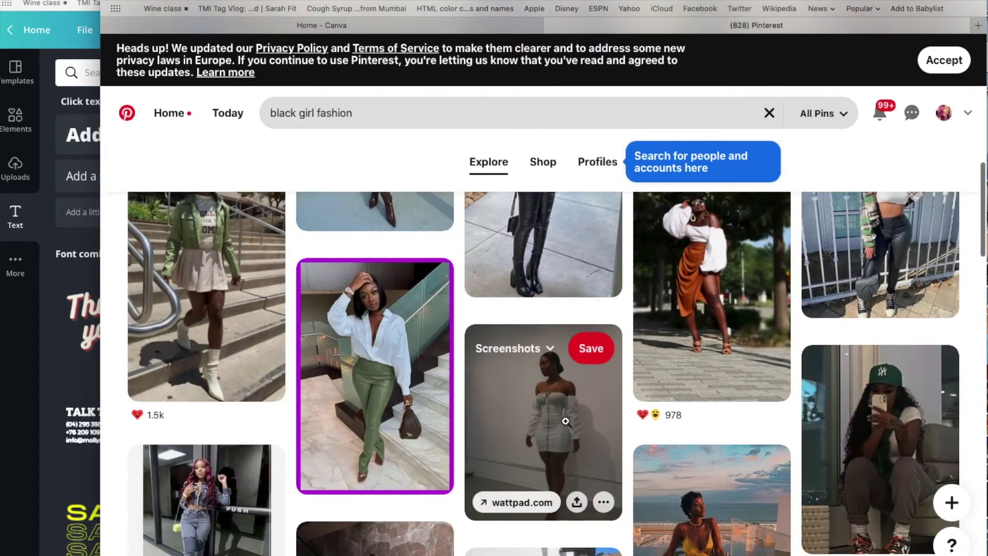
scroll(565, 421, down, 4)
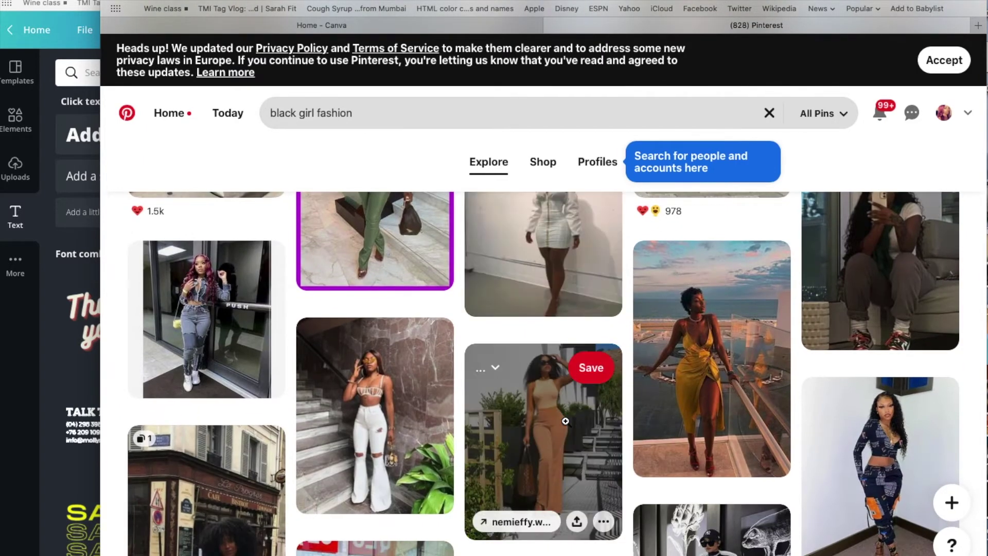
scroll(566, 421, down, 1)
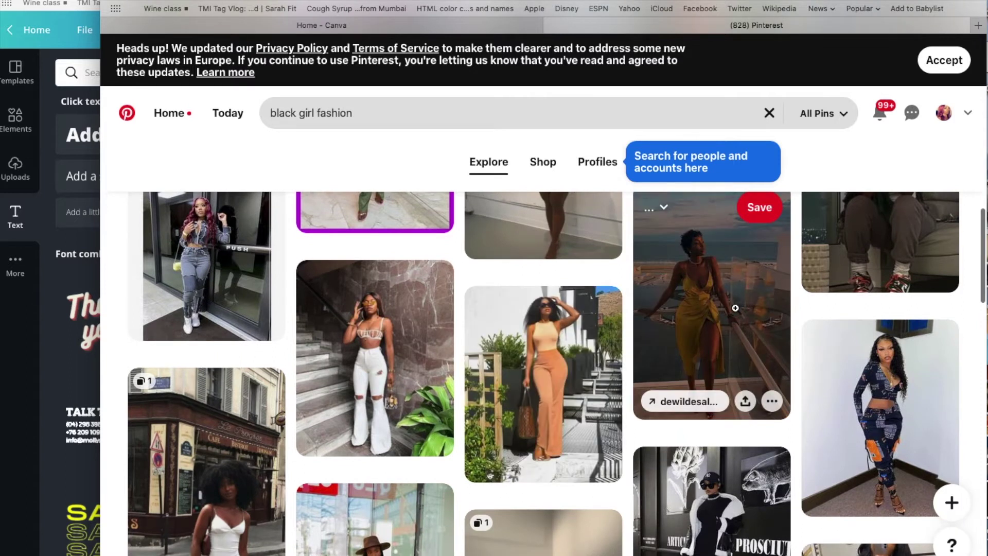
scroll(570, 397, down, 6)
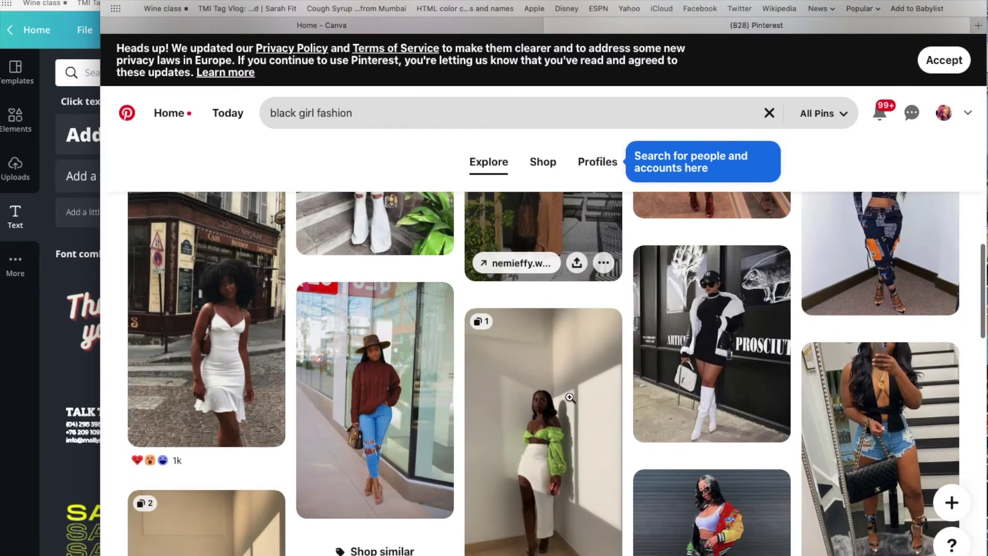
scroll(570, 397, down, 3)
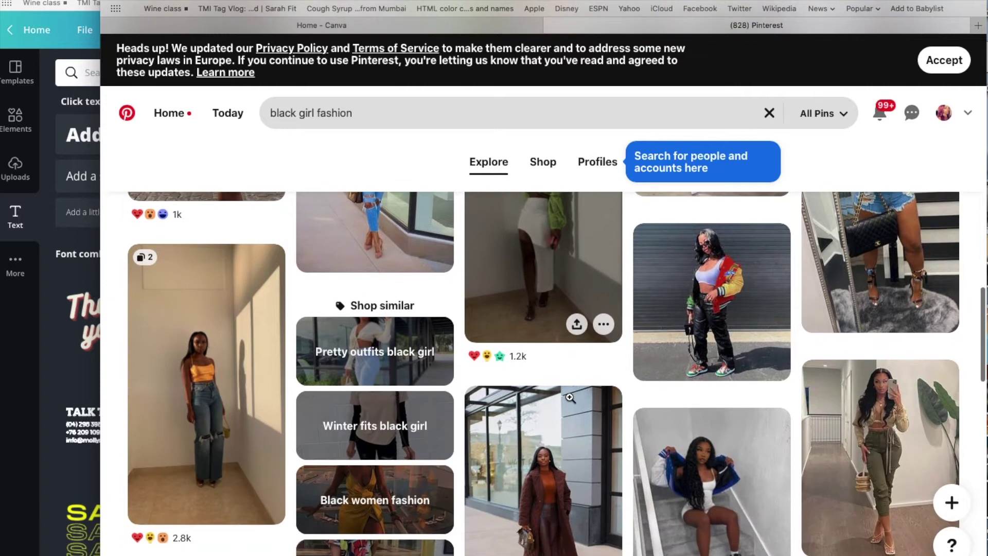
scroll(570, 397, down, 2)
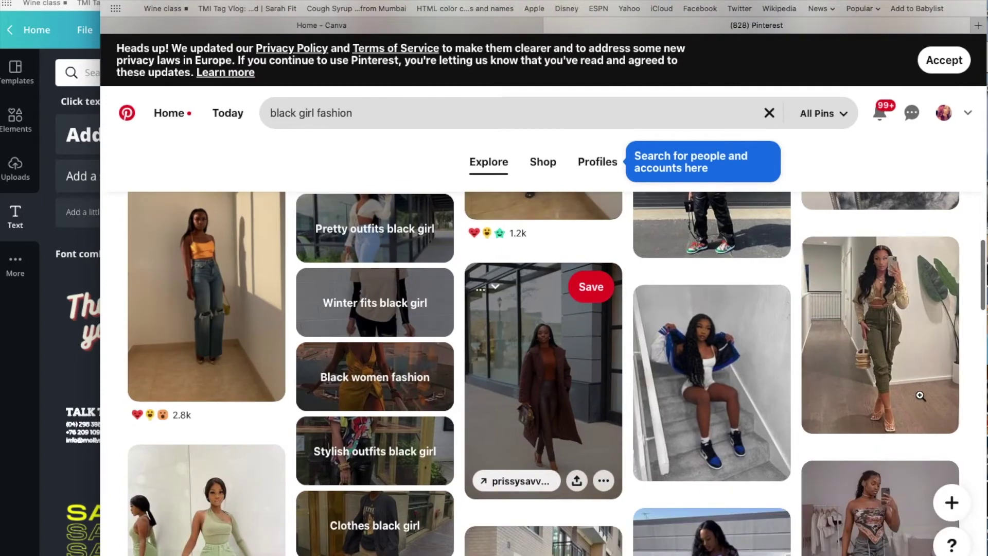
click(941, 416)
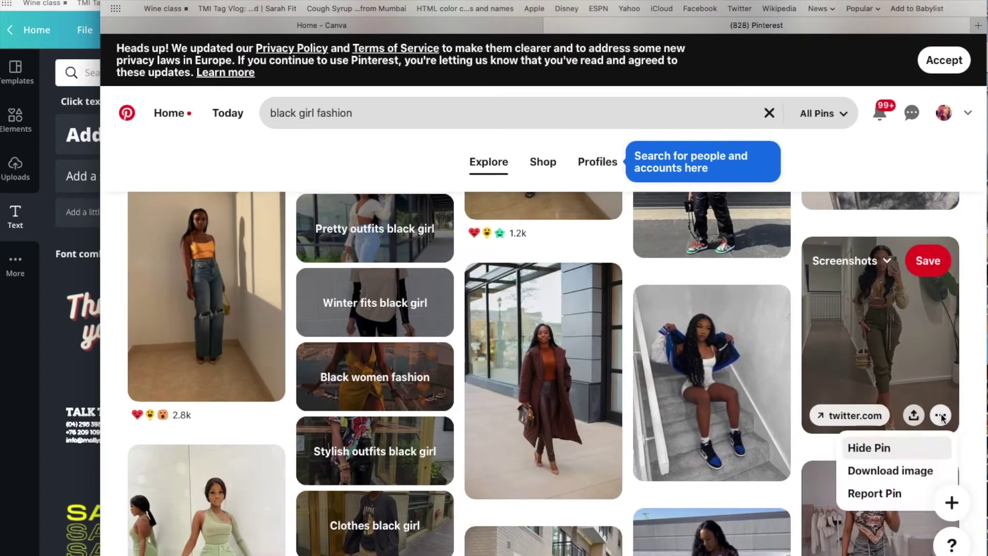
click(916, 471)
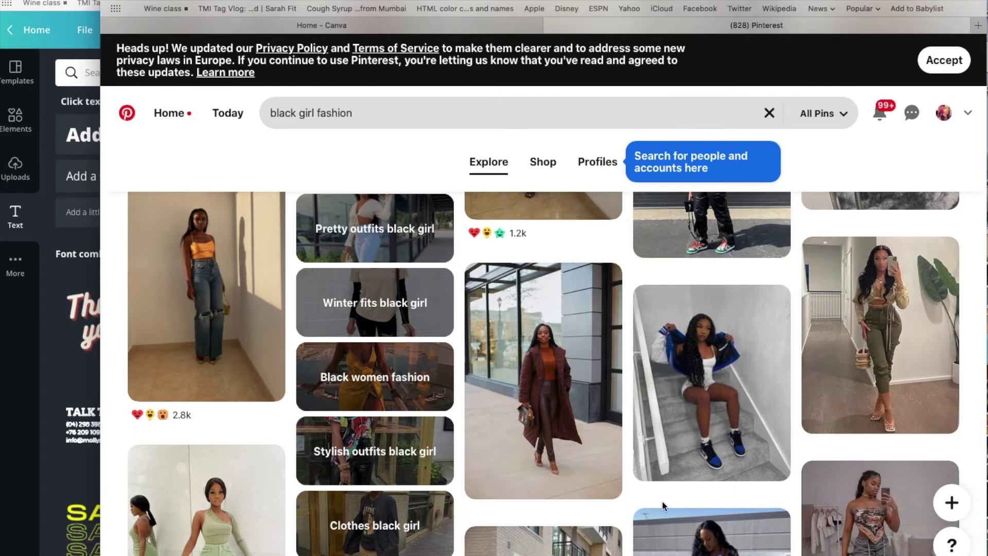
- Download the fashion image of the woman in a long white trench coat on a city street
scroll(664, 507, down, 6)
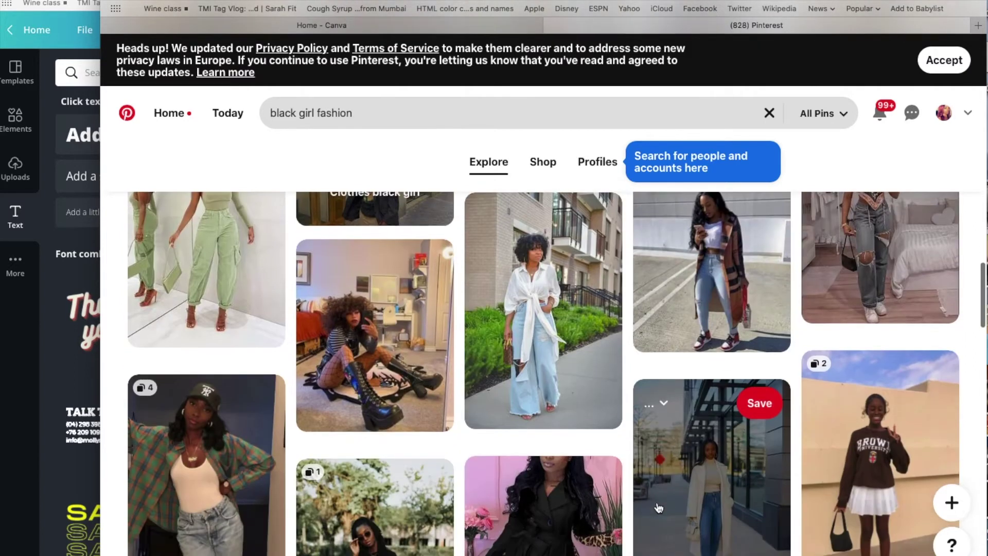
scroll(659, 508, down, 6)
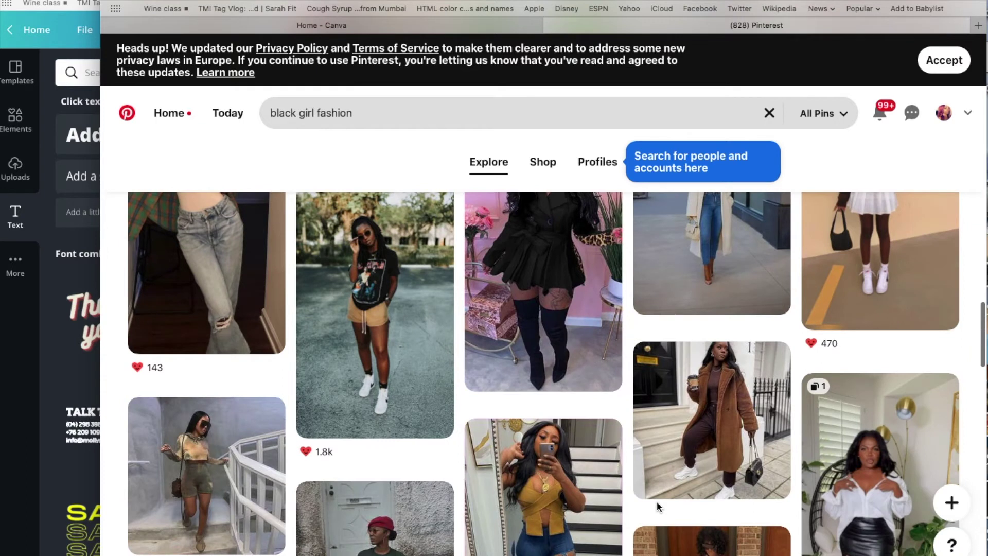
scroll(657, 502, down, 4)
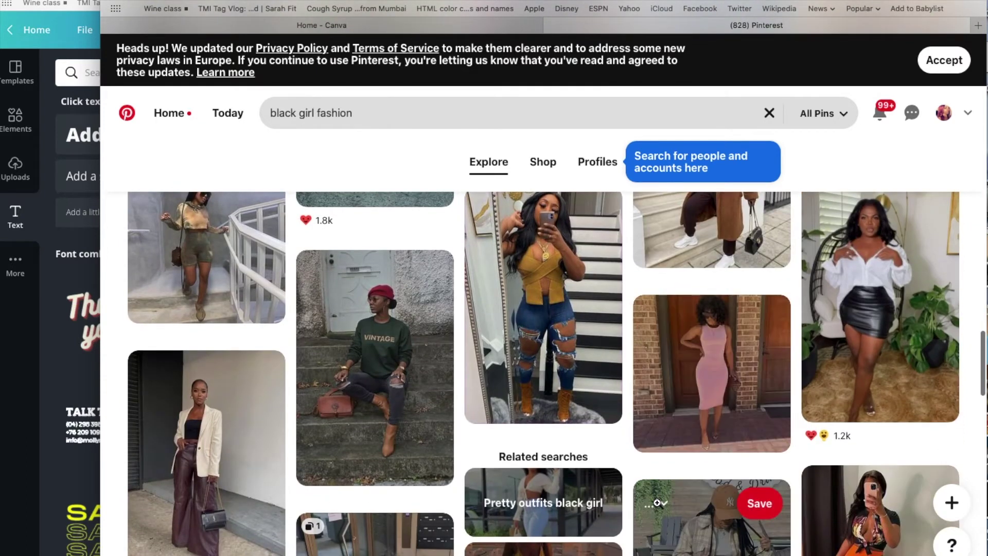
scroll(657, 503, down, 2)
scroll(658, 503, down, 8)
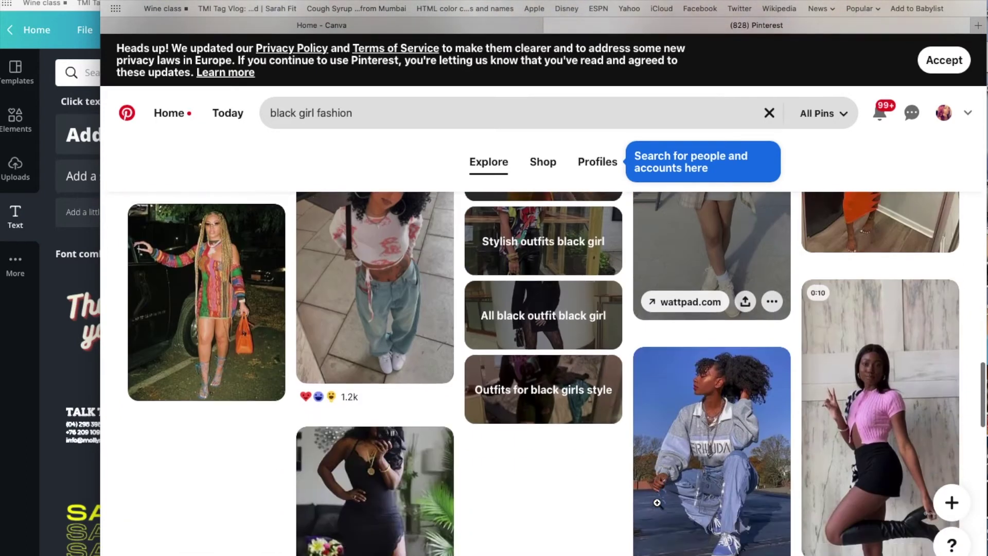
scroll(658, 503, down, 2)
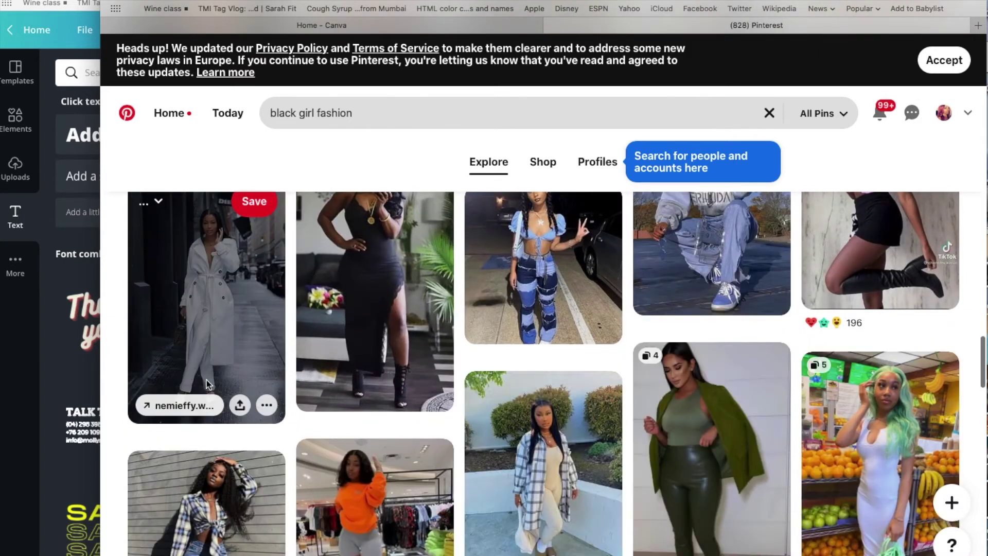
click(266, 407)
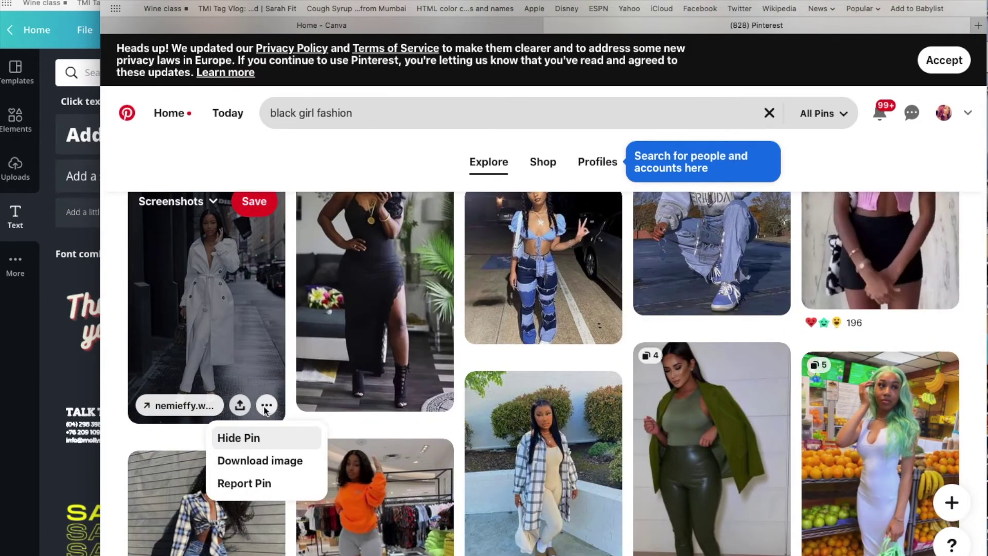
click(273, 461)
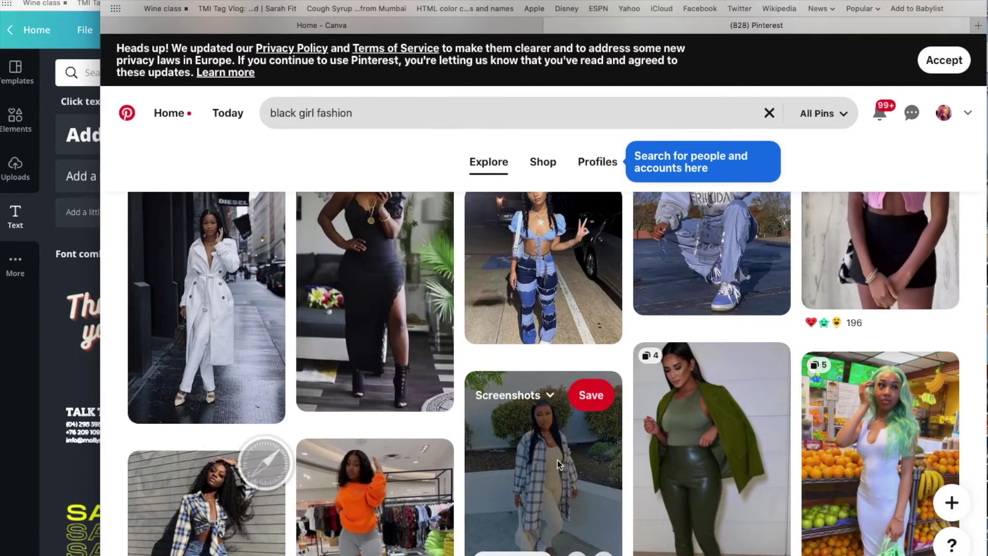
- Download the fashion image of the woman seated at a table with a black quilted handbag and a wine glass
scroll(558, 463, down, 10)
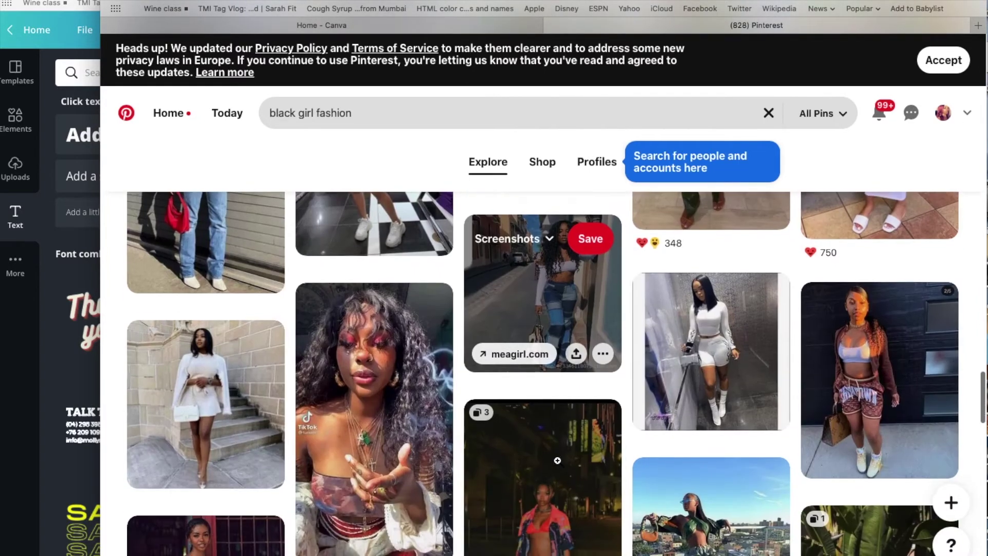
scroll(556, 458, down, 10)
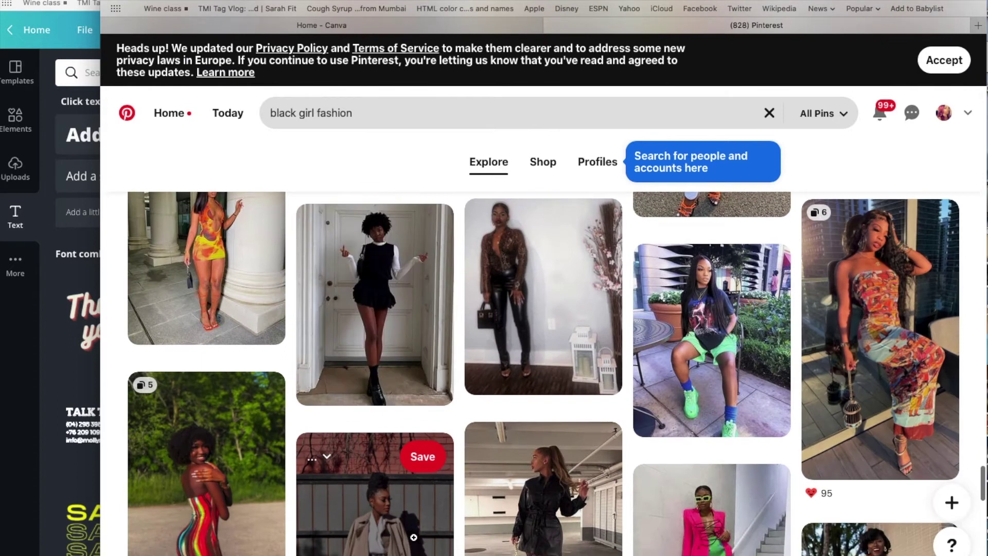
scroll(413, 537, down, 5)
scroll(413, 539, down, 5)
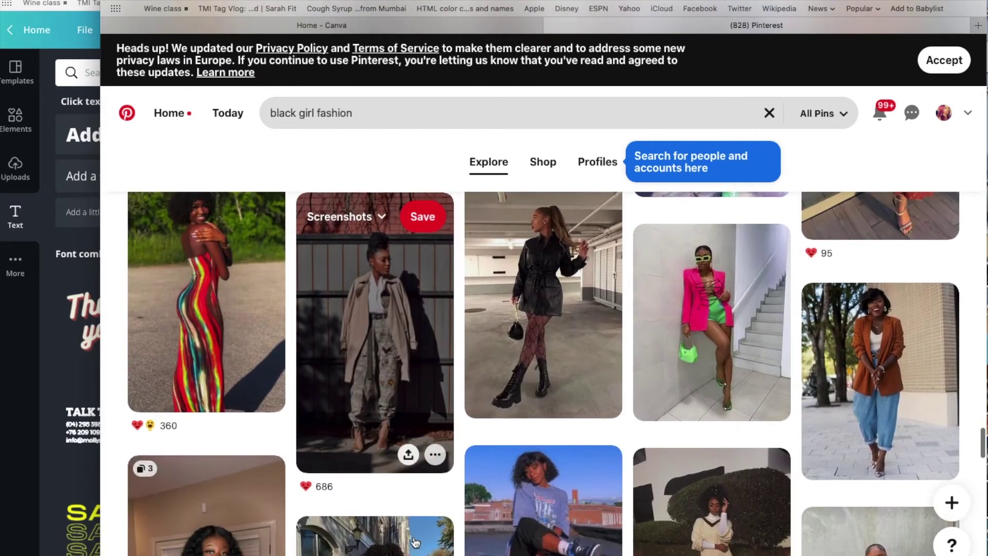
scroll(414, 542, down, 5)
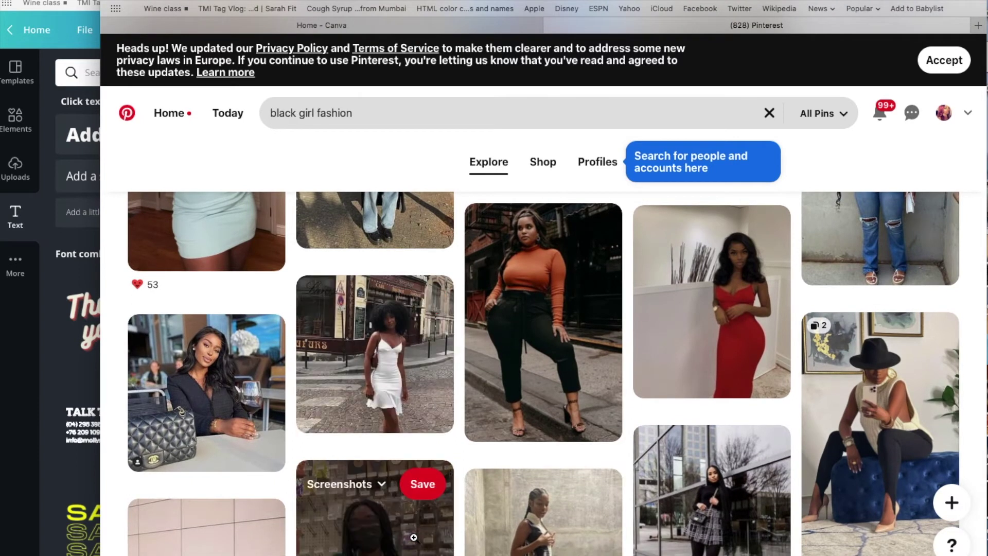
click(267, 456)
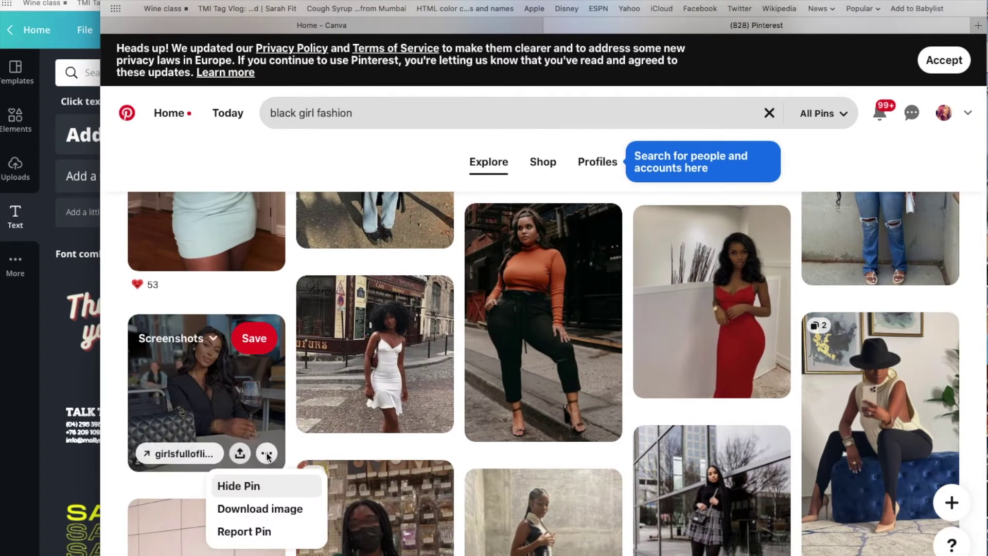
click(261, 510)
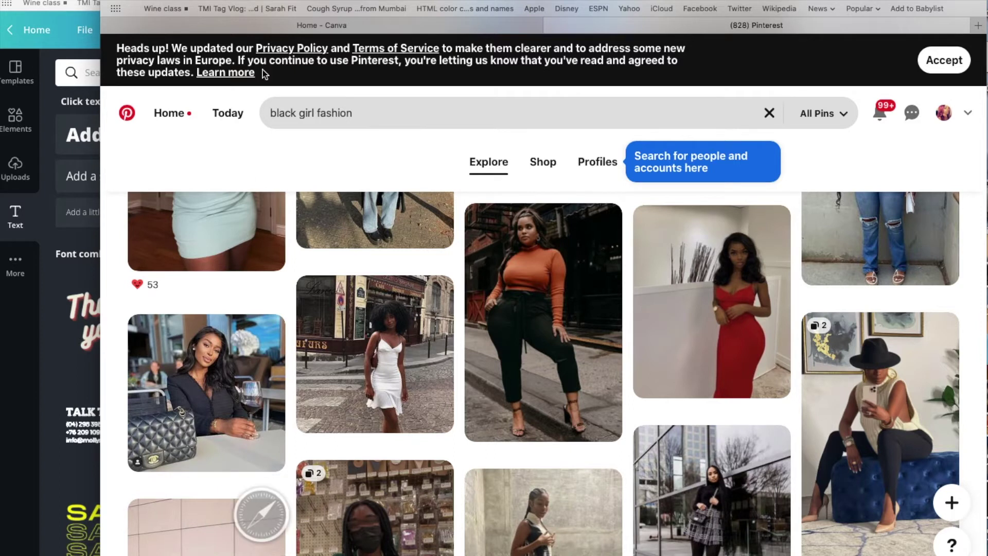
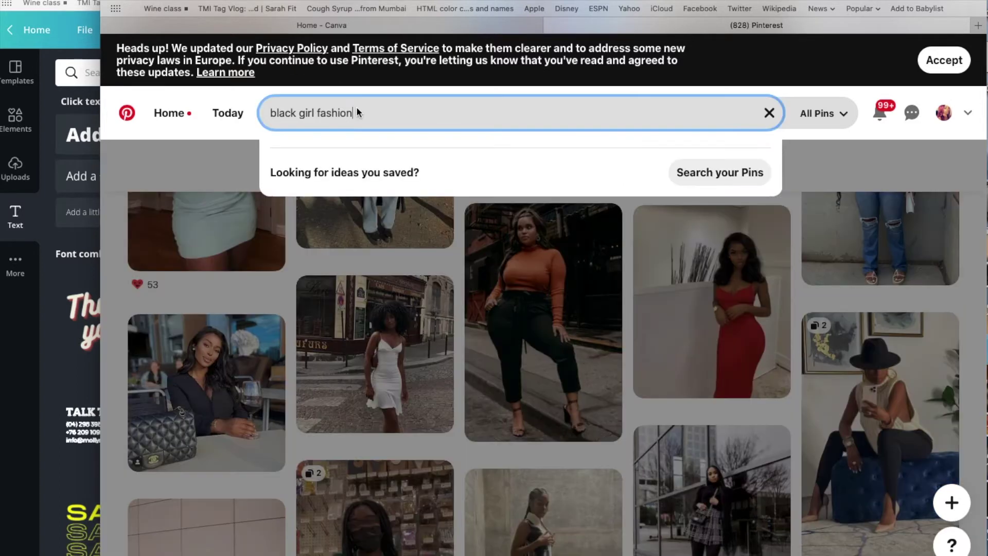
- Change the Pinterest search to "black girl vacation" and run it
key(BackSpace)
key(BackSpace)
key(BackSpace)
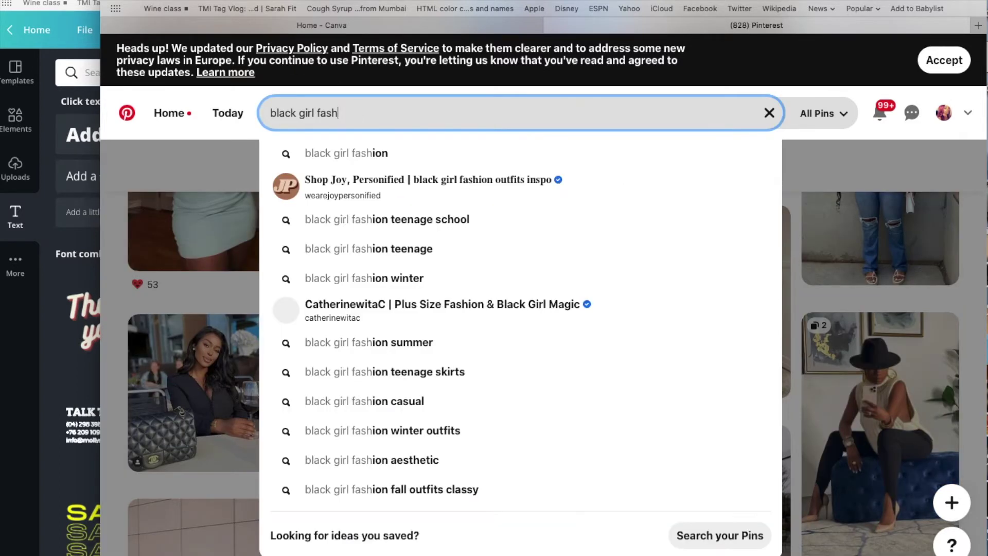
key(BackSpace)
key(BackSpace)
key(BackSpace)
key(BackSpace)
key(BackSpace)
text(vacation)
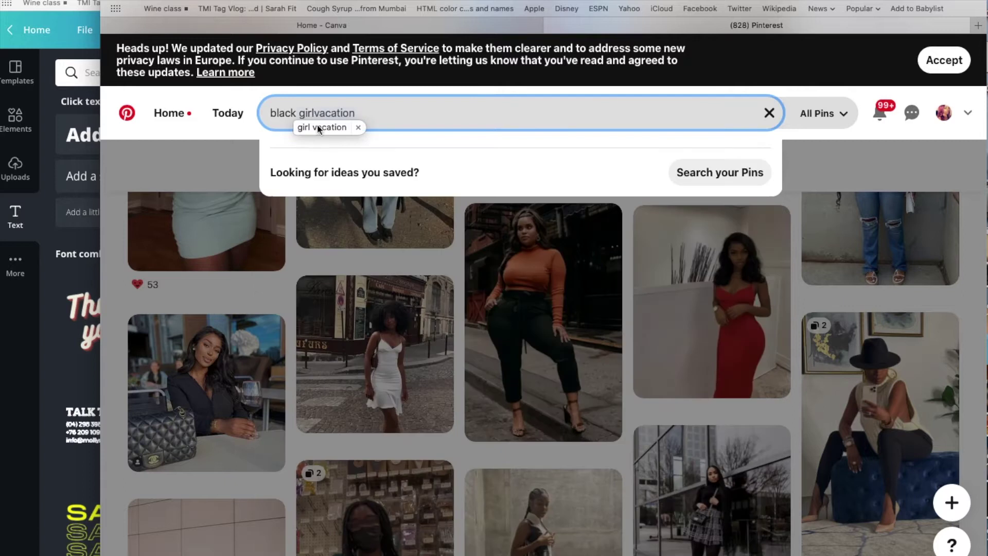
click(318, 127)
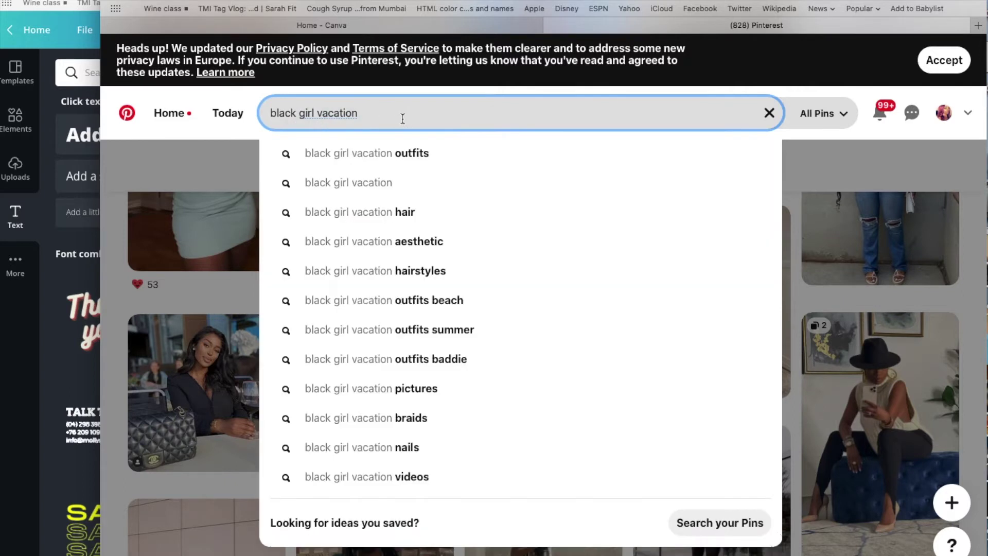
key(Return)
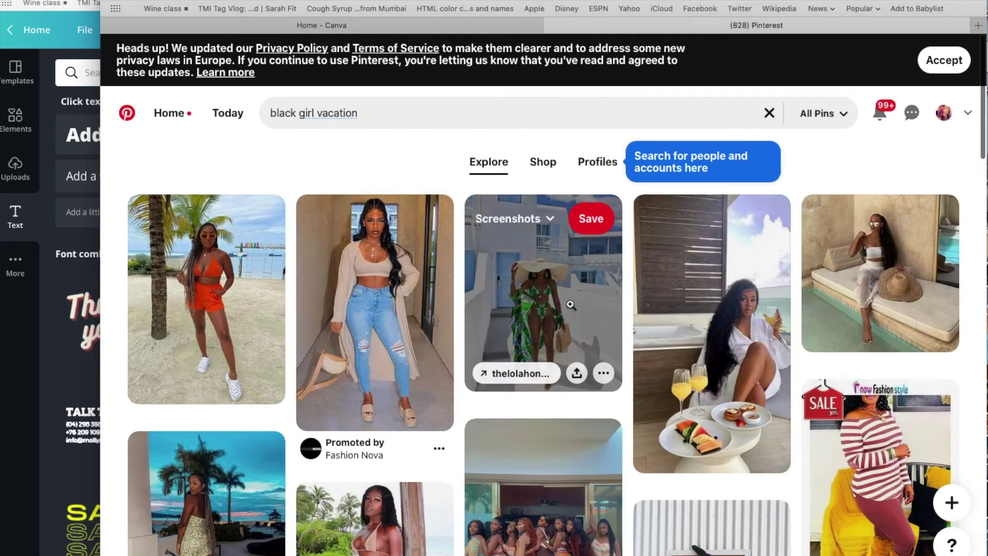
- Download the vacation images of the woman in a wide straw hat and green leaf-print swimwear and of the group of women posing together
click(603, 374)
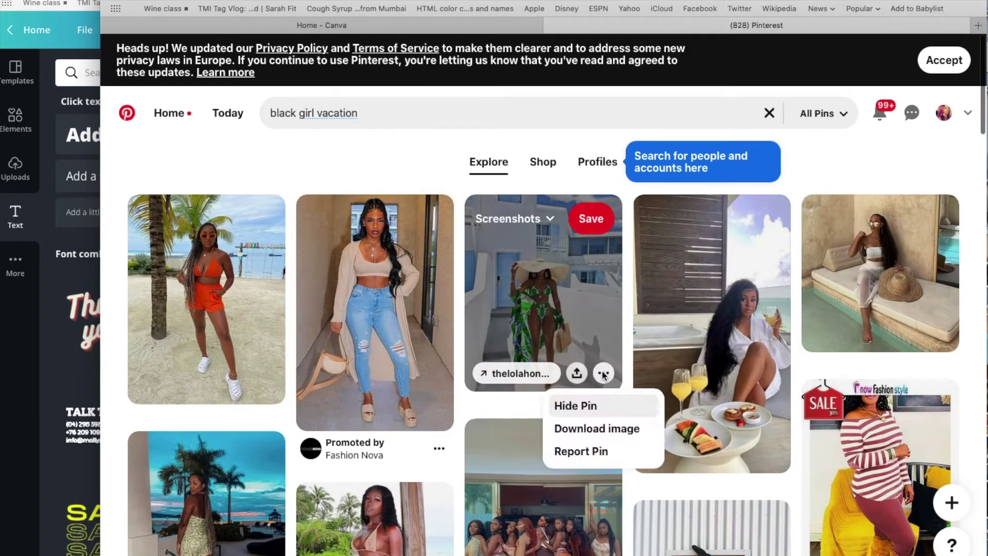
click(600, 428)
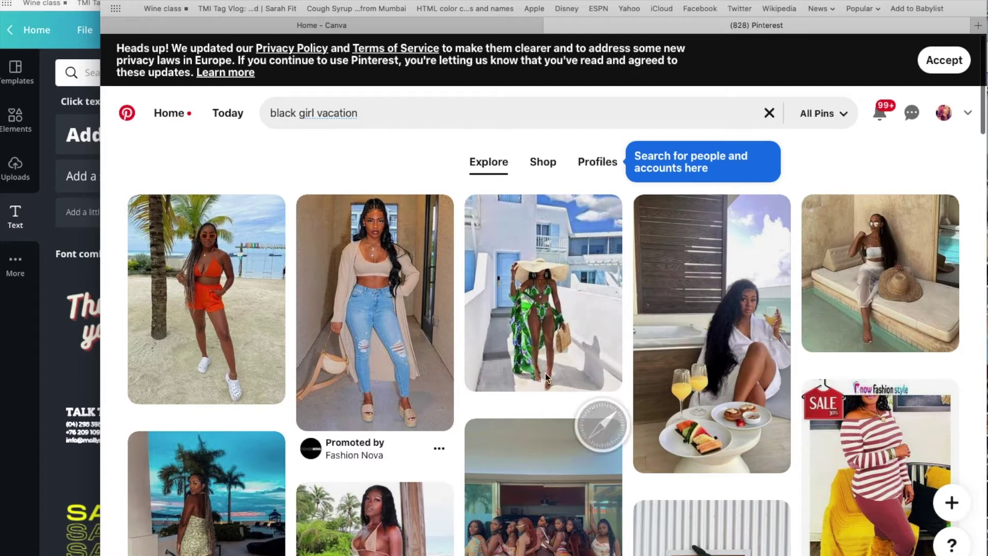
scroll(566, 381, down, 5)
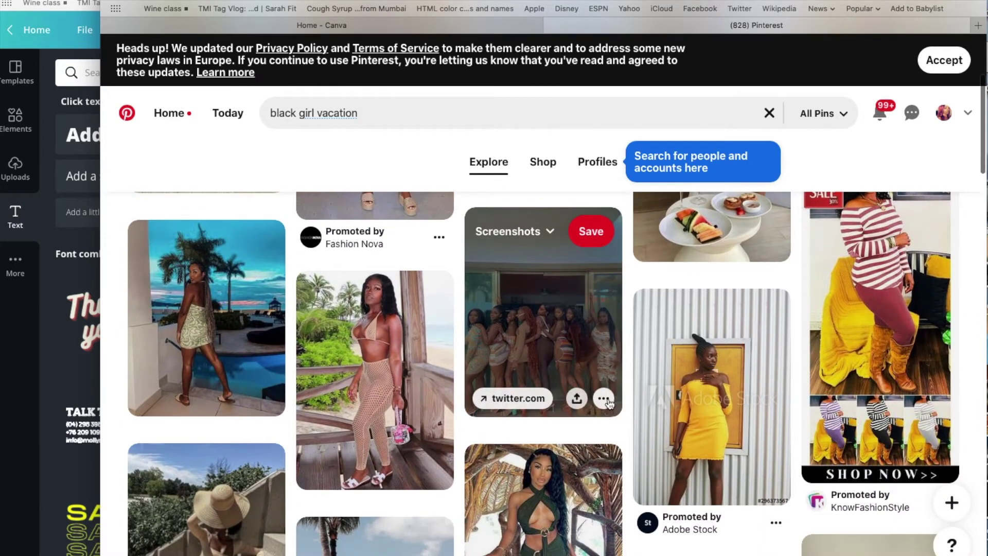
click(607, 401)
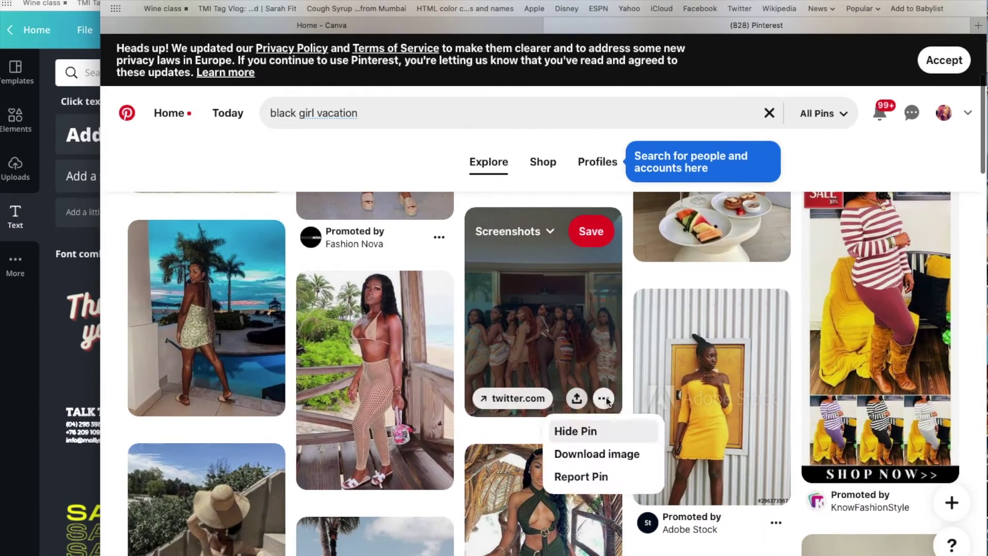
click(604, 454)
- Download the vacation image of the woman on the beach in a coral patterned two-piece with a flowing wrap skirt
scroll(538, 432, down, 6)
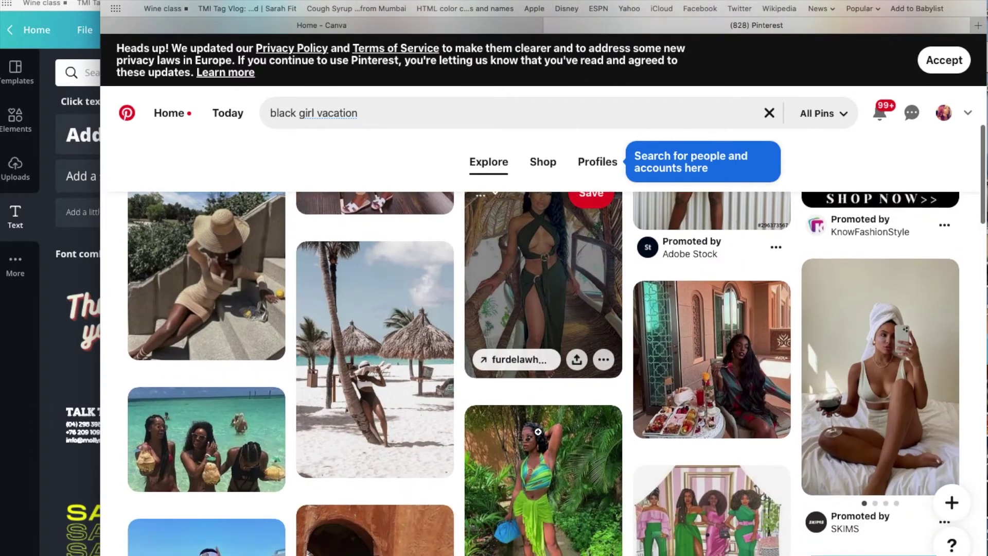
scroll(538, 432, down, 1)
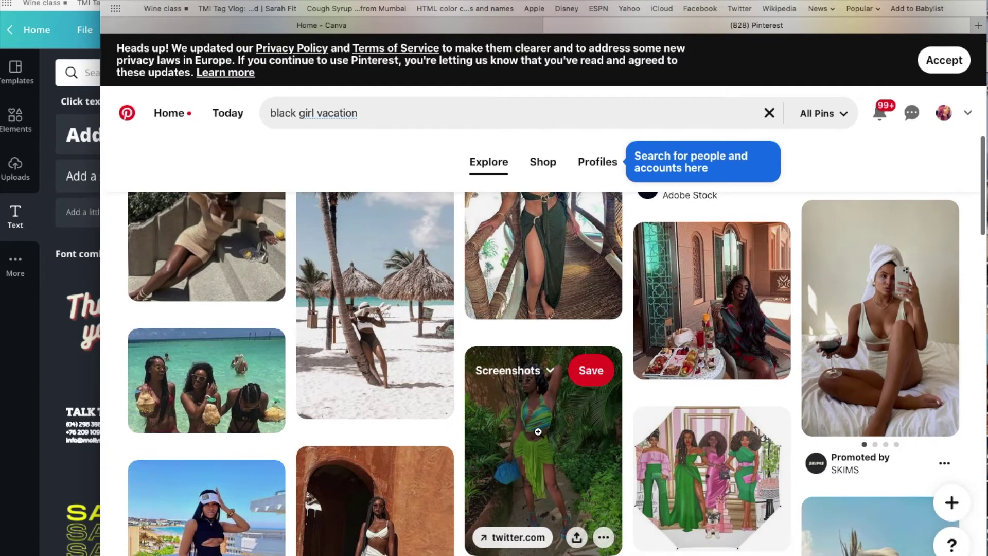
scroll(538, 431, down, 6)
scroll(539, 437, down, 9)
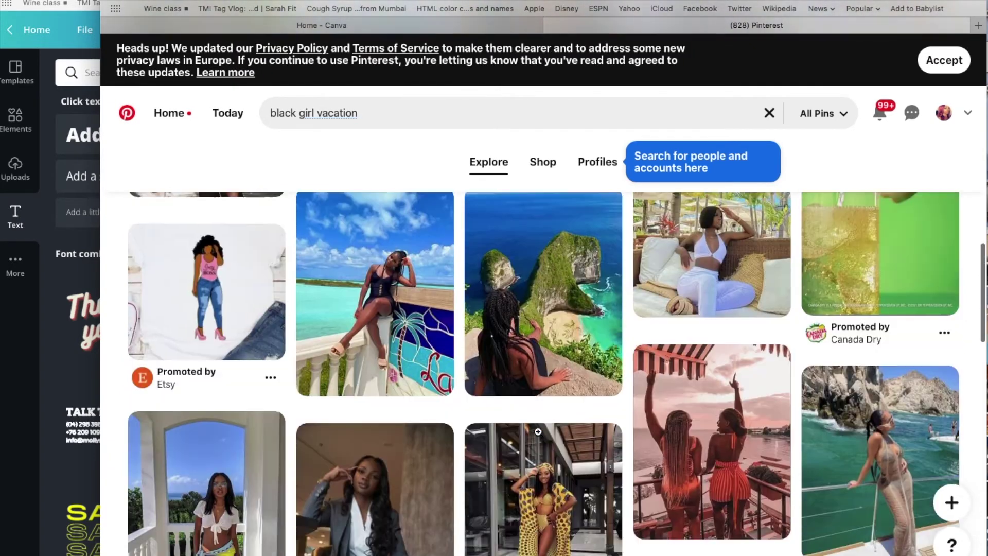
scroll(538, 431, down, 5)
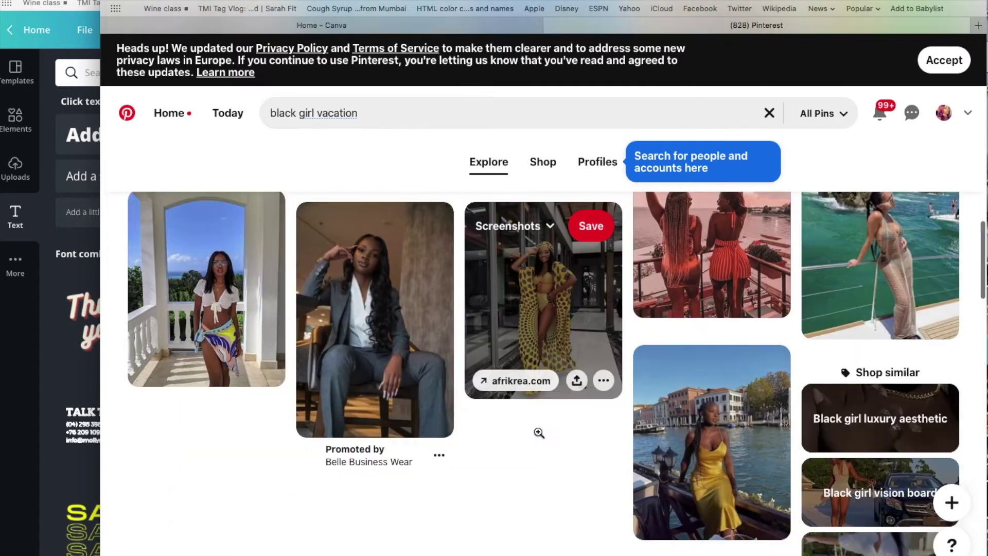
scroll(539, 433, down, 3)
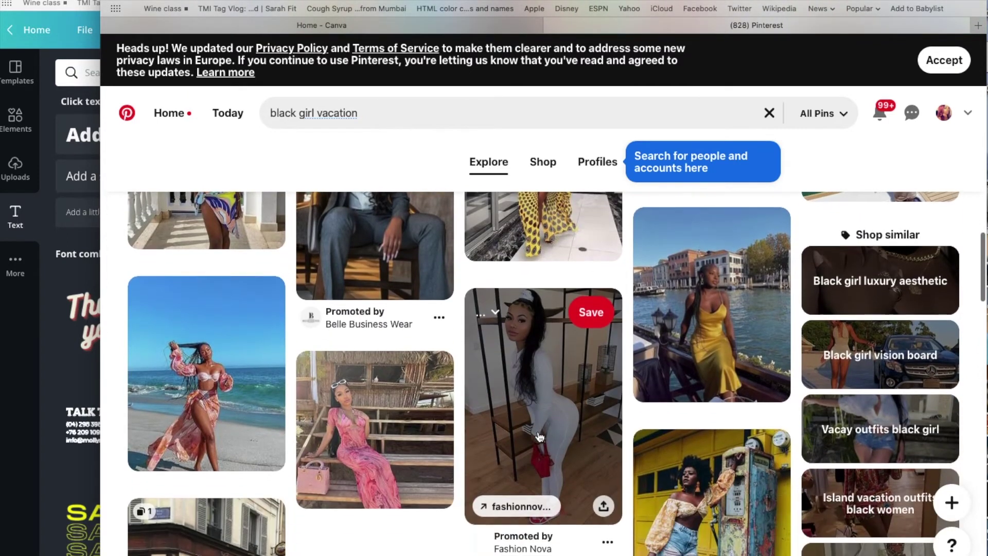
scroll(539, 437, down, 2)
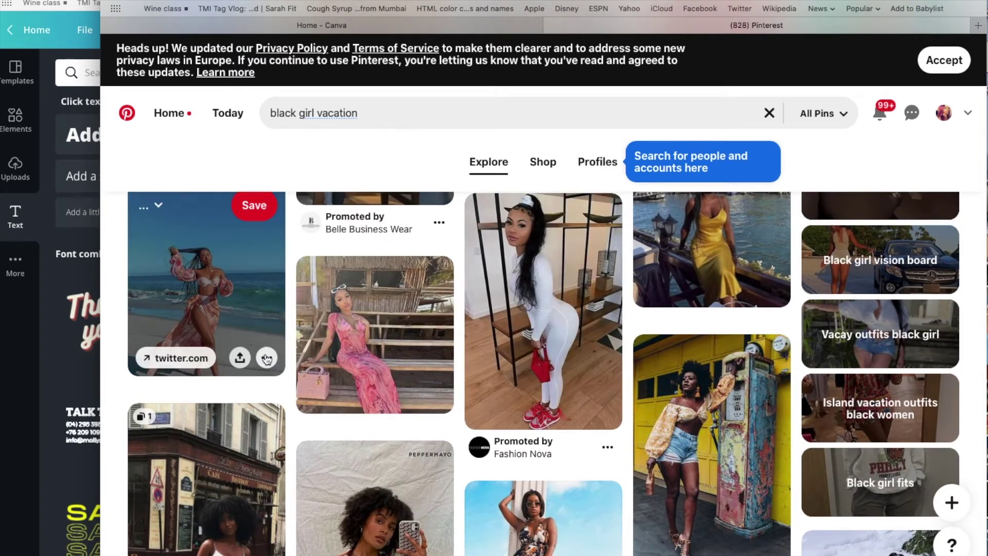
click(267, 358)
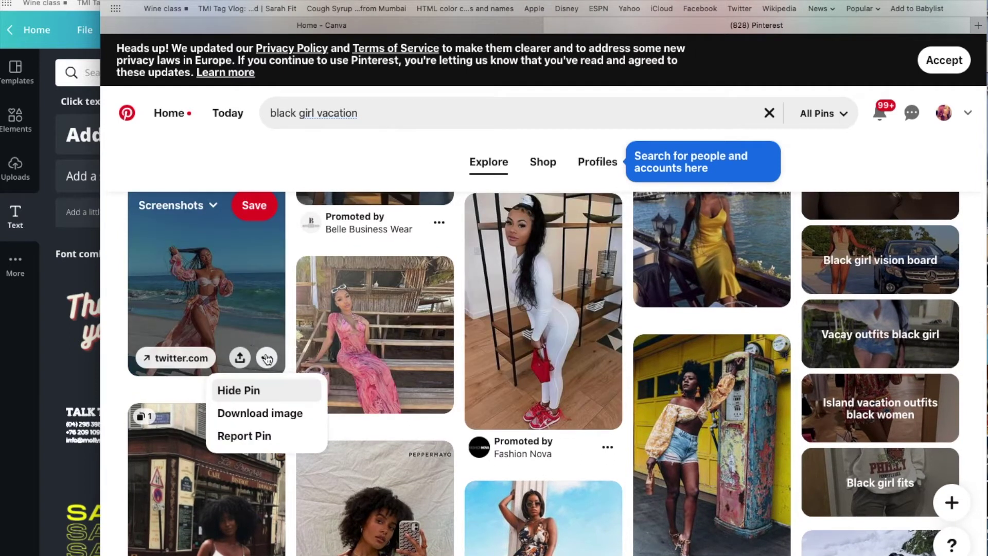
click(263, 412)
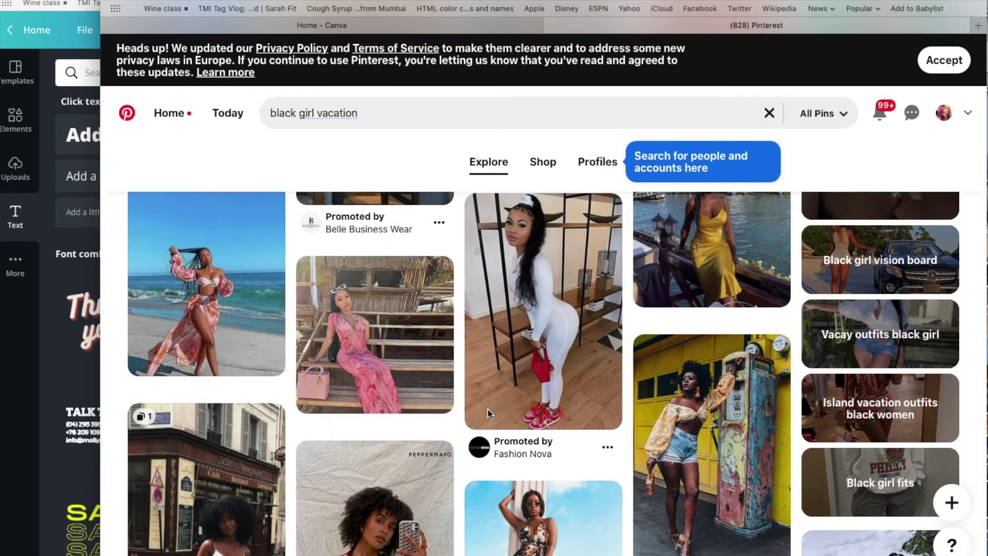
- Download the vacation image of the woman in a striped swimsuit and open white shirt beside a turquoise sea
scroll(488, 413, down, 15)
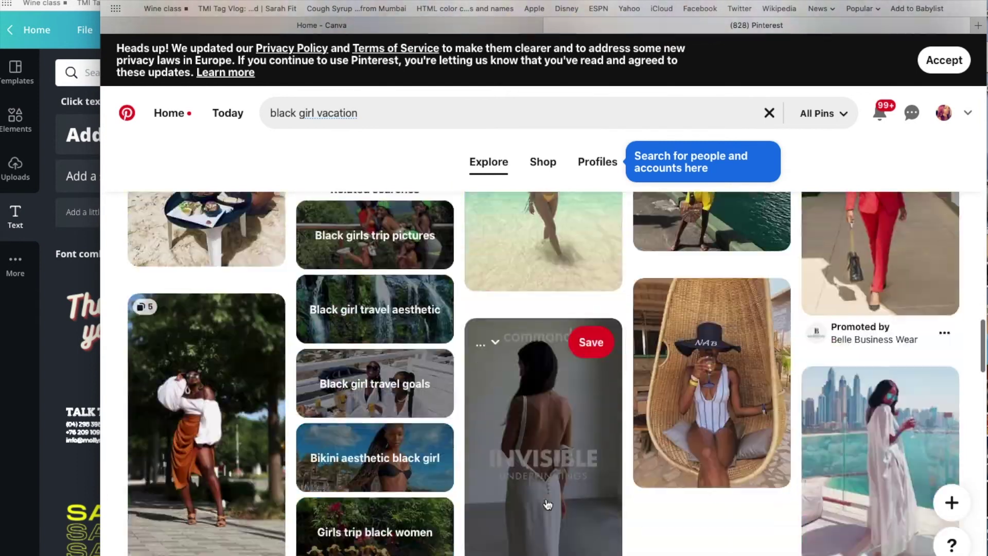
scroll(548, 504, down, 2)
scroll(547, 503, down, 6)
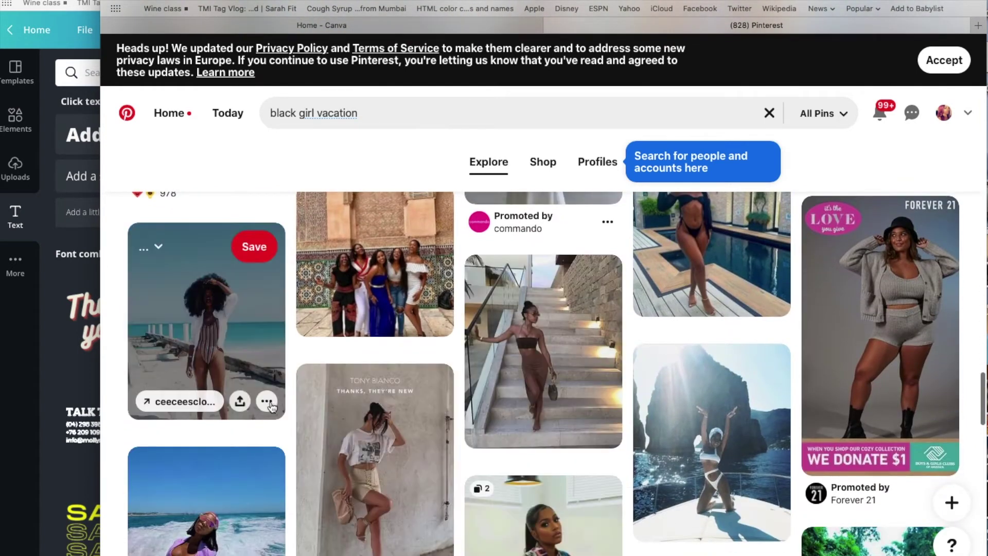
click(269, 403)
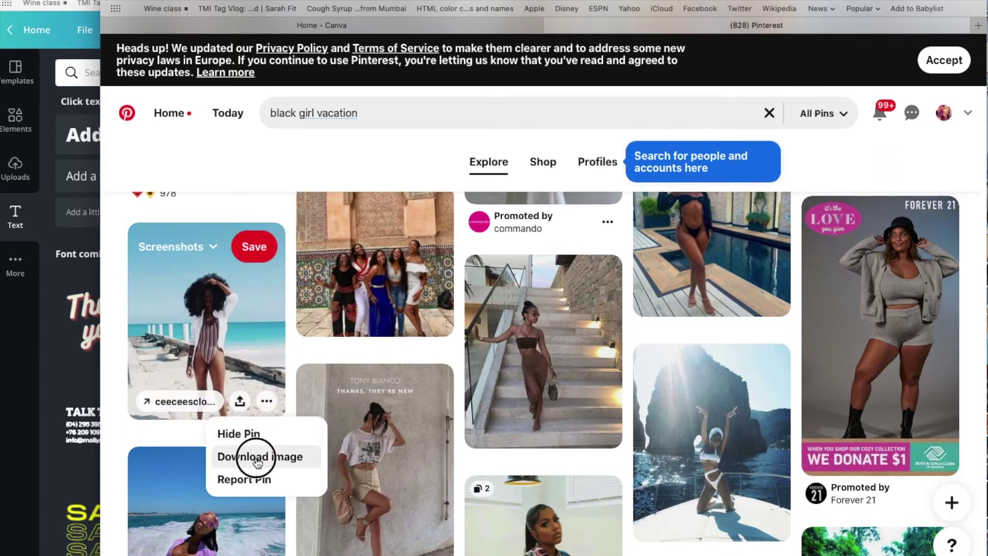
click(252, 455)
- Open the pin options for the vacation image of the woman in a sun hat seated on a boat at sunset
scroll(408, 423, down, 9)
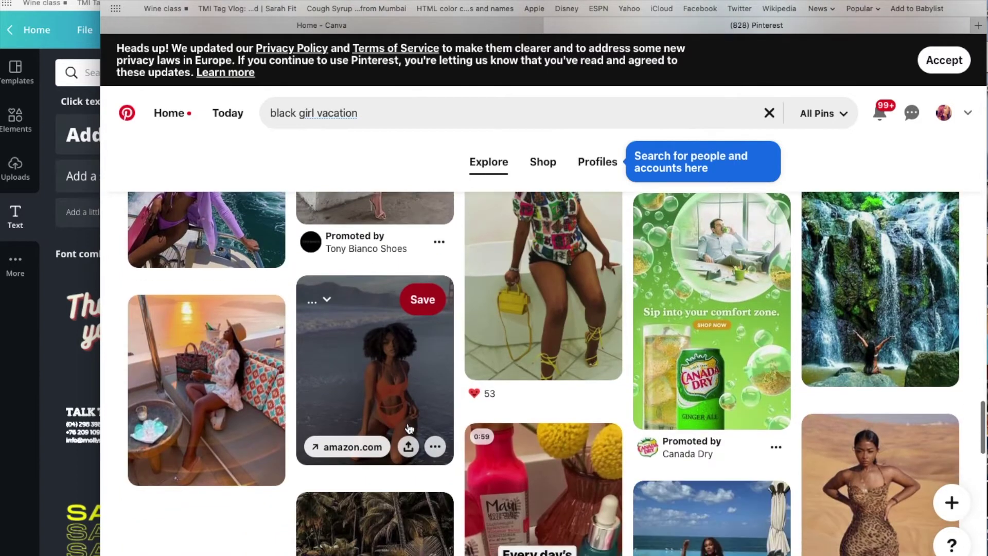
mouse_move(431, 367)
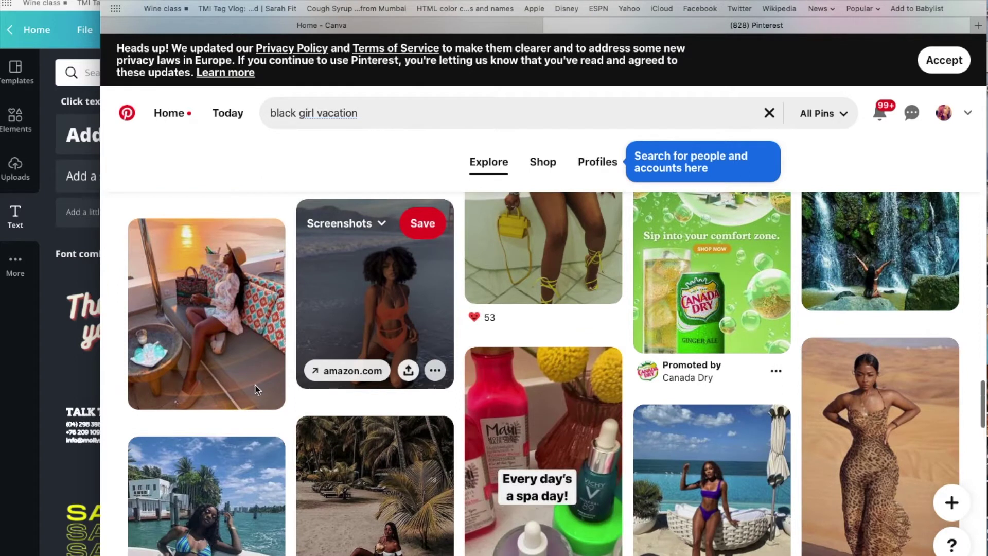
click(268, 393)
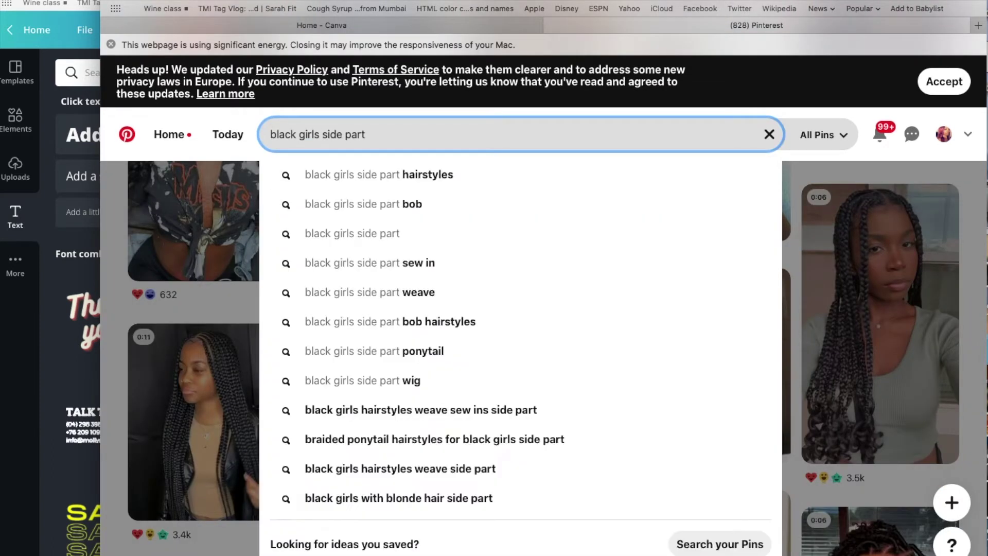
- Search Pinterest for "black girls side part sew in" and download the image of the woman with voluminous black waves and a beige top
click(350, 256)
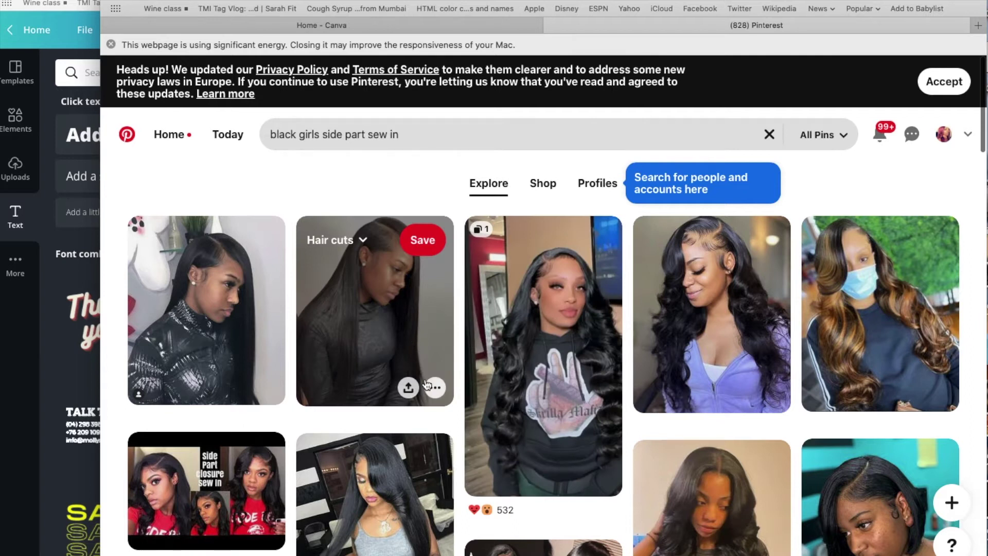
scroll(622, 412, down, 10)
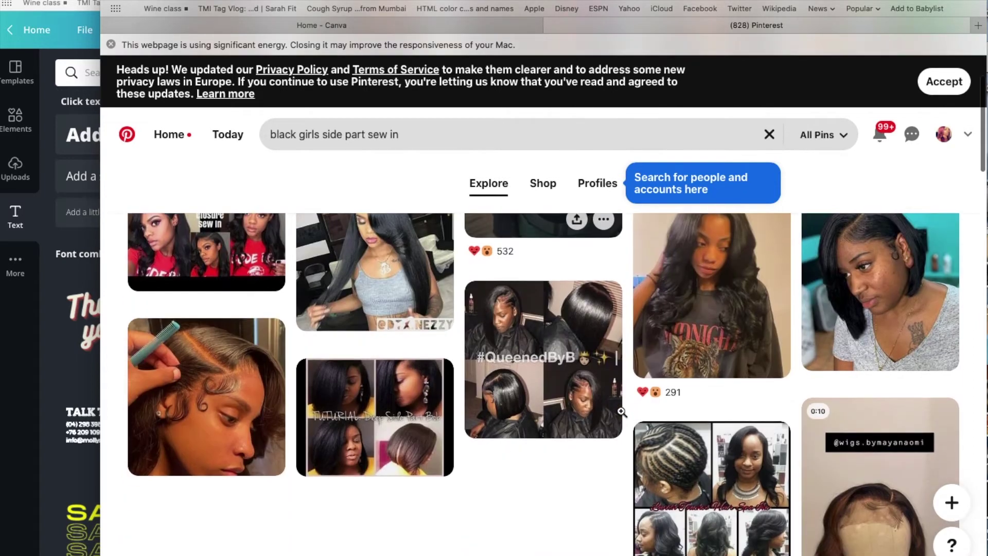
scroll(621, 411, down, 5)
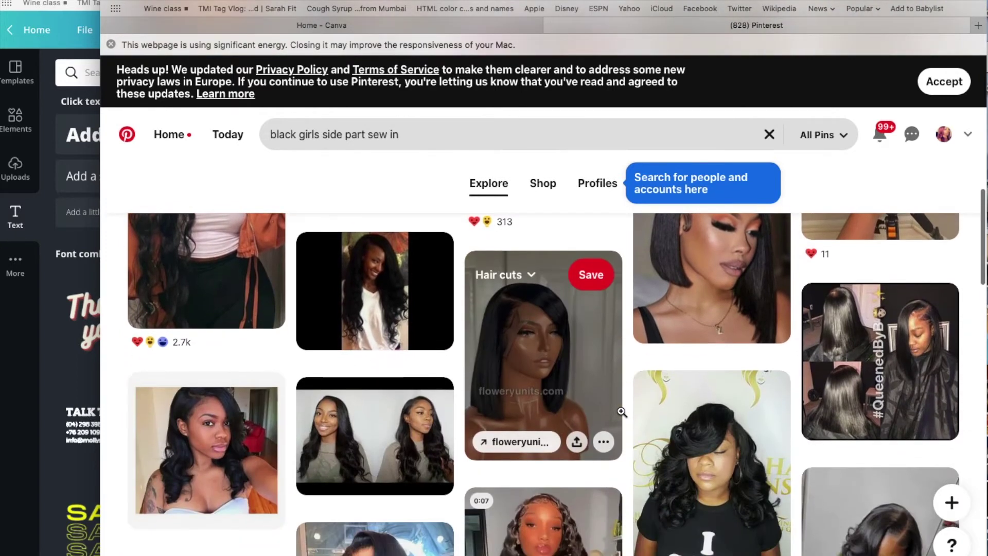
scroll(621, 411, down, 5)
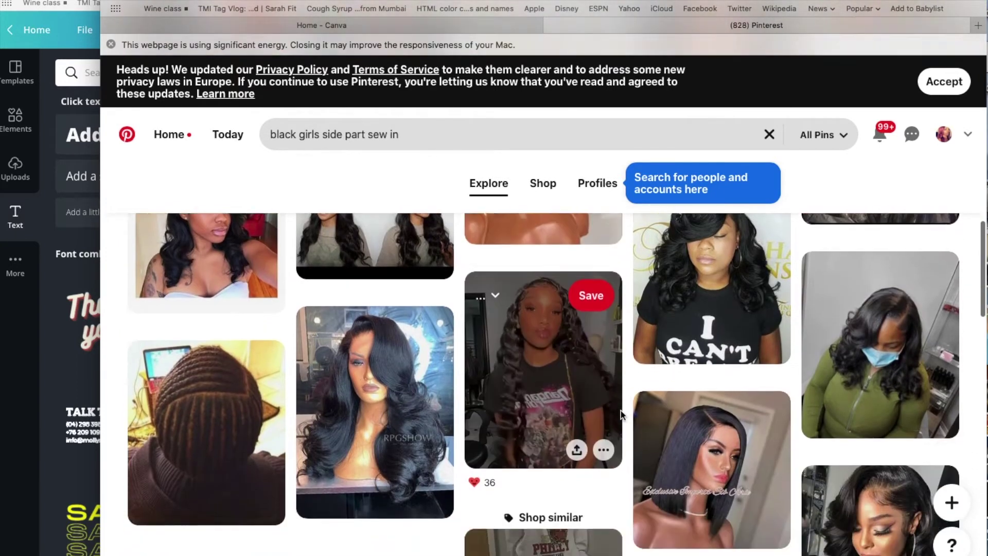
scroll(621, 414, down, 6)
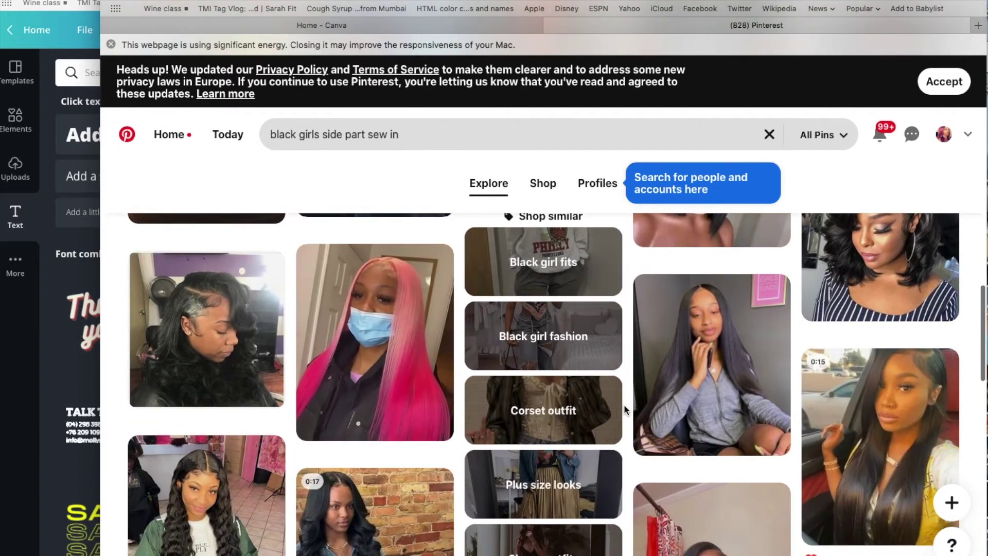
scroll(625, 408, down, 2)
scroll(625, 408, down, 3)
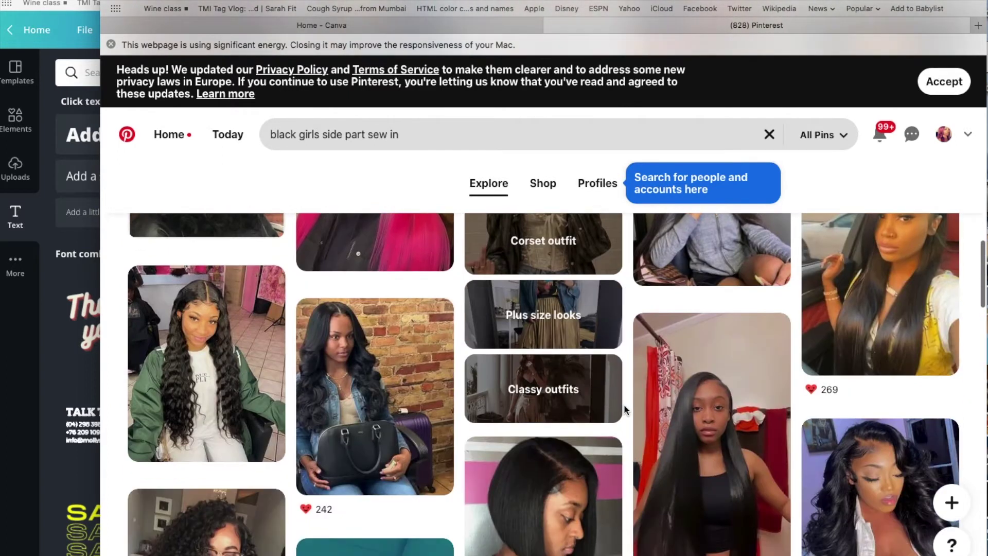
scroll(625, 409, down, 1)
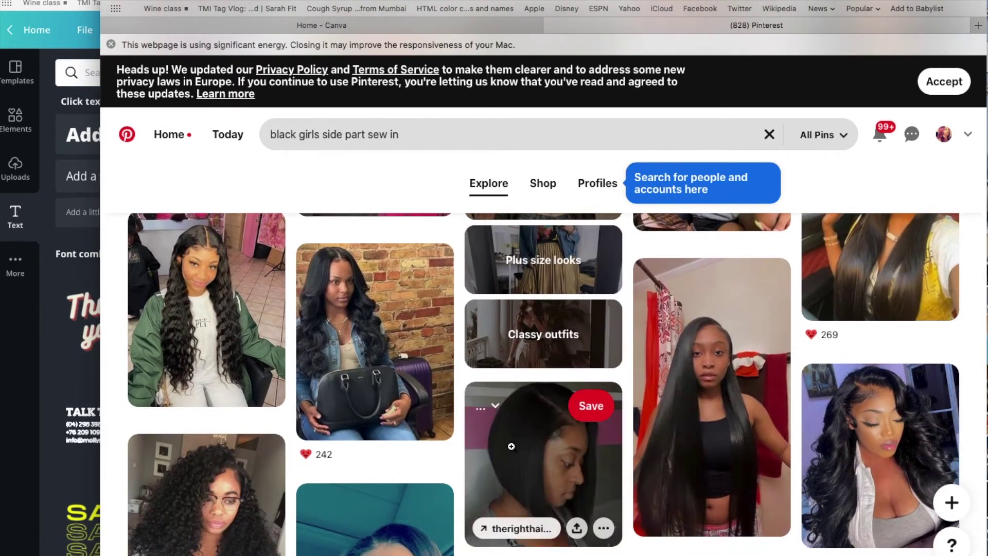
scroll(512, 451, down, 6)
scroll(511, 450, down, 7)
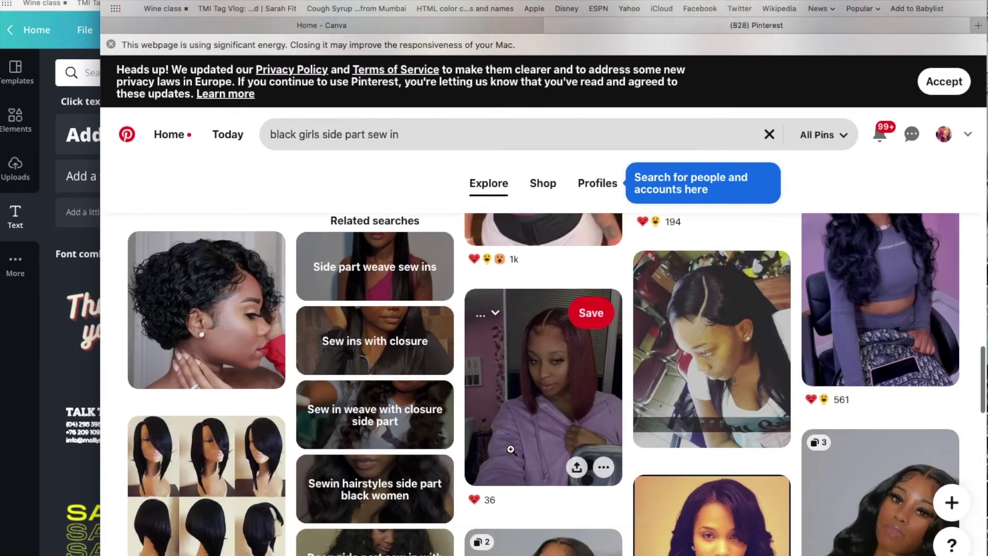
scroll(511, 448, down, 8)
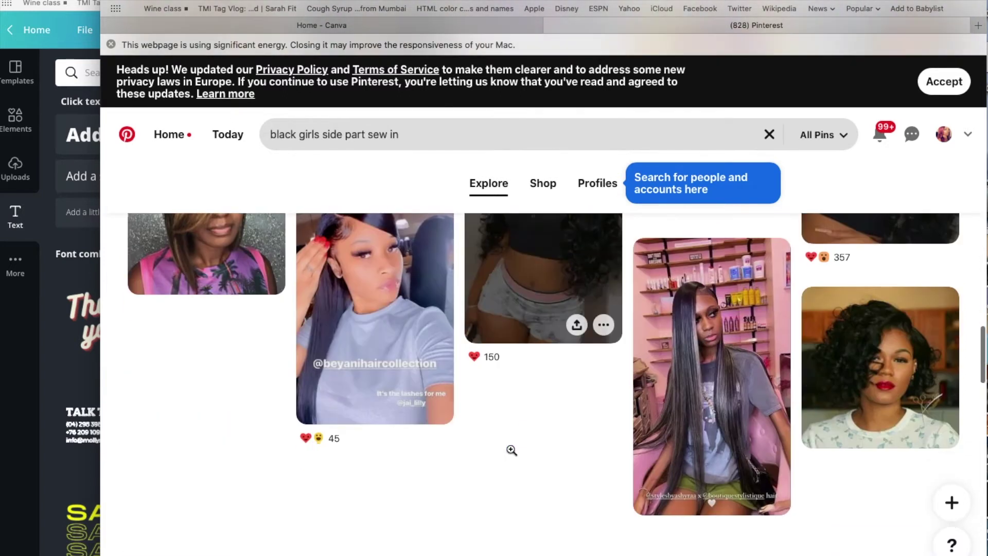
scroll(512, 451, down, 2)
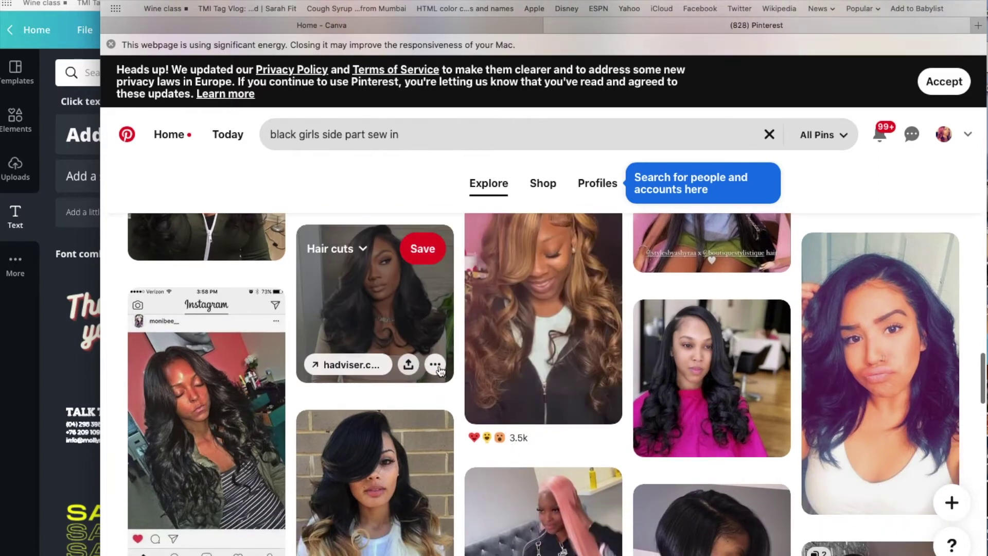
click(435, 364)
click(440, 419)
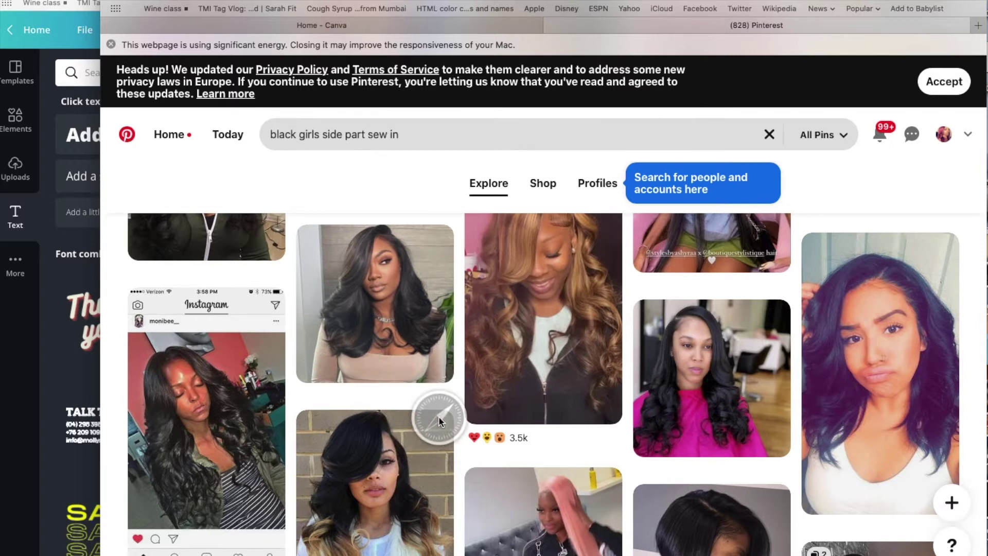
- Download the hairstyle image of the seated woman with side-parted black curls and an olive crop top
scroll(439, 421, down, 10)
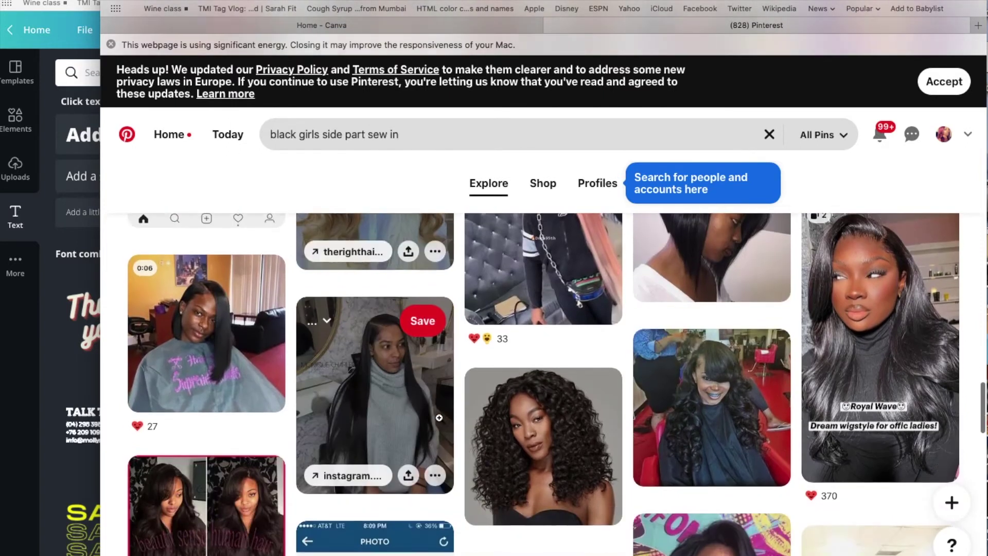
scroll(439, 417, down, 10)
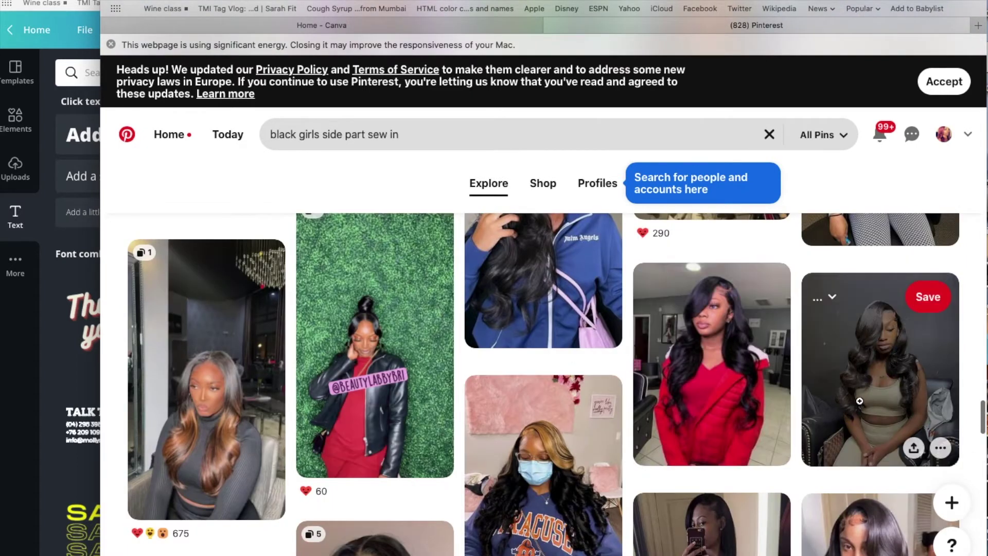
click(943, 448)
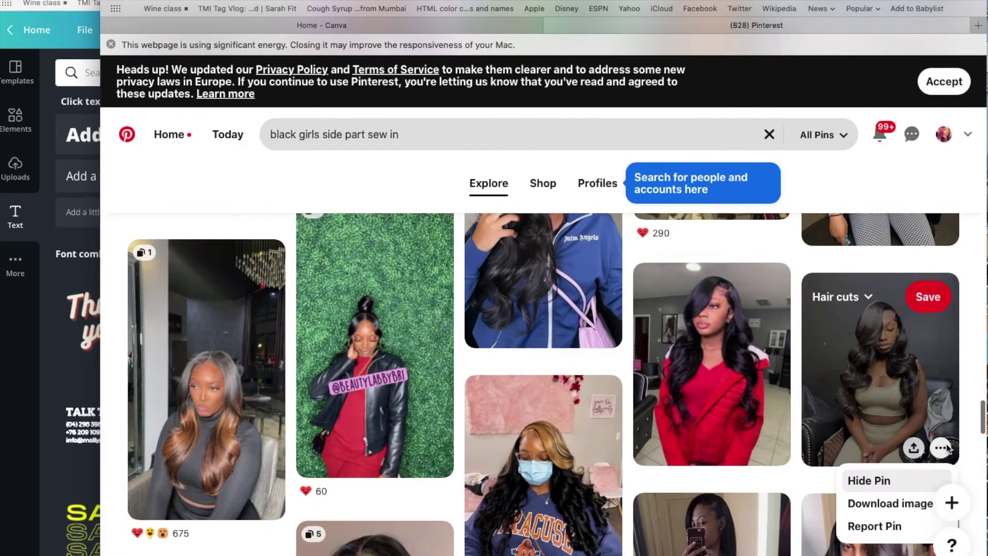
click(906, 503)
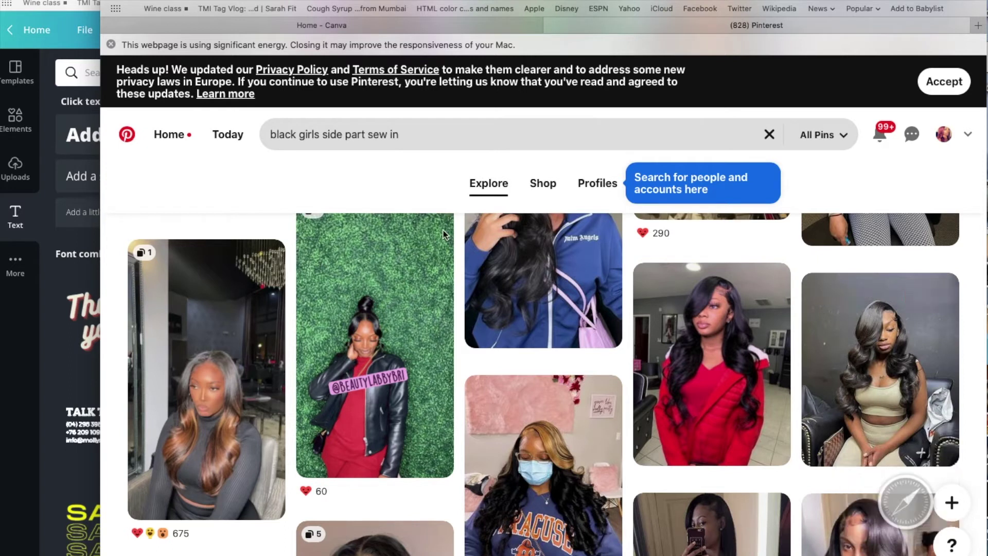
- Replace the Pinterest search with "affimations for women", run it and browse the first results
click(433, 136)
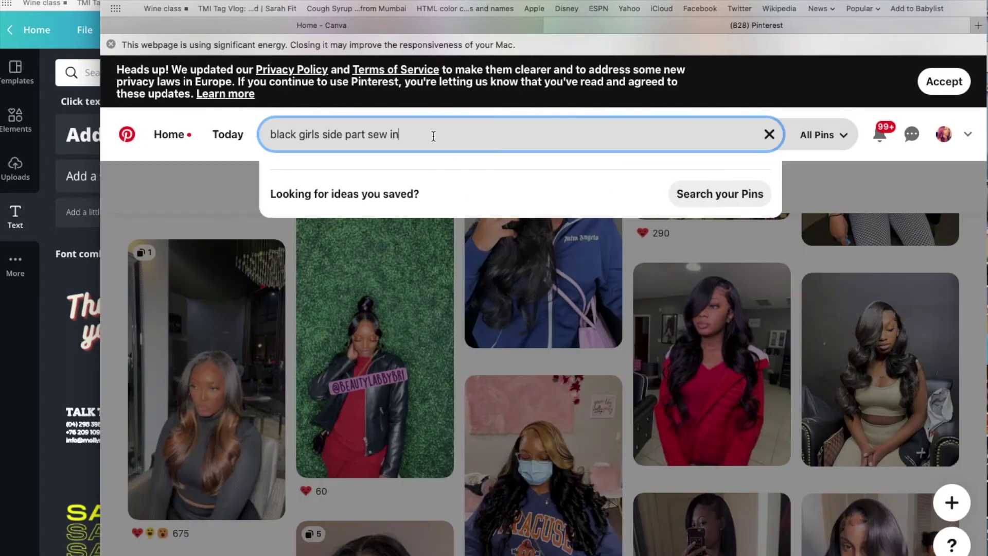
key(super+a)
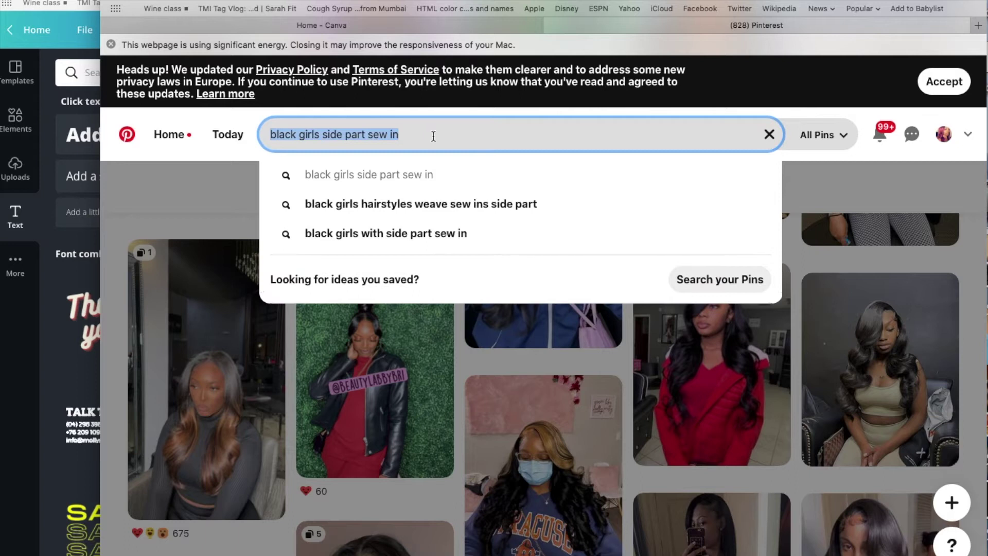
text(affimations for w)
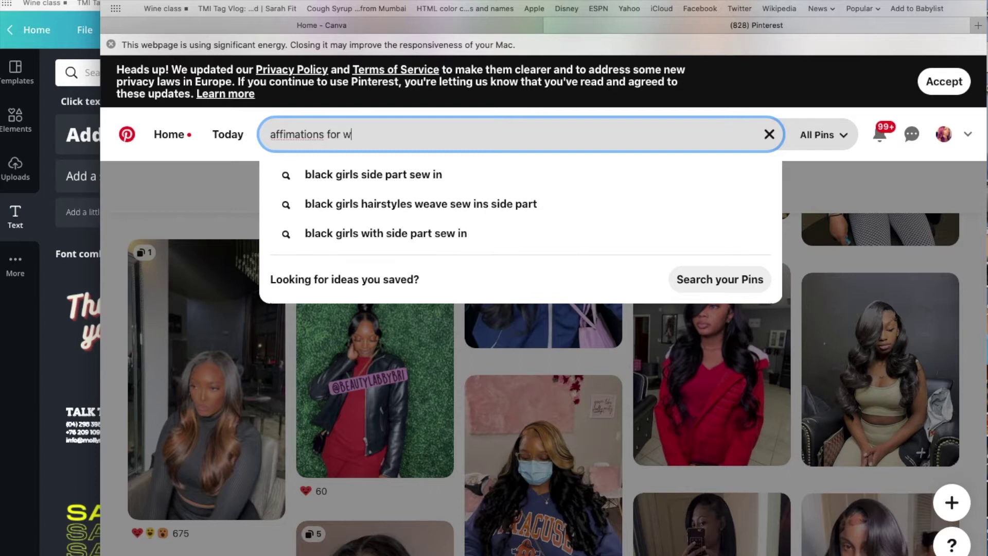
text(men)
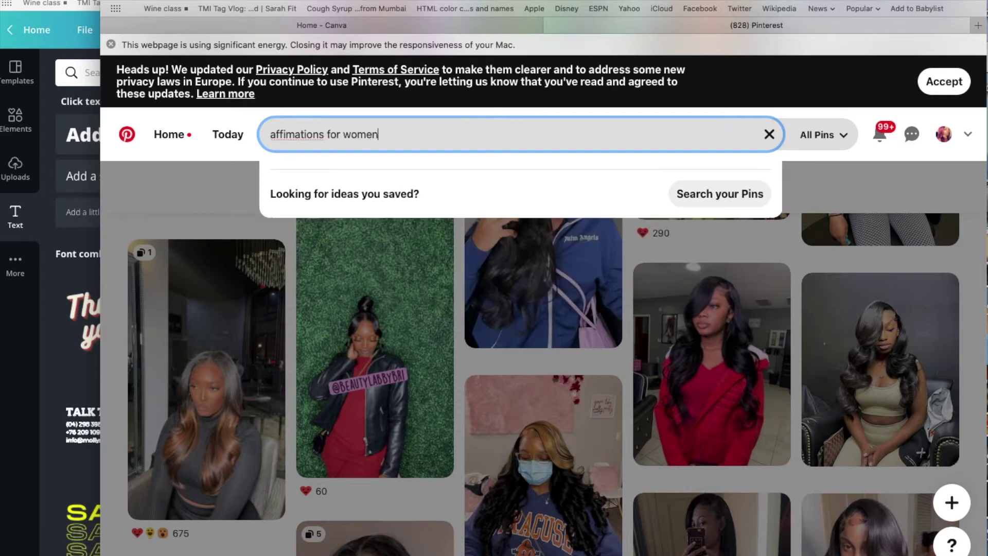
key(Return)
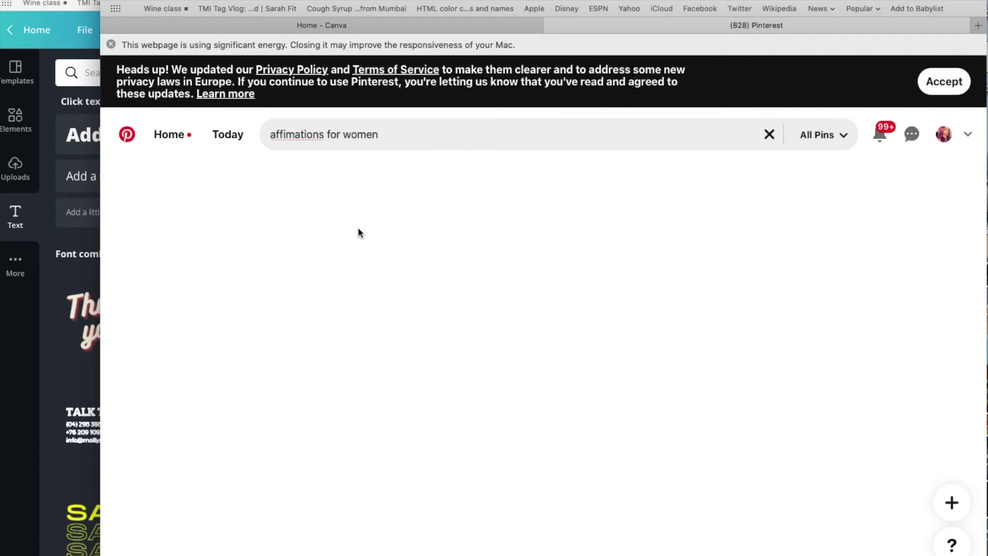
scroll(524, 442, down, 15)
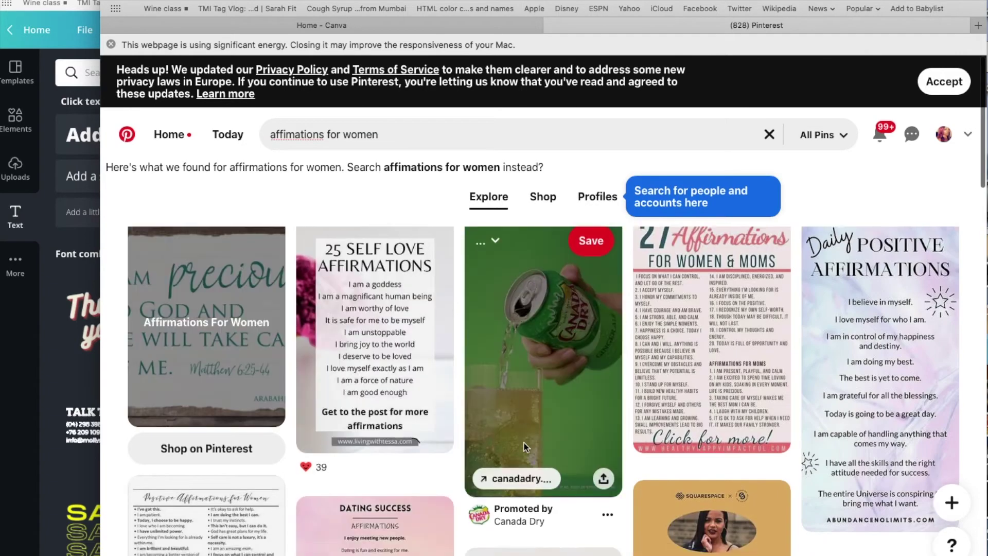
- Browse the affirmation results and run the related search "Confident women quotes"
scroll(525, 444, down, 10)
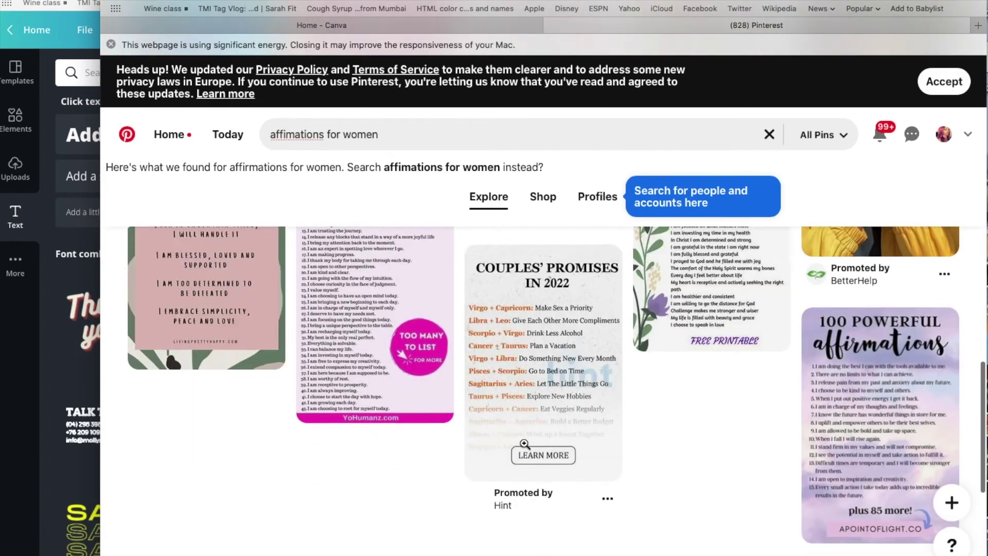
scroll(524, 447, down, 10)
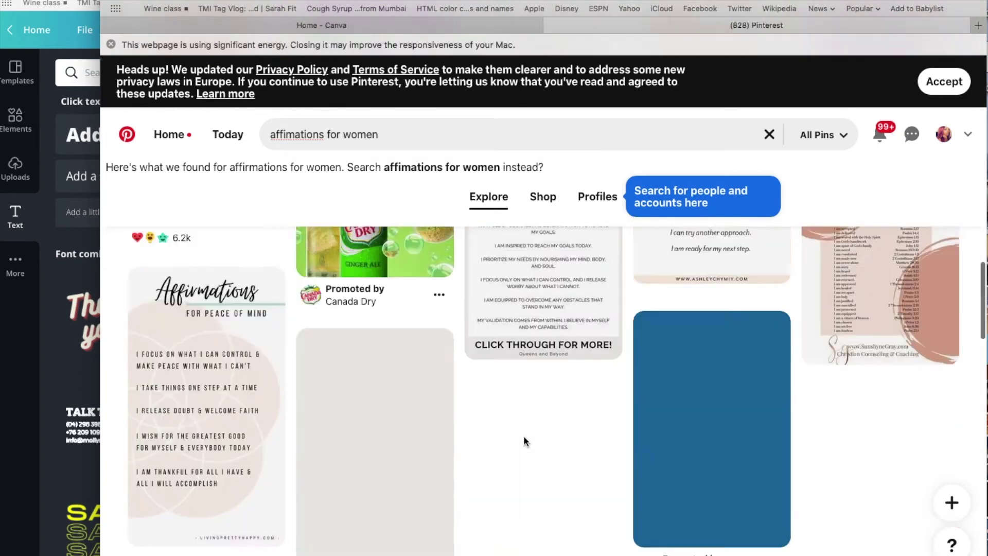
scroll(804, 448, down, 3)
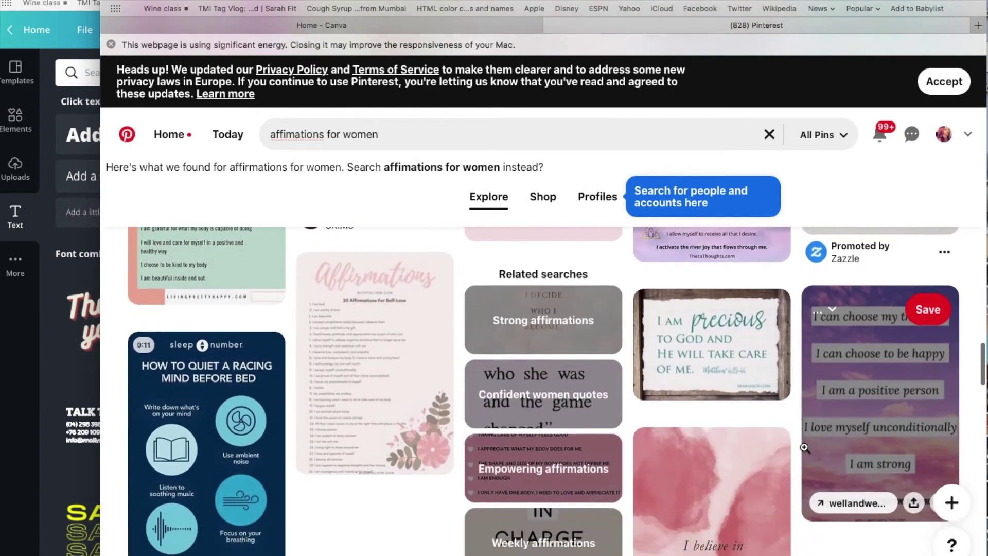
click(565, 398)
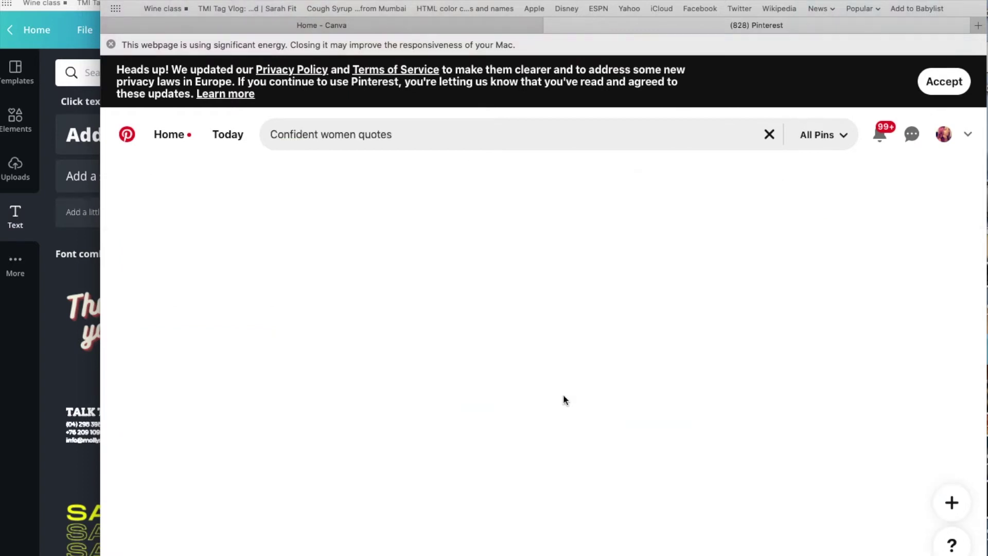
- Download the dark quote image reading "don't settle for less just because it's available." from the confident women quotes results
scroll(564, 394, down, 5)
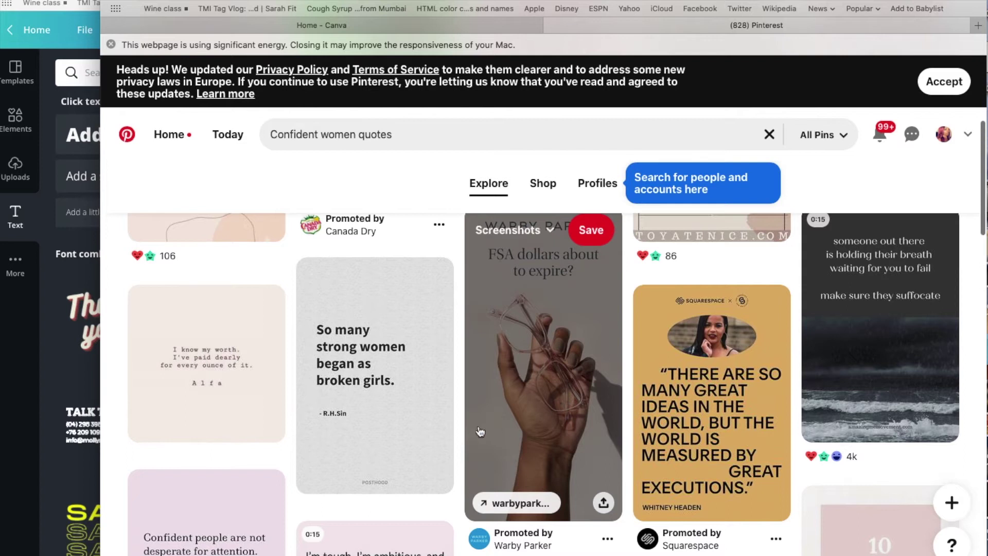
scroll(542, 422, down, 4)
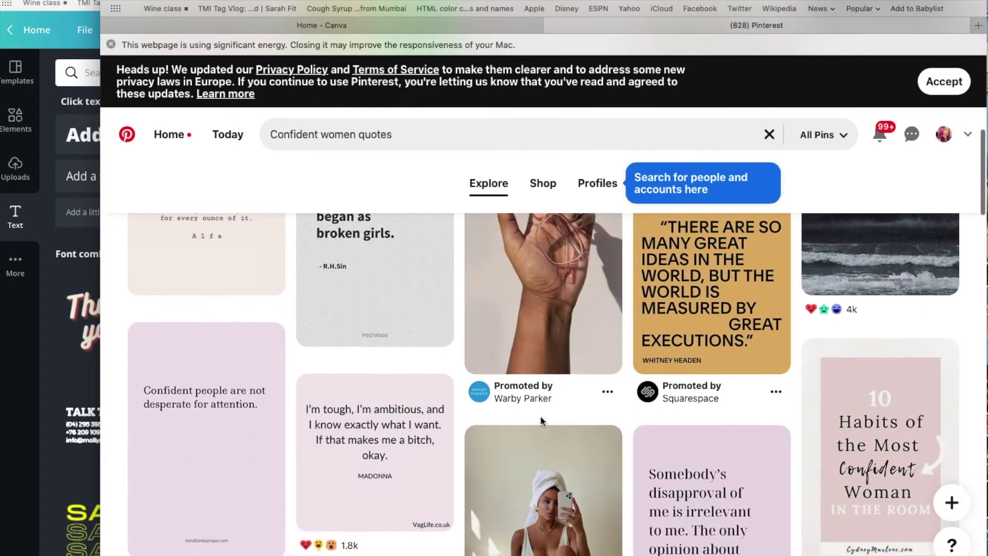
scroll(540, 416, down, 1)
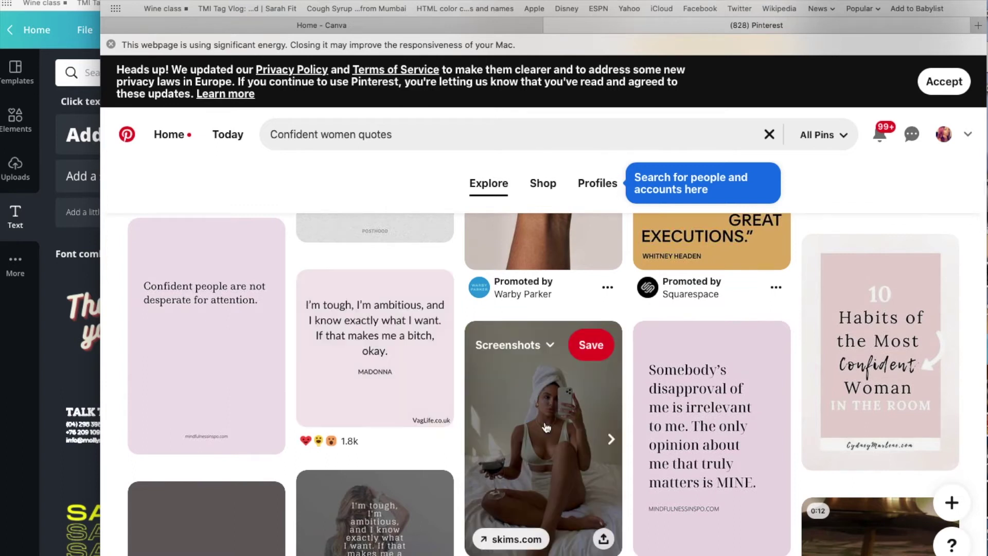
scroll(267, 466, down, 4)
click(267, 468)
click(261, 525)
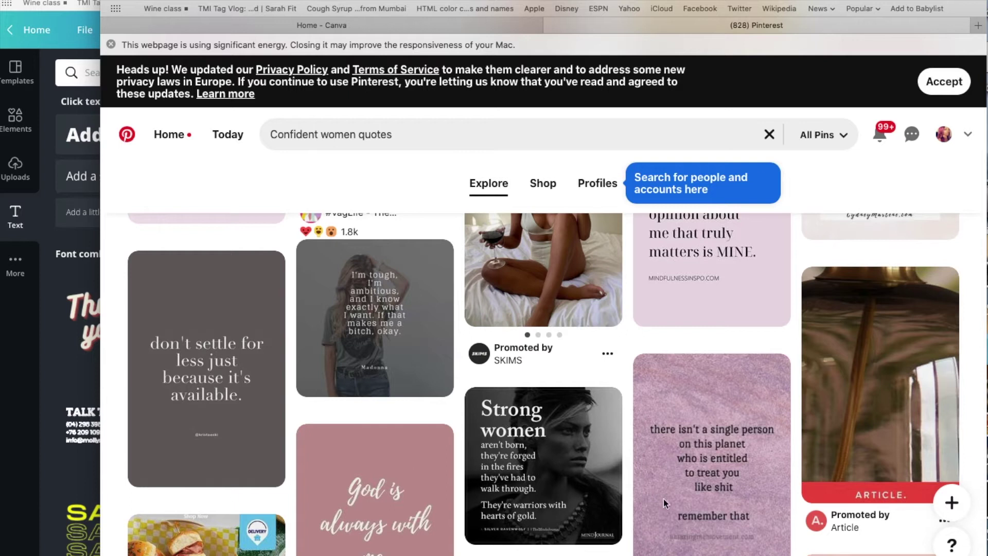
- Download the pink quote image reading "God is always with me."
scroll(665, 499, down, 5)
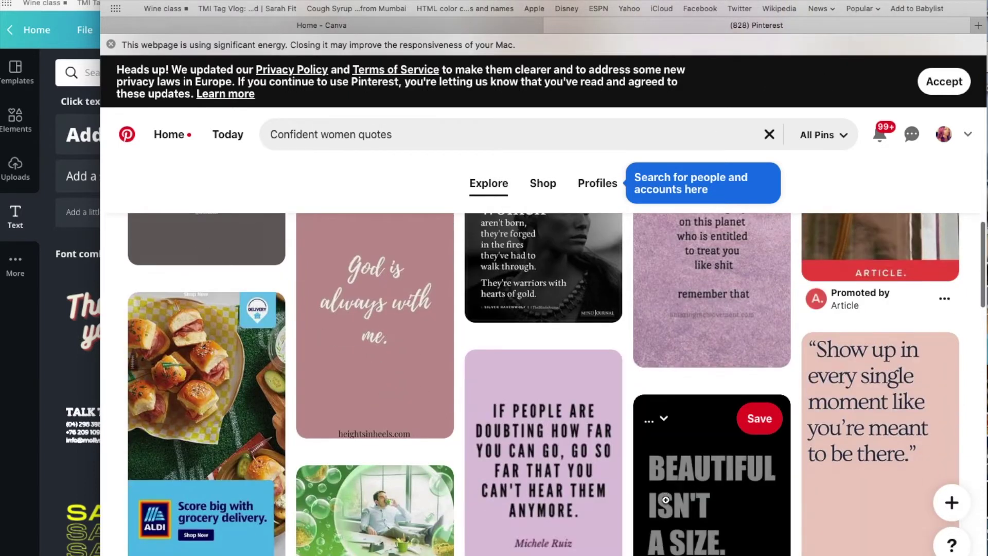
click(436, 421)
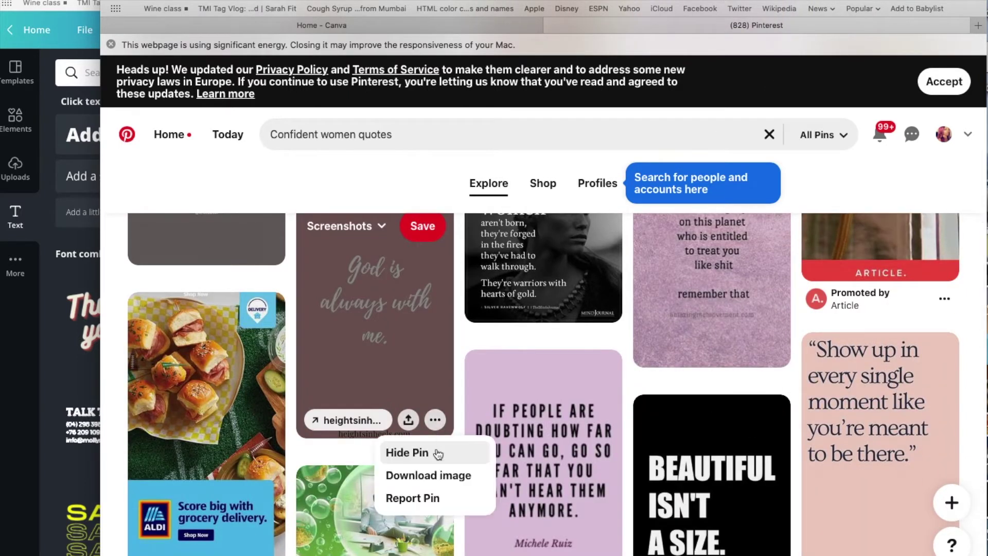
click(433, 472)
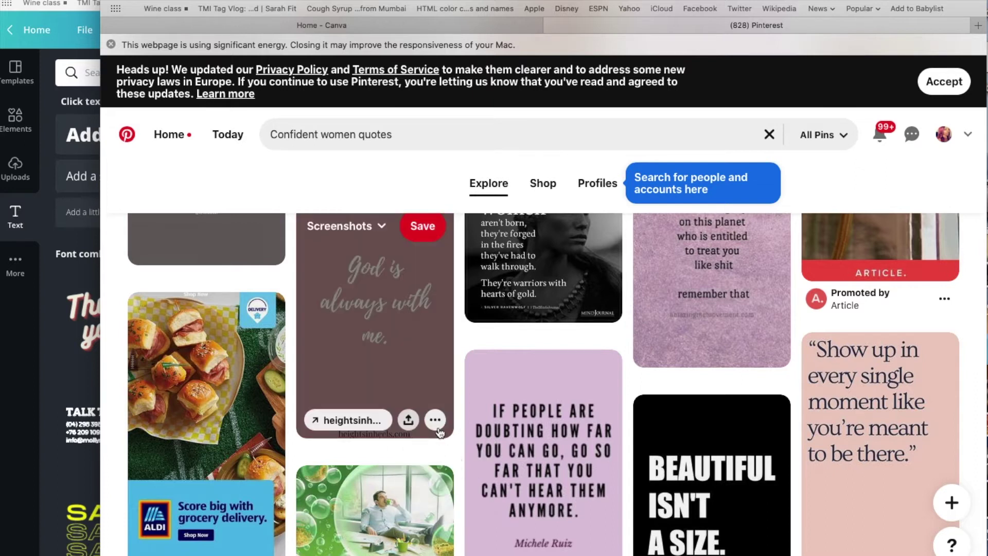
- Open the pin options for the quote image reading "Beauty begins the moment you decide to be yourself."
scroll(437, 426, down, 3)
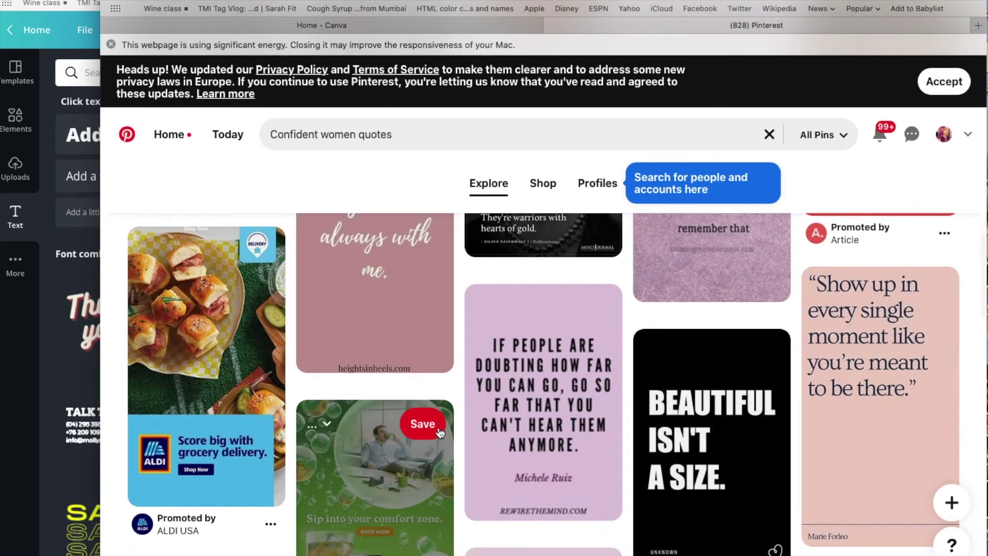
scroll(439, 432, down, 6)
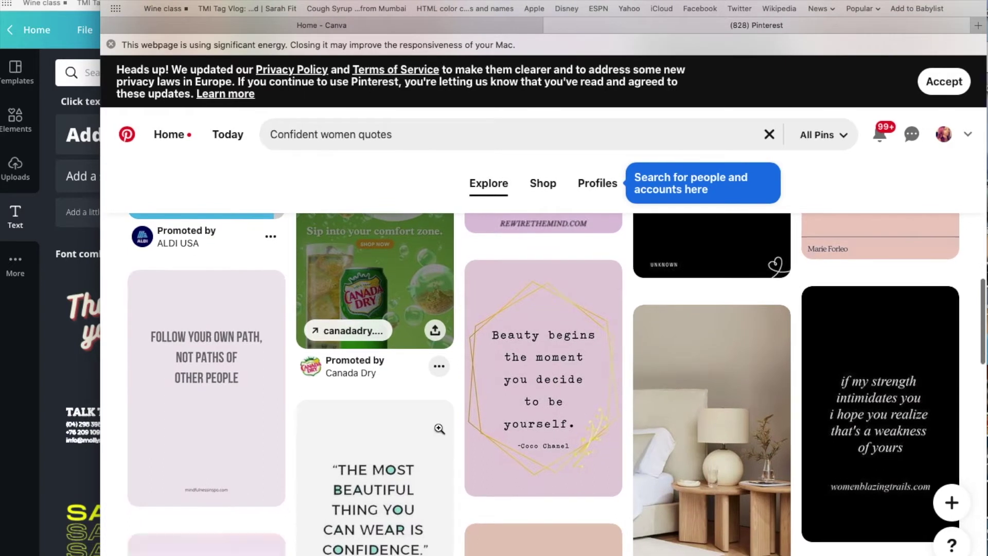
scroll(439, 428, down, 1)
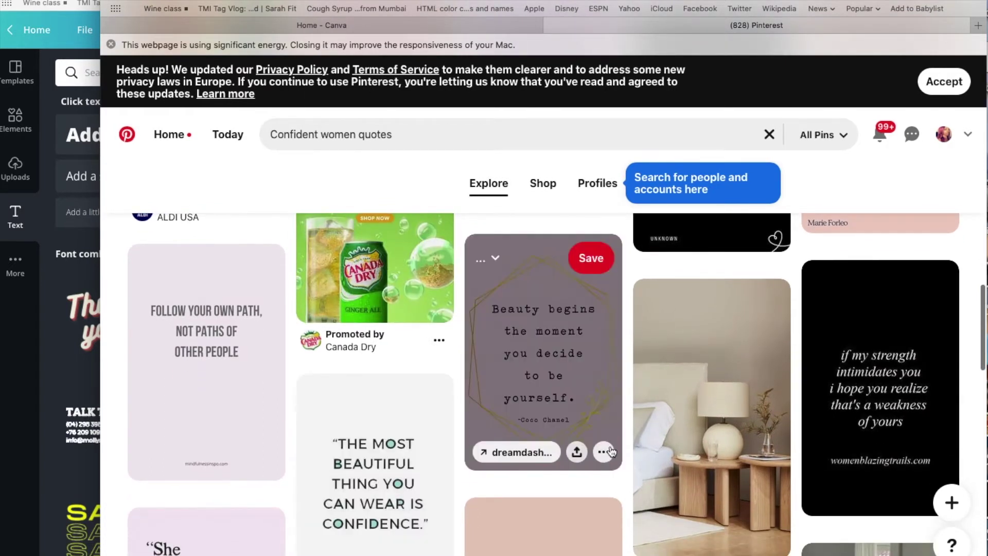
click(605, 452)
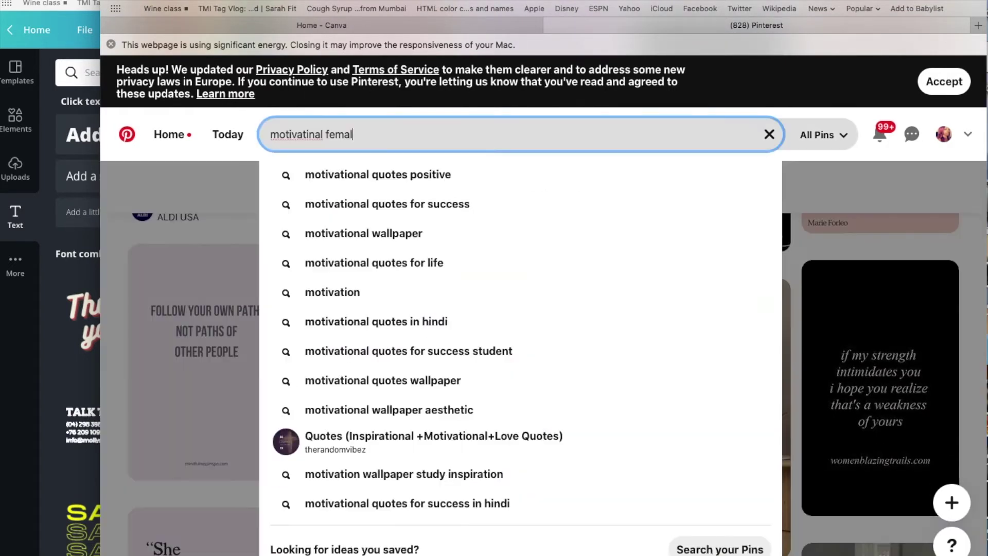
- Search Pinterest for "motivatinal female workout" and browse the resulting workout pins
text(e workout)
key(Return)
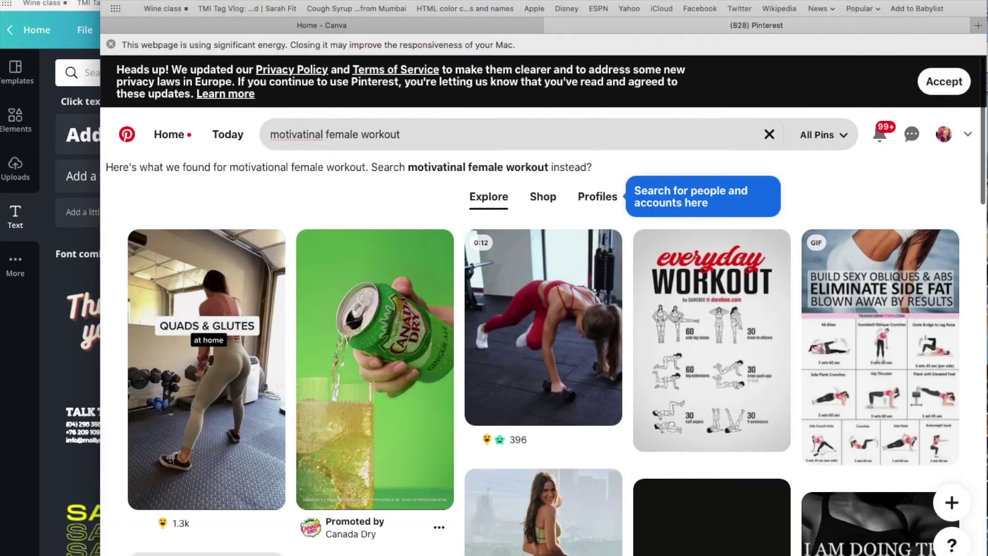
scroll(559, 318, down, 5)
scroll(559, 317, down, 10)
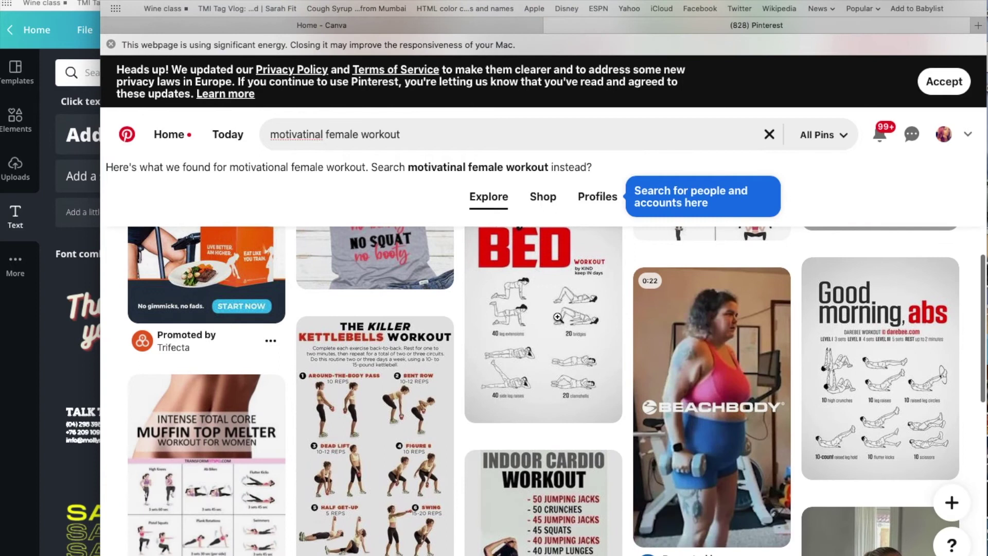
scroll(558, 317, down, 3)
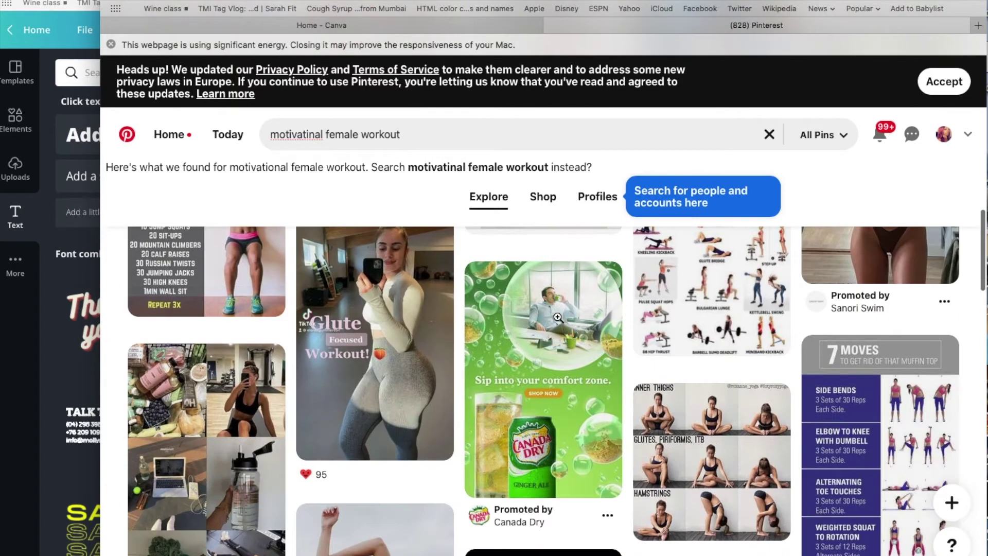
scroll(558, 316, up, 3)
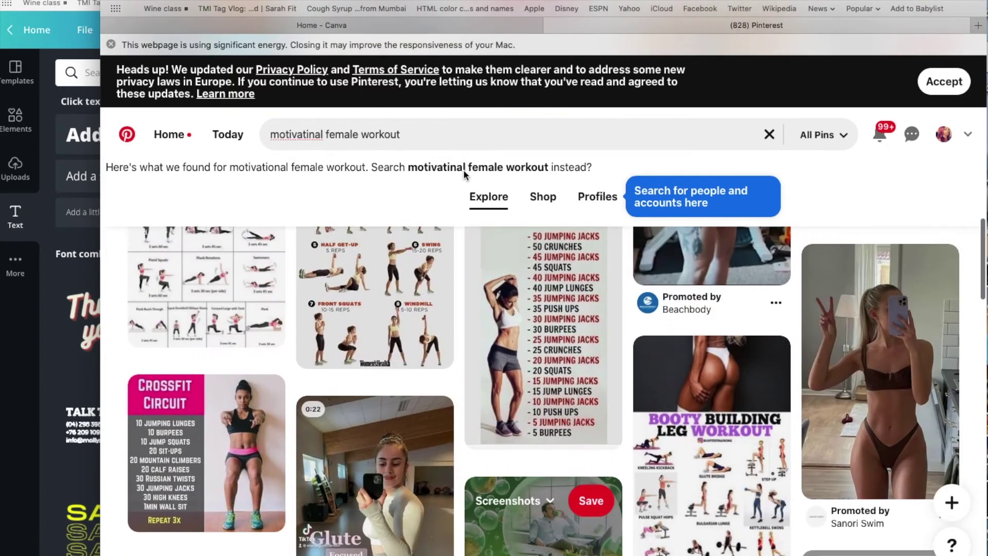
- Replace the Pinterest search with "black girl body goals" and run it
click(443, 134)
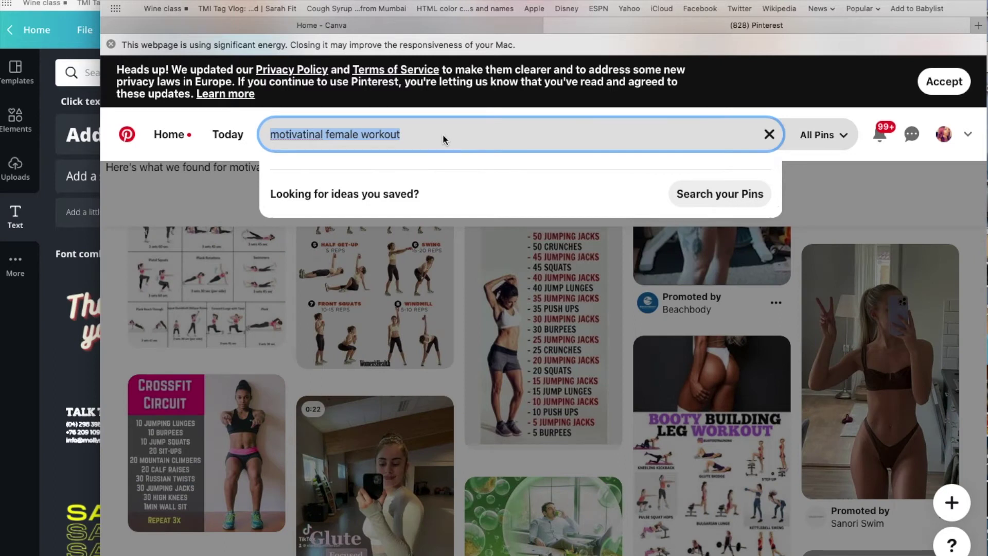
text(bla)
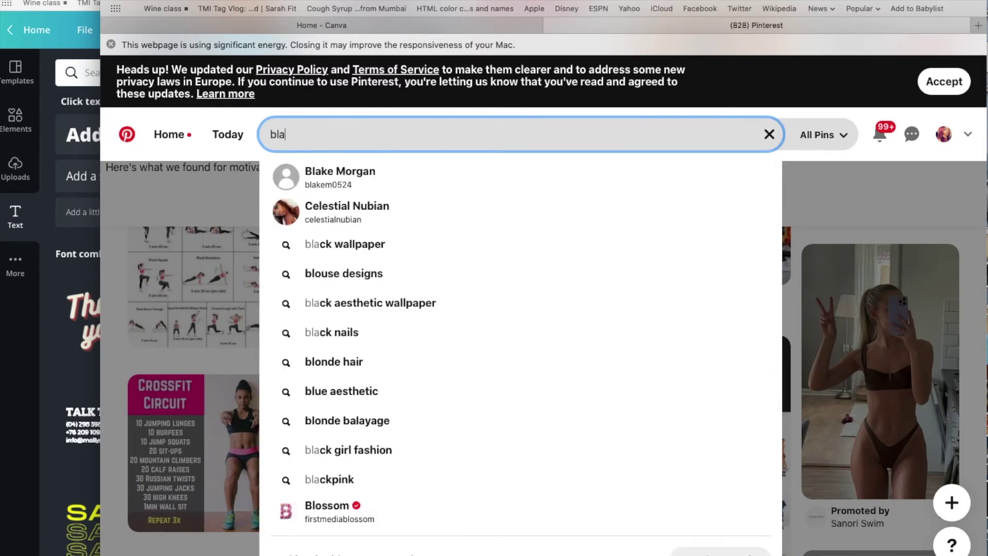
text(ck g)
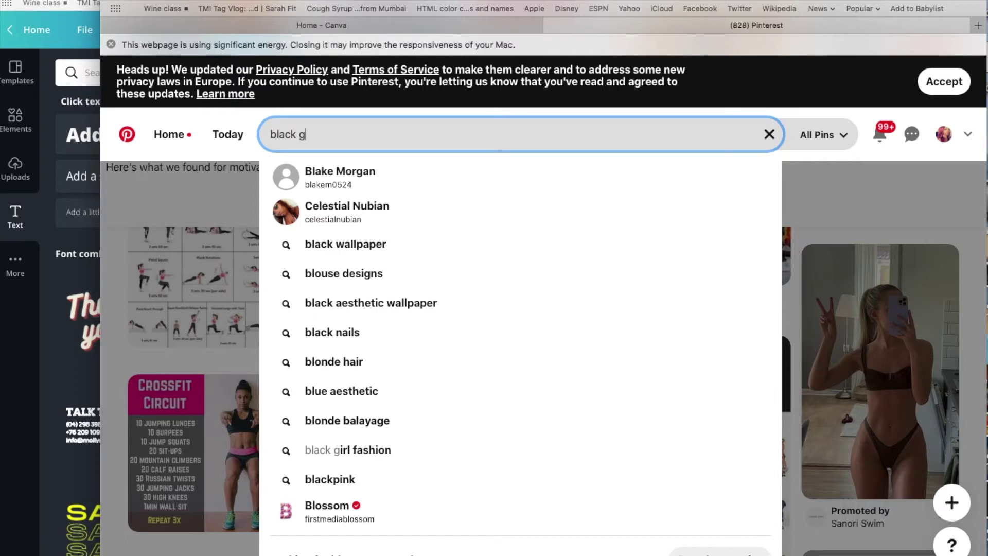
text(irl b)
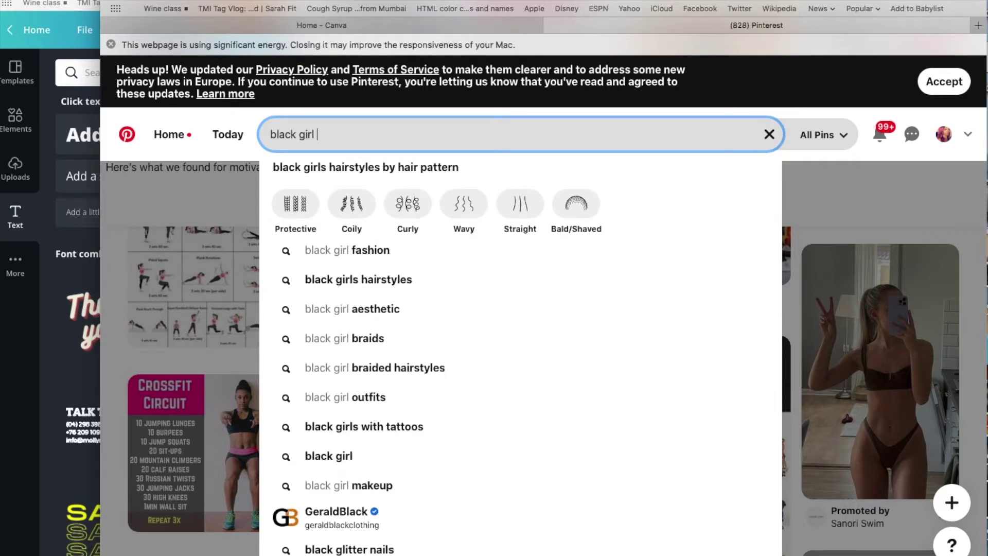
text(ody goals)
key(Return)
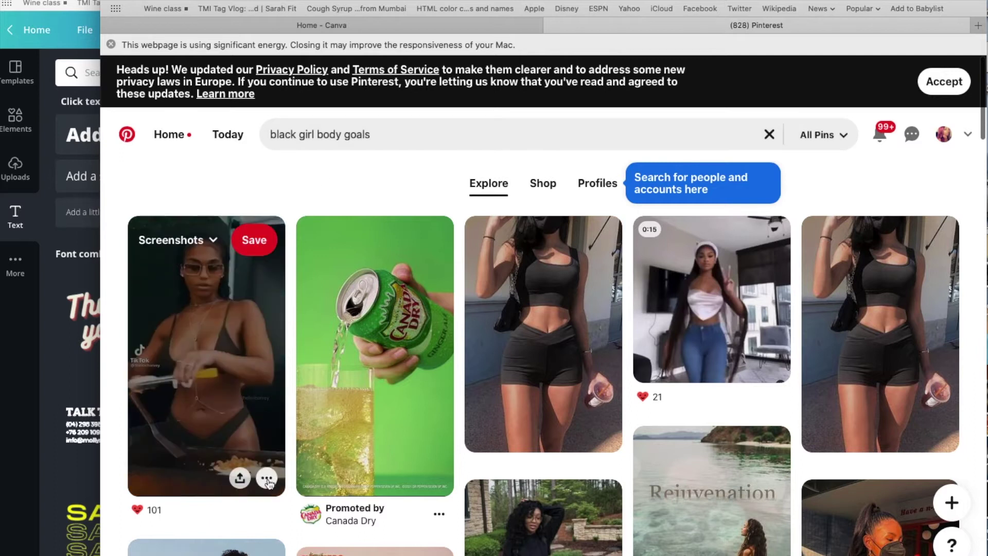
- Download the image of the woman in a black face mask, light crop top and pale blue shorts
click(267, 479)
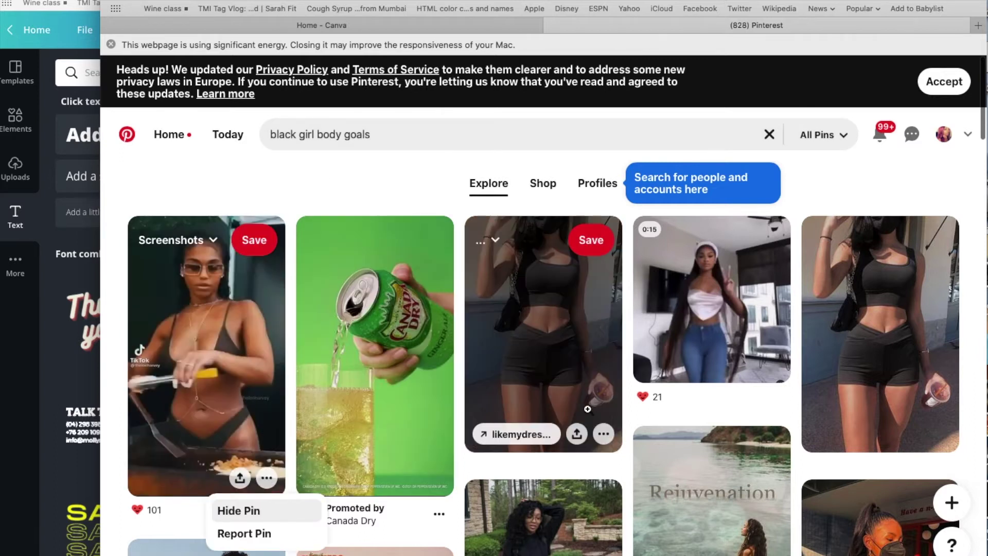
scroll(587, 409, down, 5)
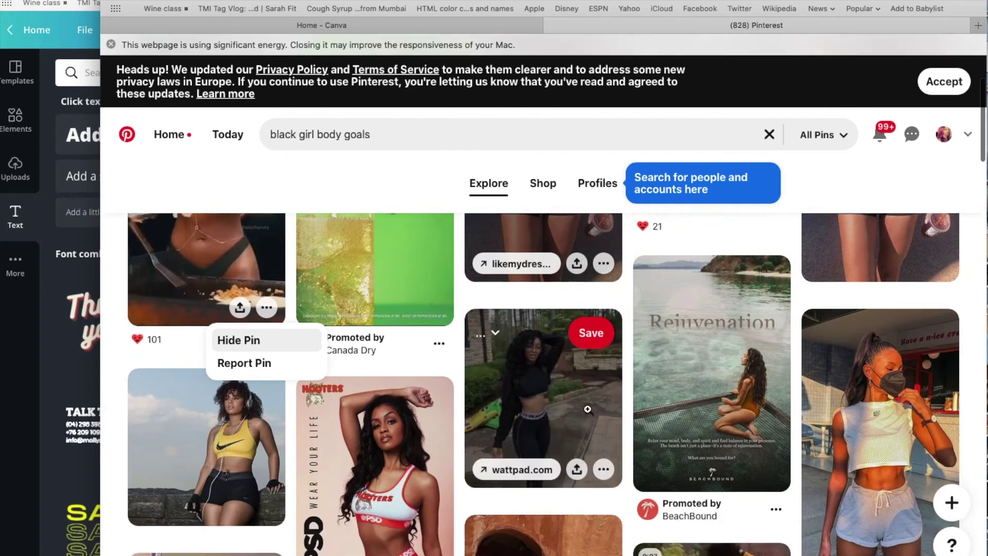
scroll(587, 409, down, 2)
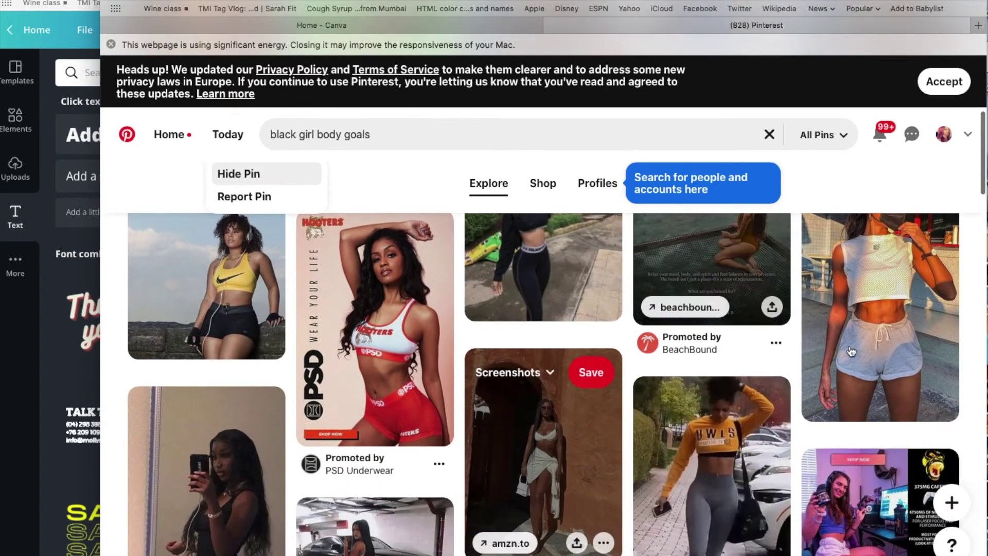
click(945, 406)
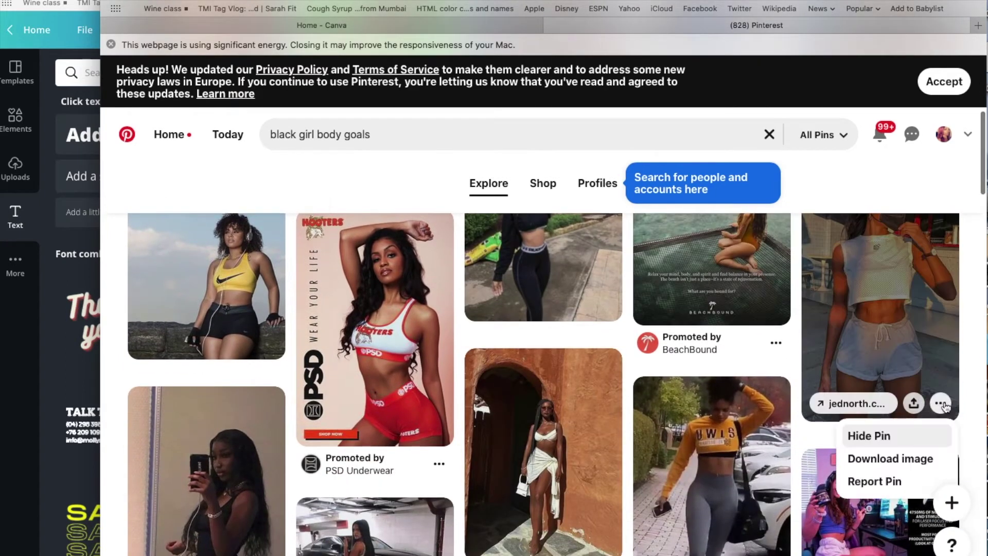
click(918, 460)
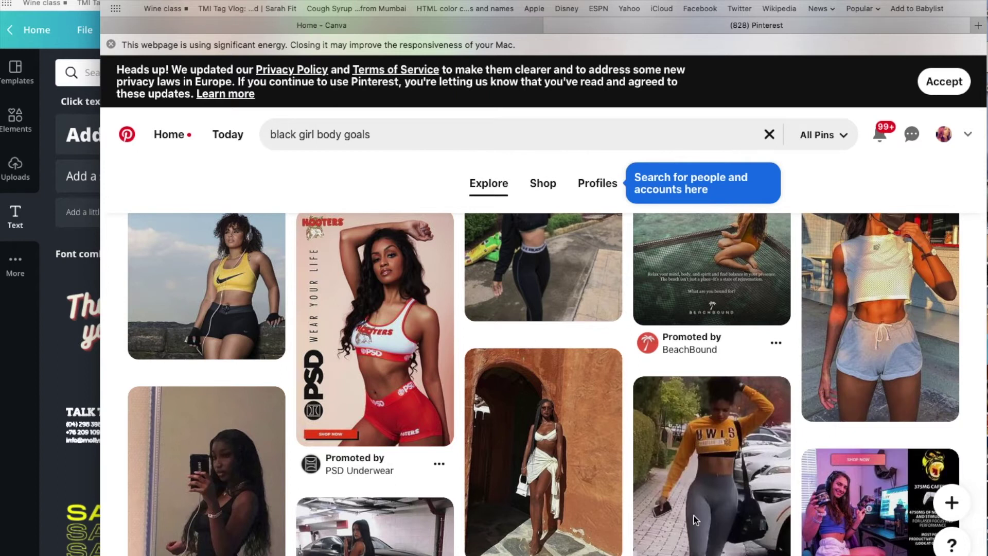
- Download the image of the woman in a cap, black crop top and black leggings posing outdoors against a pale wall
mouse_move(692, 520)
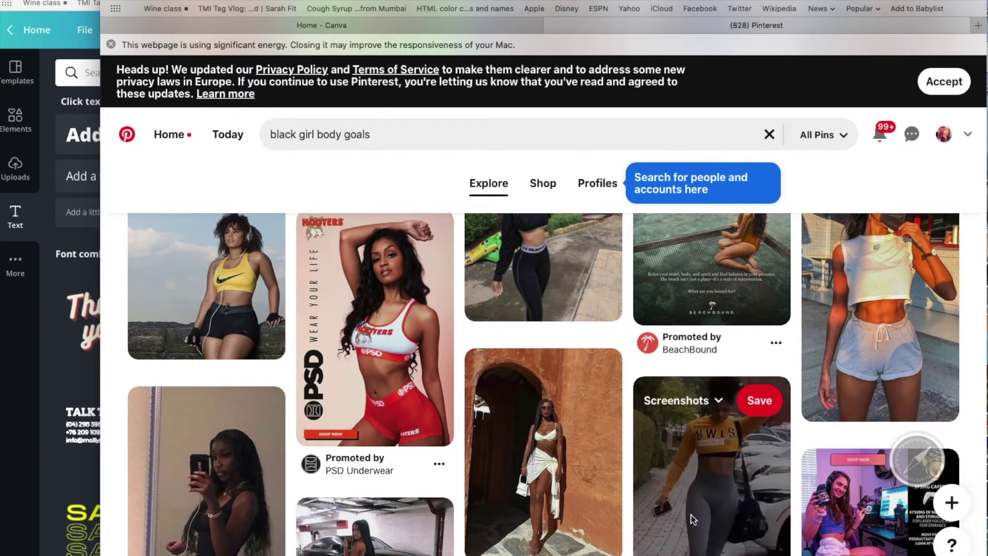
scroll(693, 520, down, 8)
scroll(630, 487, down, 4)
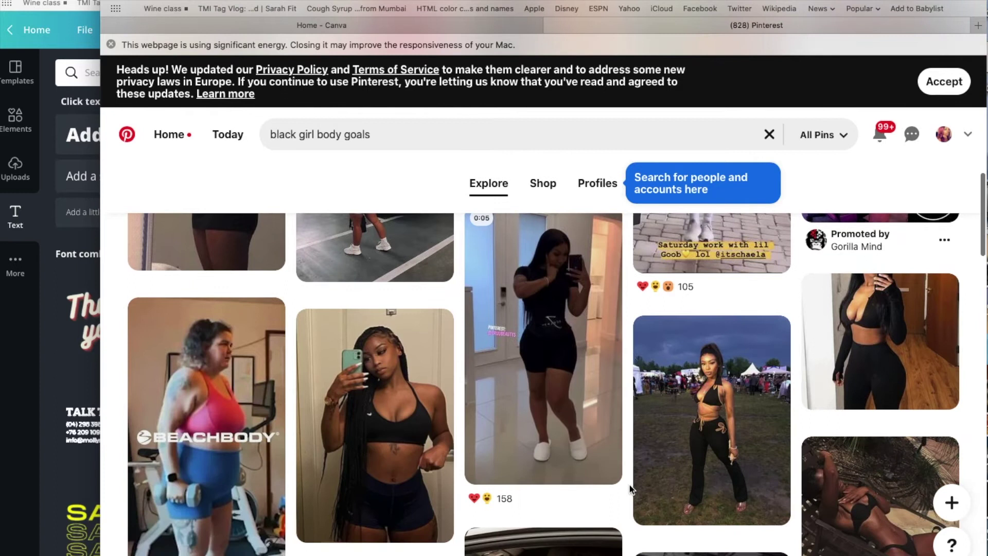
scroll(630, 486, down, 2)
scroll(629, 485, down, 5)
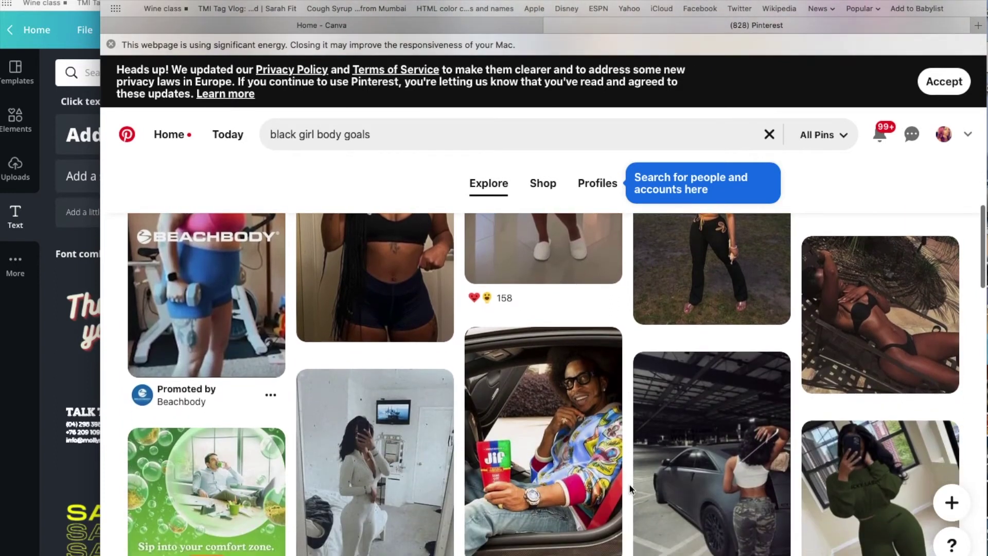
scroll(629, 486, down, 4)
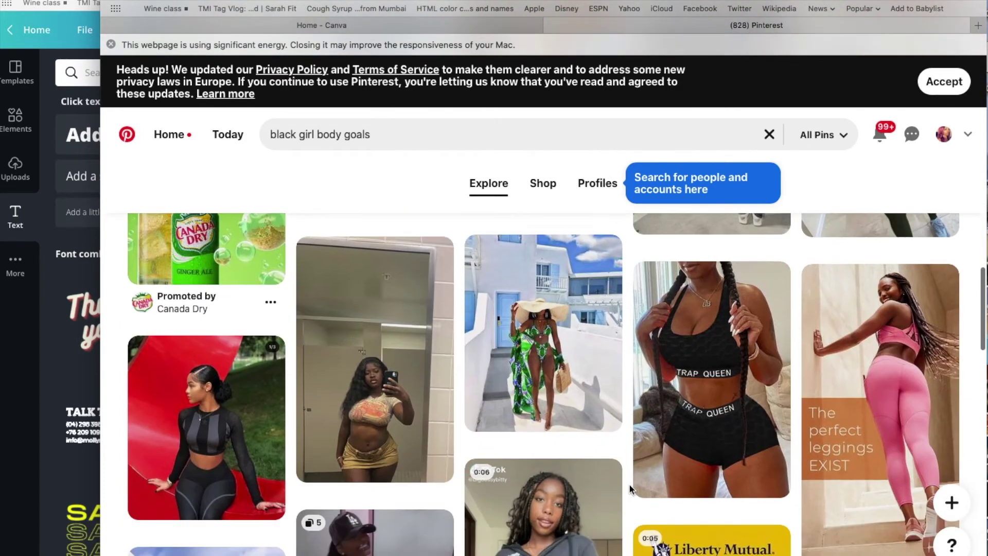
scroll(630, 487, down, 5)
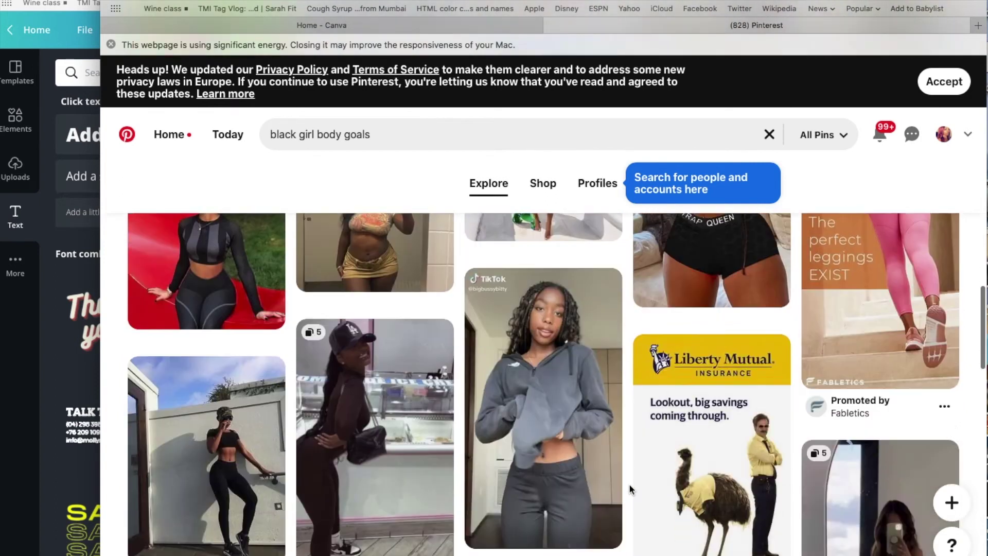
scroll(629, 485, up, 1)
scroll(629, 485, down, 2)
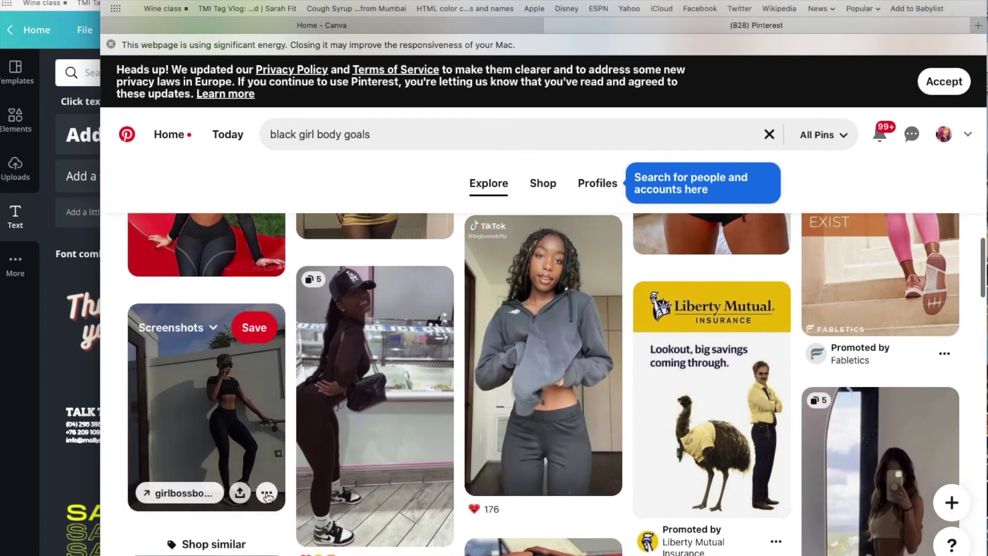
click(266, 493)
click(308, 493)
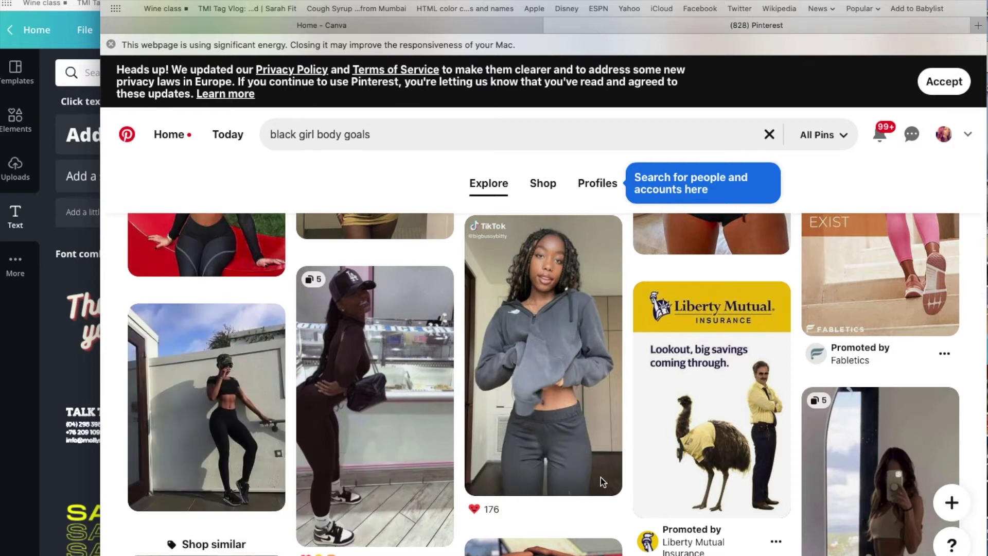
- Download the image of the two women in matching blue and green patterned outfits under a thatched roof
scroll(600, 478, down, 5)
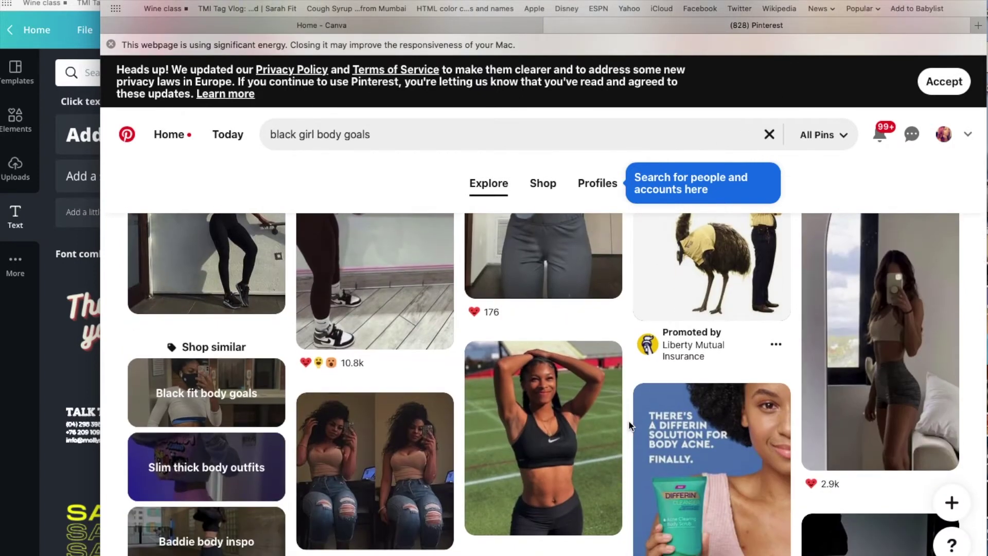
scroll(633, 348, down, 6)
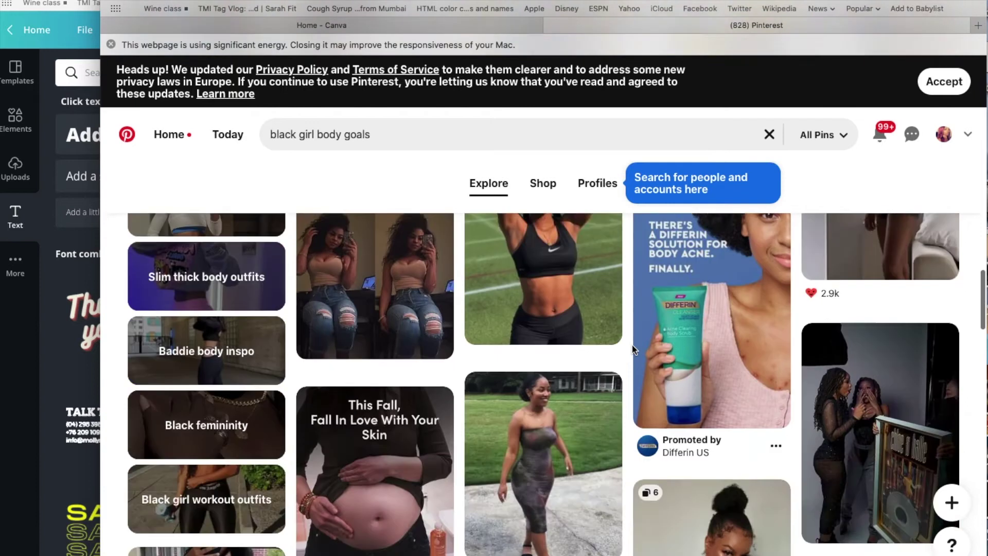
scroll(635, 349, down, 4)
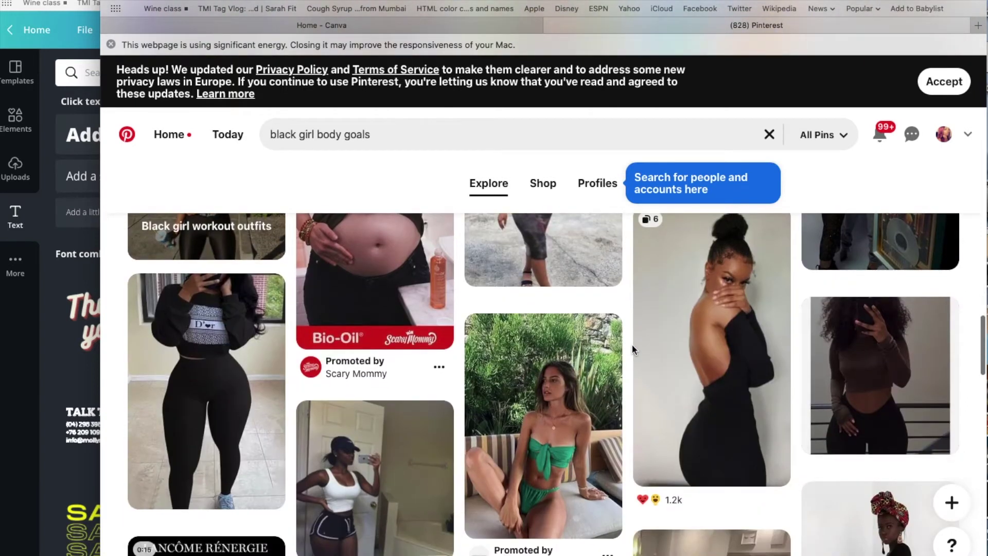
scroll(632, 349, down, 3)
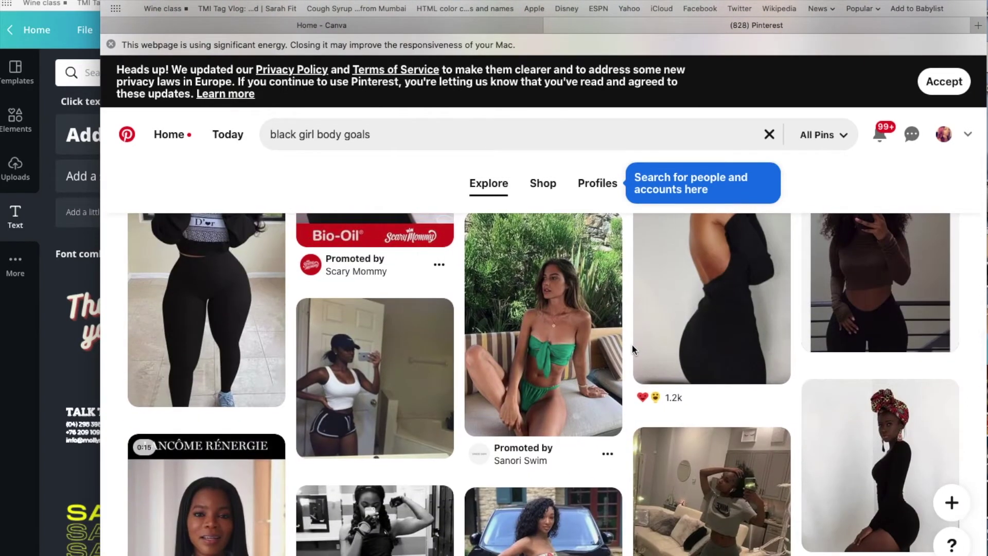
scroll(633, 345, down, 10)
scroll(633, 346, down, 10)
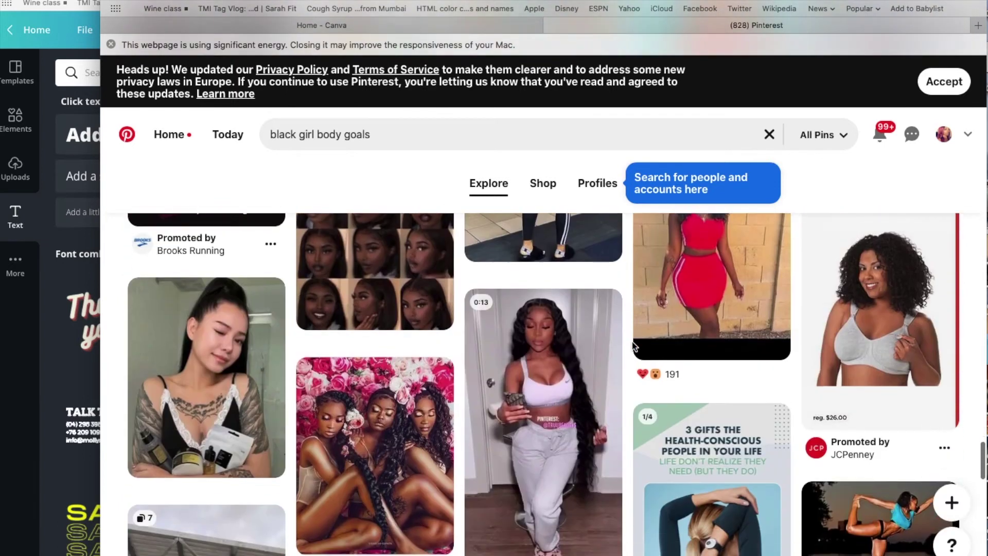
scroll(632, 338, down, 10)
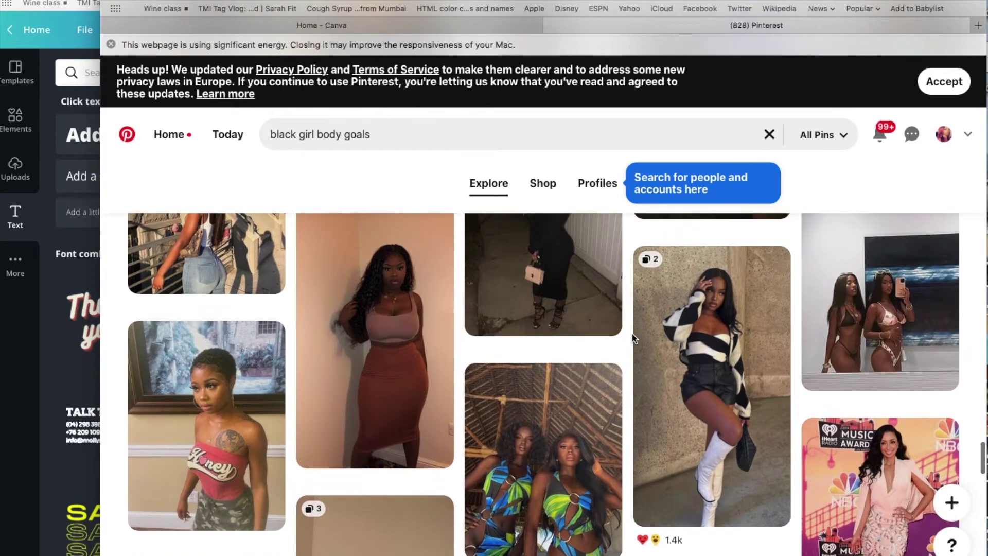
scroll(632, 338, down, 2)
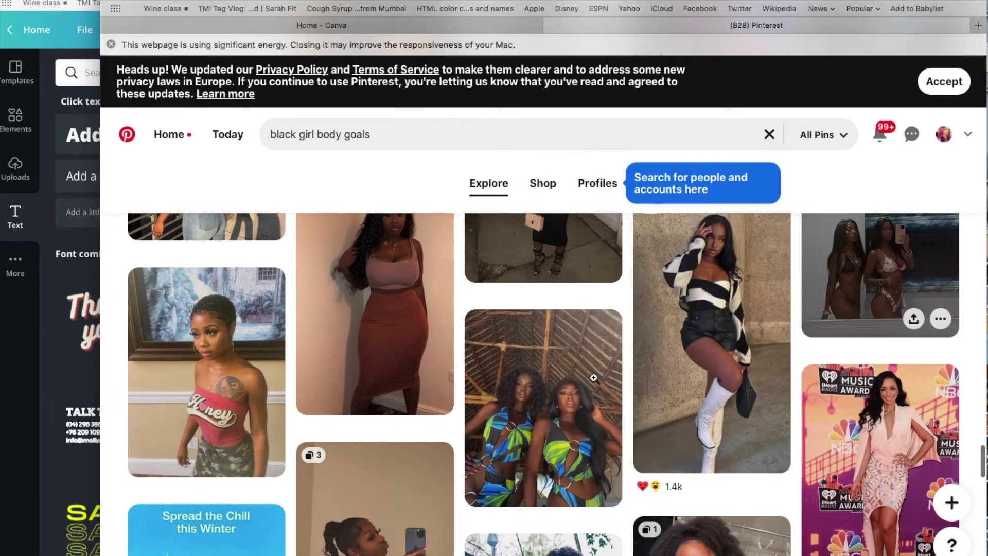
click(603, 488)
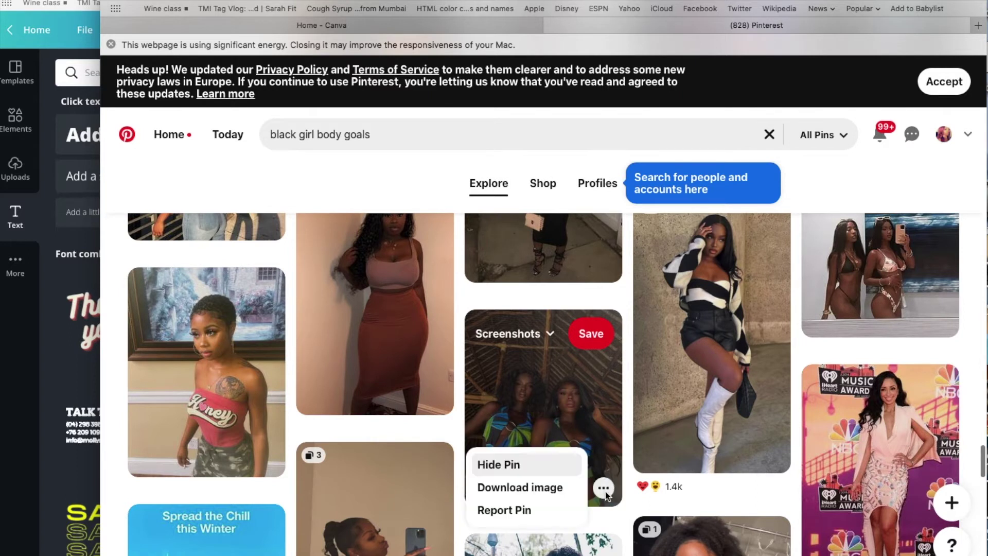
click(558, 493)
- Replace the Pinterest search with "healthy diet" and run the suggested search "healthy eating"
scroll(558, 495, down, 5)
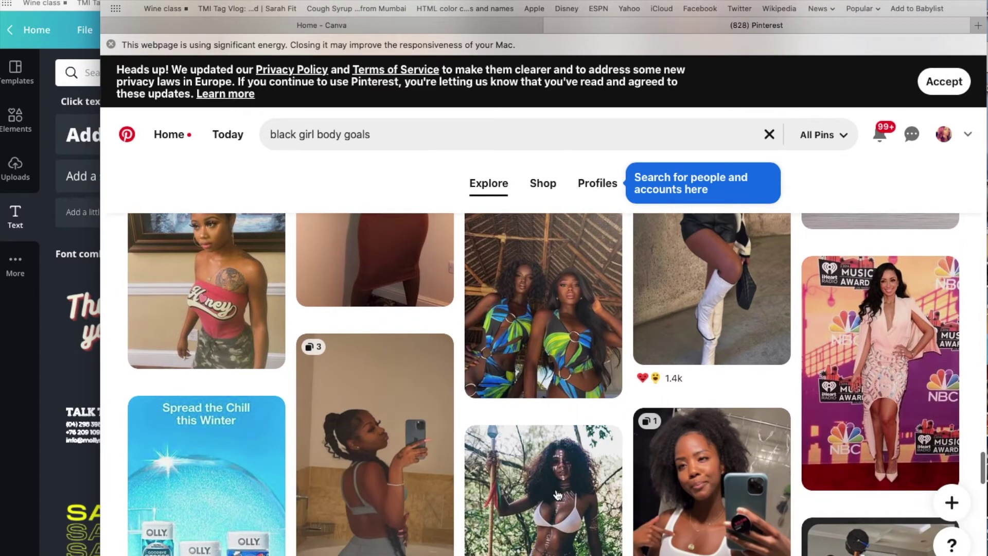
scroll(594, 400, down, 5)
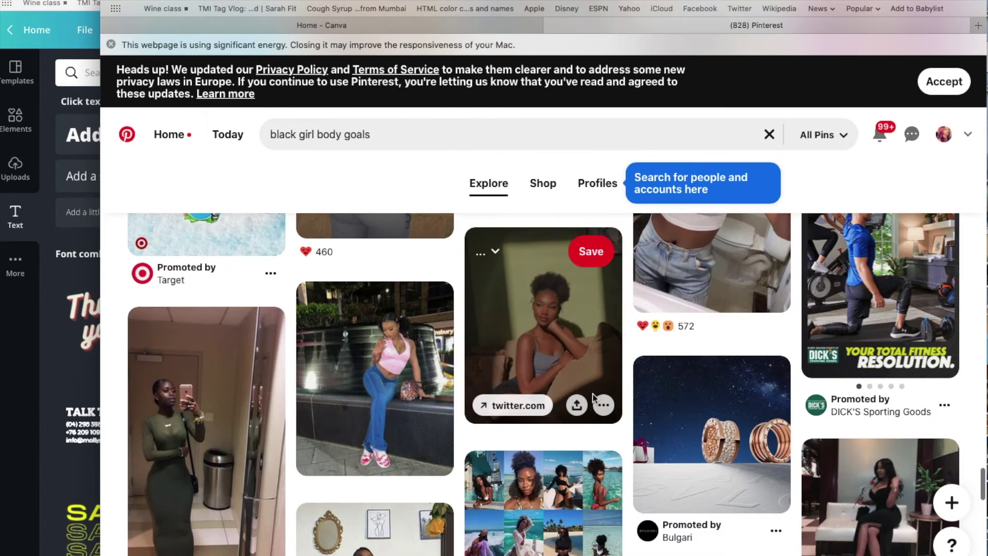
scroll(594, 399, down, 5)
scroll(593, 397, down, 10)
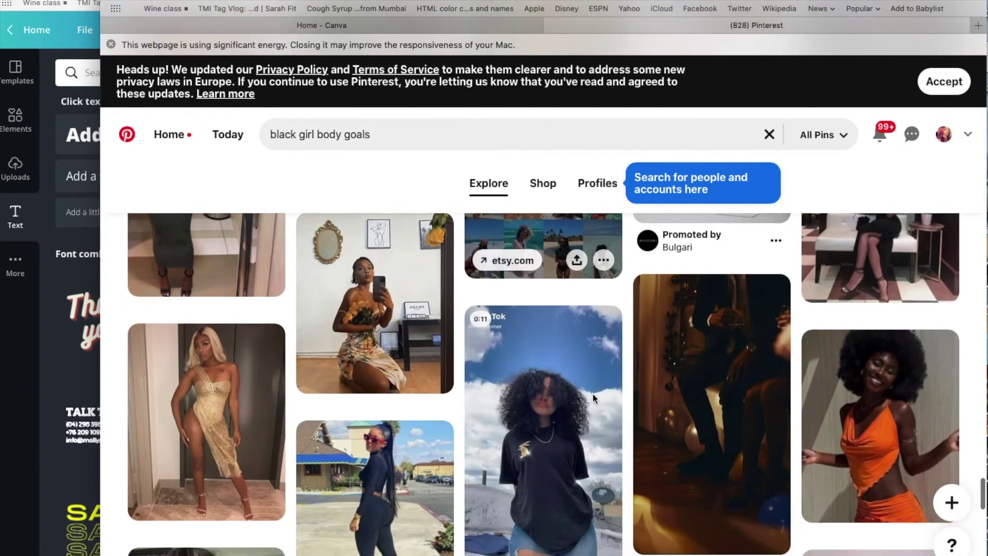
click(463, 135)
text(healthy)
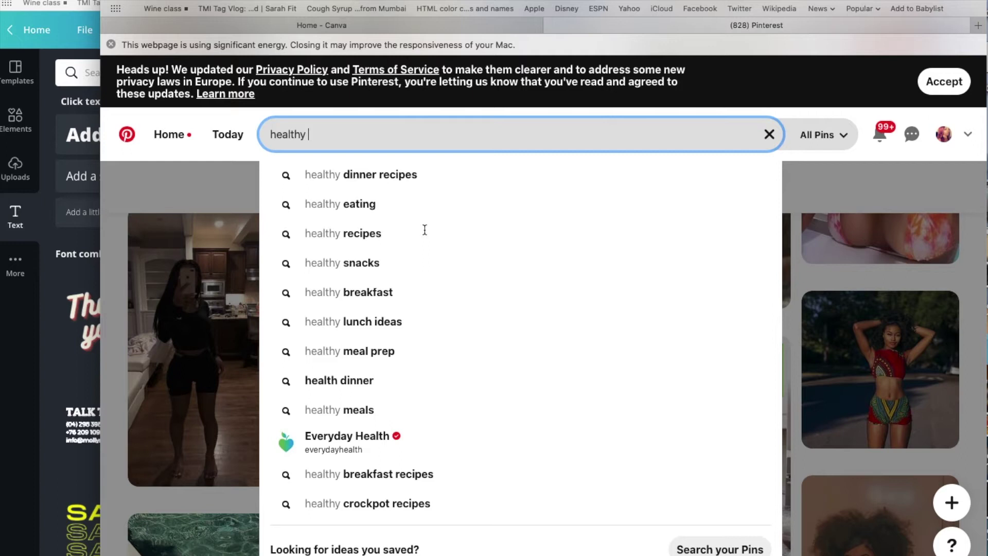
text(di)
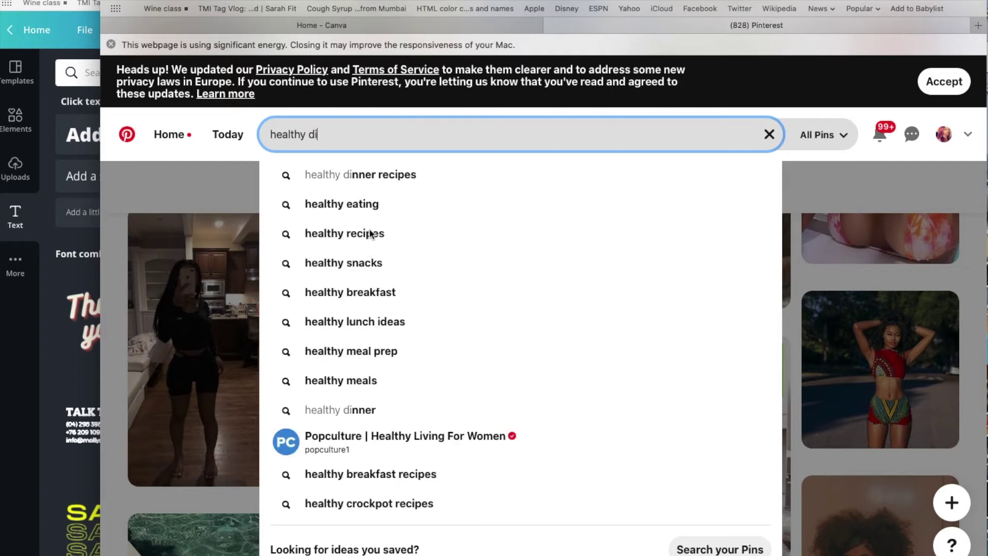
text(et)
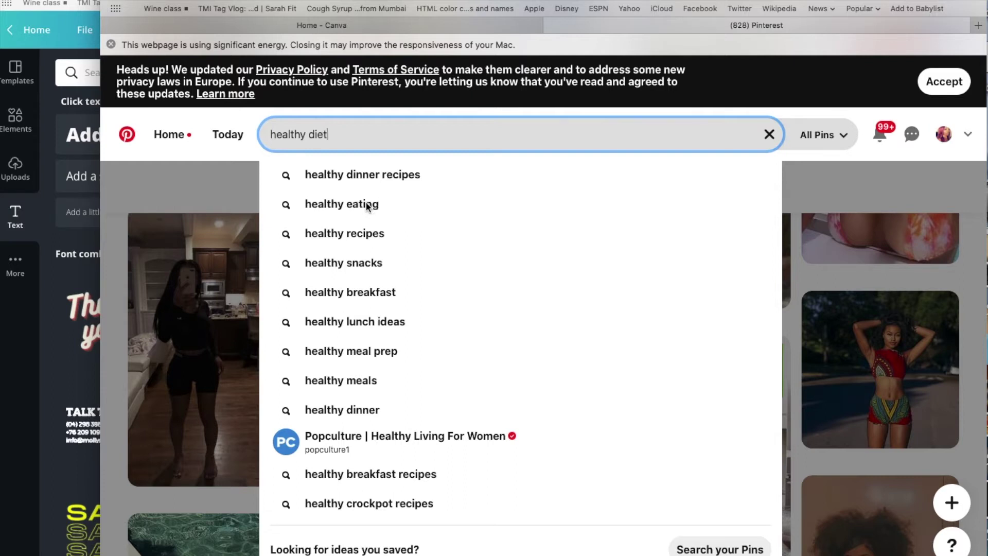
click(368, 205)
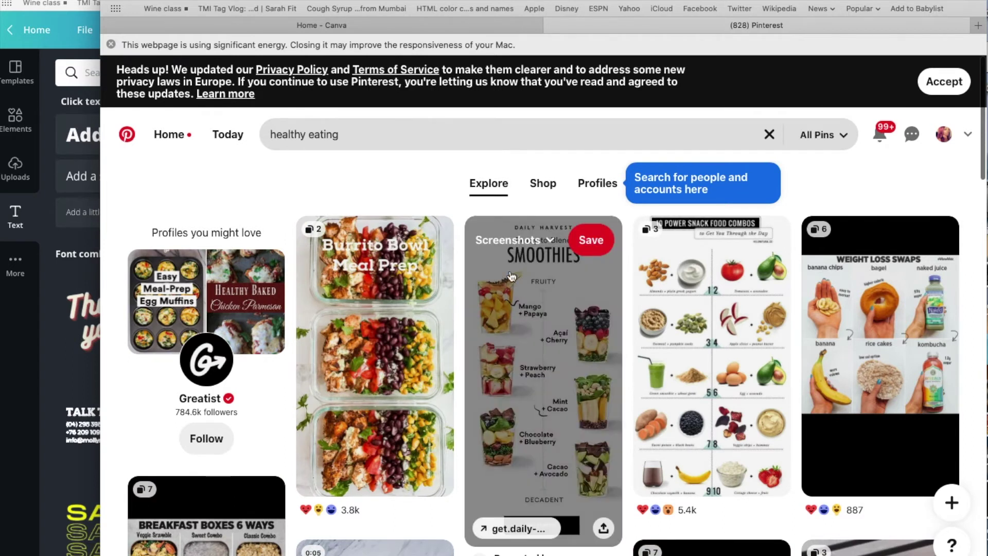
- Download the "DINNER" pin image showing a plate of sliced chicken, avocado, sweet potato and broccoli
scroll(472, 396, down, 15)
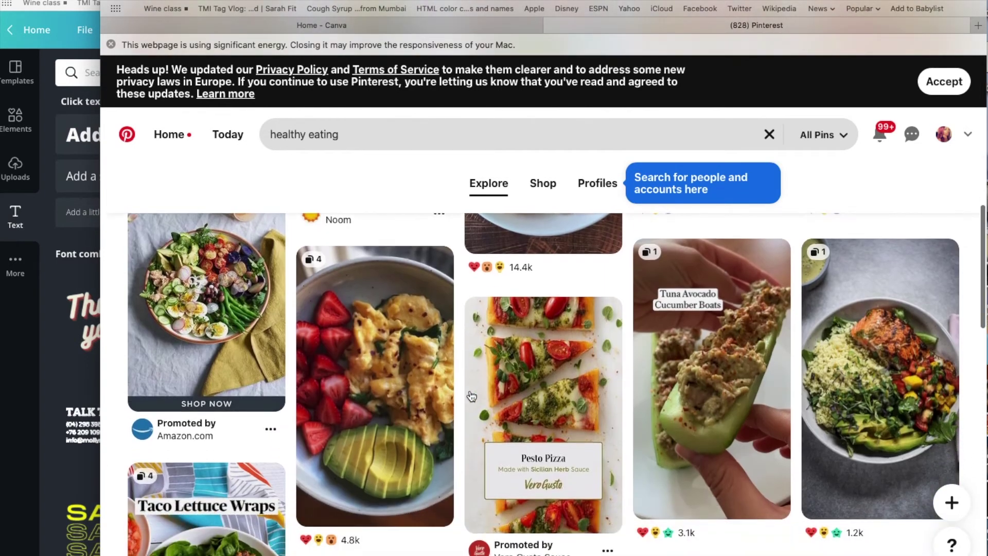
scroll(471, 396, down, 8)
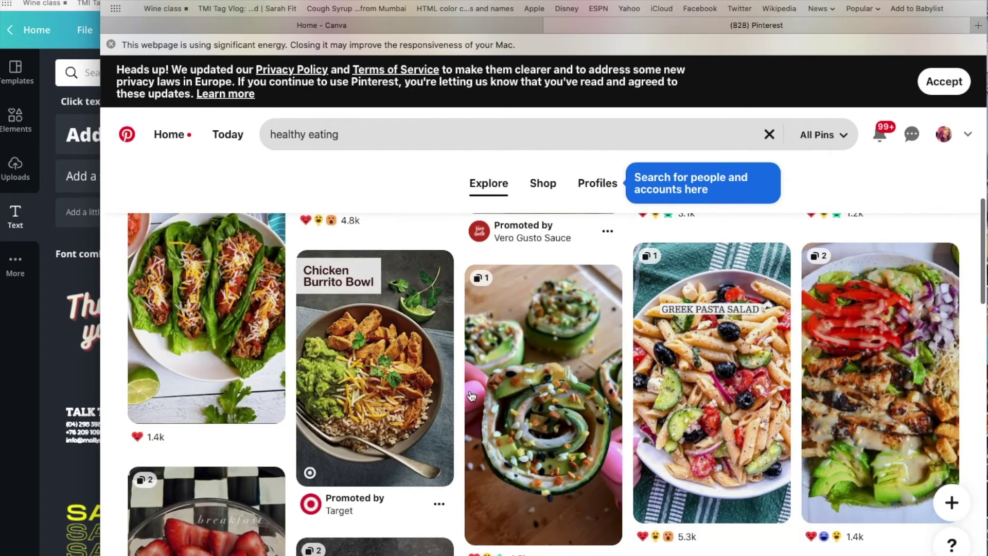
scroll(470, 396, down, 10)
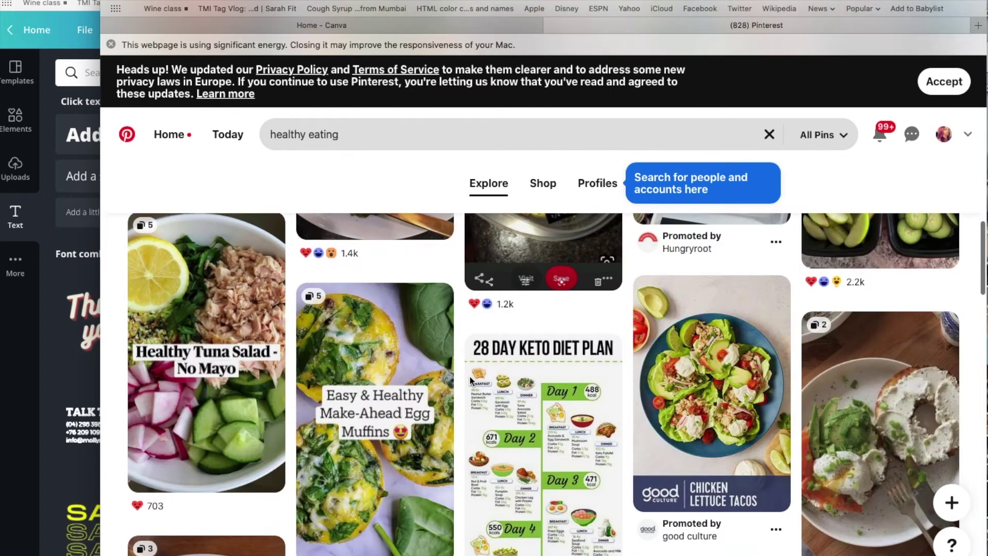
scroll(470, 381, down, 10)
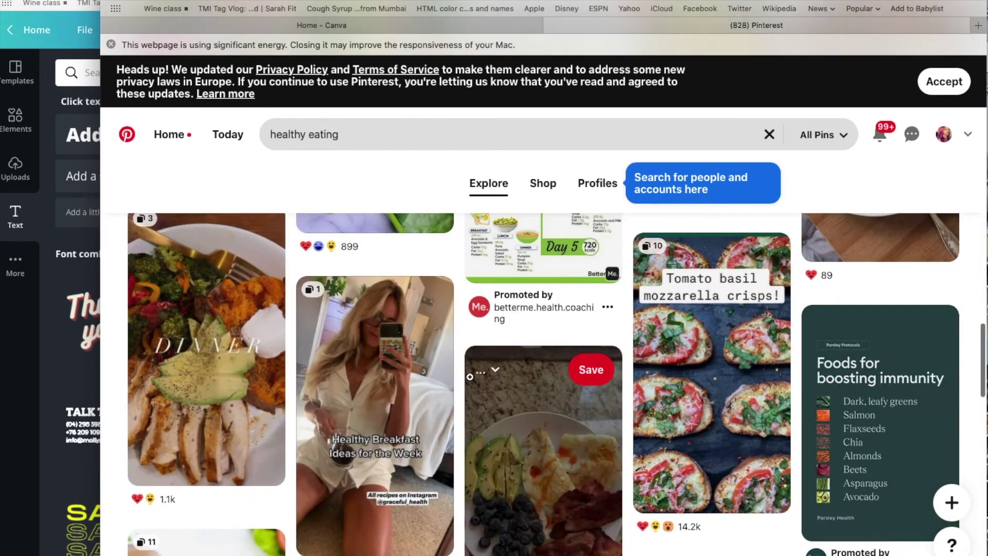
scroll(470, 377, down, 1)
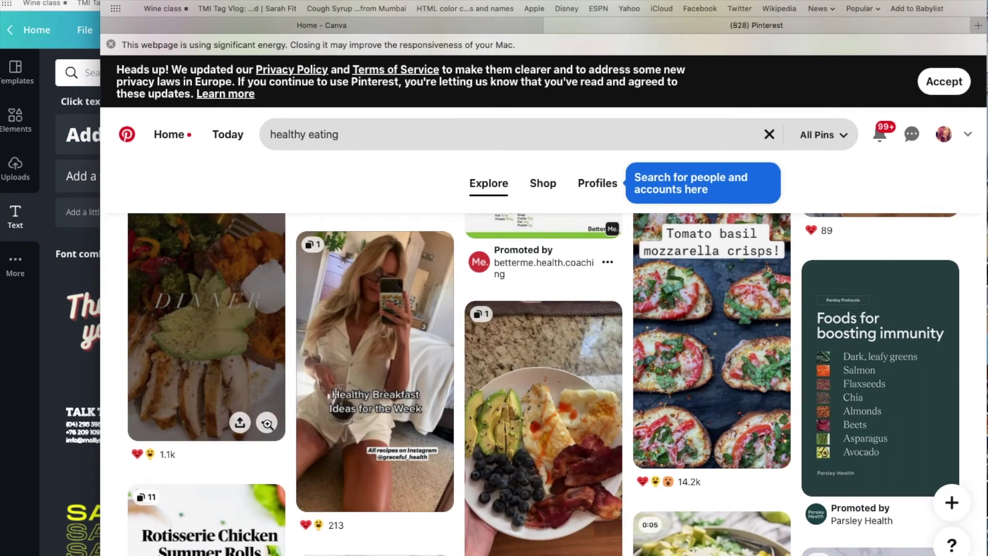
click(266, 422)
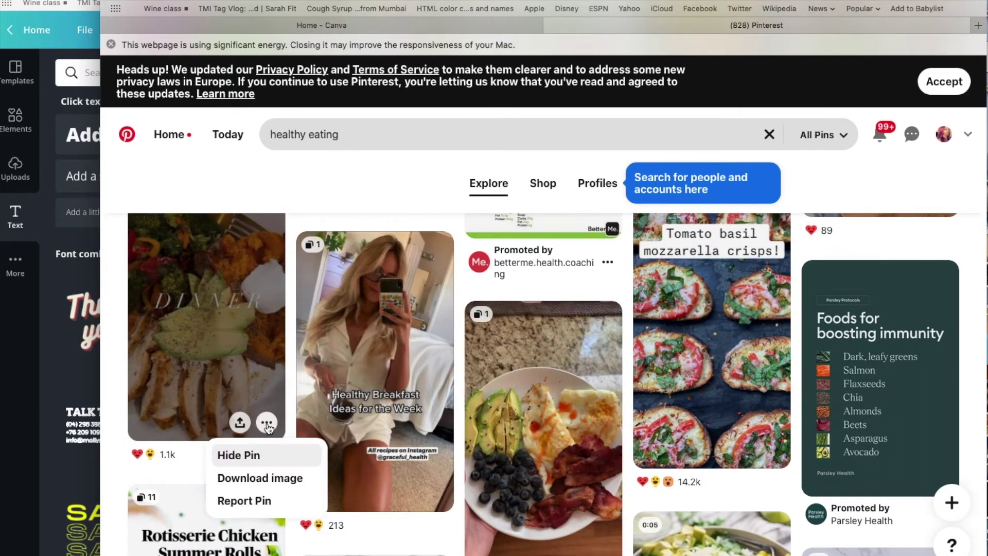
click(269, 476)
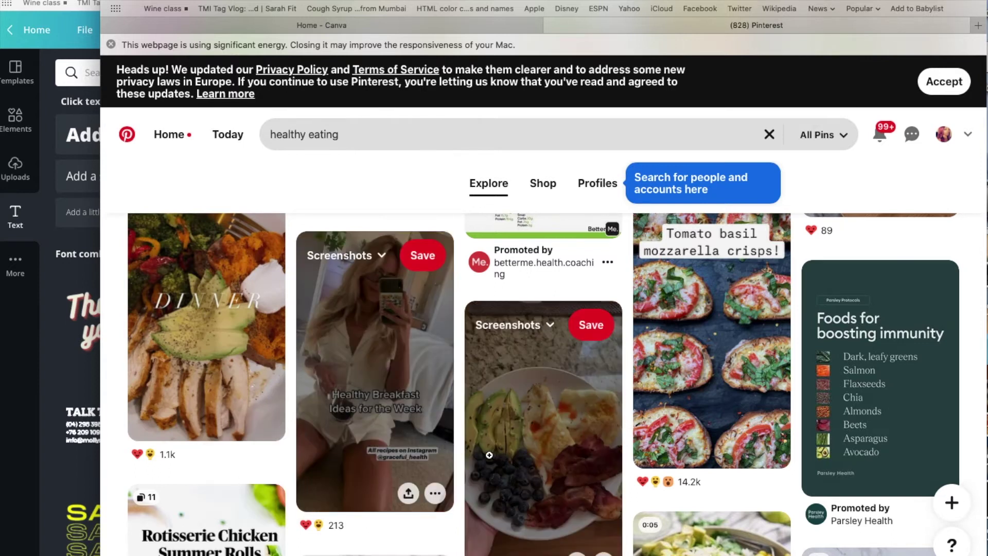
- Browse further healthy eating pins, and replace the Pinterest search with "black girl self care"
scroll(597, 412, down, 10)
scroll(593, 459, down, 3)
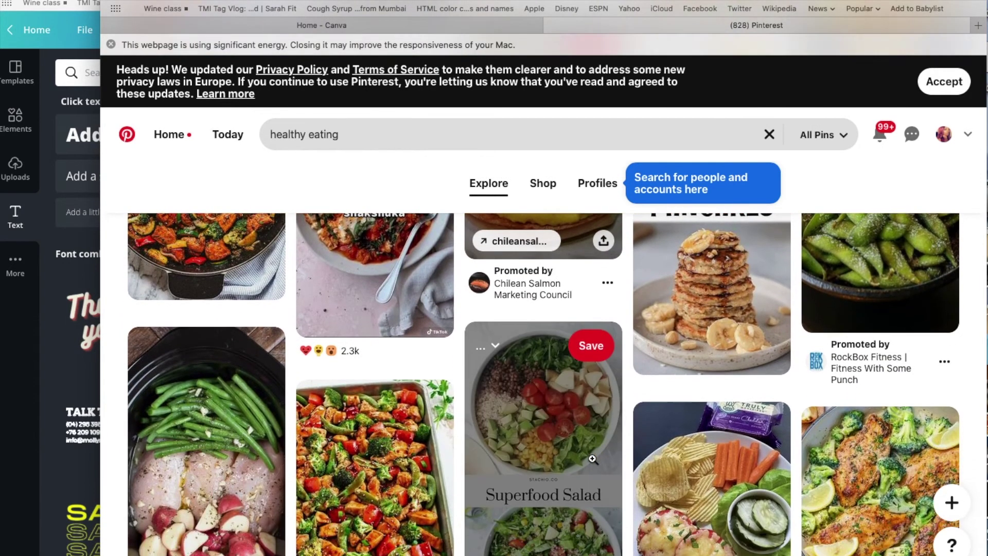
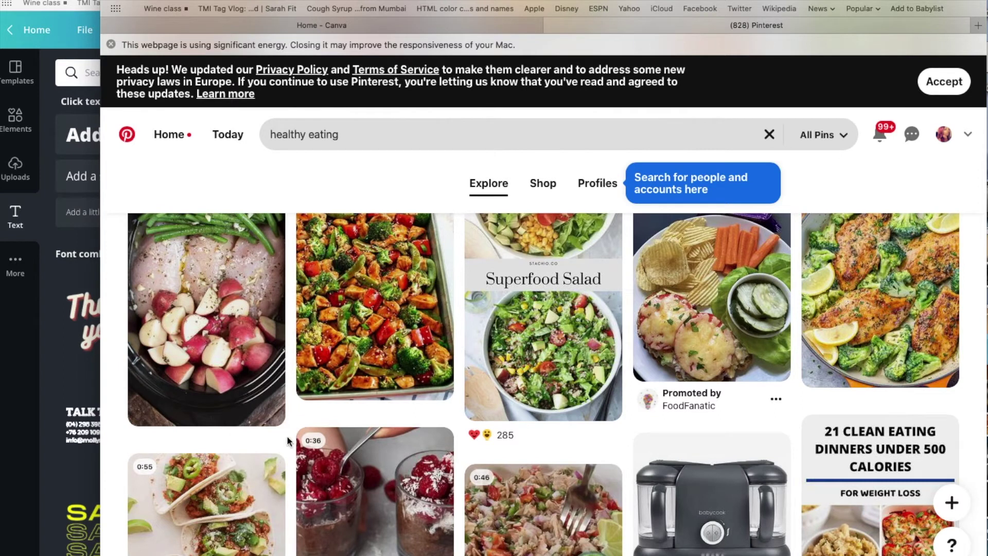
text(black girl self care)
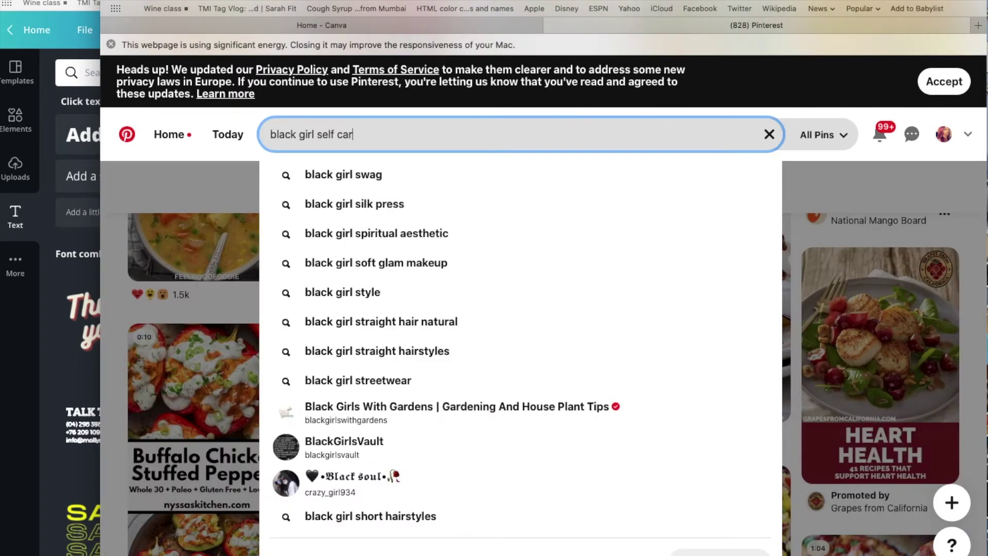
key(Return)
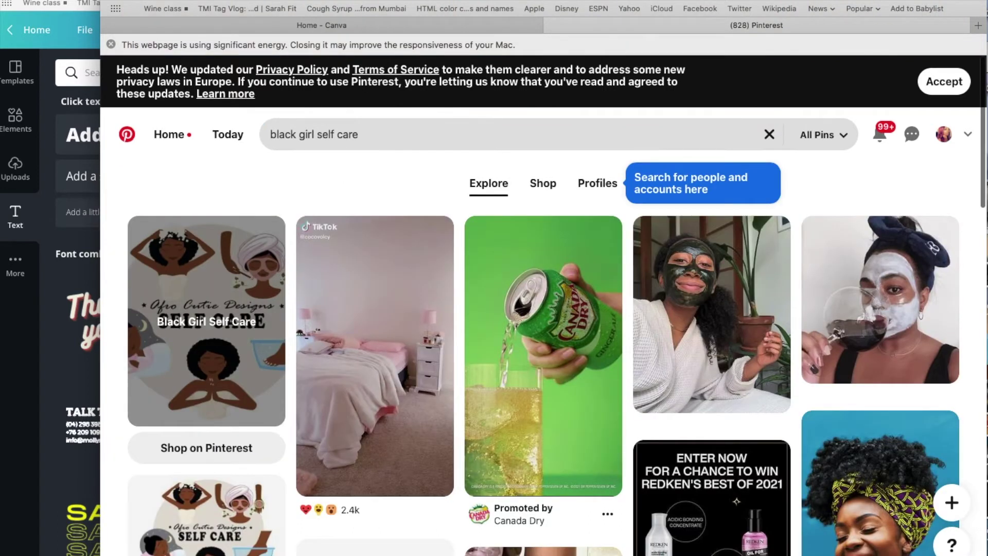
- Download the image of the woman in a white robe wearing a dark face mask beside a potted plant
mouse_move(695, 393)
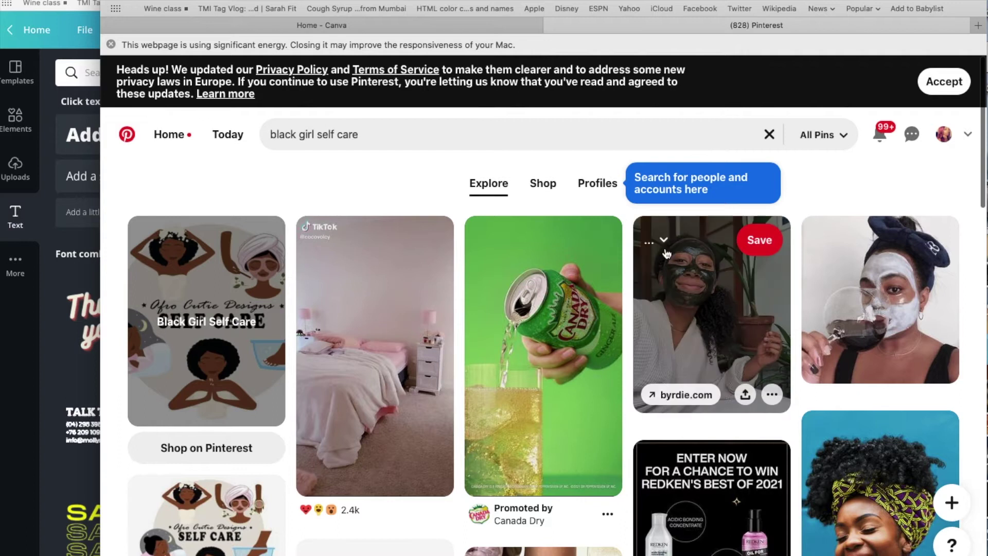
click(774, 395)
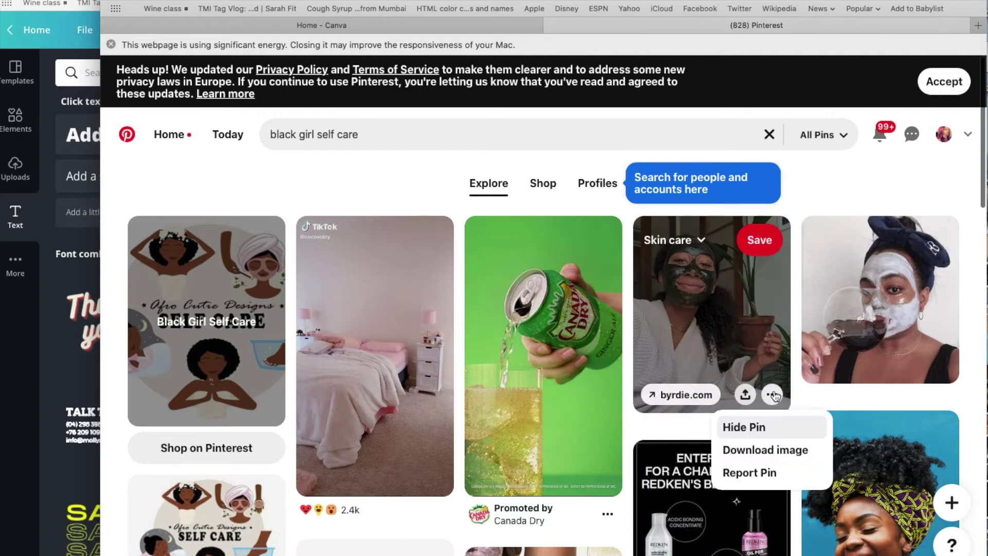
click(764, 449)
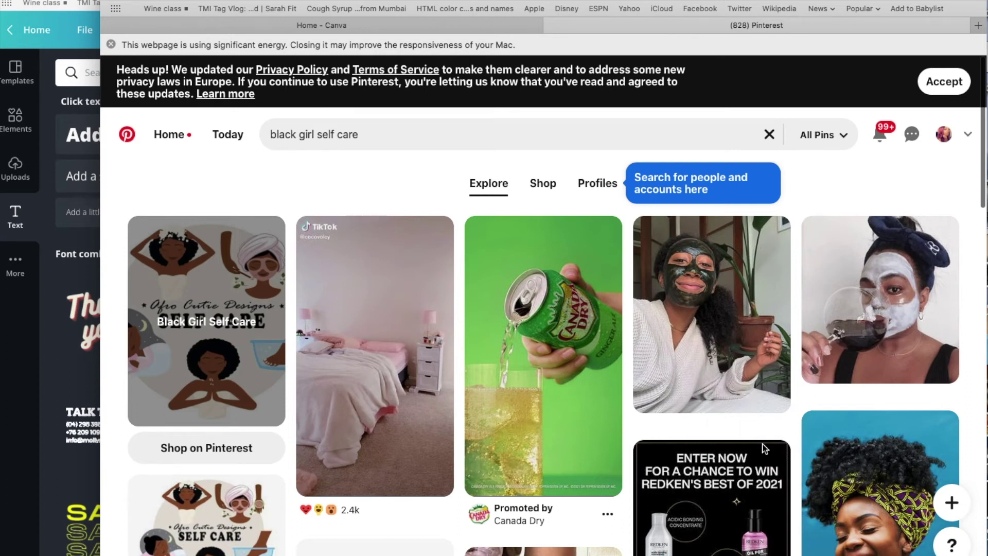
- Download the image of the woman with a towel-wrapped head and gold under-eye patches holding a glass with lemon
scroll(764, 448, down, 10)
scroll(764, 445, down, 3)
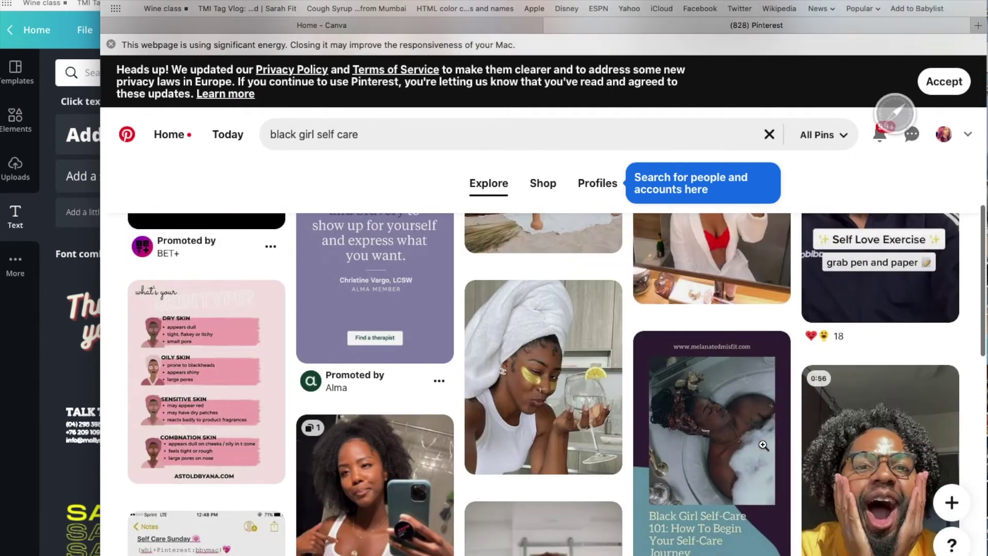
click(603, 456)
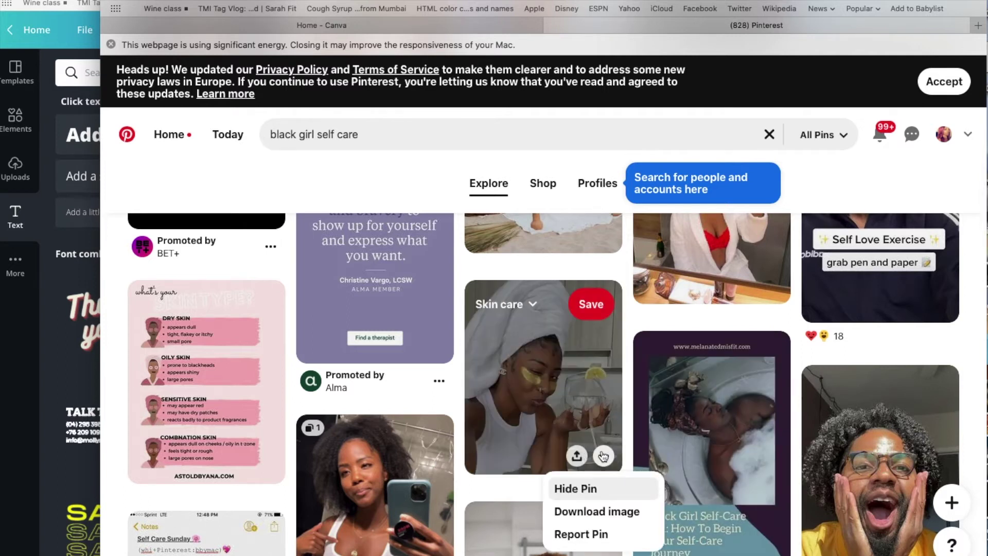
click(590, 512)
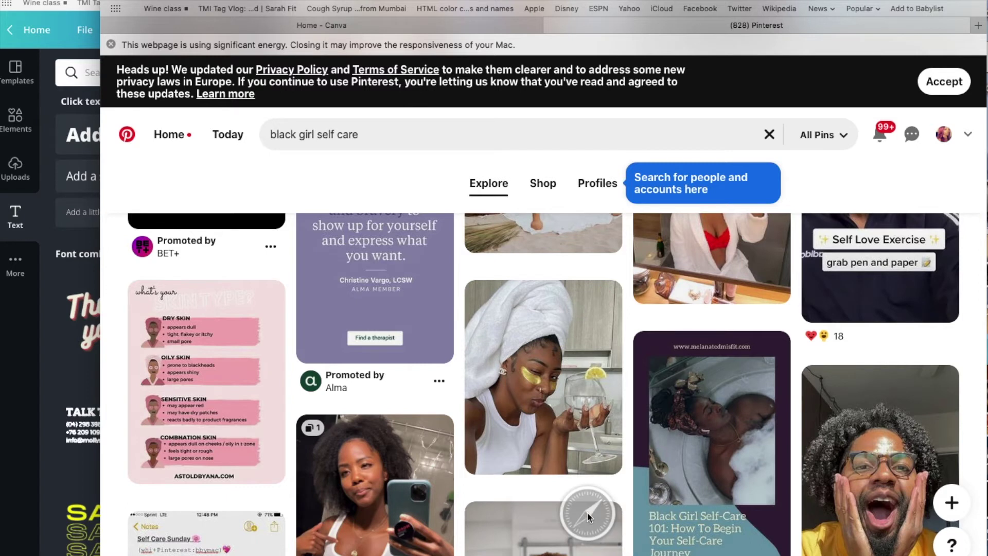
- Download the image of the woman shaving her foam-covered underarm with a purple razor
scroll(588, 512, down, 10)
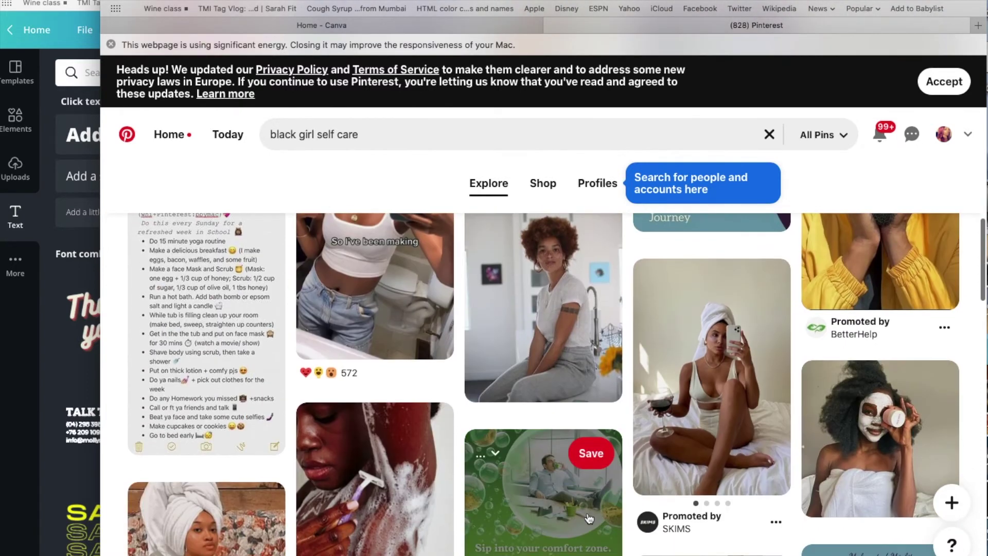
scroll(589, 517, down, 6)
scroll(590, 517, up, 5)
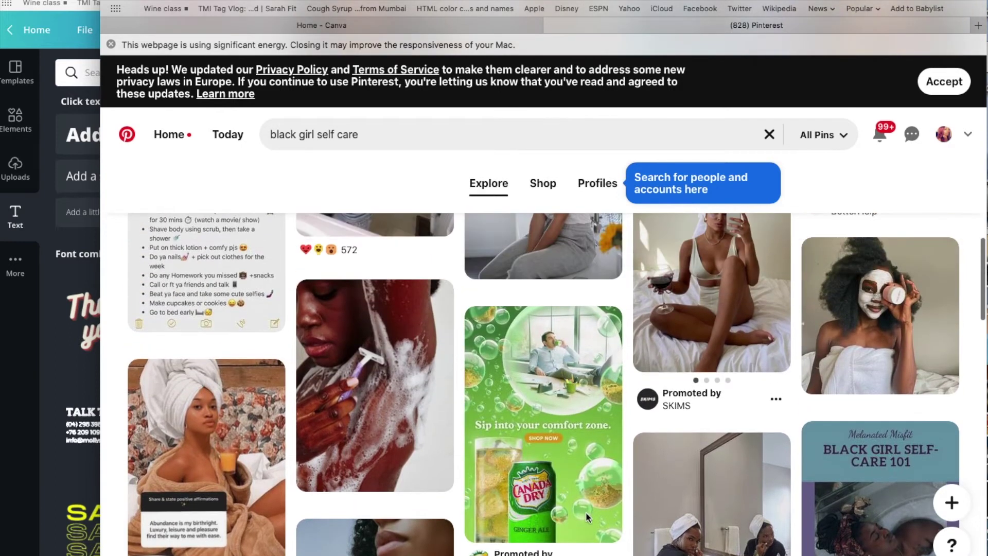
click(435, 474)
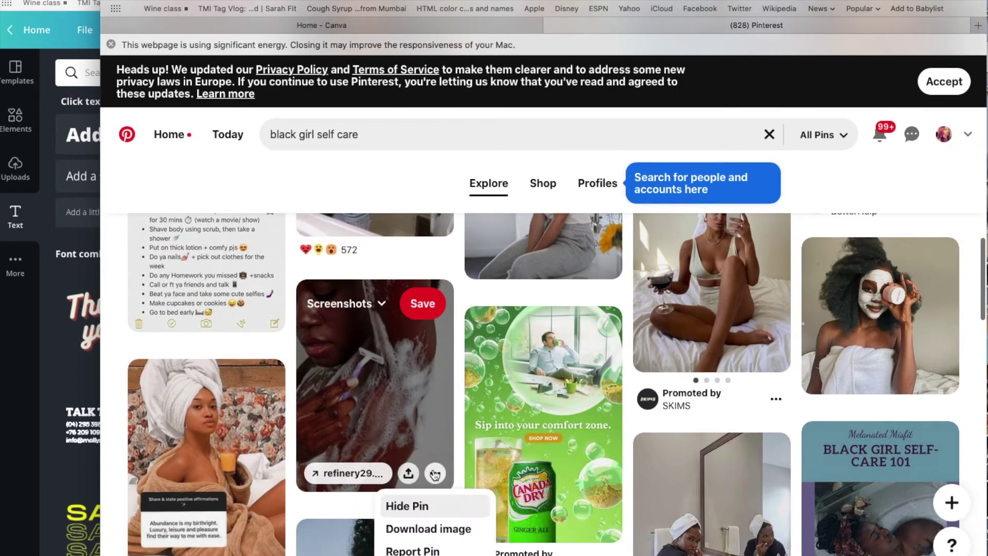
click(426, 530)
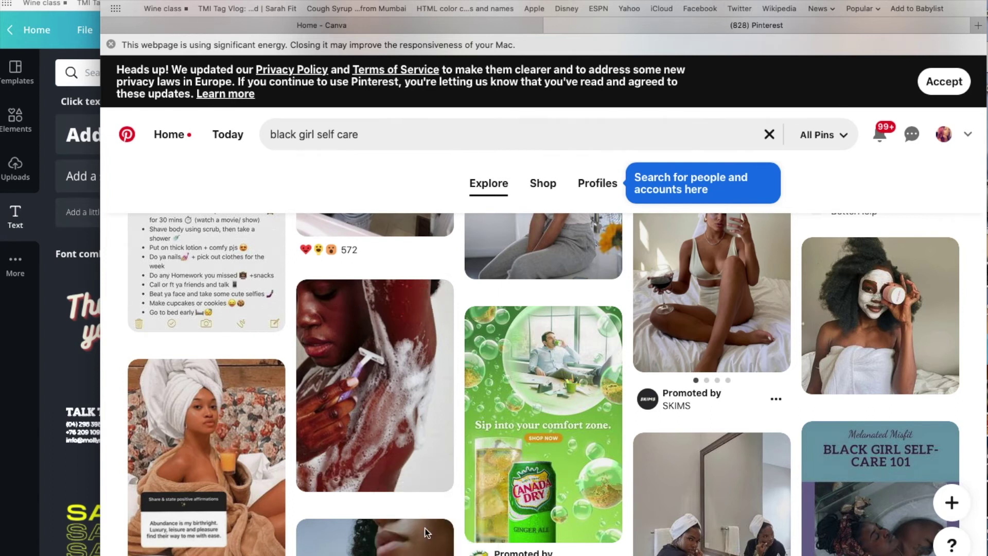
- Download the image of the woman in a dark robe and white head towel leaning on a sink before a mirror
scroll(426, 533, down, 5)
scroll(426, 533, down, 2)
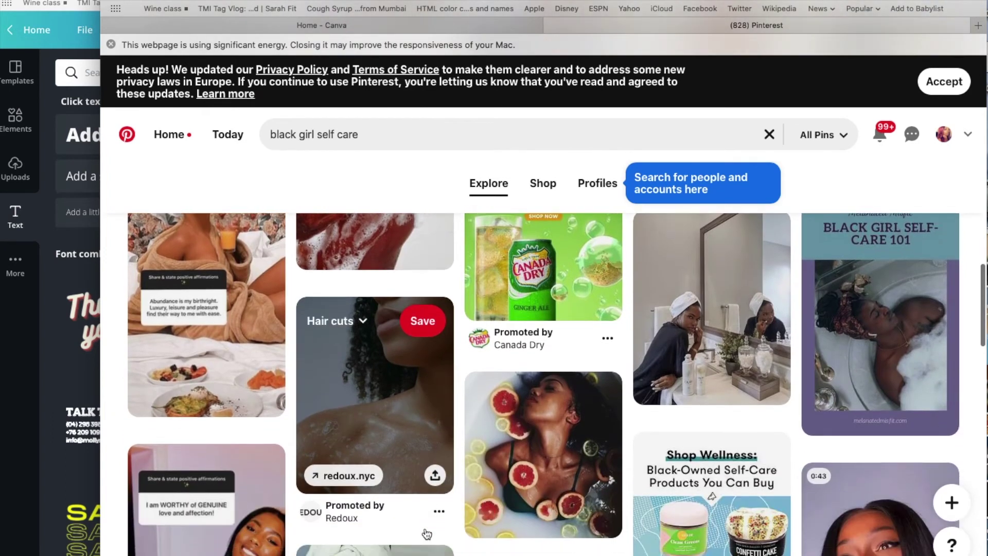
click(772, 387)
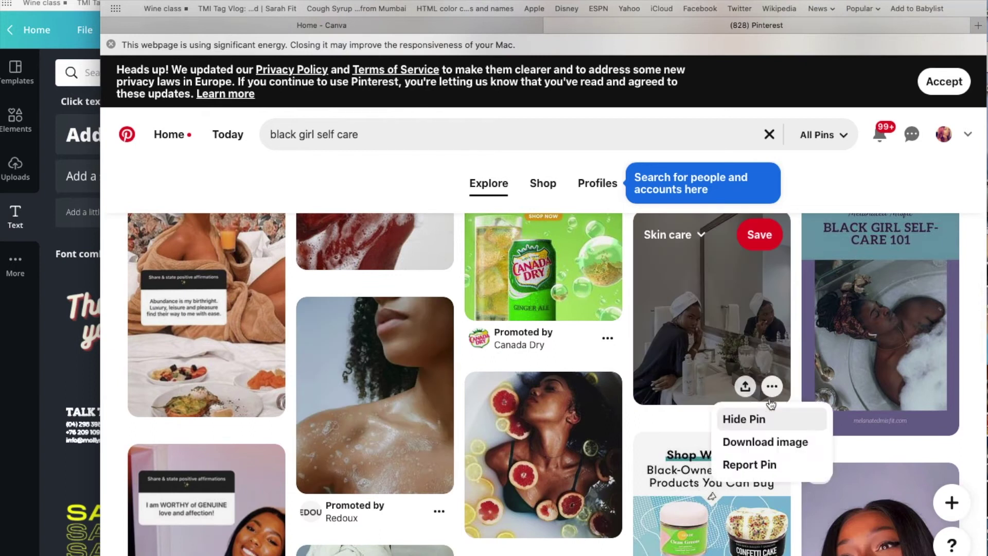
click(755, 446)
- Browse further self-care pins, and replace the Pinterest search with "black girl nails"
scroll(754, 444, down, 9)
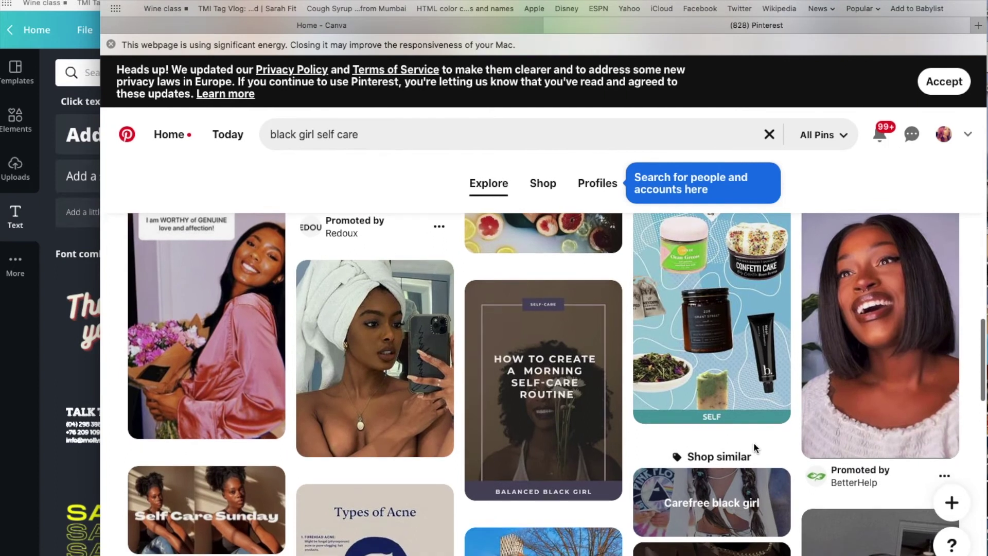
scroll(754, 443, down, 3)
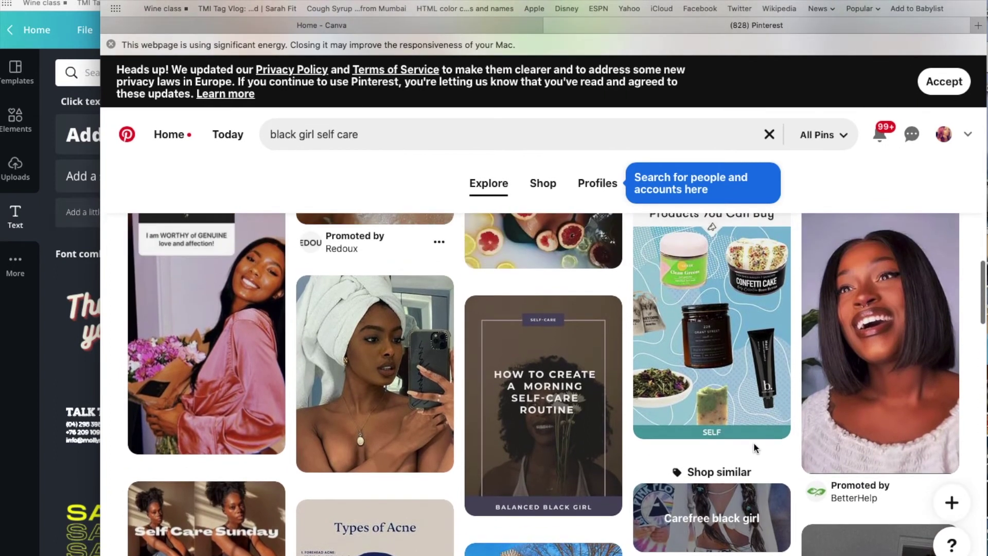
scroll(755, 446, down, 9)
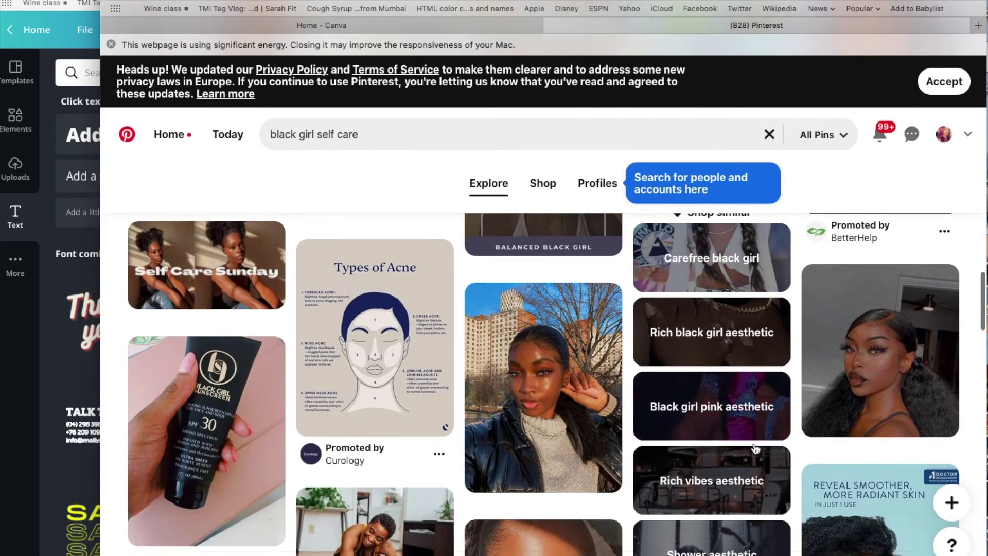
scroll(755, 448, down, 5)
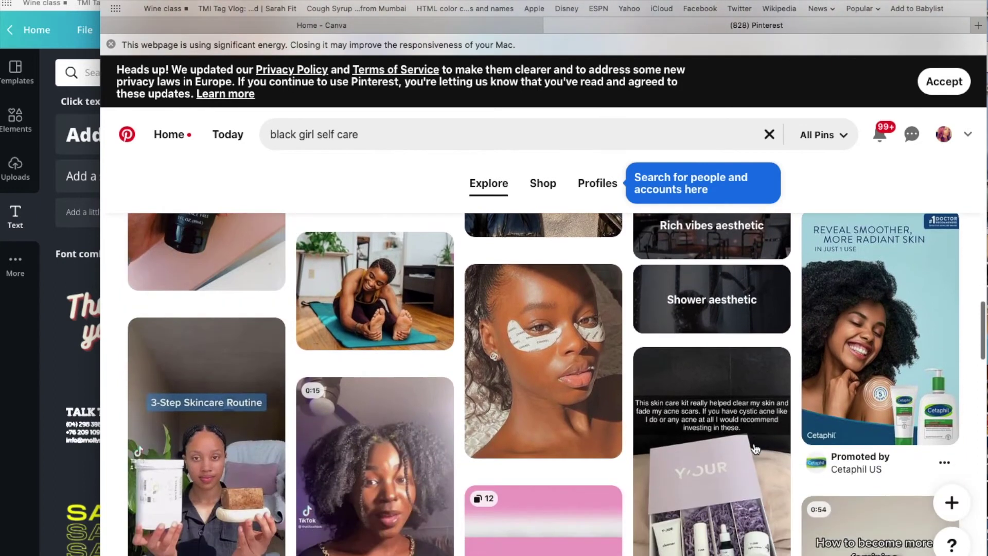
scroll(755, 449, down, 4)
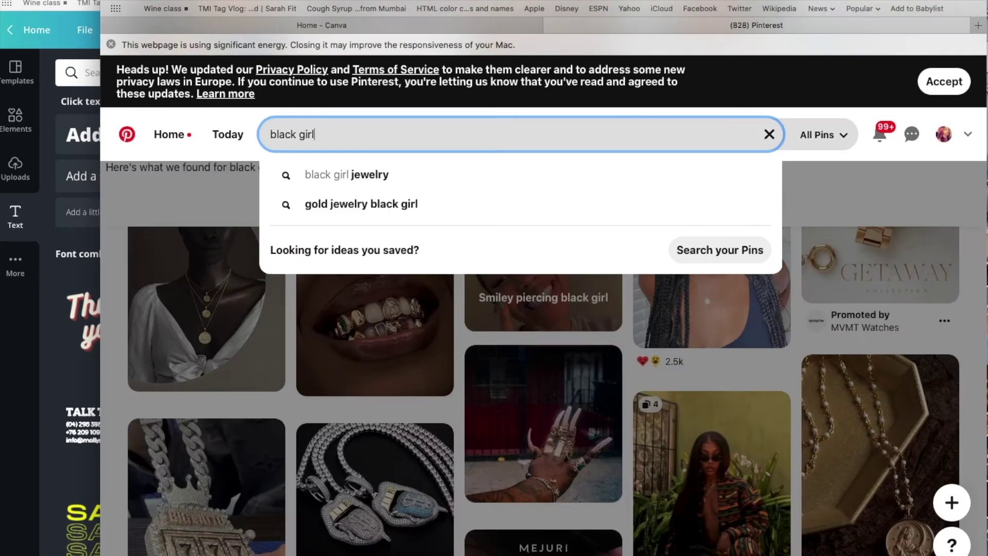
text(nails)
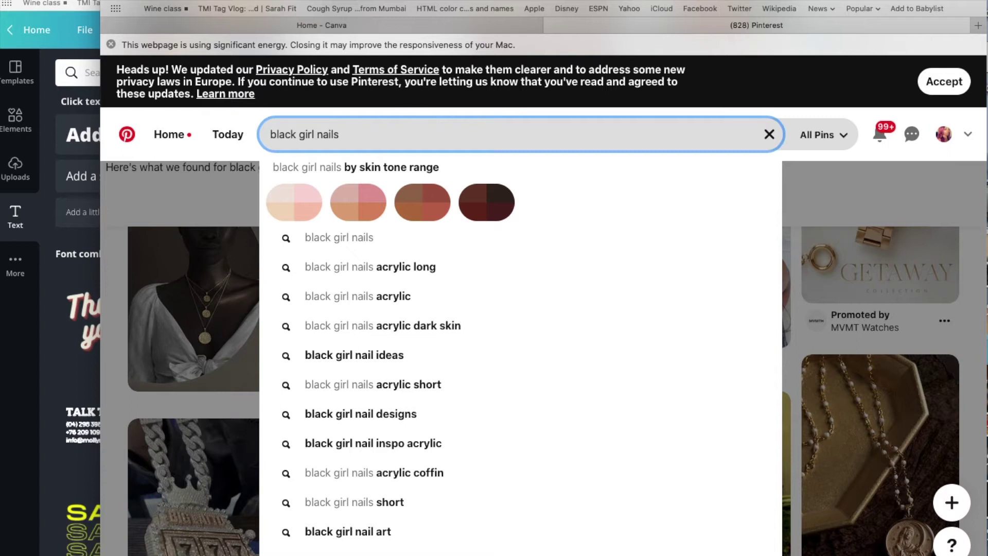
key(Return)
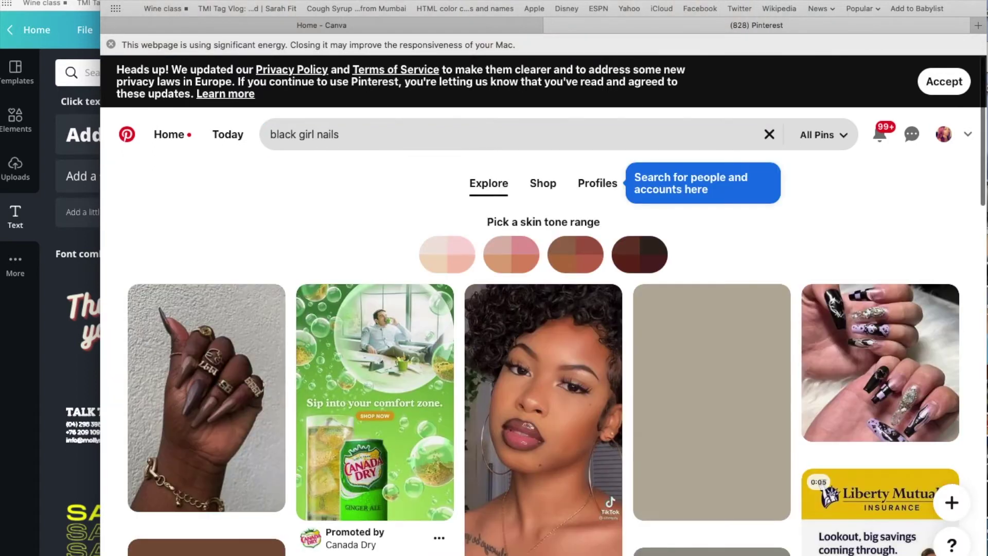
- Look through the nail pins, change the search to "short nails" and run the suggested search "short nails black girl"
scroll(430, 386, down, 5)
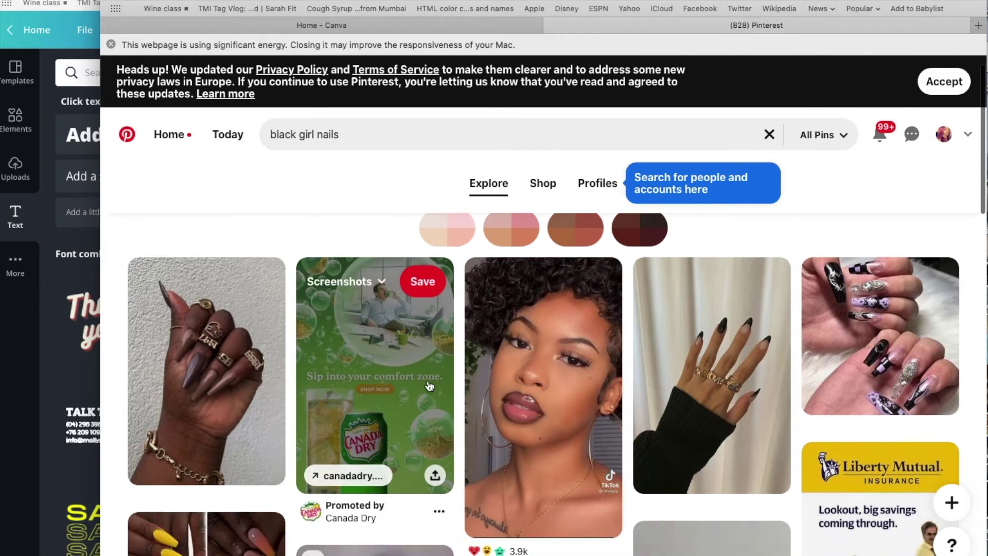
scroll(429, 386, down, 4)
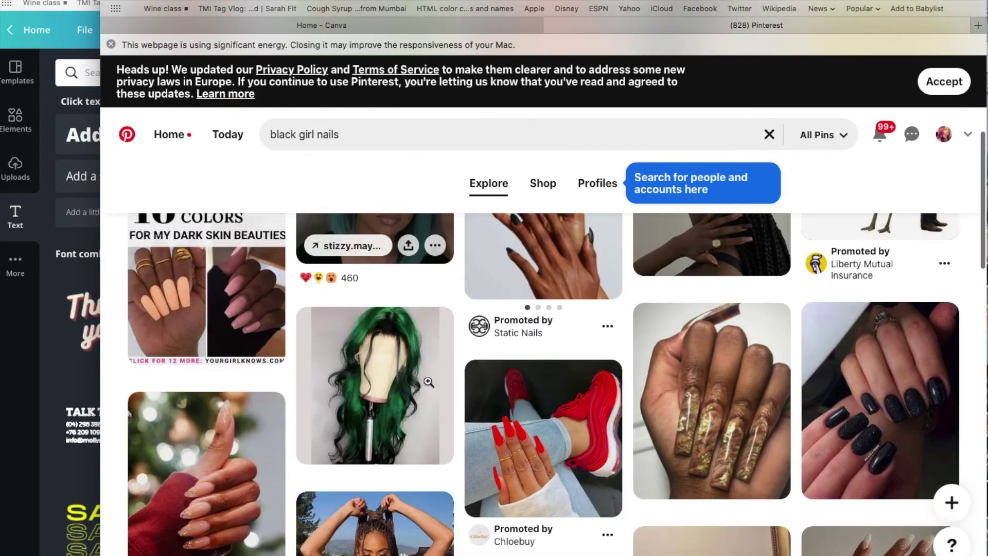
scroll(429, 382, down, 4)
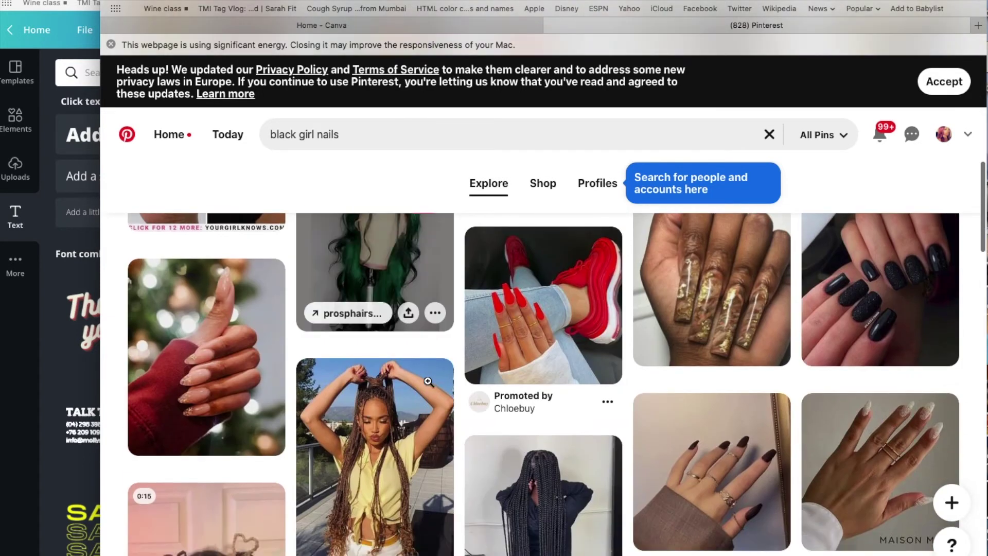
scroll(428, 382, down, 5)
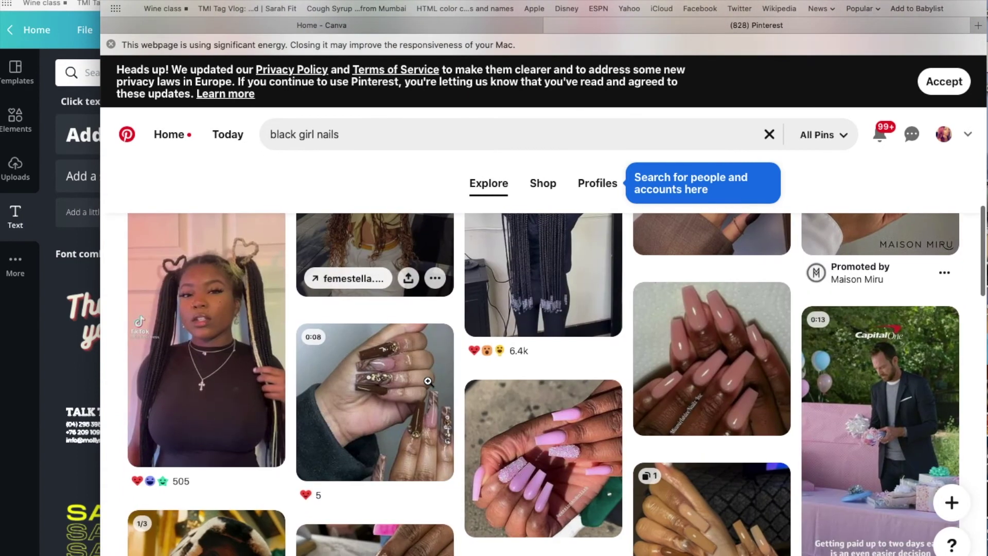
scroll(428, 381, down, 8)
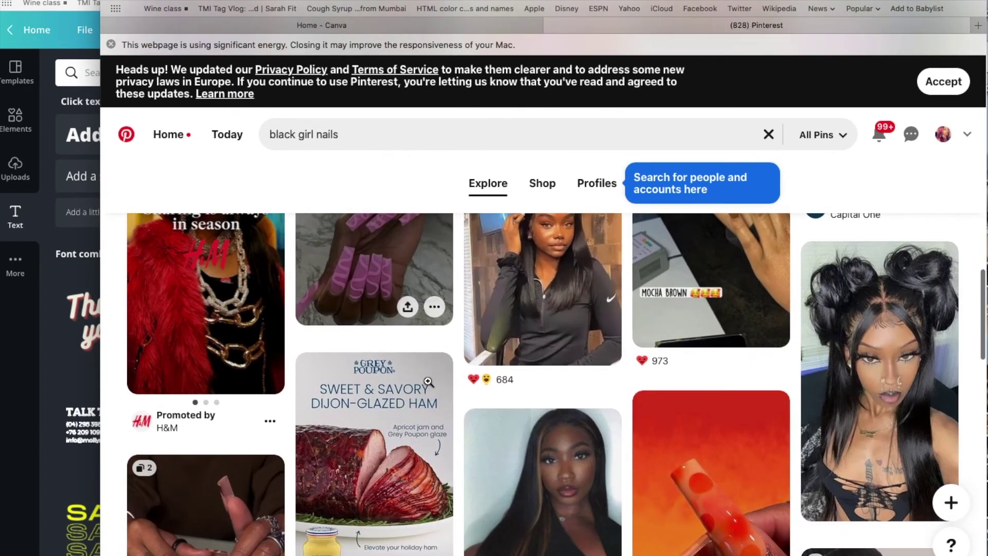
drag(316, 134, 243, 131)
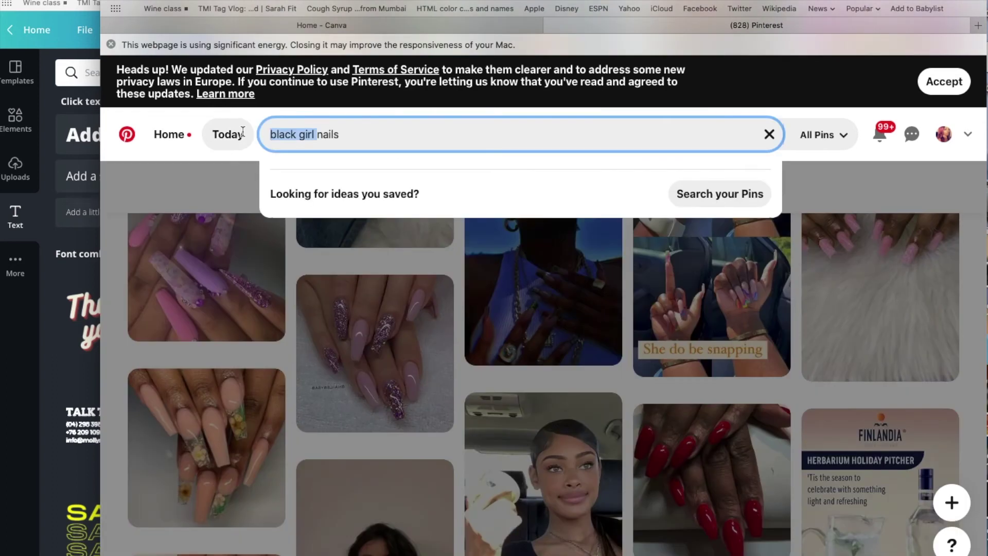
text(s)
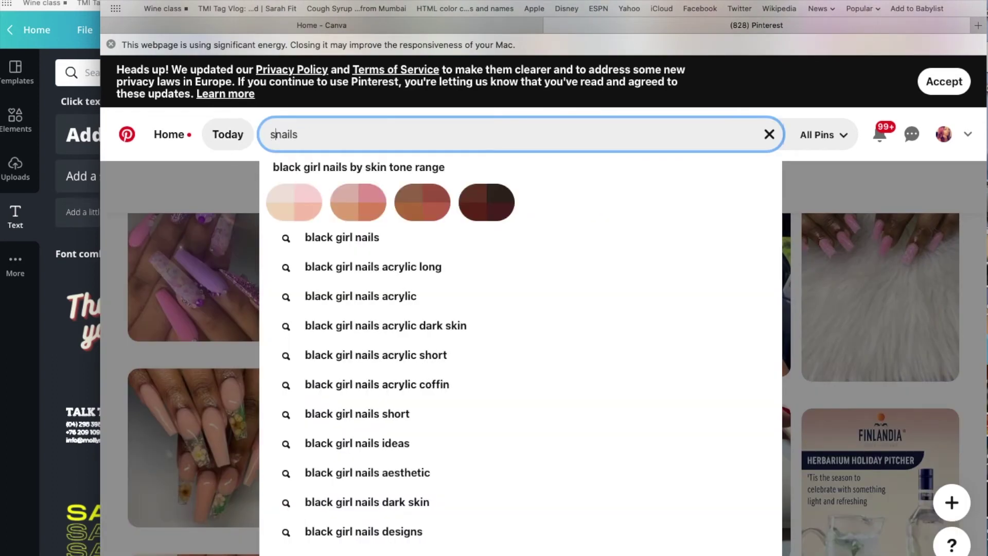
text(hort)
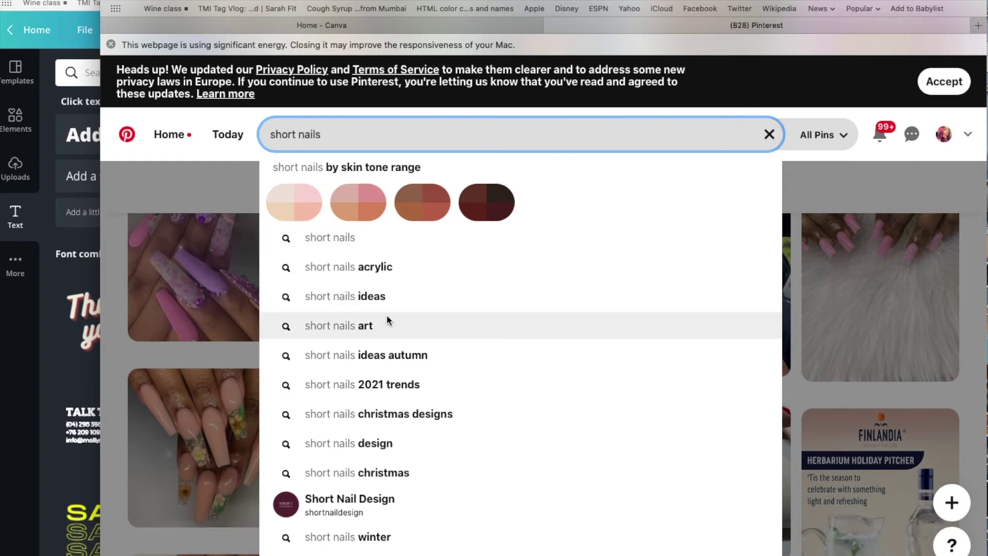
scroll(387, 319, down, 1)
click(386, 545)
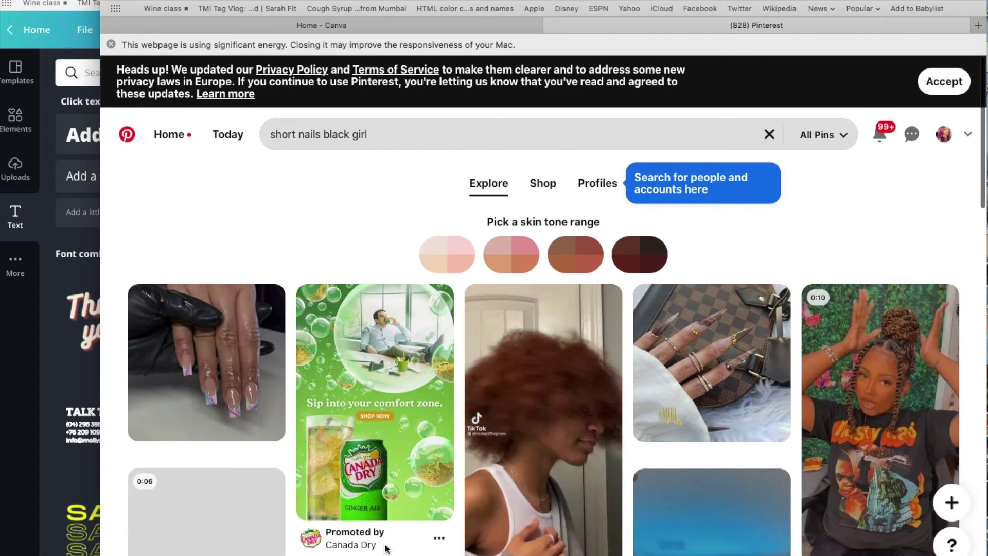
- Download the image of the hand with short red French-tip nails and a ring
scroll(523, 463, down, 6)
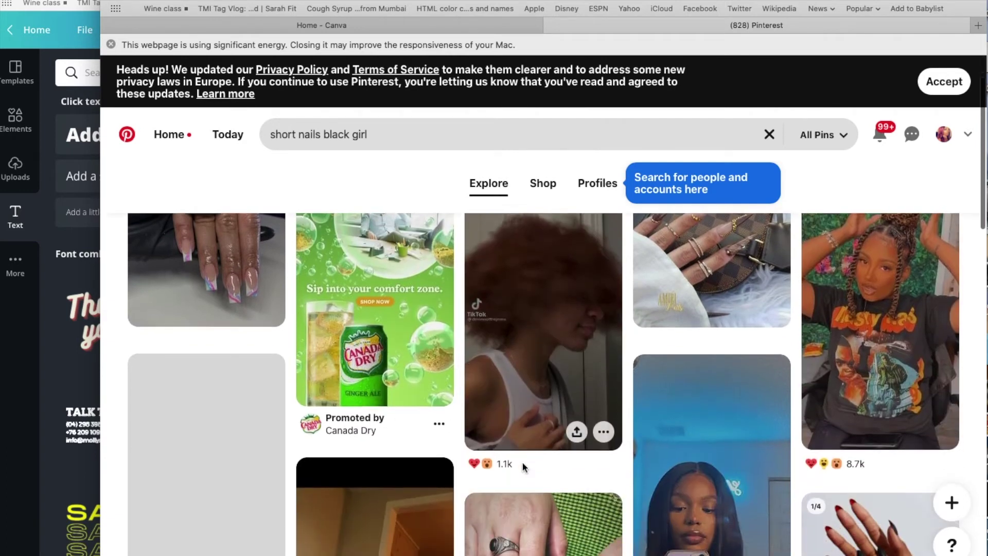
scroll(524, 463, down, 6)
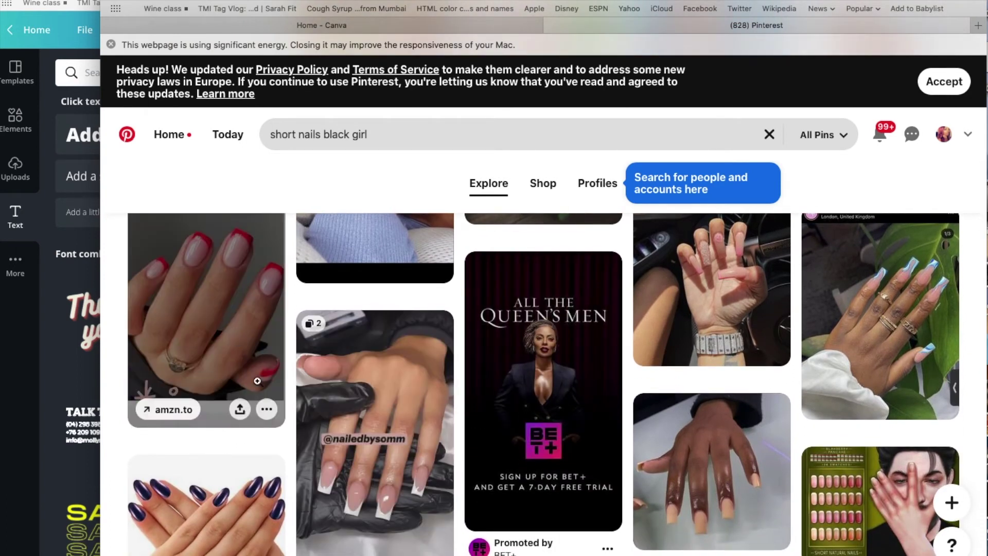
click(267, 410)
click(280, 465)
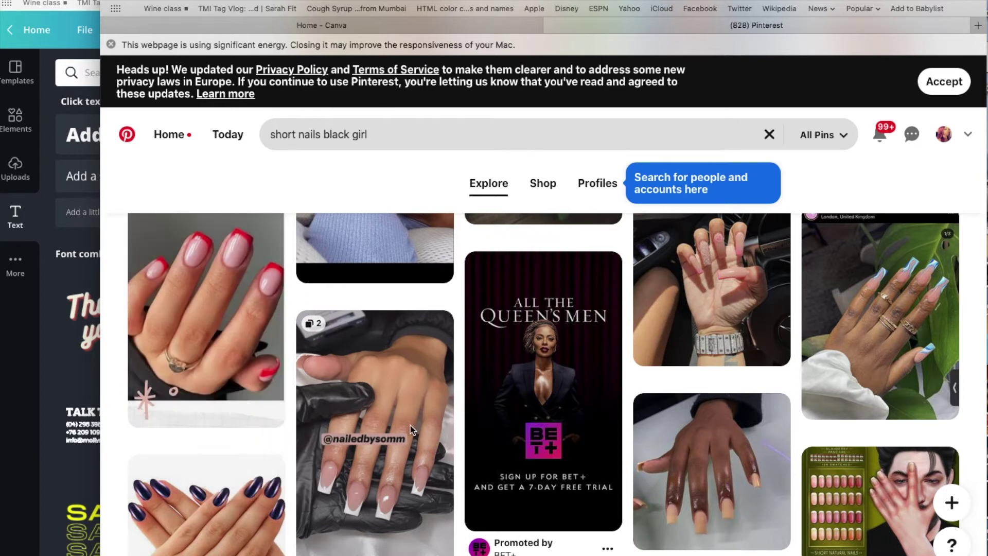
- Browse further short-nail pins, and replace the Pinterest search with "black love"
scroll(516, 461, down, 5)
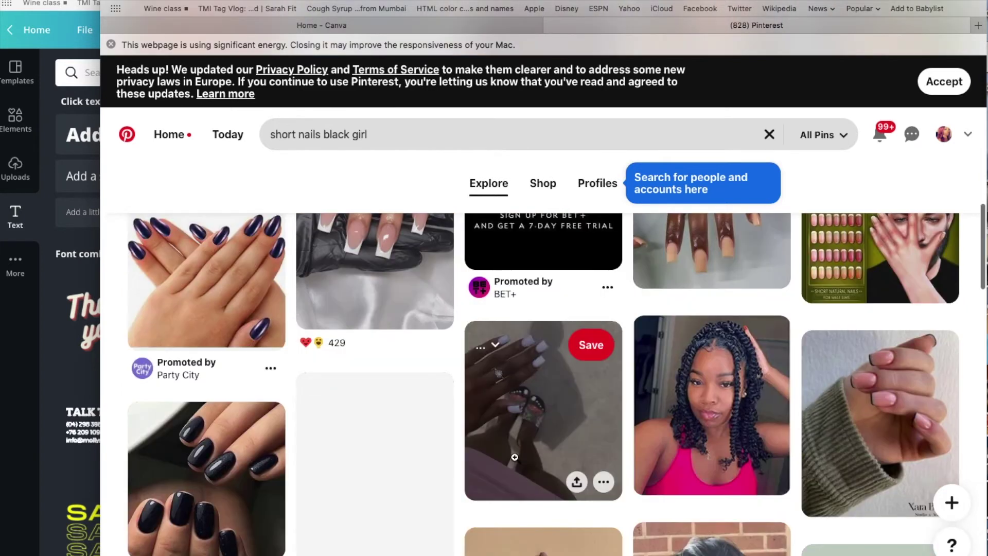
scroll(721, 406, down, 5)
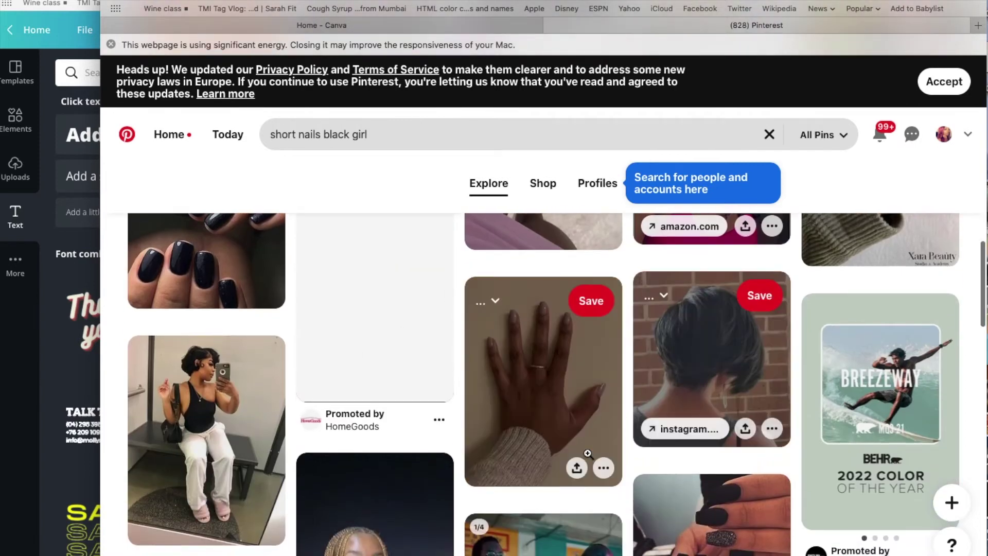
triple_click(319, 134)
text(black love)
key(Return)
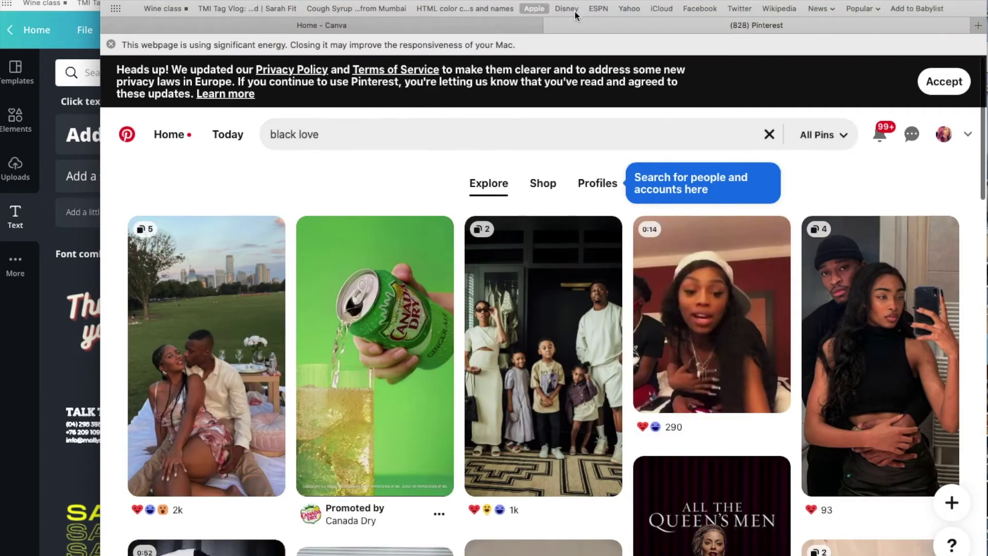
mouse_move(581, 376)
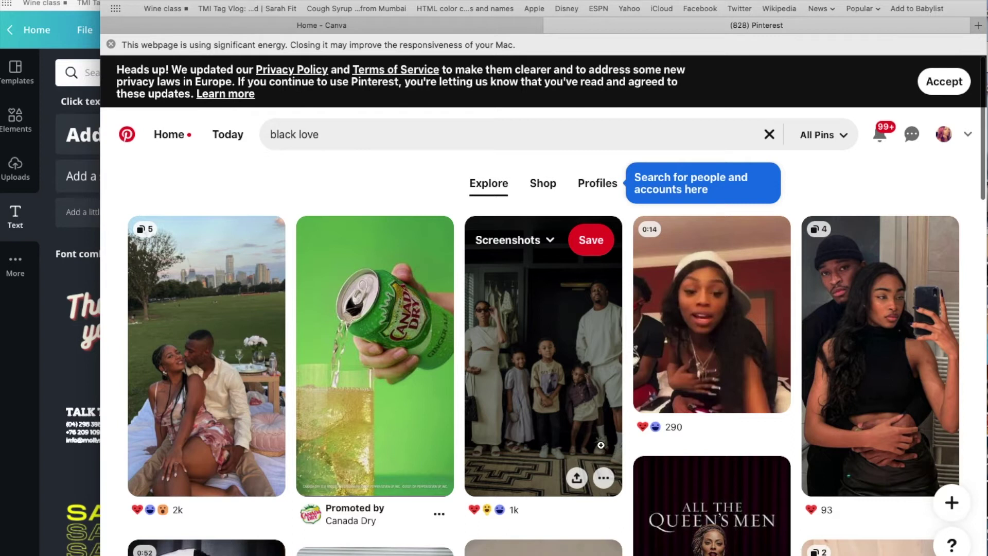
- Download the illustration of the embracing couple in dark clothes on an orange background from the black love results
scroll(601, 444, down, 6)
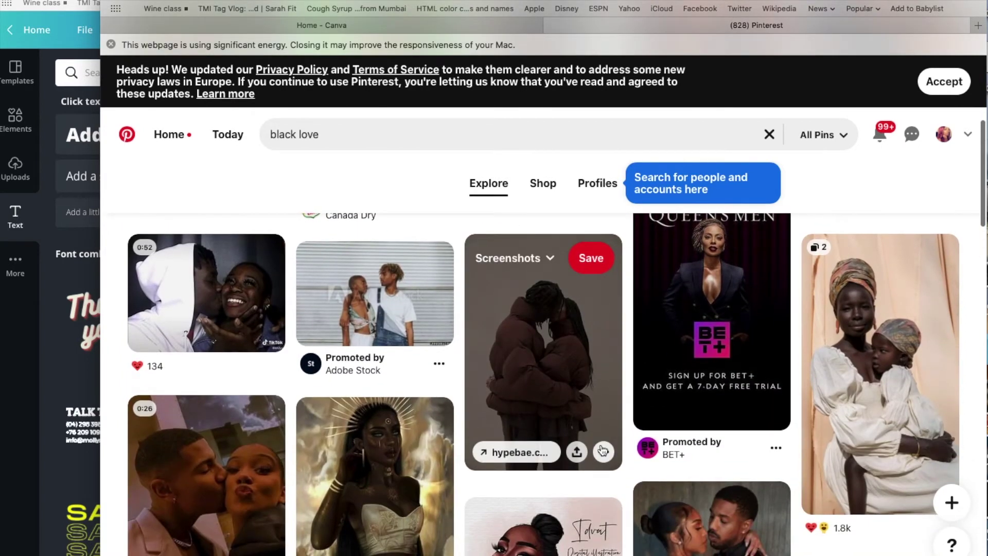
scroll(601, 446, down, 3)
scroll(602, 449, down, 1)
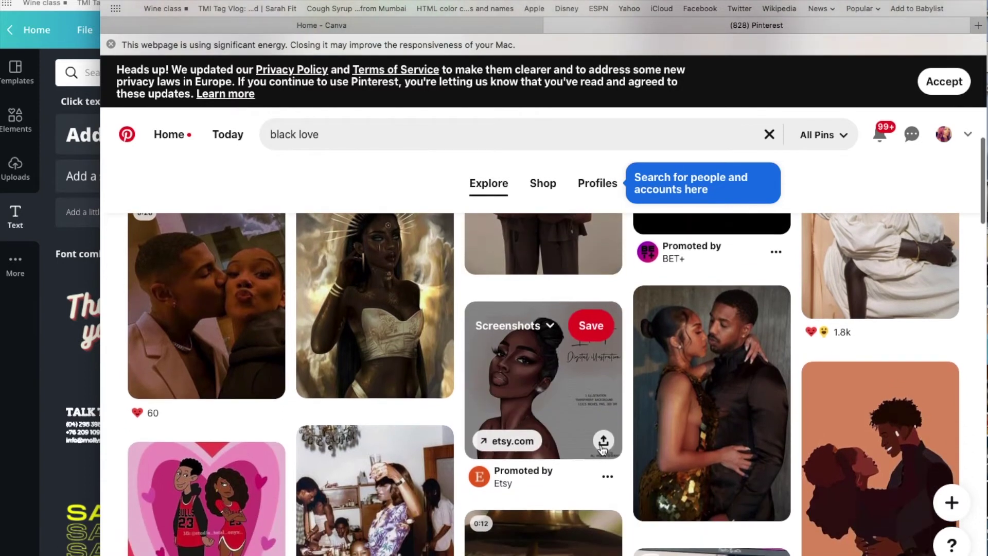
scroll(602, 449, down, 2)
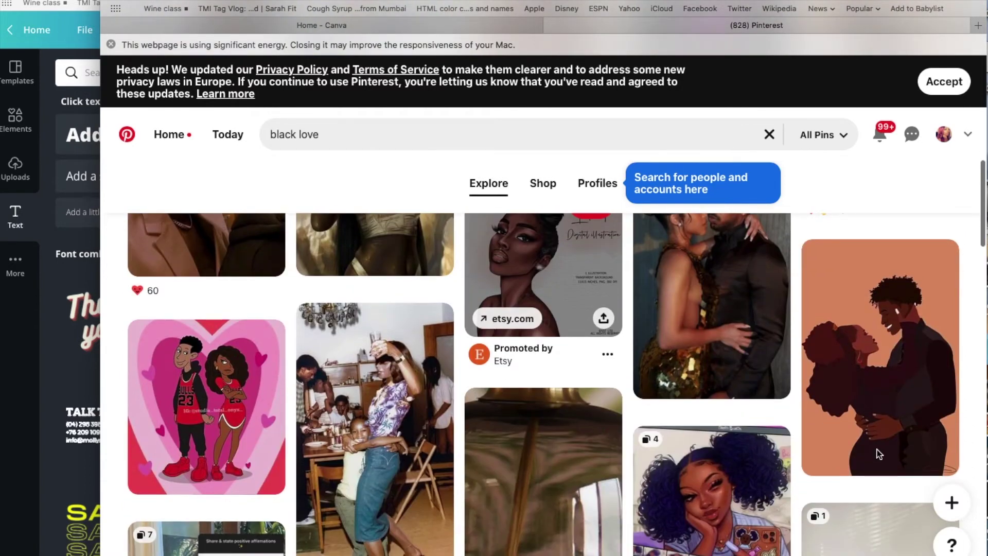
click(941, 458)
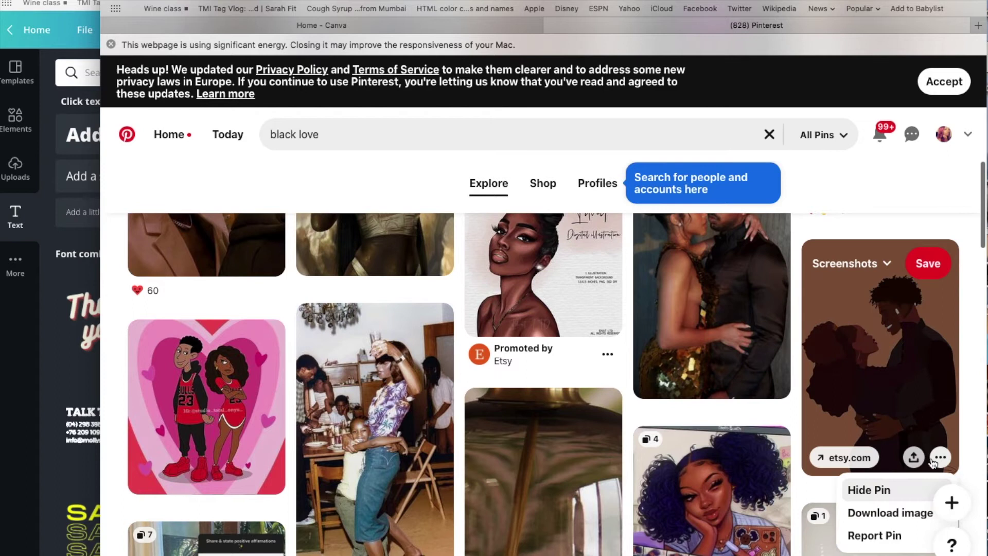
click(895, 511)
- Find and download the photo of the couple in a white tuxedo jacket and a pale low-cut gown among the black love pins
scroll(652, 473, down, 1)
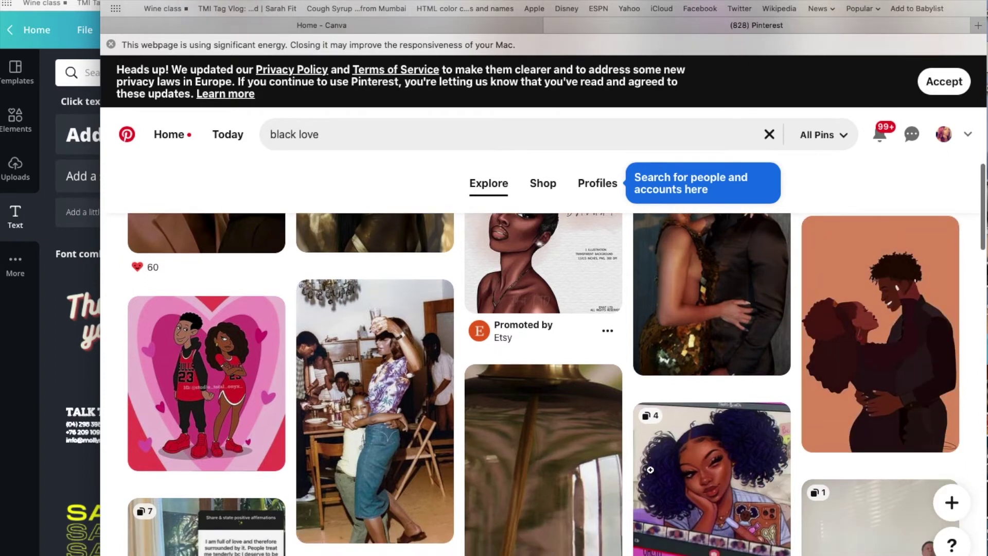
scroll(651, 470, down, 10)
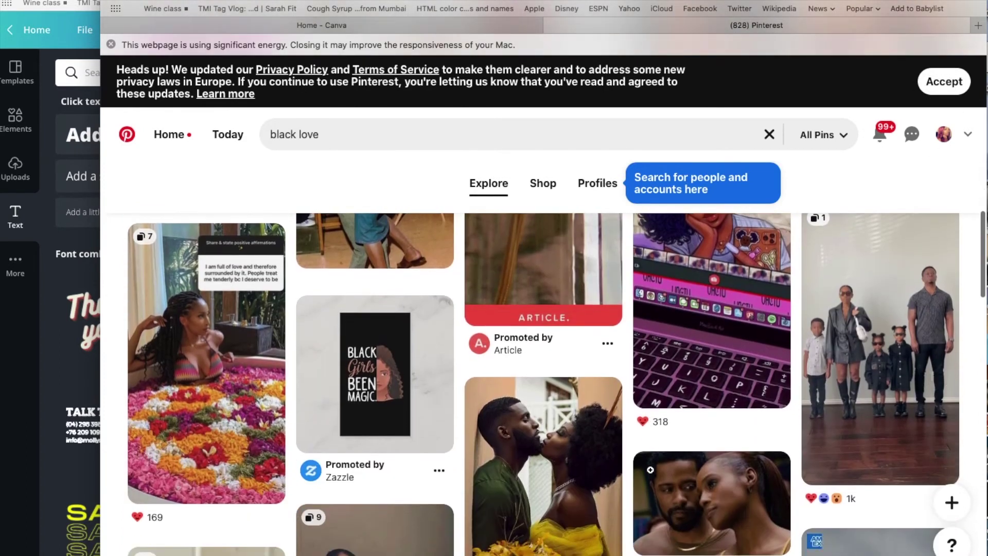
scroll(650, 470, down, 3)
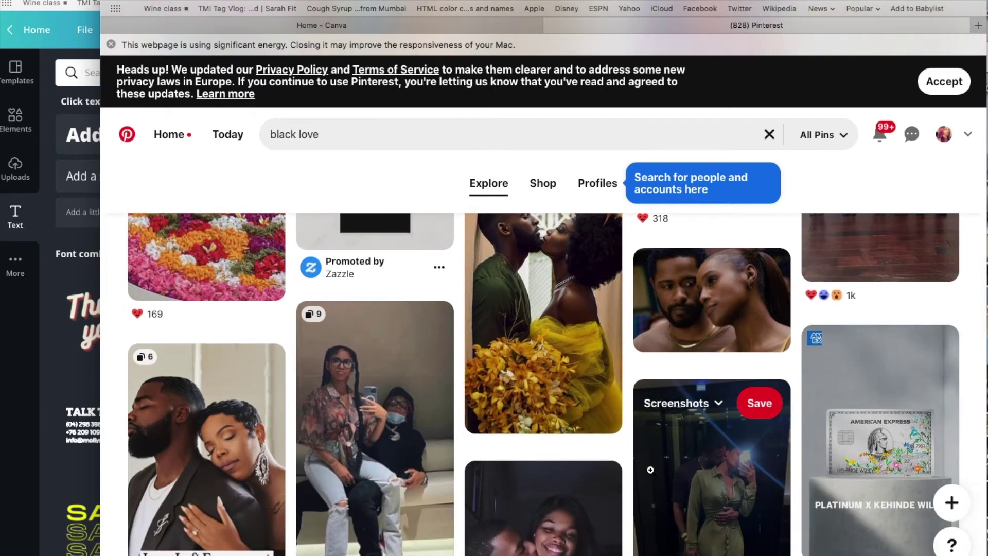
scroll(651, 470, down, 4)
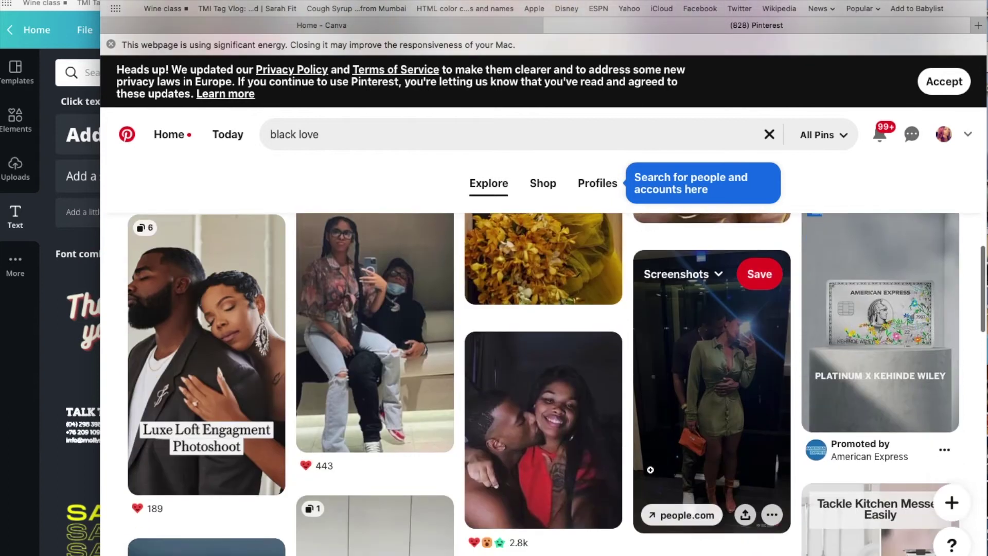
scroll(622, 464, down, 5)
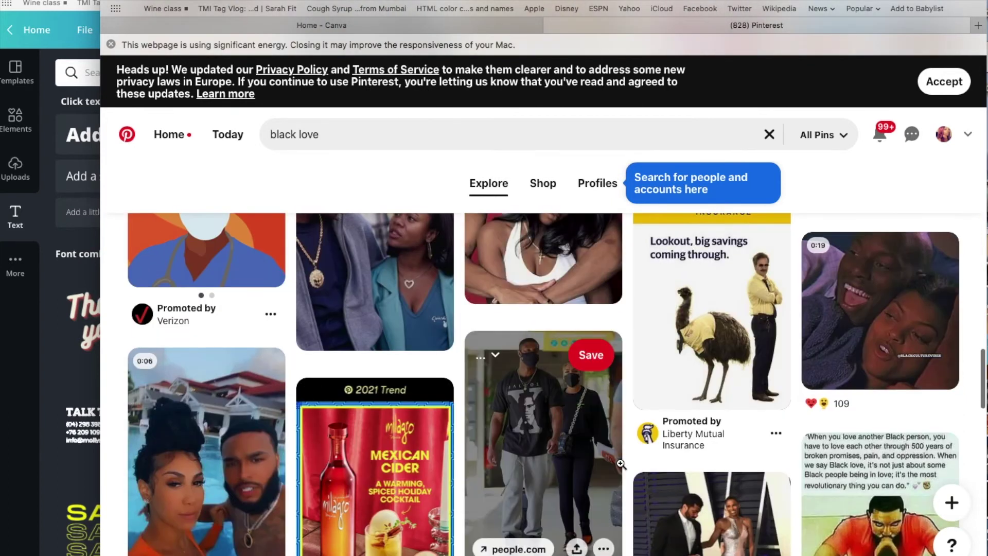
scroll(622, 464, down, 3)
scroll(621, 464, down, 5)
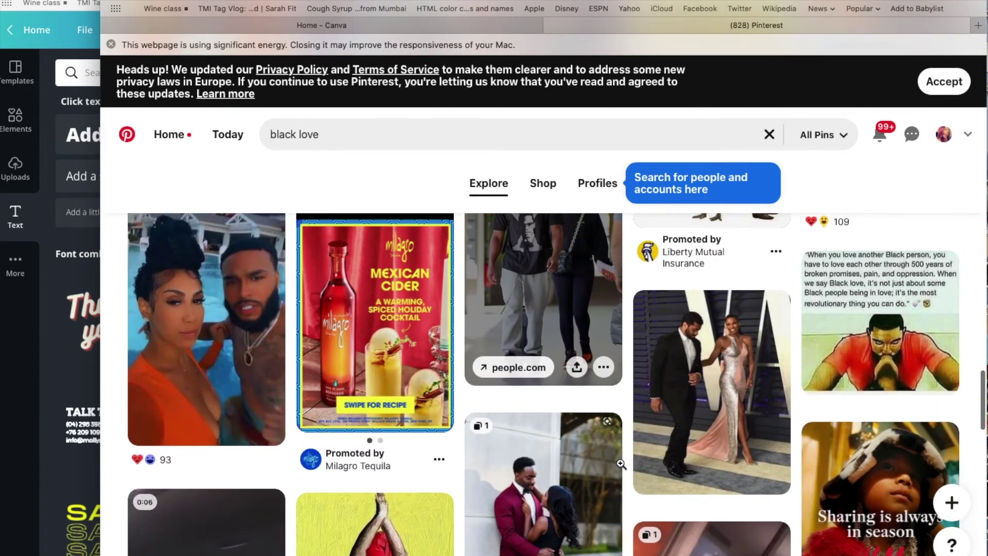
scroll(621, 463, down, 7)
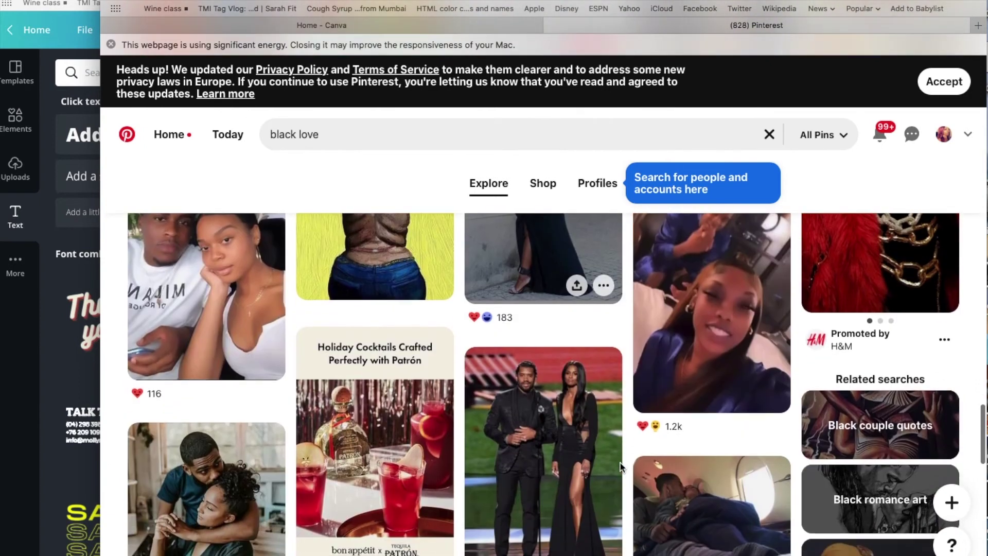
scroll(620, 463, down, 3)
scroll(620, 462, down, 10)
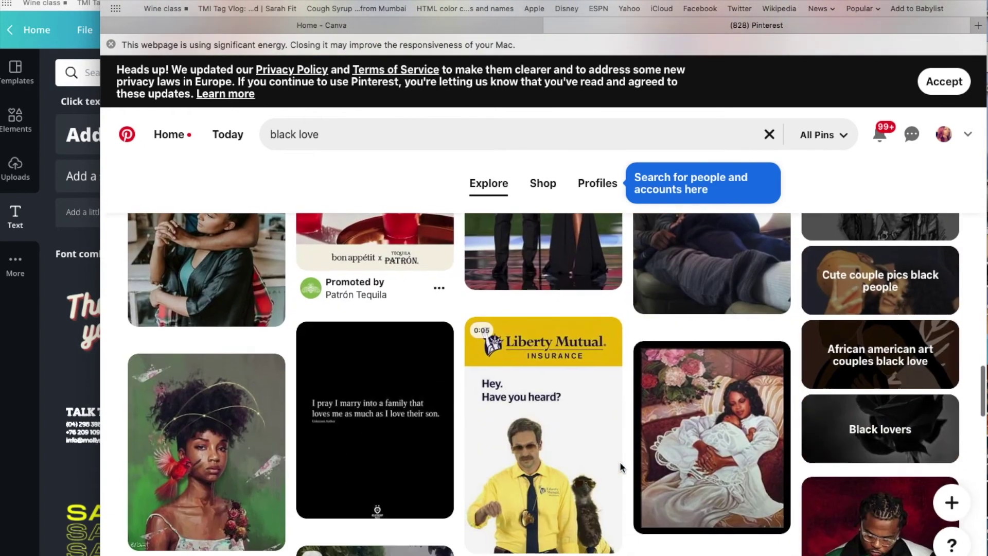
scroll(620, 464, down, 6)
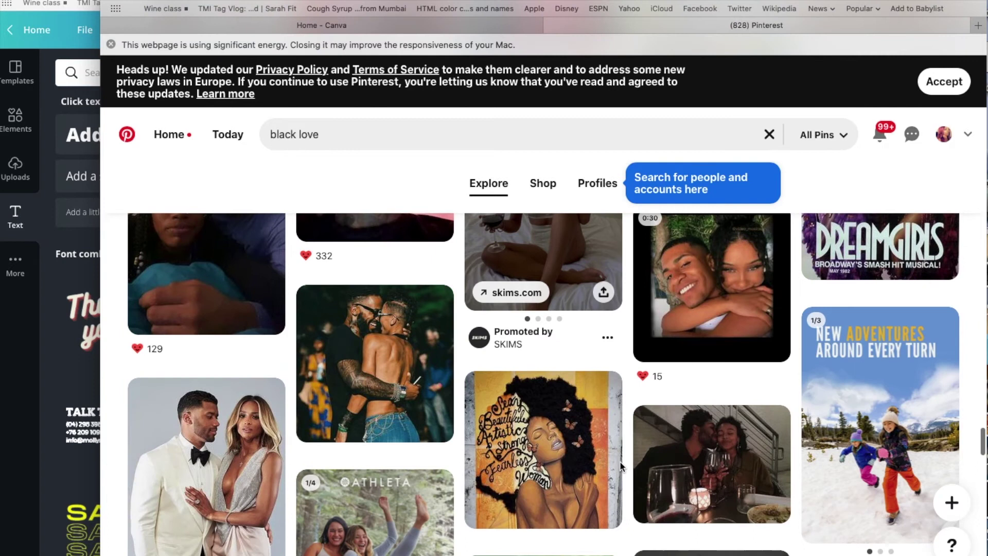
scroll(621, 464, down, 3)
scroll(622, 463, down, 1)
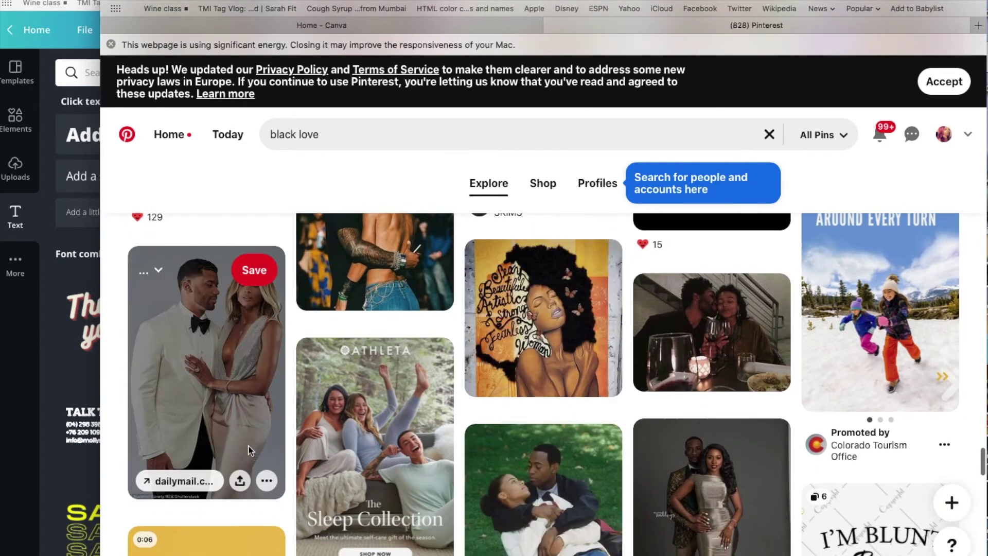
click(267, 481)
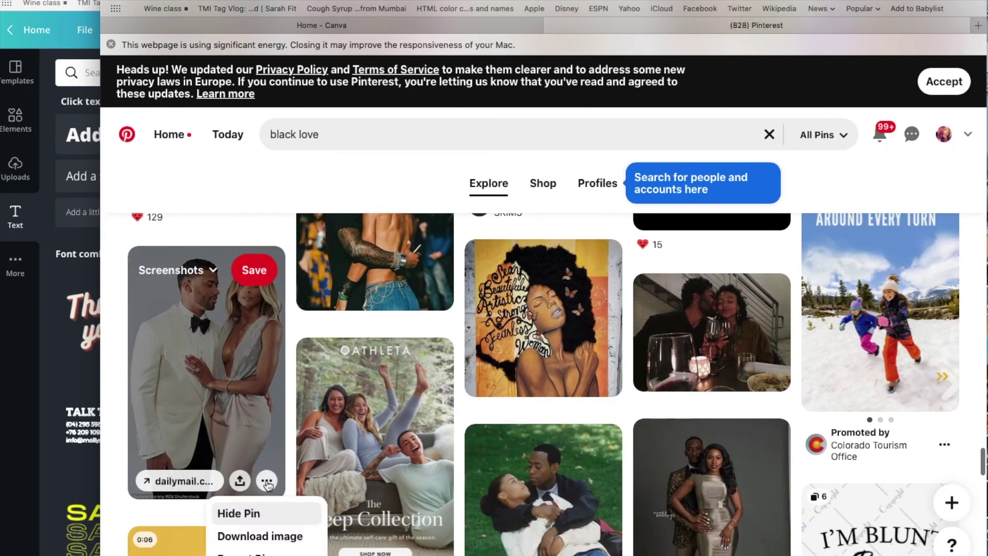
click(273, 537)
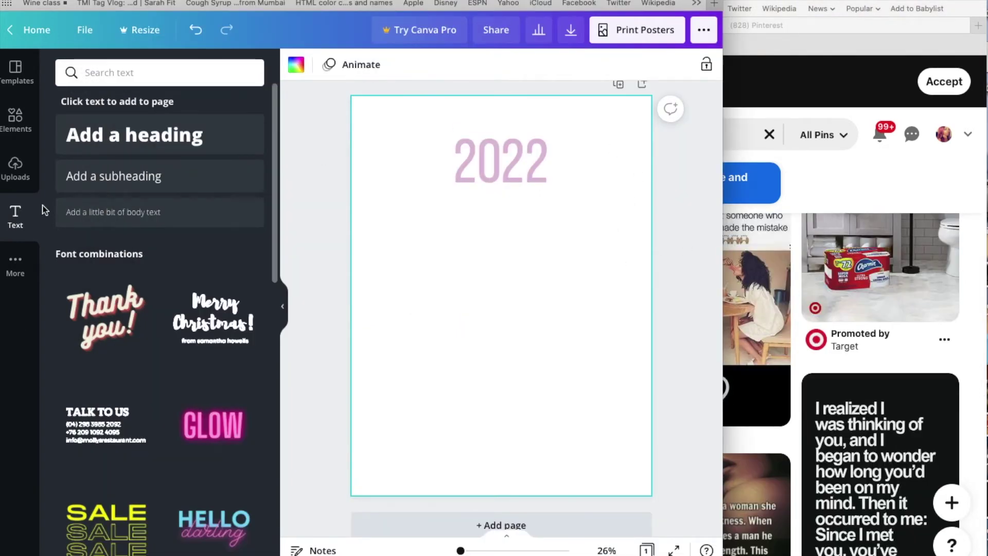
- Switch to Canva and upload all of today's downloaded images from the Downloads folder, down to unknown.jpg
click(15, 167)
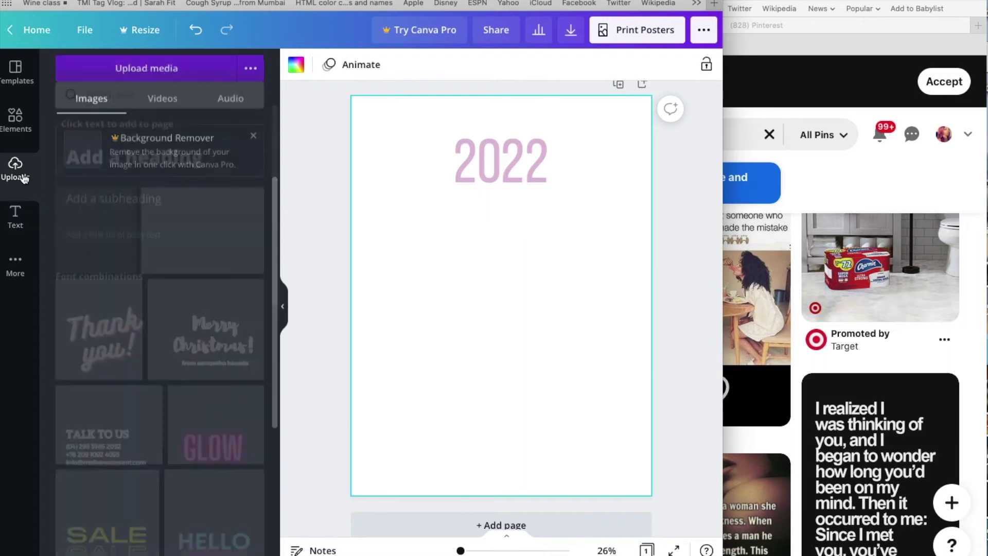
click(196, 66)
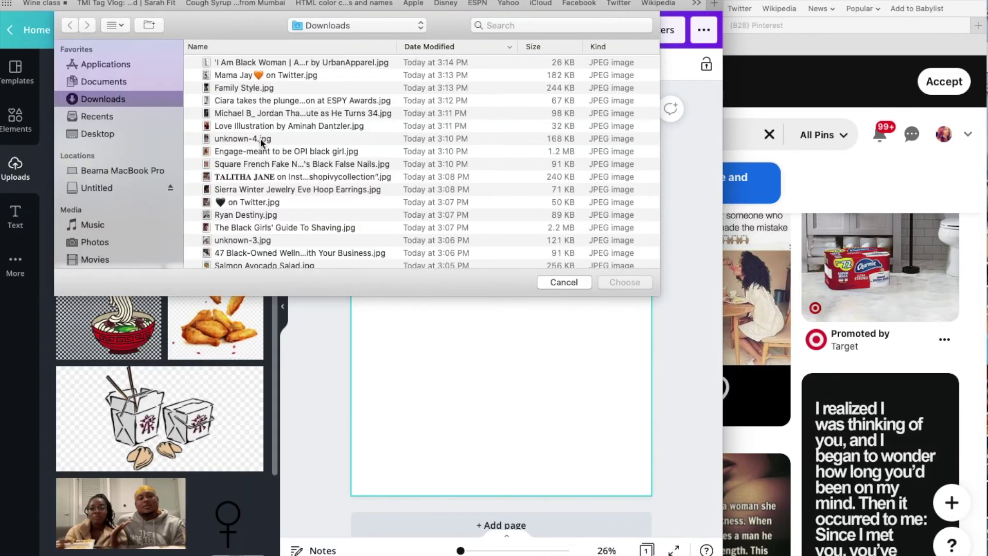
drag(196, 60, 253, 230)
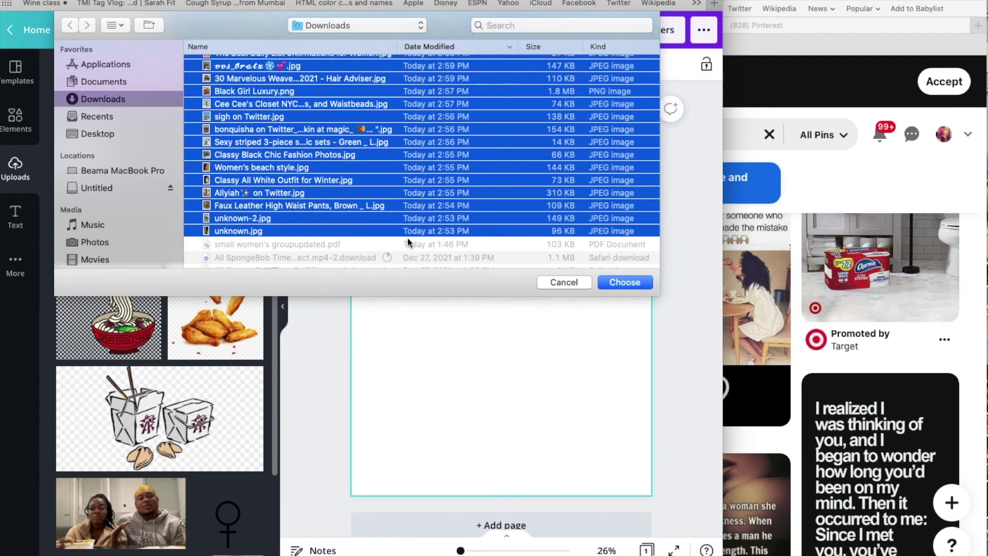
click(610, 282)
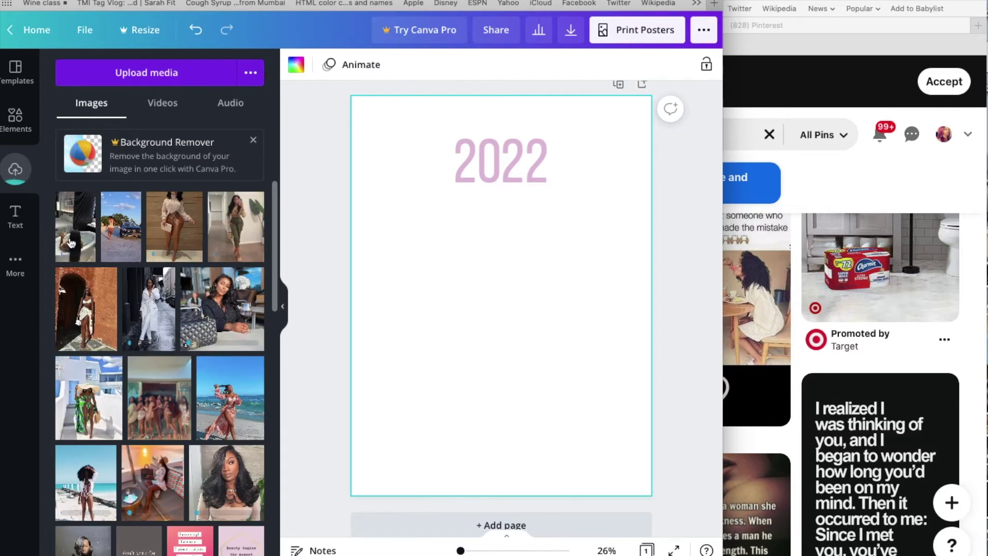
- Place the bathtub photo in the poster's upper-left corner and a reduced portrait of the woman with wavy dark hair over its corner
click(71, 243)
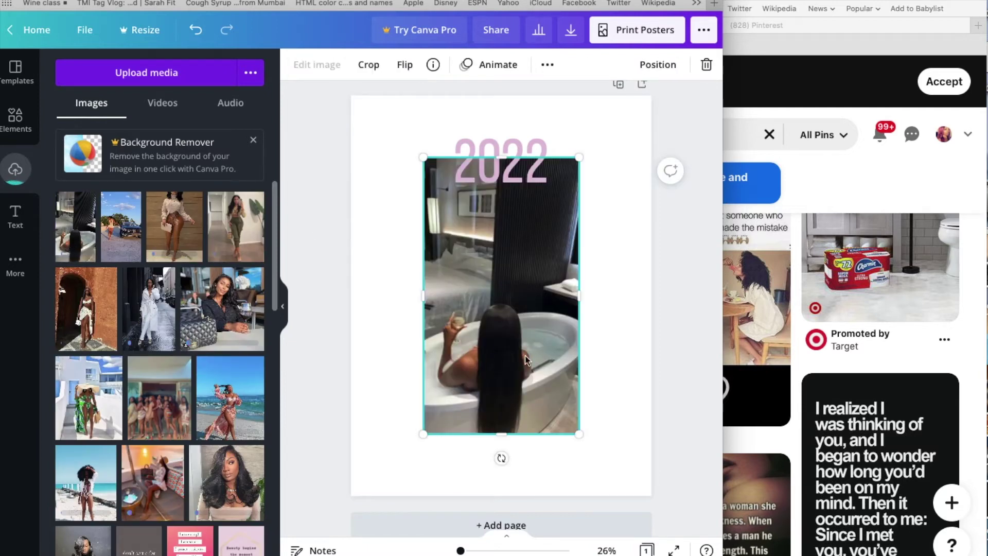
drag(539, 274, 467, 208)
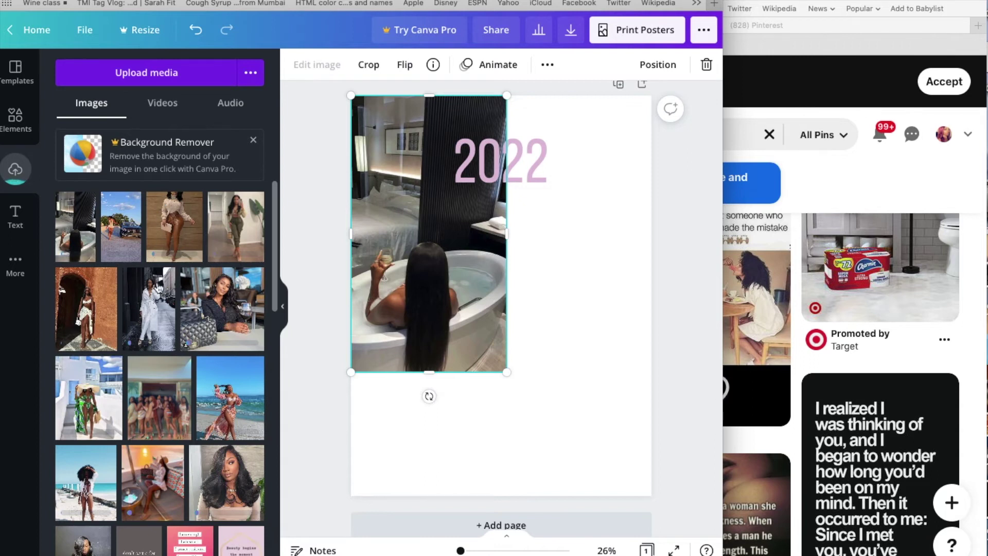
click(235, 478)
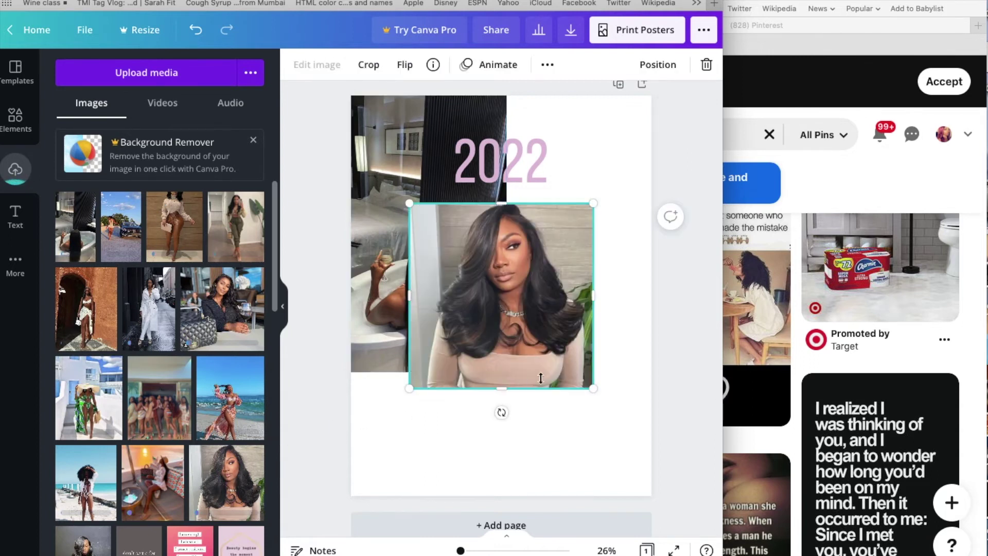
drag(592, 388, 518, 313)
drag(495, 280, 436, 175)
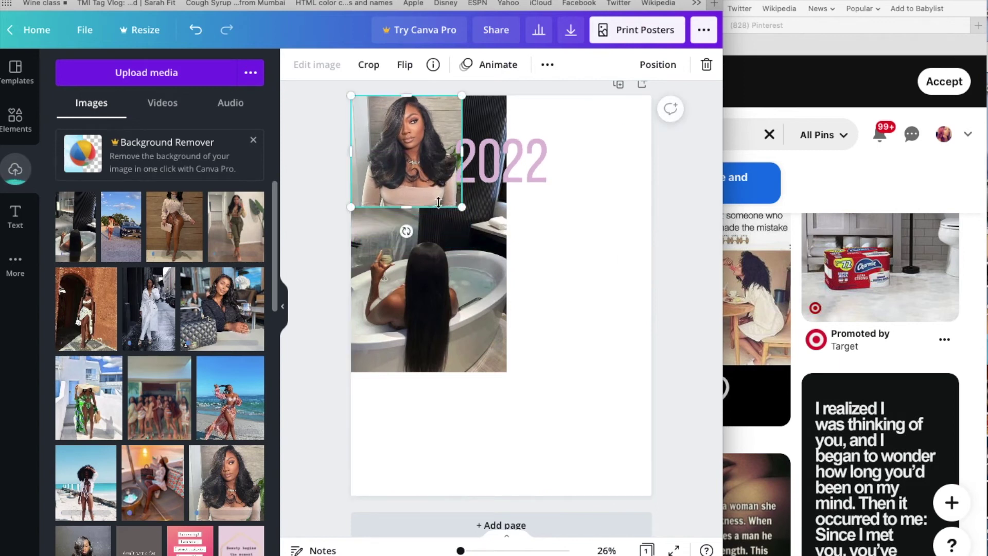
drag(462, 207, 447, 186)
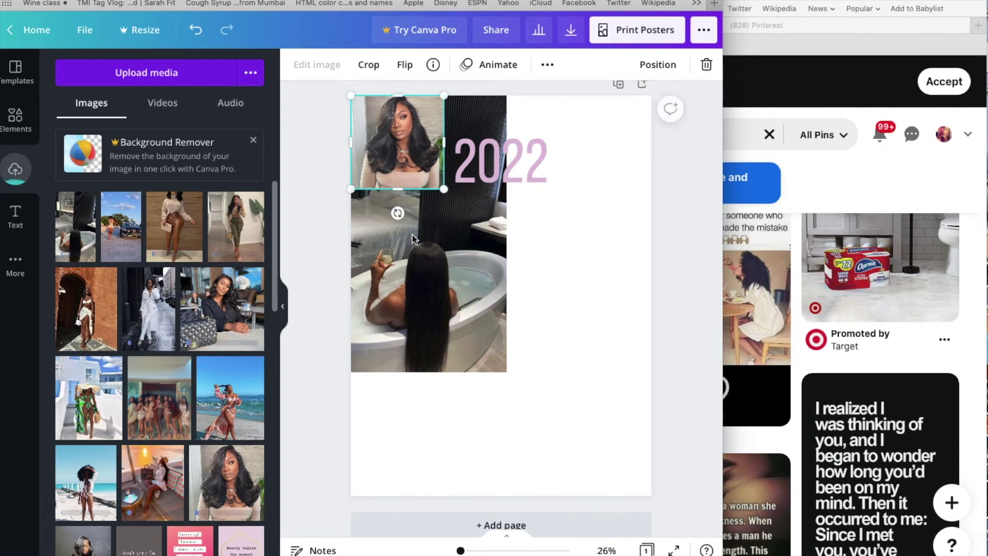
- Add the group photo of women, crop off its upper part, and place it reduced at the centre of the poster's bottom edge
click(174, 418)
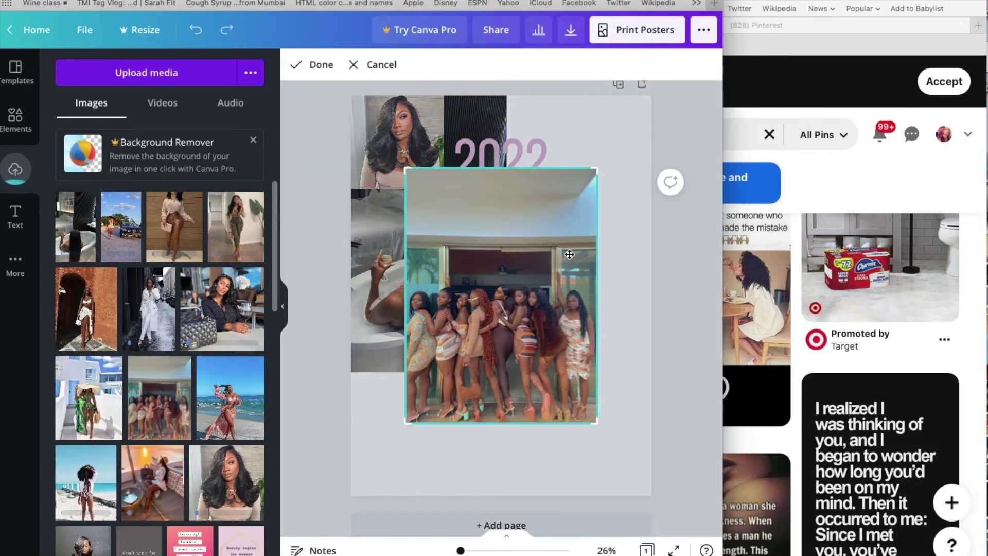
drag(595, 170, 601, 275)
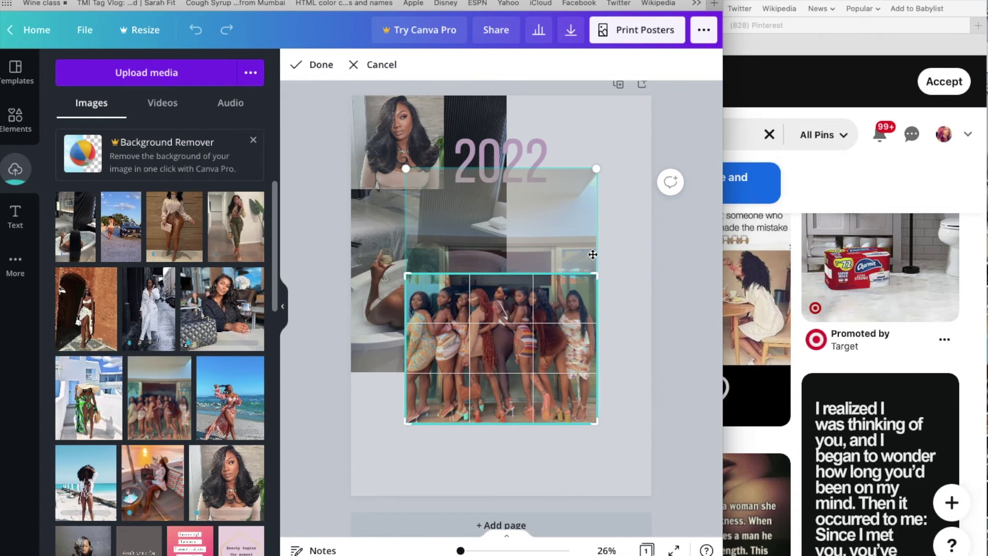
click(317, 74)
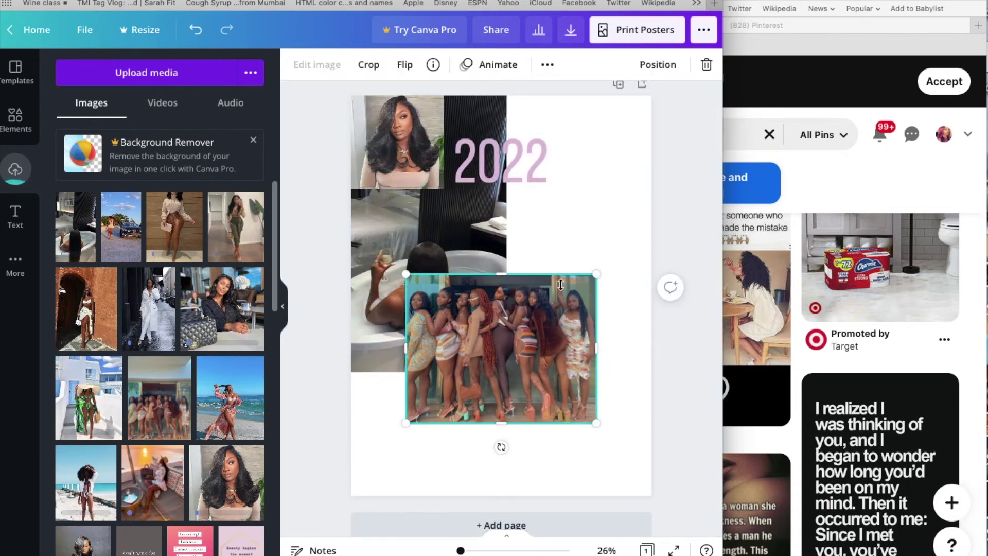
drag(554, 344, 552, 417)
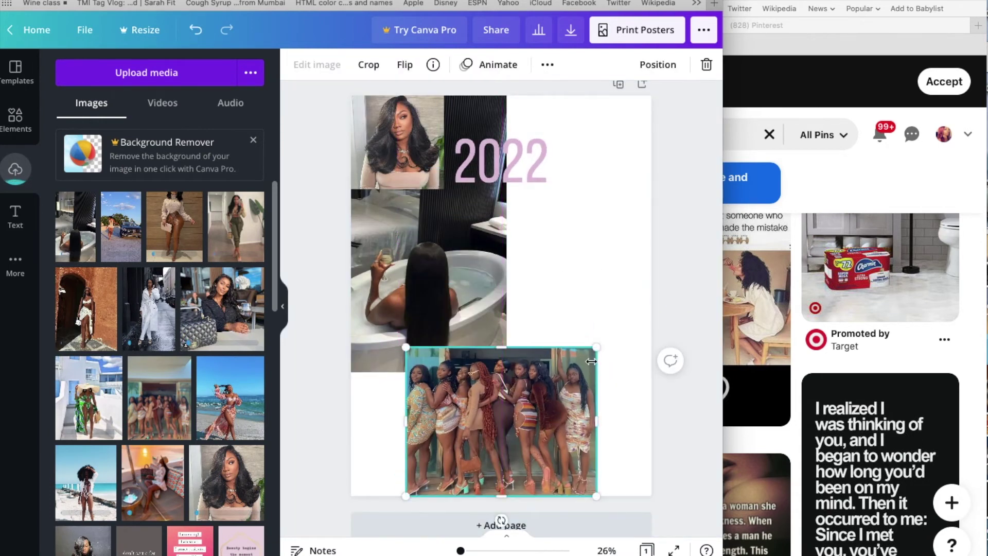
drag(598, 346, 513, 444)
drag(452, 461, 502, 461)
- Add the photo of the woman on the beach, crop off the upper sky, and place it reduced against the poster's right edge
click(245, 409)
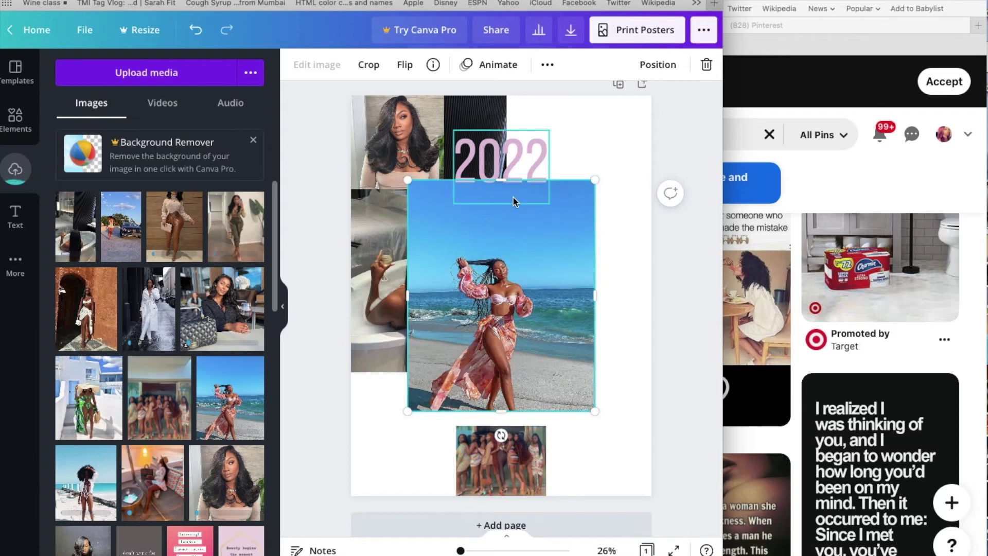
click(369, 64)
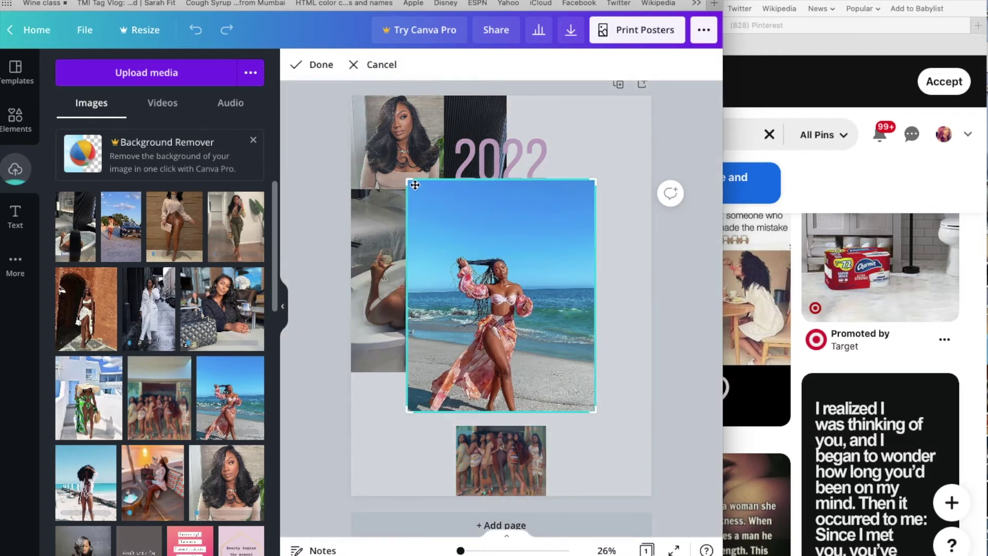
drag(408, 180, 402, 243)
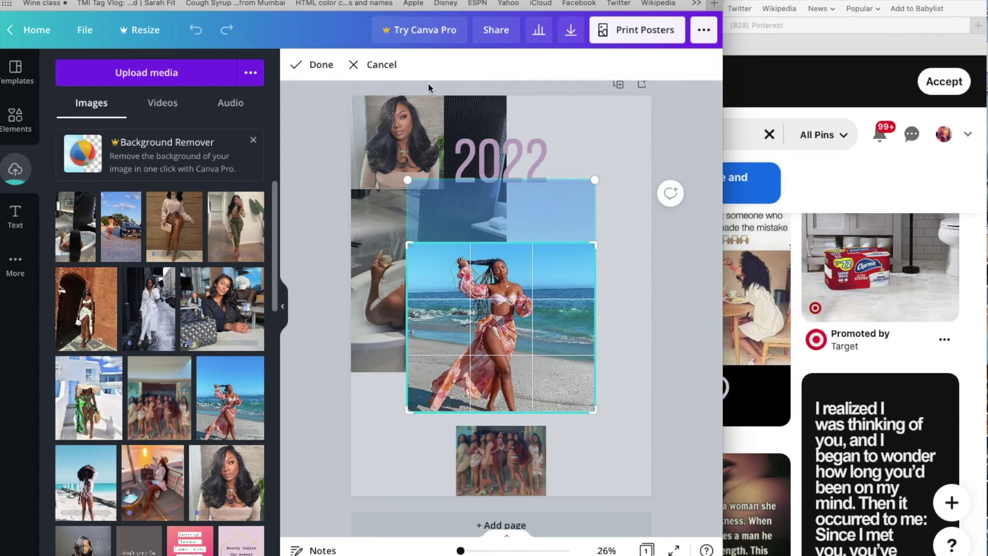
click(313, 64)
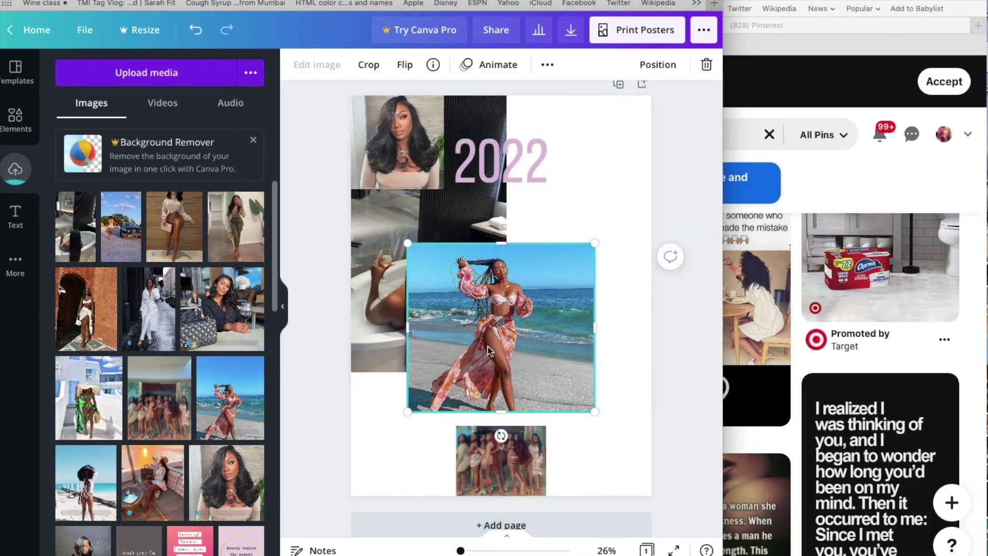
drag(596, 246, 522, 310)
drag(474, 364, 587, 371)
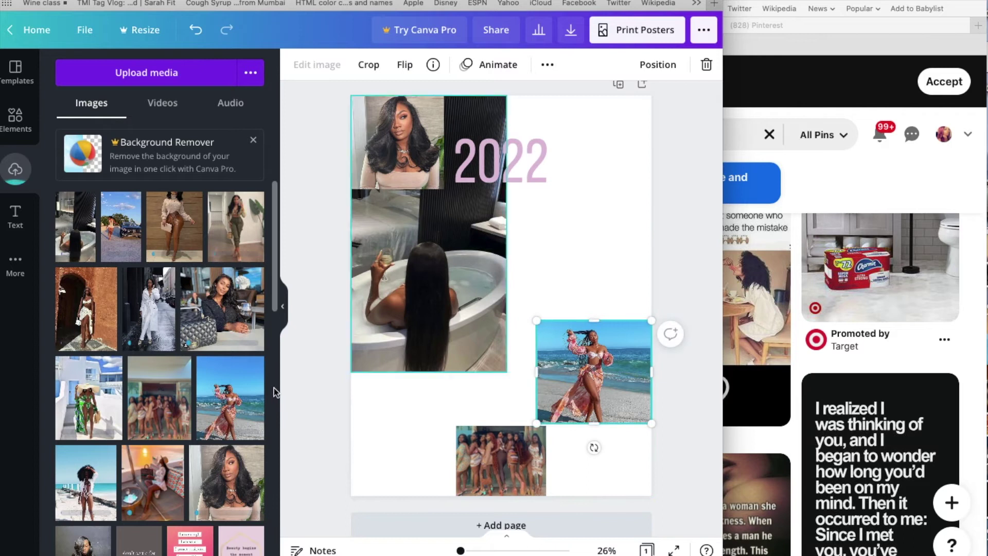
scroll(165, 443, down, 3)
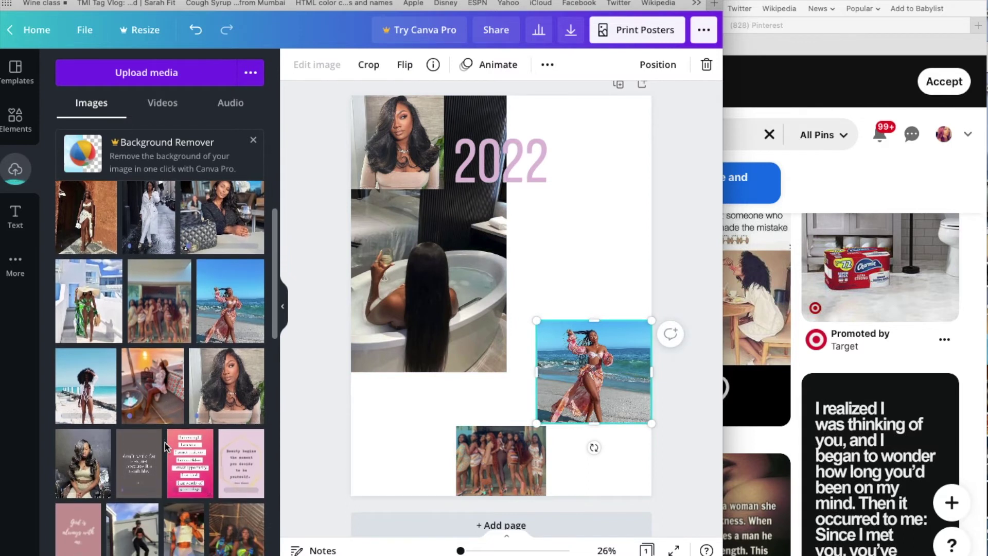
- Add the photo of the woman seated in the dark armchair, place it reduced in the poster's lower-right corner, and trim its upper edge
click(92, 467)
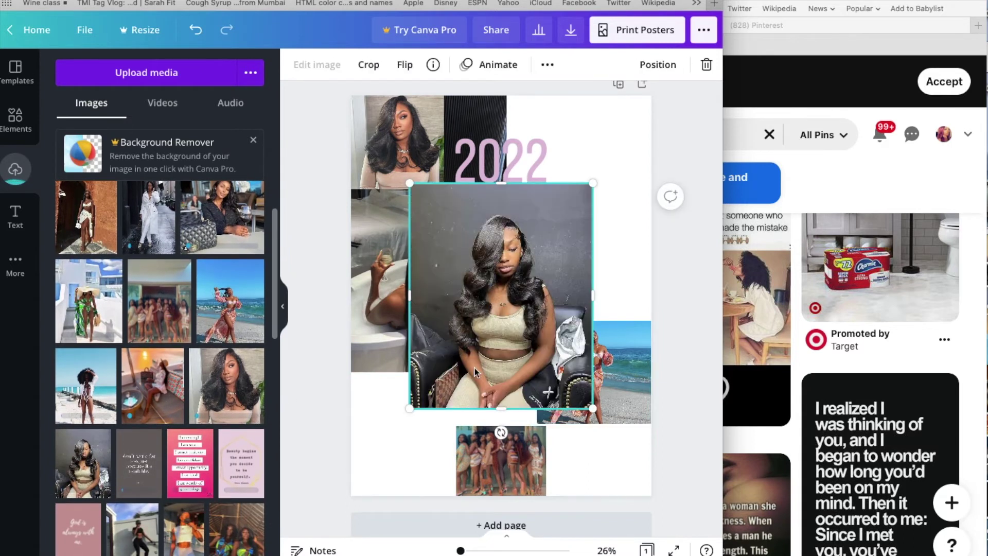
drag(591, 183, 479, 318)
drag(455, 360, 621, 459)
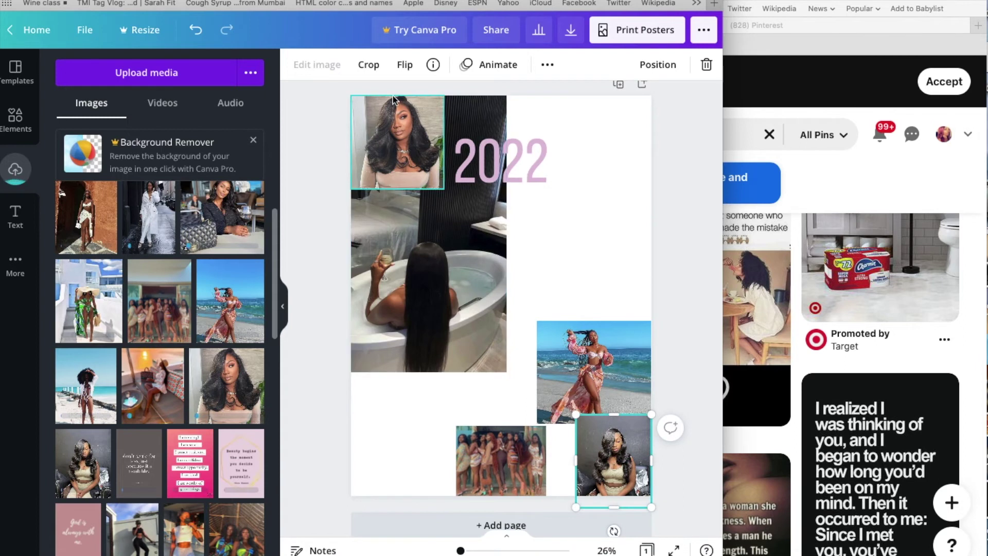
click(369, 65)
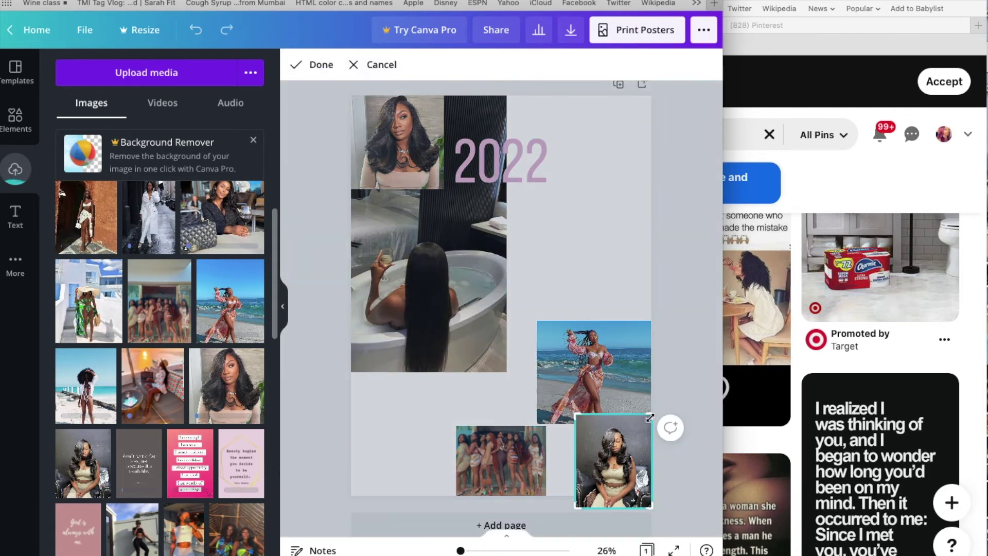
drag(650, 418, 650, 424)
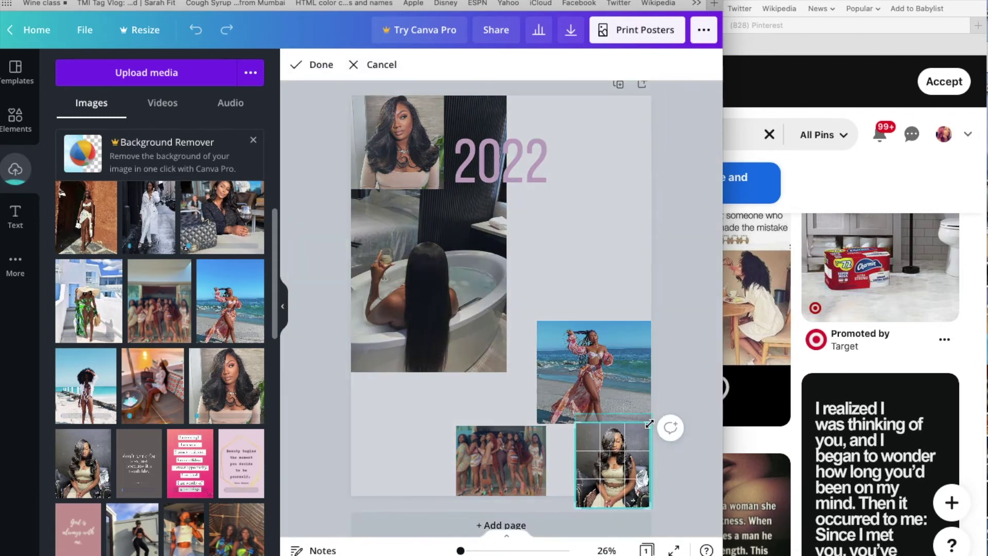
click(673, 392)
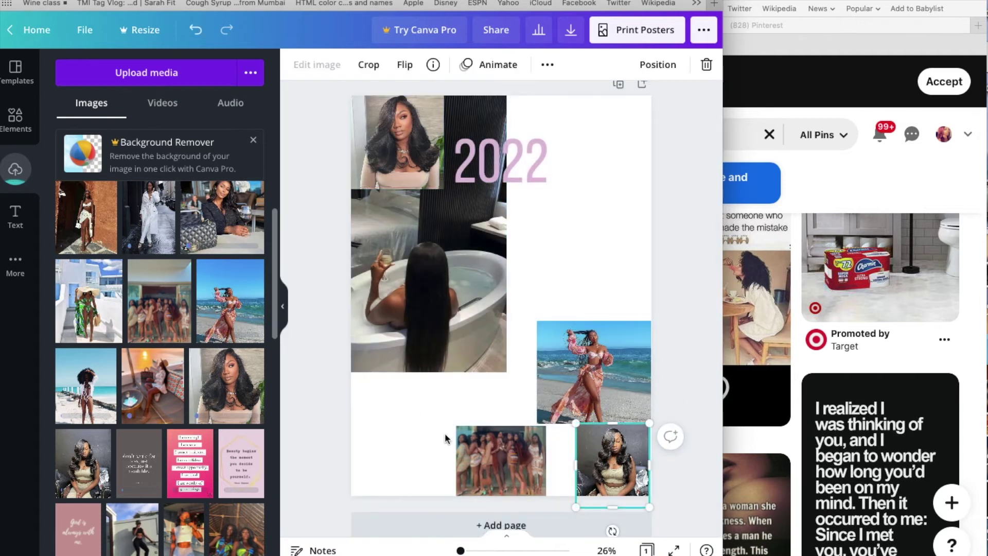
- Nudge the beach photo slightly downward towards the photo of the seated woman
click(383, 473)
click(571, 400)
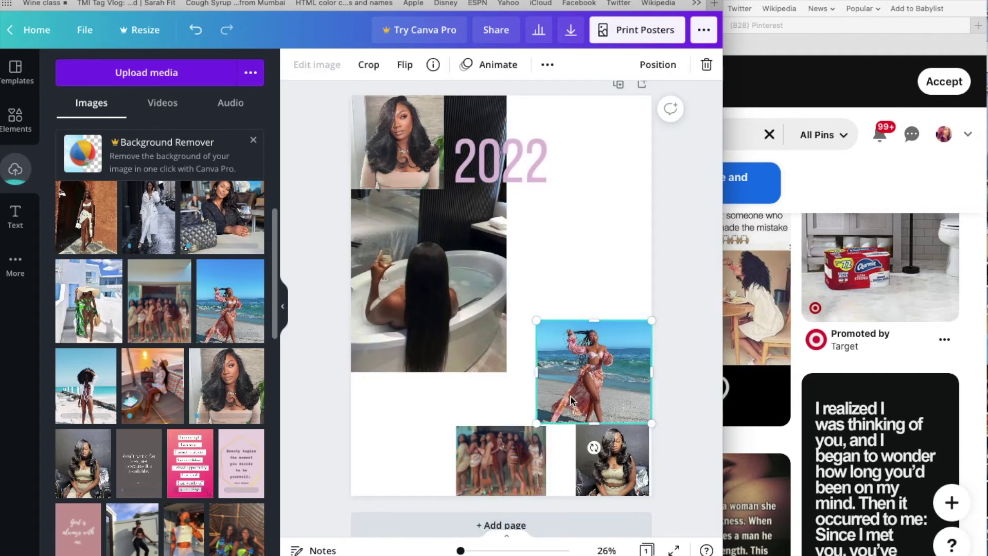
drag(571, 400, 571, 402)
click(635, 459)
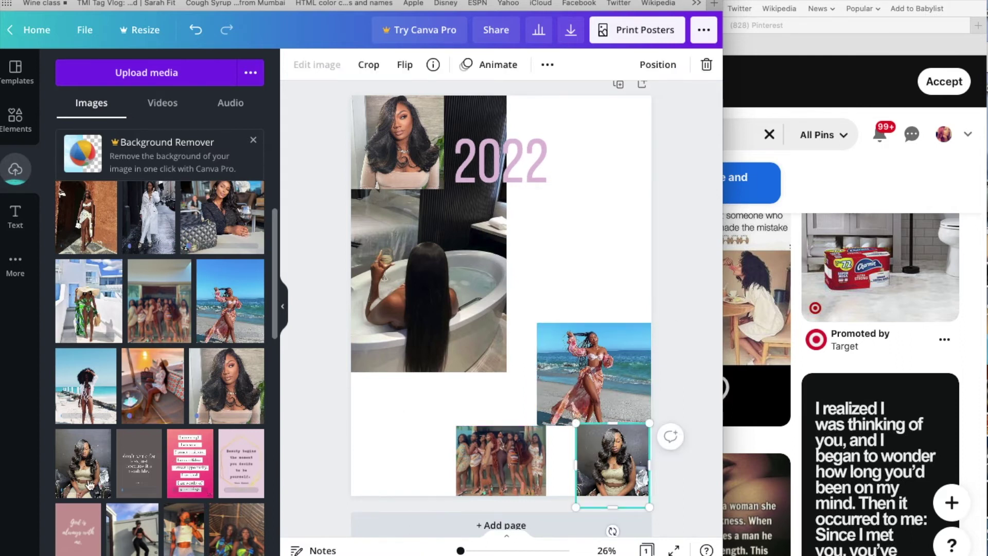
- Add the "God is always with me." quote image, crop it to the text, and place it reduced between the bathtub and beach photos
click(78, 527)
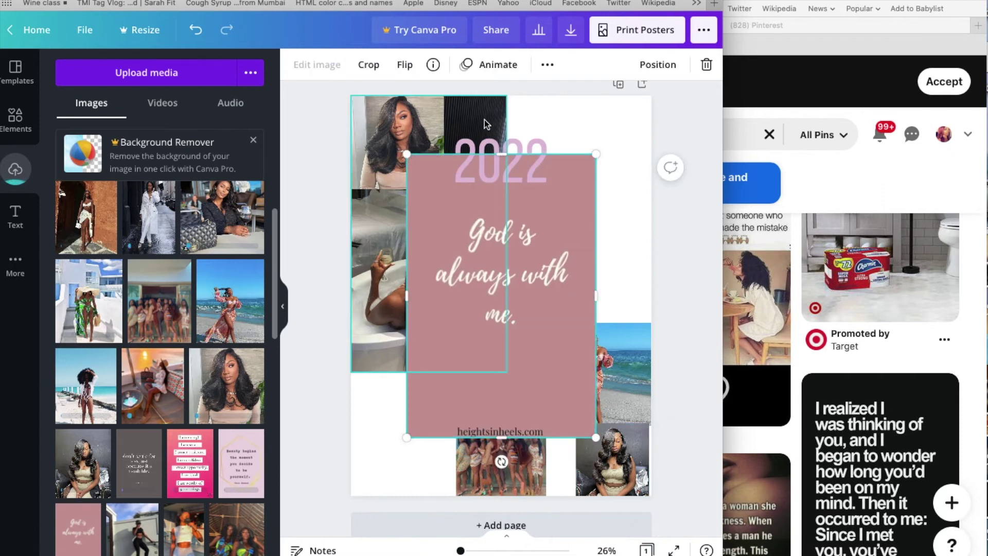
click(375, 65)
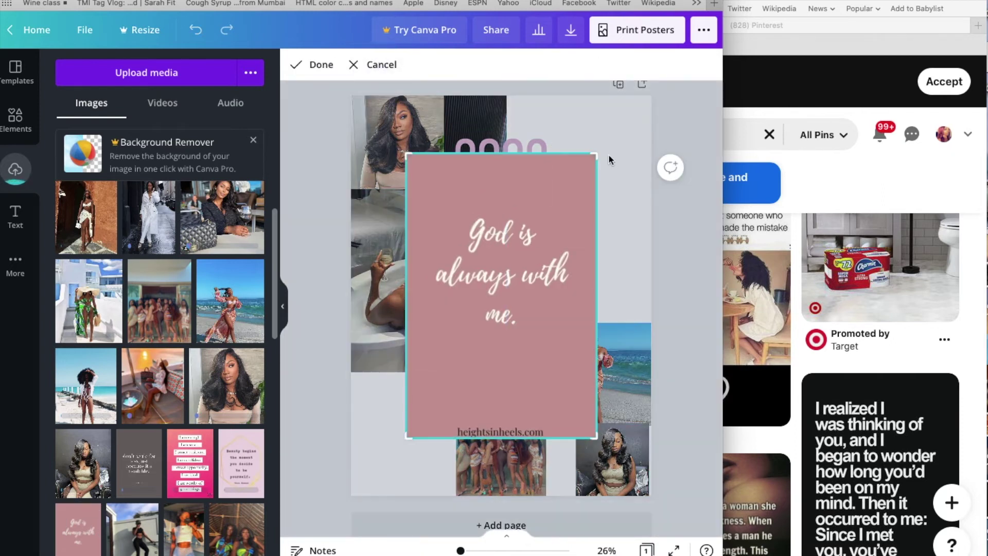
drag(596, 152, 588, 211)
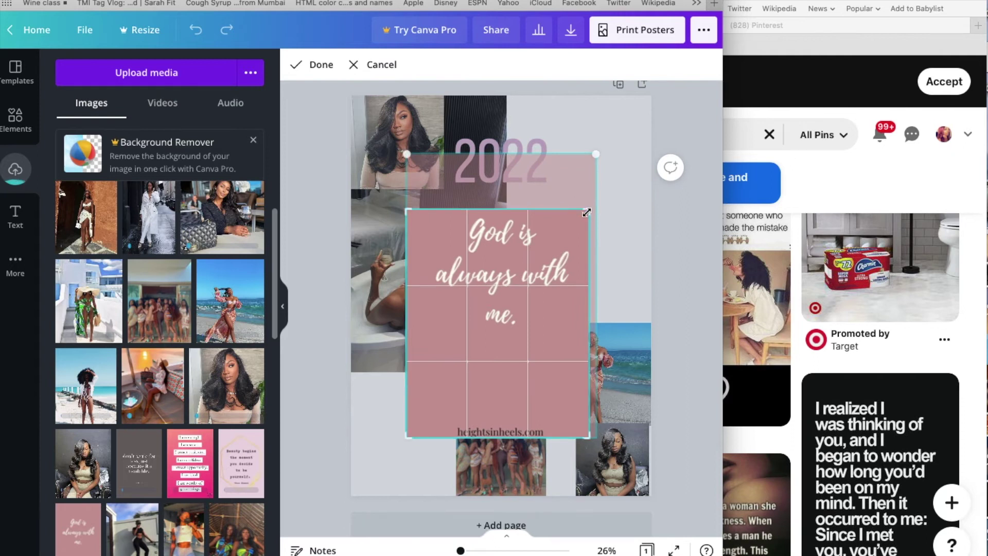
drag(585, 434, 591, 333)
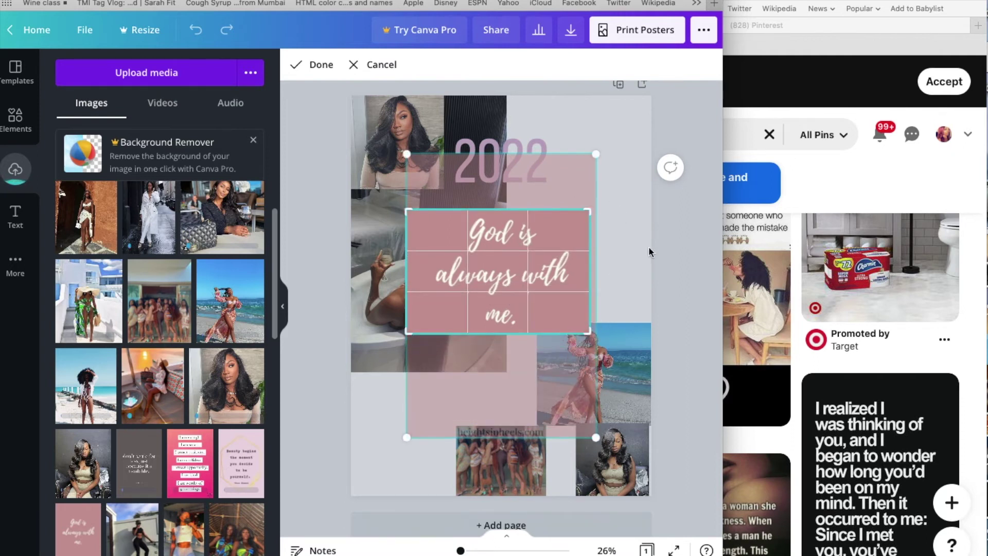
click(314, 65)
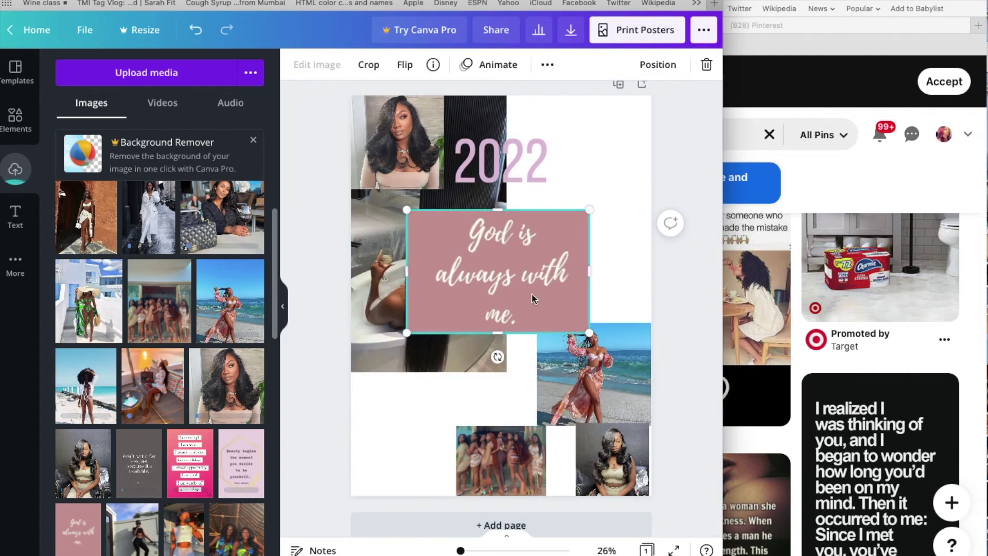
drag(590, 209, 511, 267)
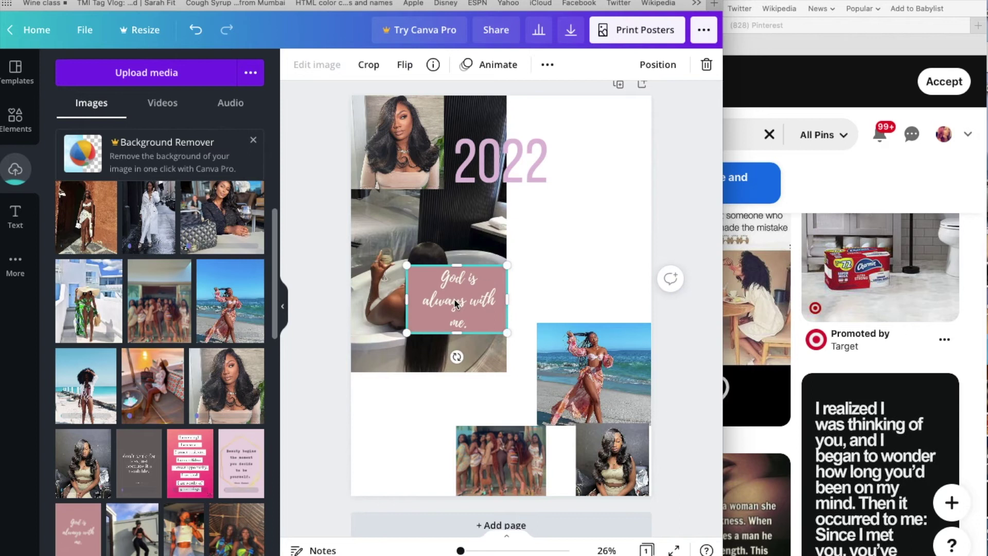
drag(470, 311, 504, 339)
click(417, 432)
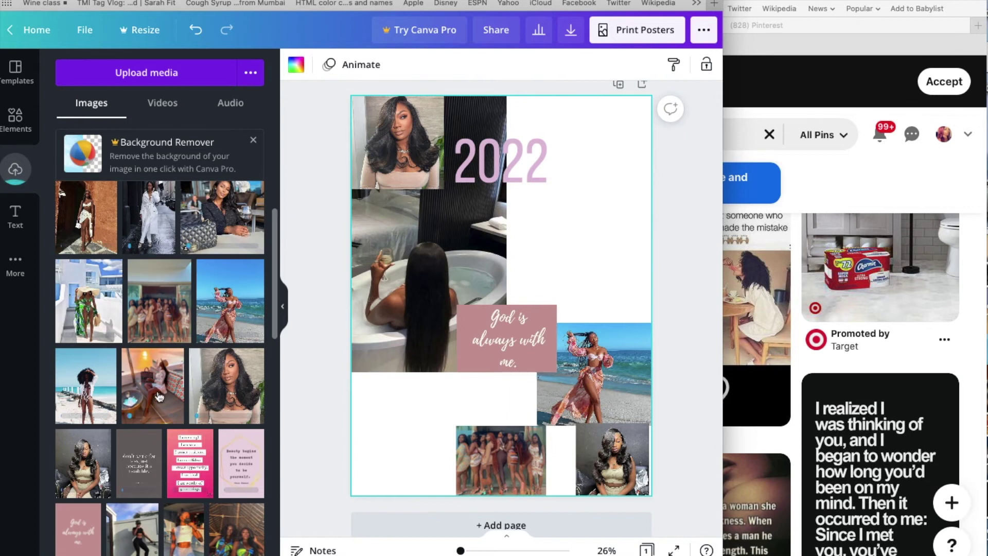
- Add the photo of the woman wearing a face mask and place it reduced in the poster's lower-left corner
scroll(159, 396, down, 6)
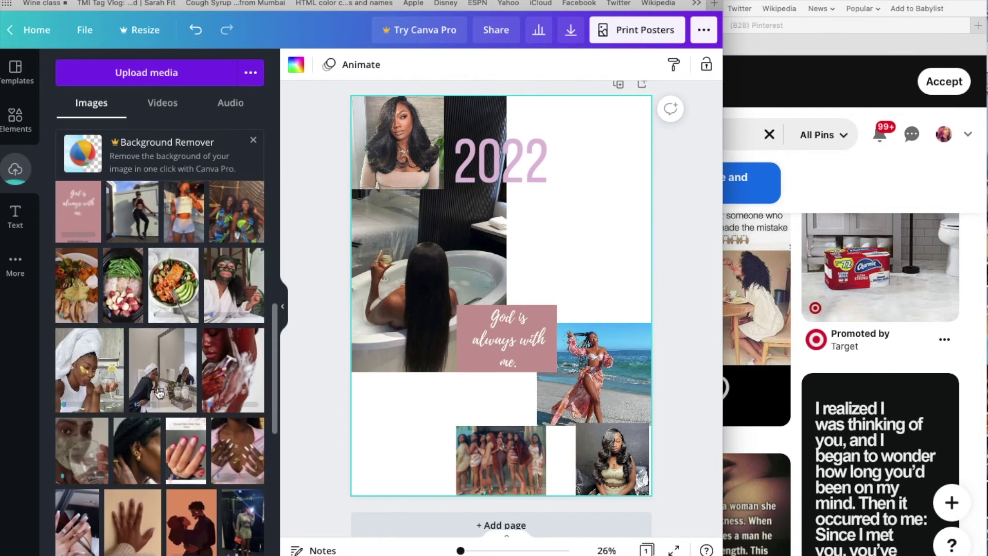
scroll(159, 393, down, 1)
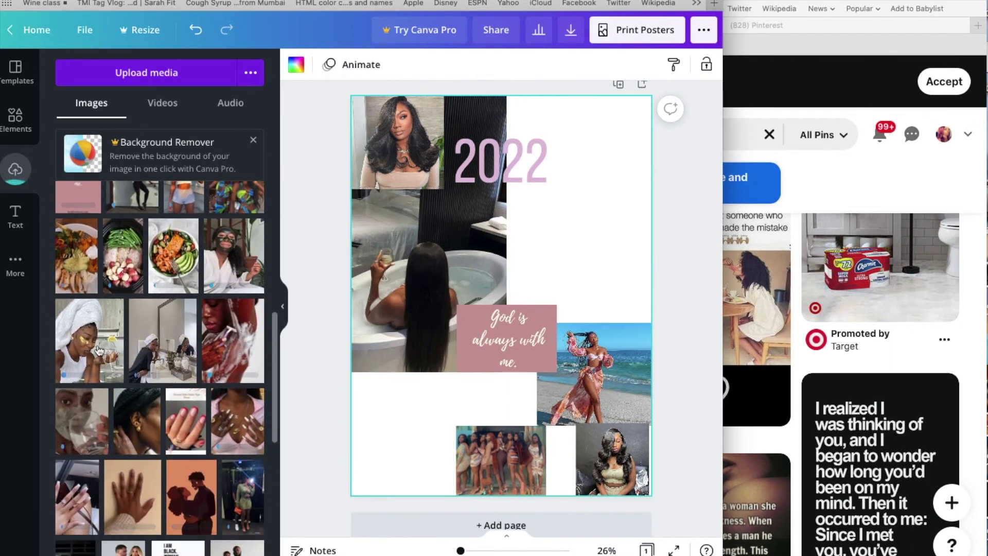
drag(235, 256, 494, 280)
drag(590, 181, 502, 296)
drag(462, 331, 391, 420)
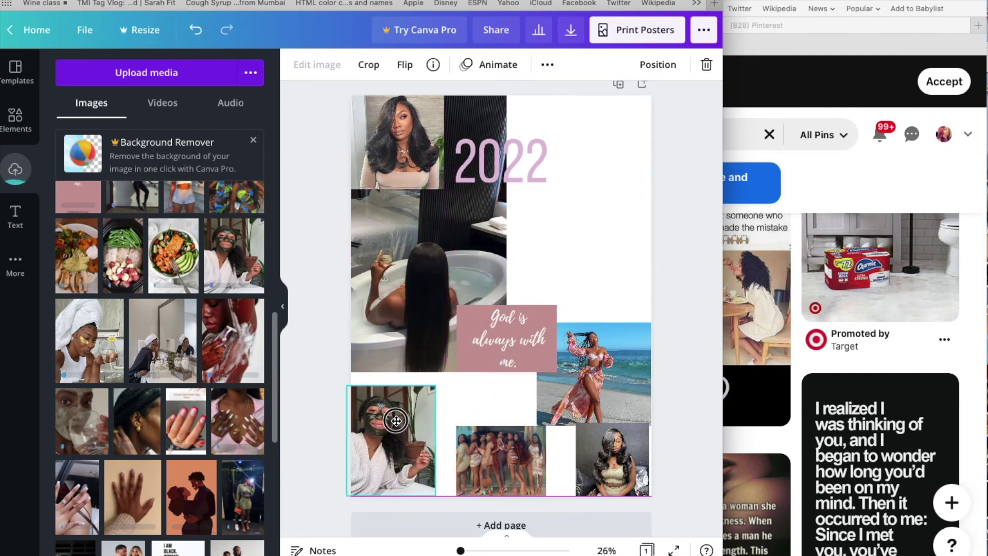
drag(435, 386, 428, 403)
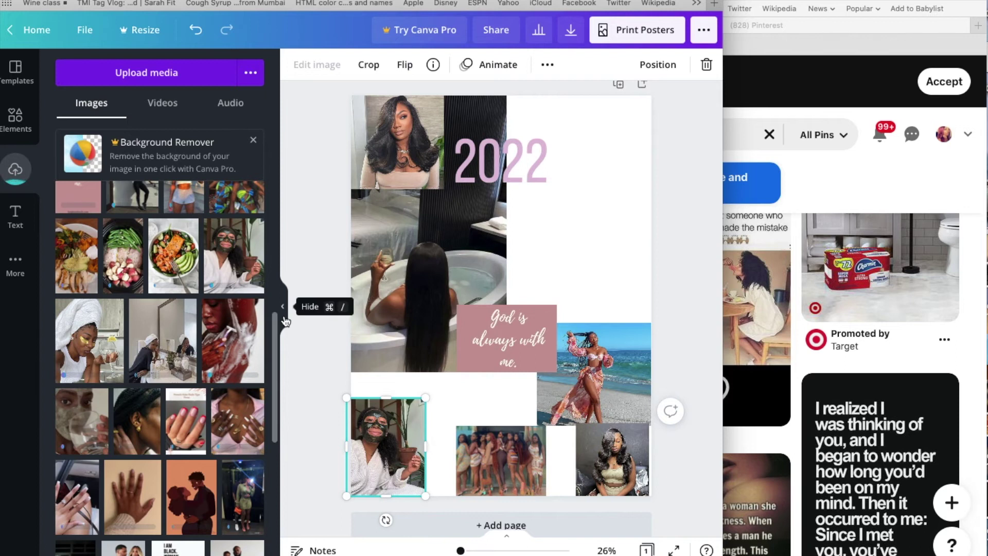
- Add the mirror selfie in olive trousers, crop off both sides, and place it reduced at the poster's upper edge beside the portrait
scroll(111, 450, down, 2)
scroll(112, 452, up, 5)
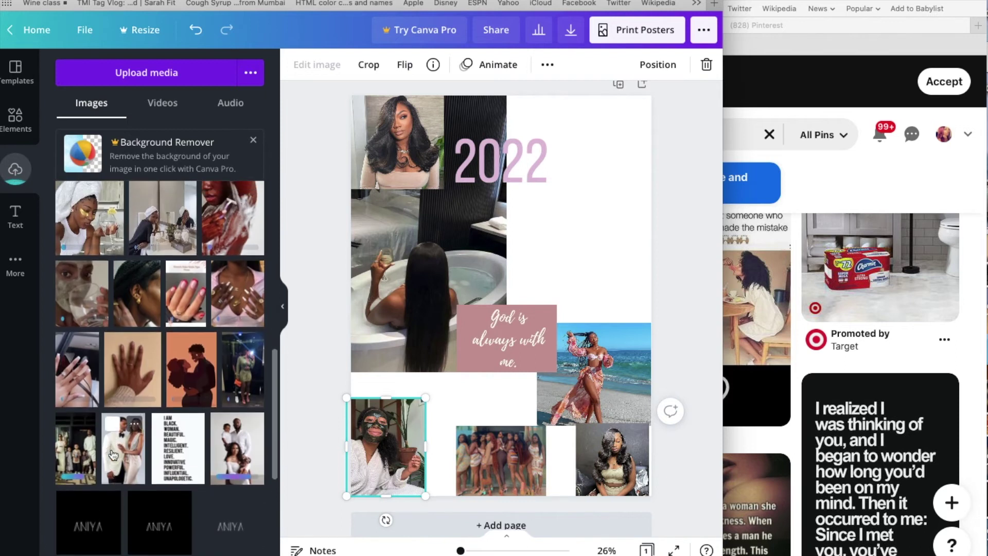
scroll(113, 455, up, 3)
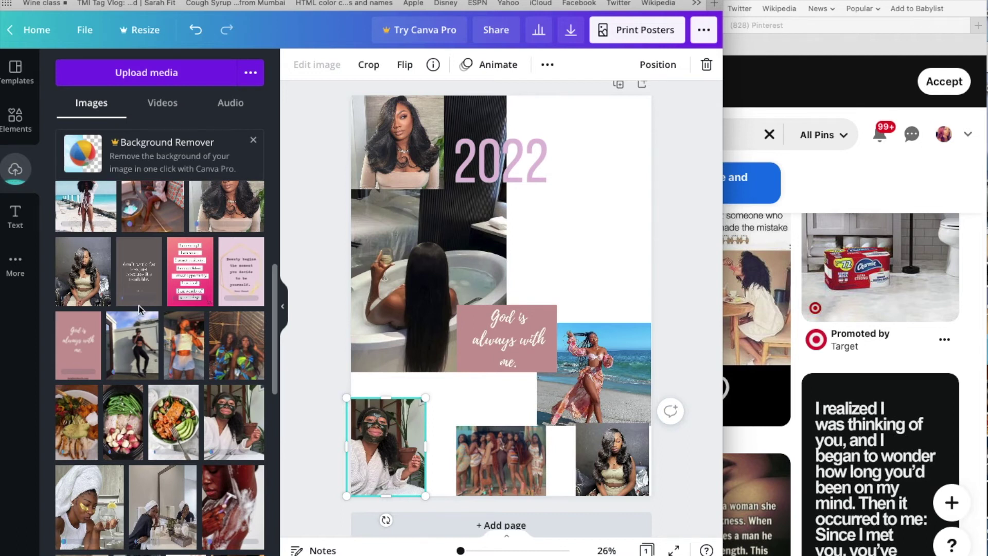
scroll(138, 307, up, 9)
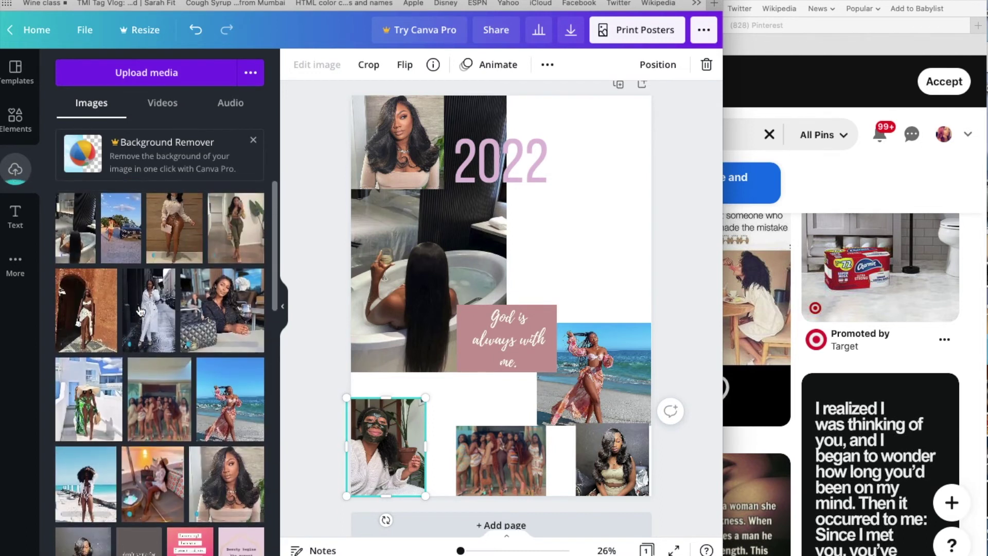
click(252, 225)
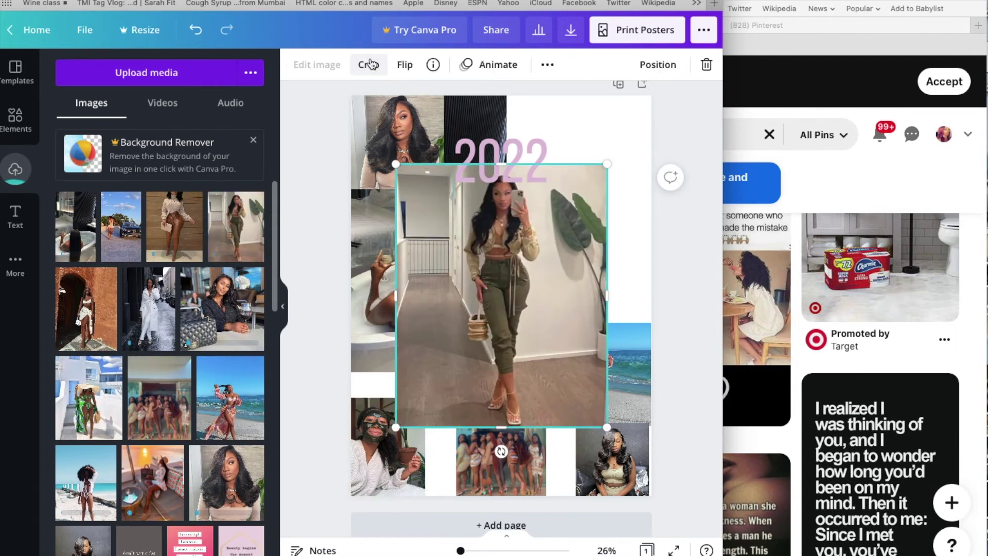
click(369, 65)
drag(395, 164, 454, 166)
drag(609, 167, 552, 164)
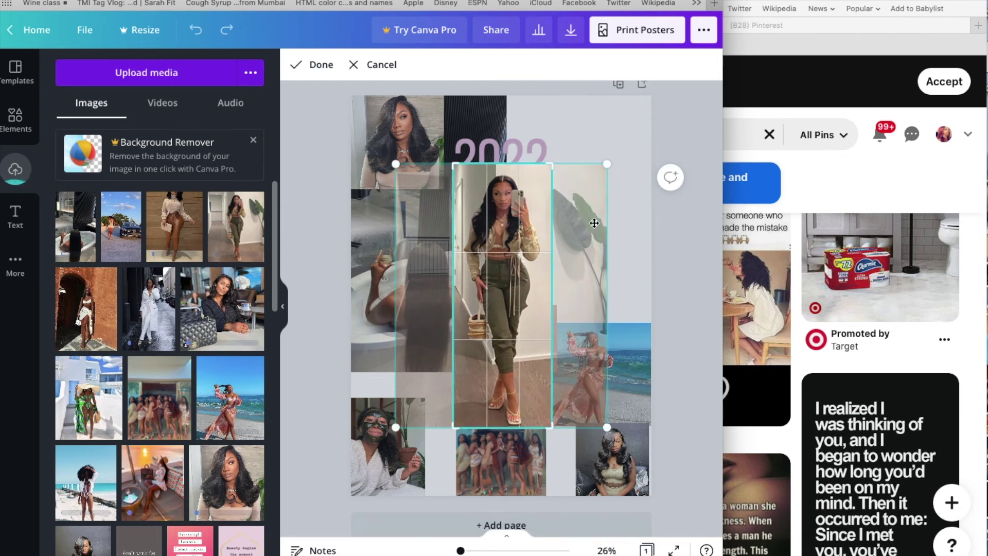
click(311, 64)
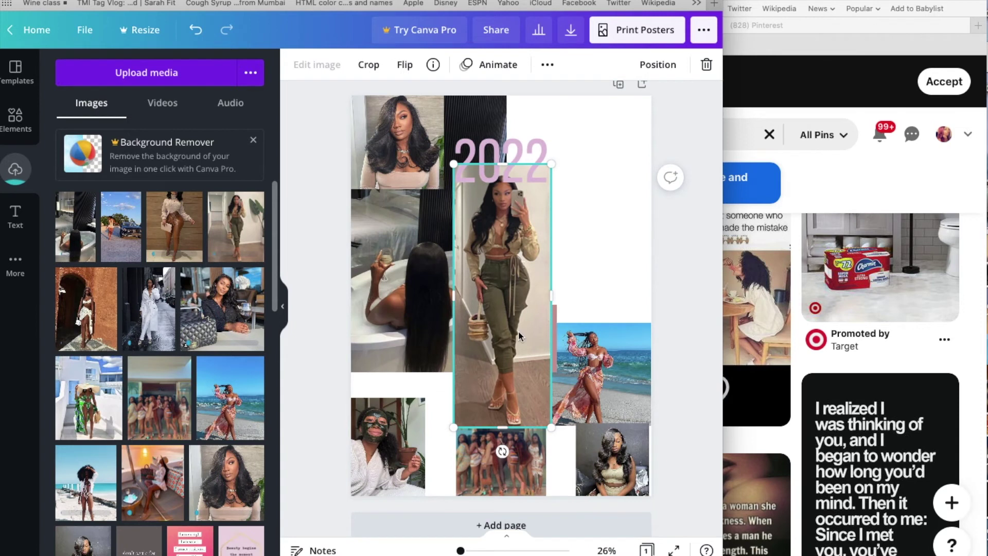
drag(553, 161, 529, 225)
drag(506, 284, 497, 162)
- Enlarge the upper-left portrait slightly and shift the olive-trousers photo a little to the right so the two photos meet
click(441, 168)
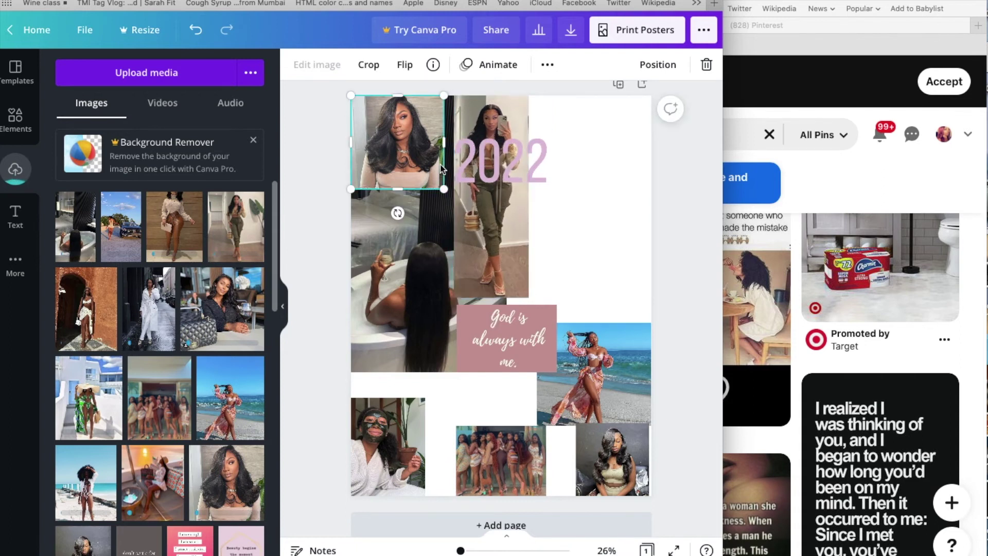
drag(446, 143, 449, 142)
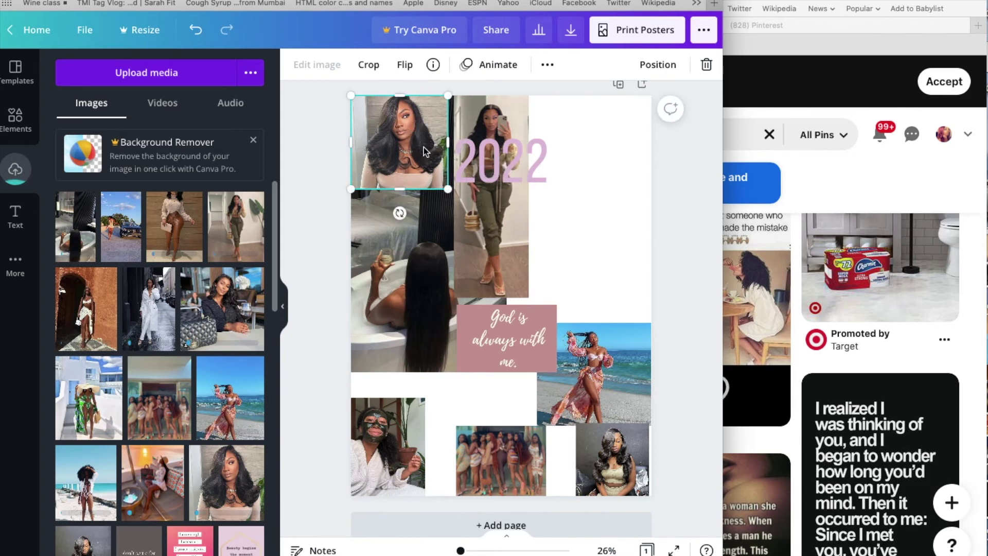
drag(449, 191, 454, 194)
click(555, 303)
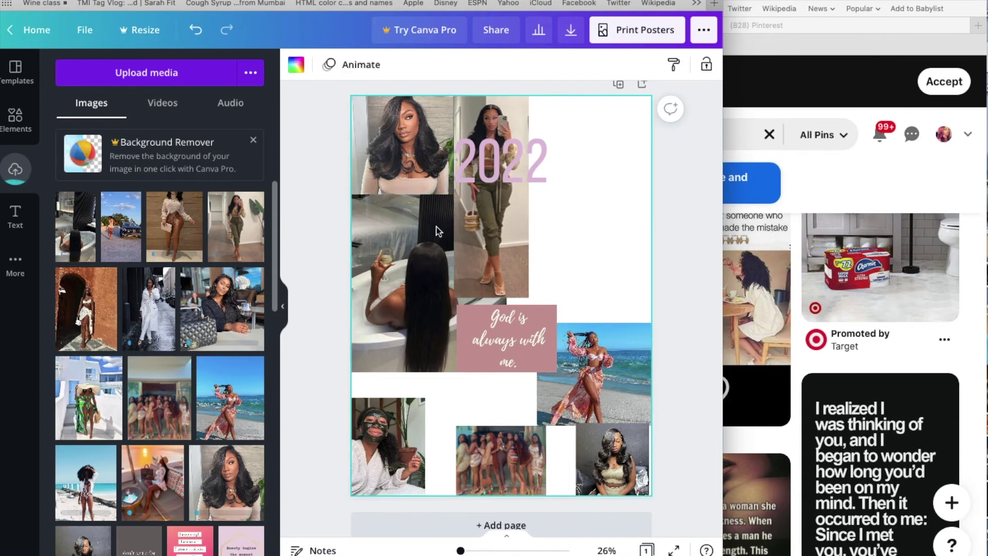
drag(467, 254, 487, 234)
click(326, 381)
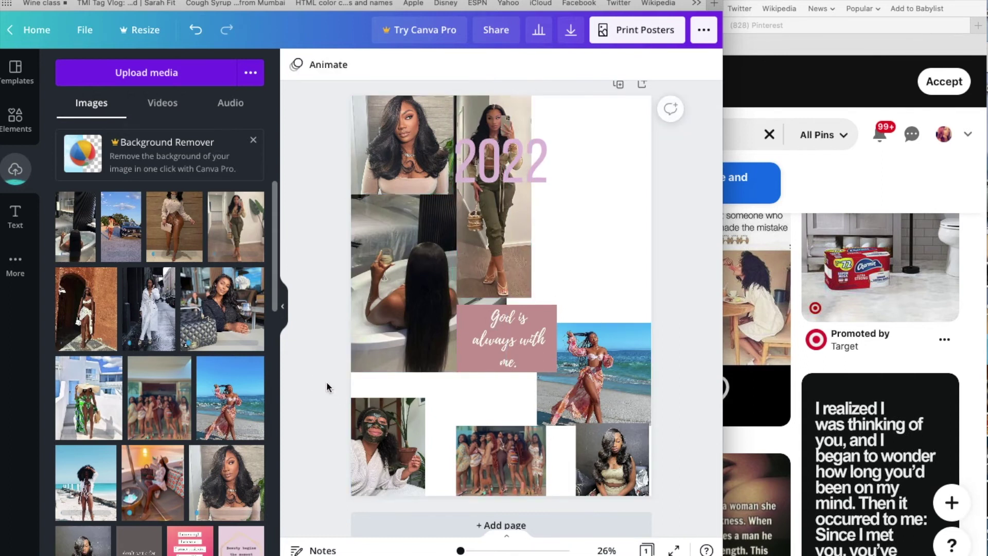
click(419, 178)
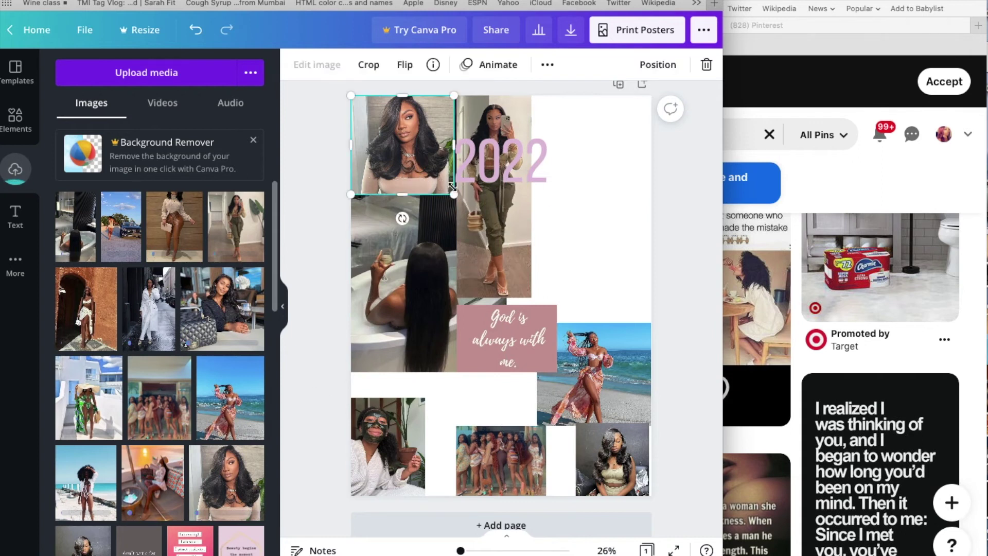
drag(455, 195, 457, 198)
click(309, 289)
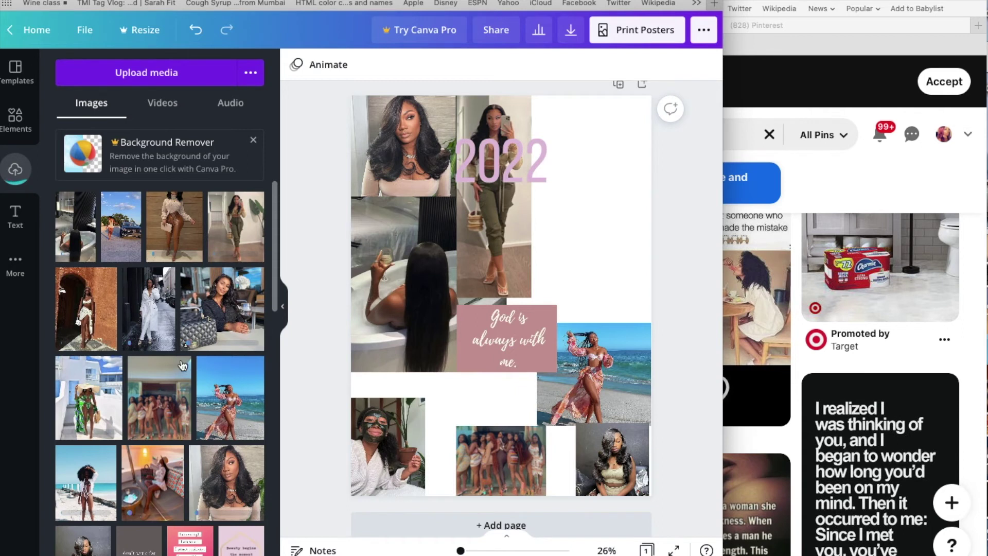
- Add the embracing couple illustration, crop off its upper part, and place it reduced at the poster's right edge above the beach photo
scroll(182, 366, down, 3)
scroll(183, 366, down, 3)
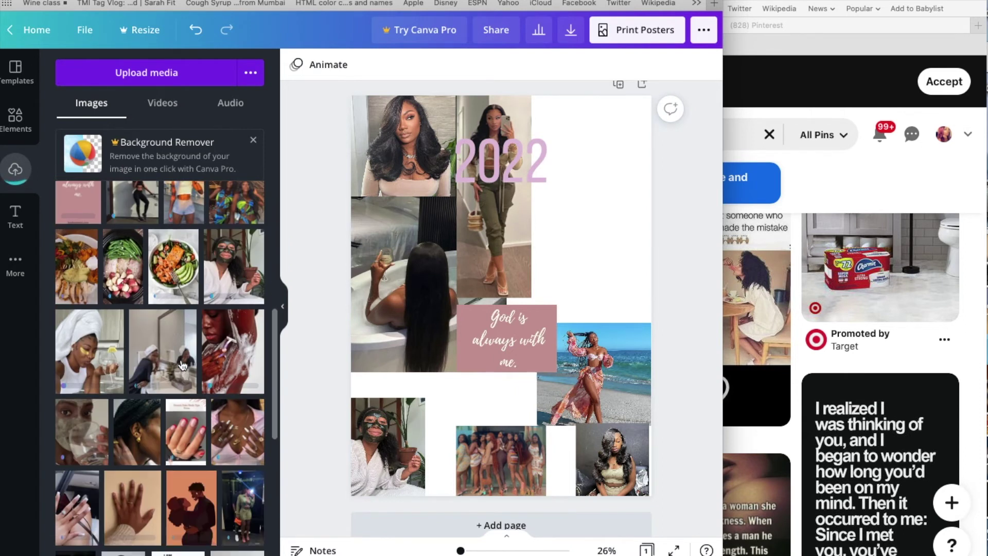
scroll(178, 388, down, 3)
click(187, 438)
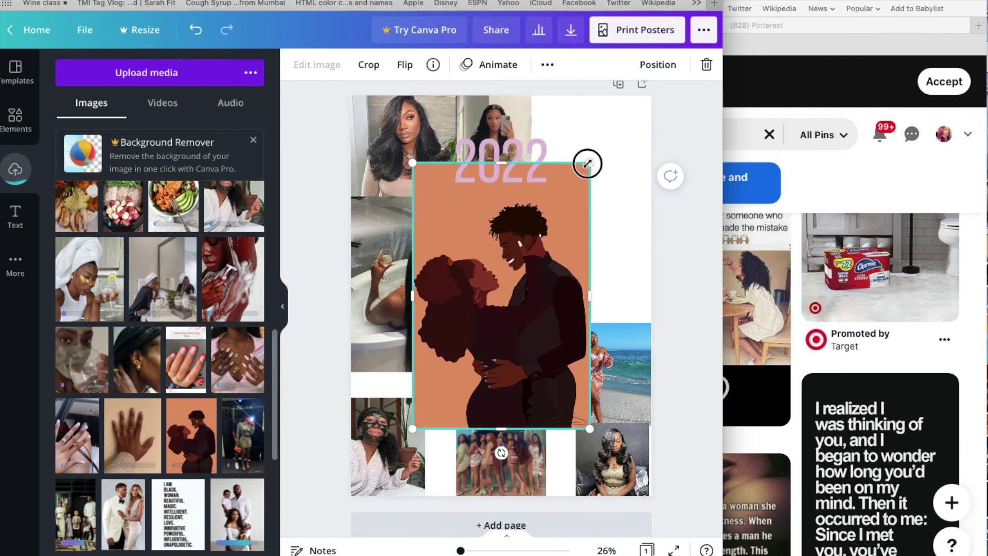
double_click(509, 170)
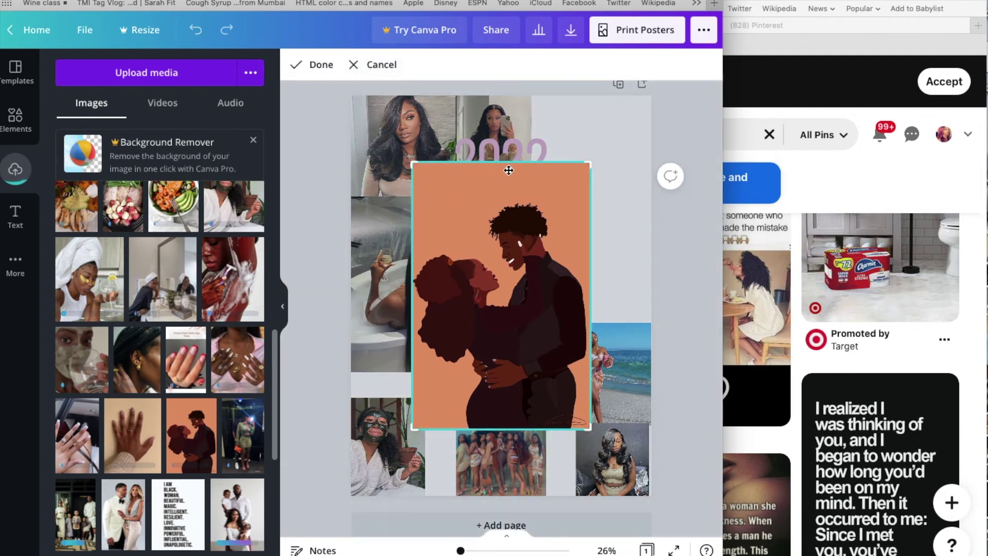
drag(590, 163, 585, 200)
click(315, 65)
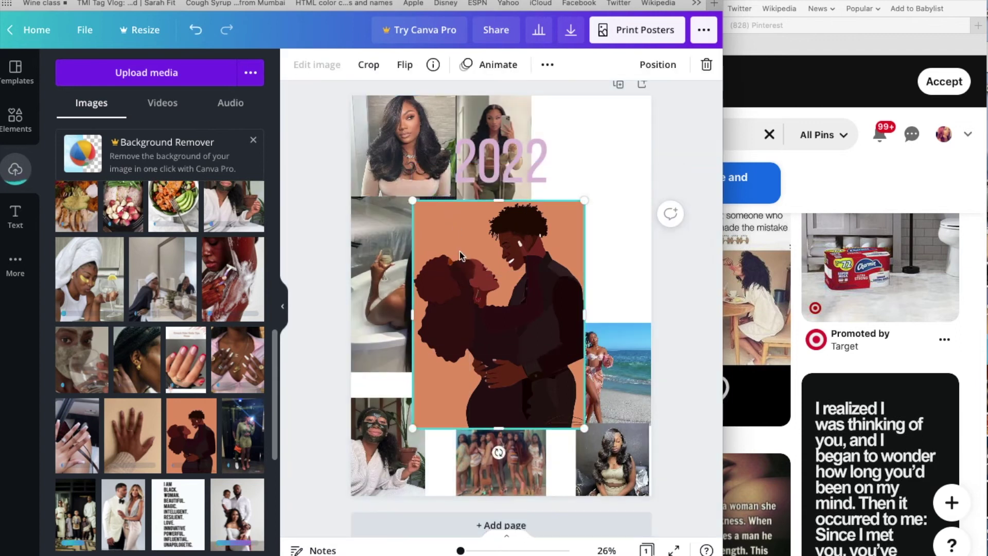
drag(521, 333, 583, 301)
drag(502, 385, 569, 296)
drag(593, 245, 601, 252)
drag(633, 206, 616, 276)
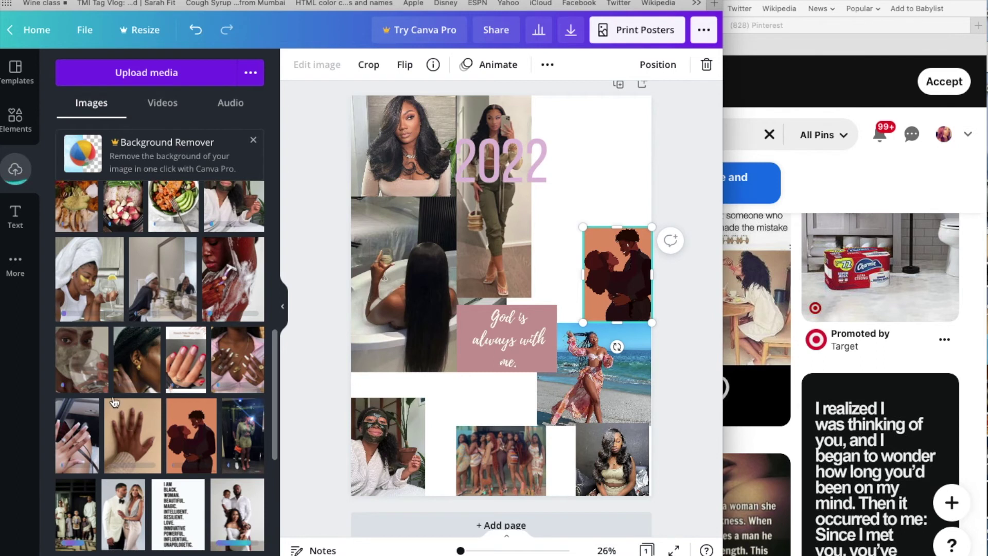
- Add the uploaded salmon and avocado bowl photo and place it reduced beneath the bathtub photo, beside the face mask photo
scroll(146, 332, up, 3)
scroll(145, 332, up, 1)
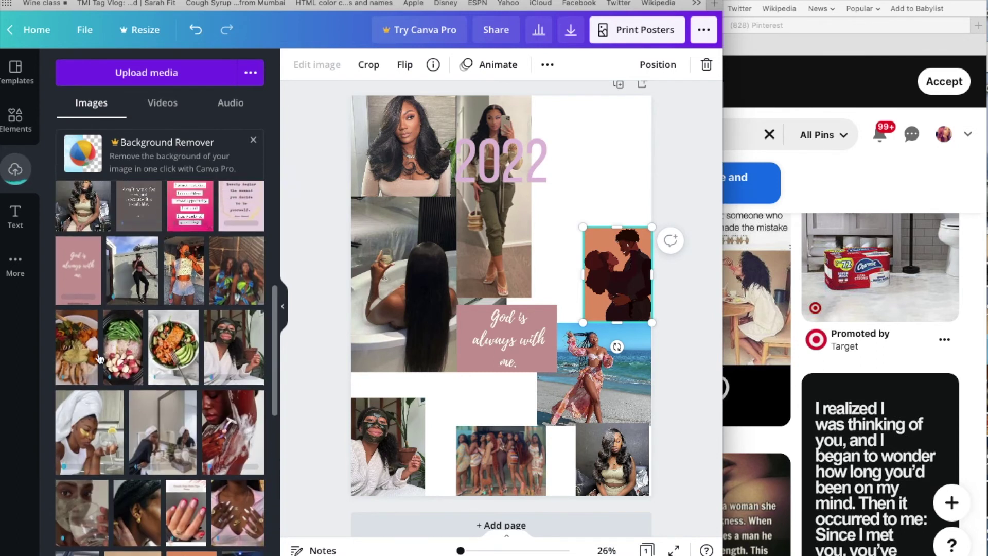
click(166, 349)
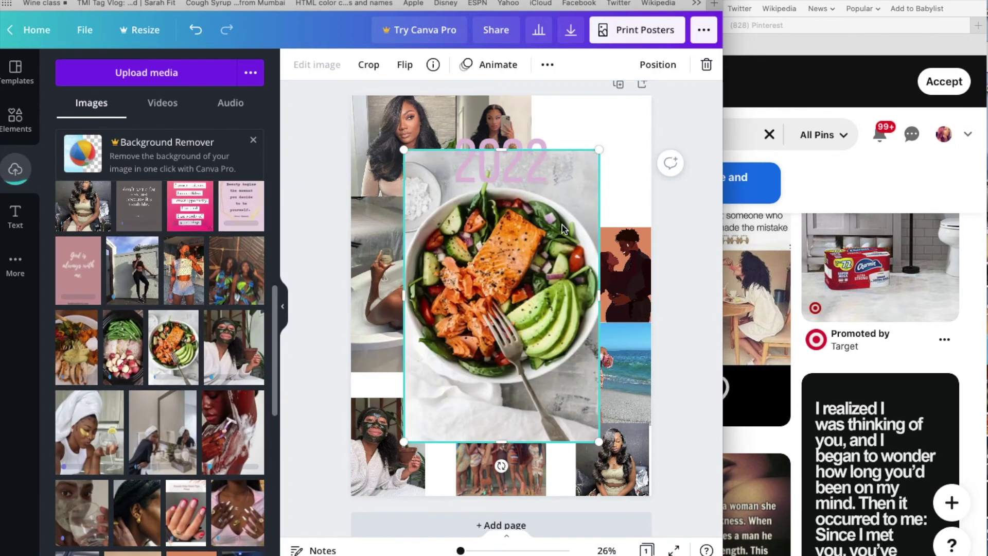
drag(601, 148, 493, 363)
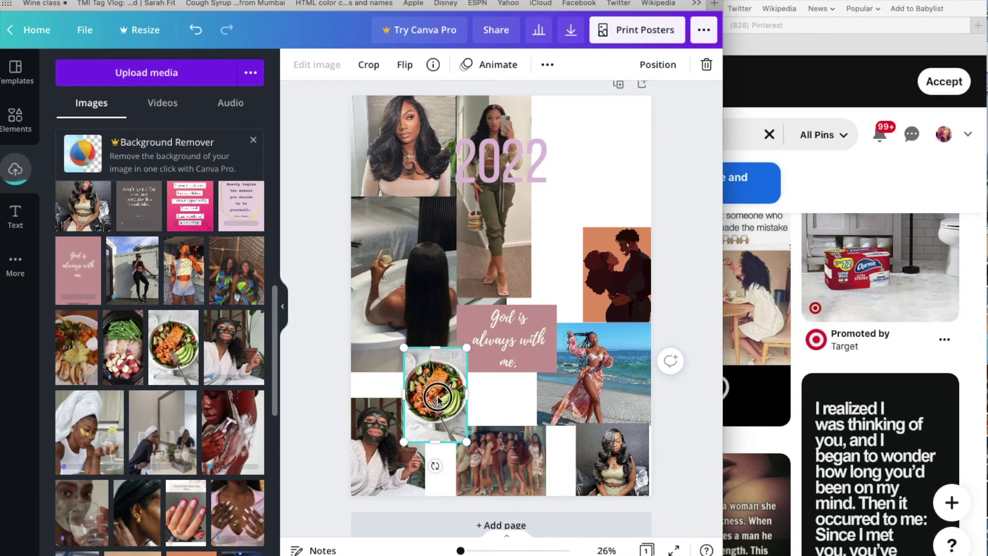
drag(441, 404, 445, 400)
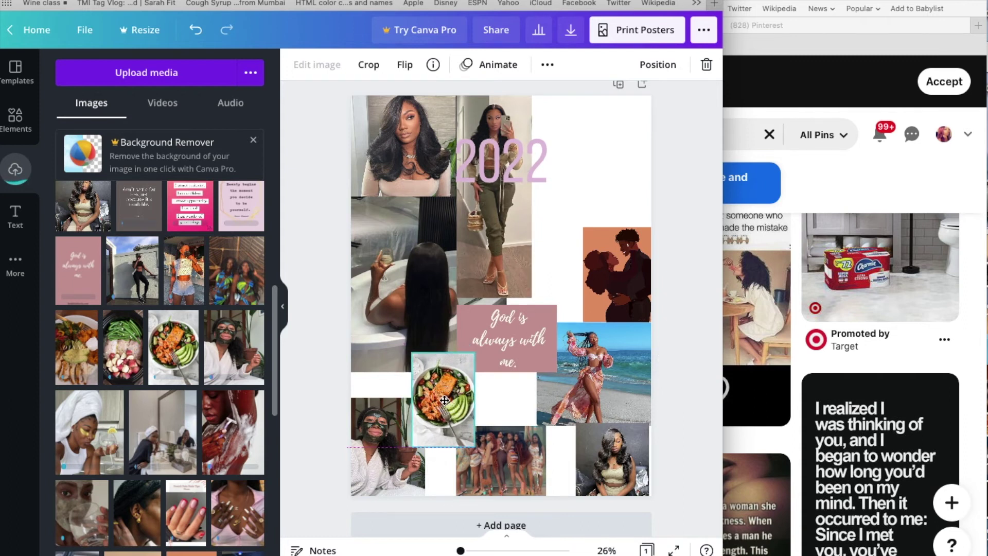
- Crop narrow strips off the upper and lower edges of the salmon bowl photo
double_click(444, 400)
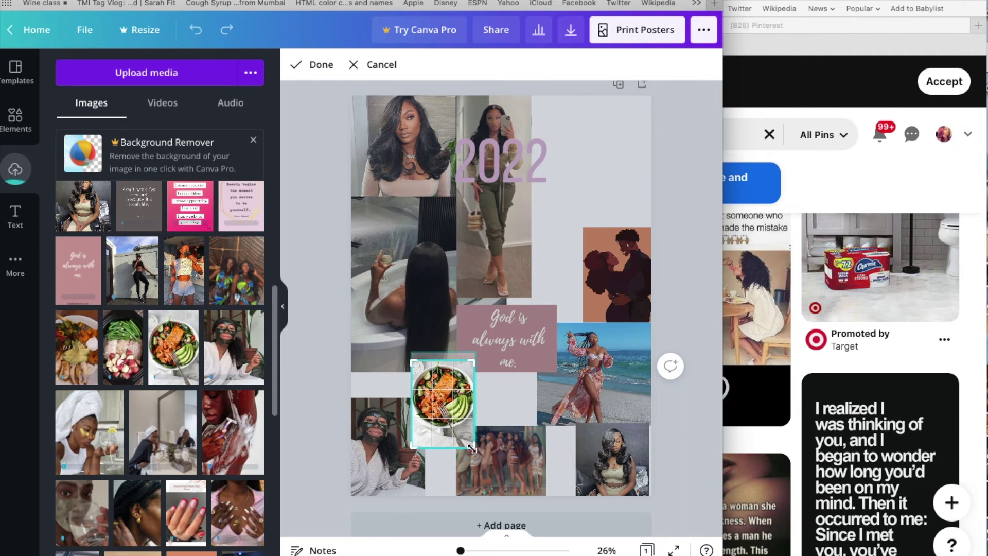
drag(472, 448, 471, 433)
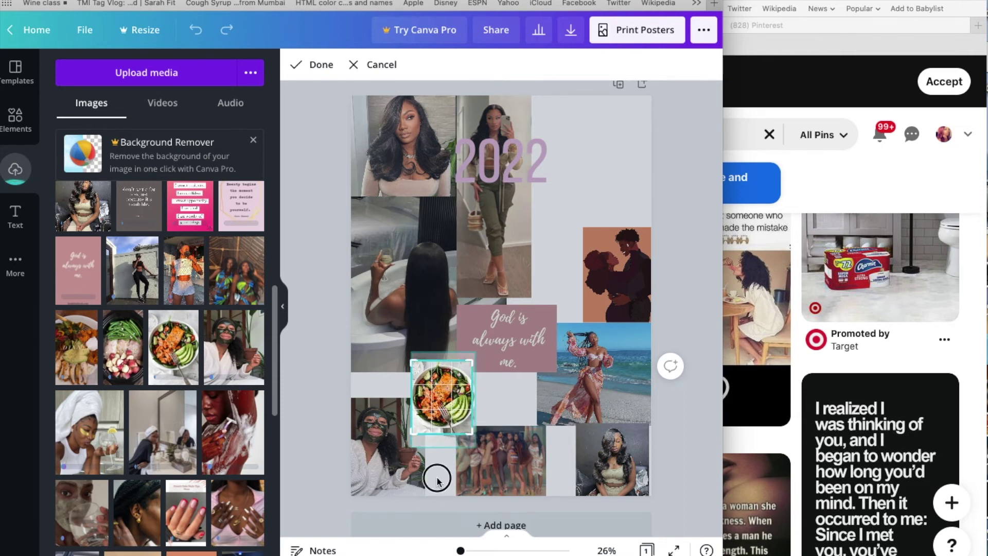
click(437, 481)
click(286, 471)
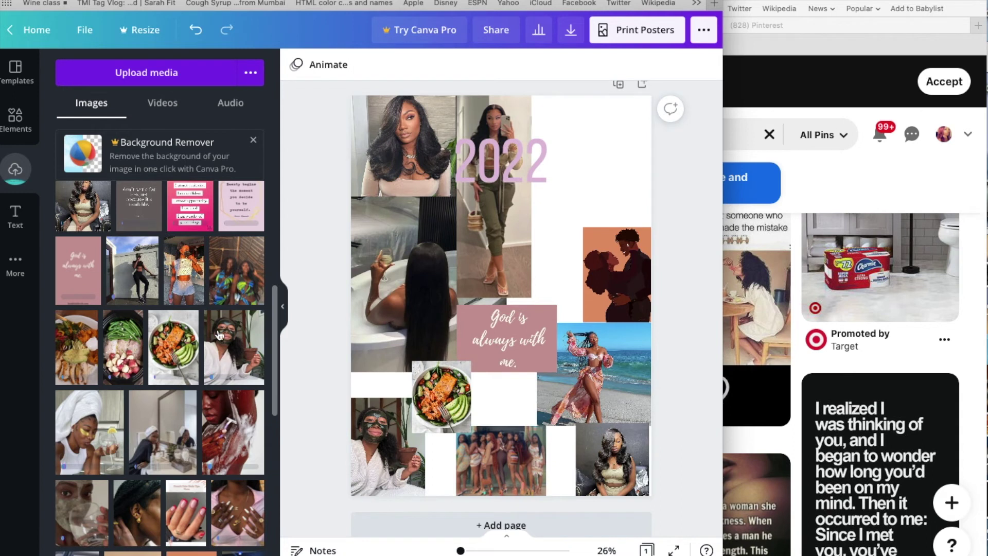
- Add the photo of the woman in white by the orange archway, reduce it, and crop off its upper part
scroll(219, 334, up, 5)
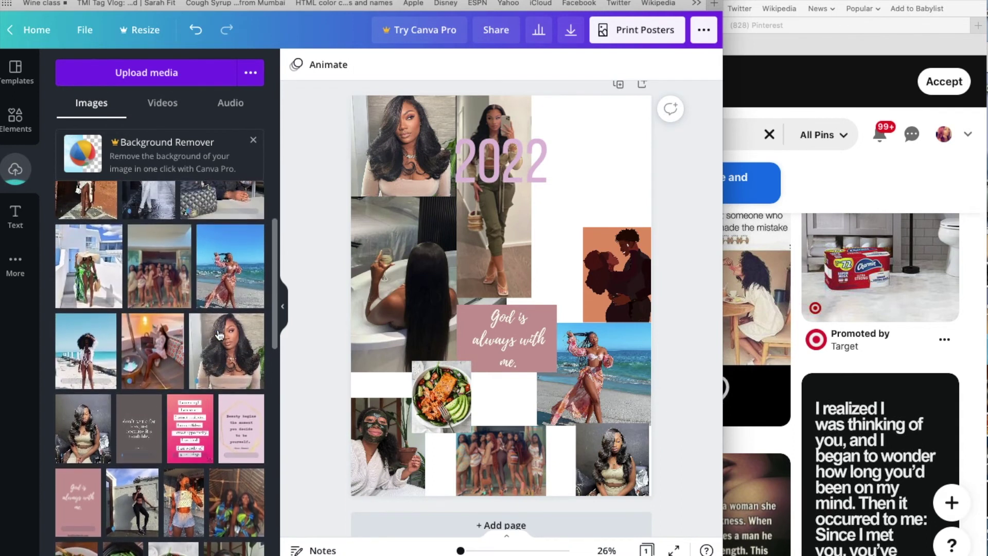
scroll(220, 324, up, 1)
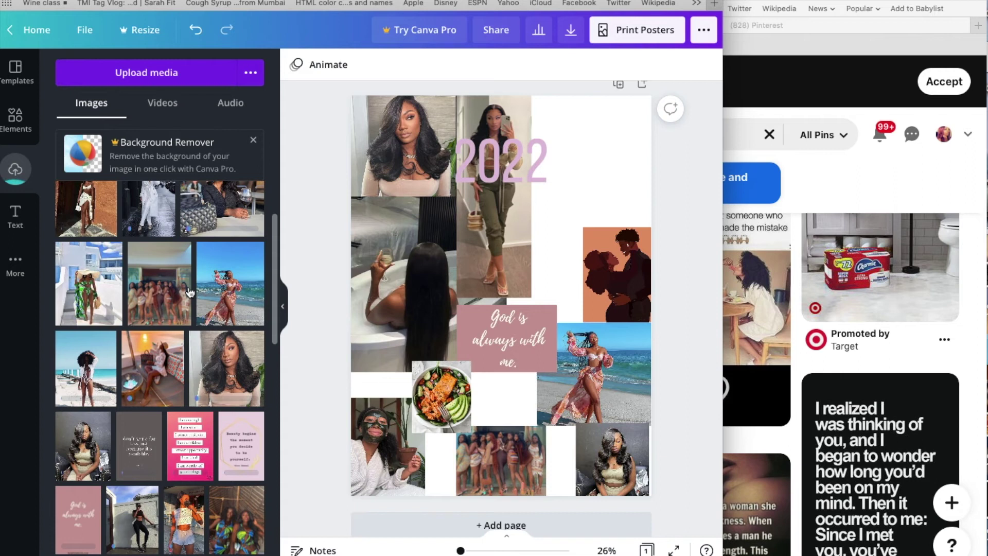
scroll(189, 292, up, 5)
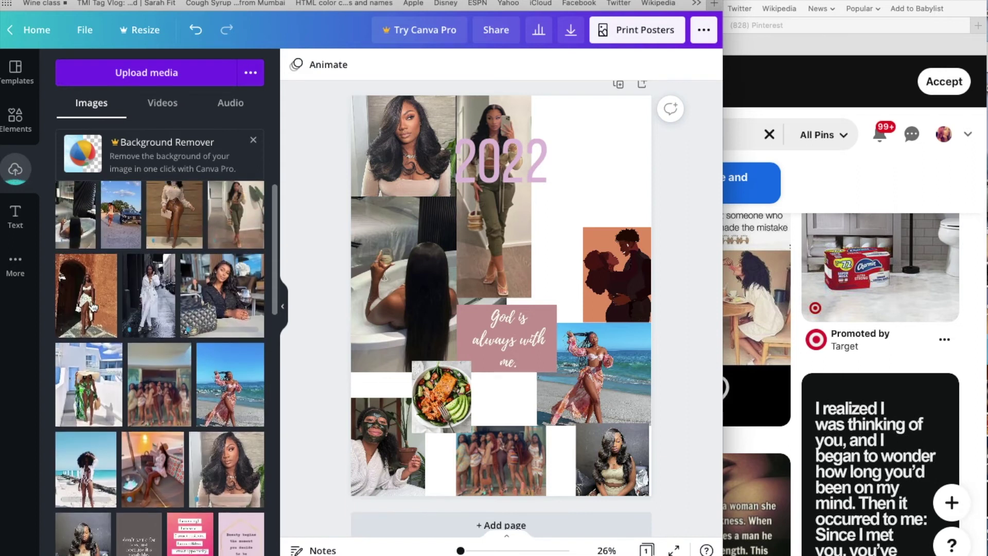
click(92, 306)
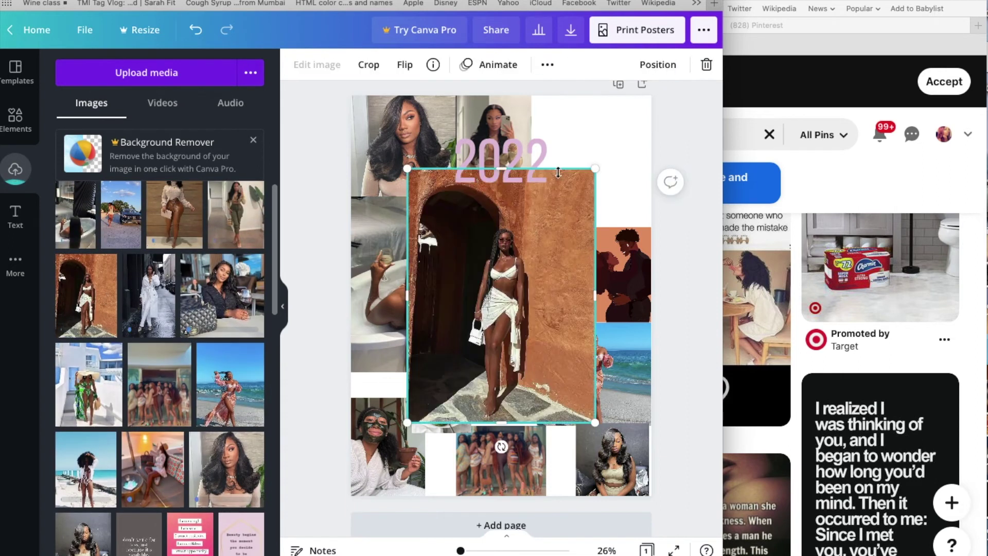
drag(597, 169, 517, 275)
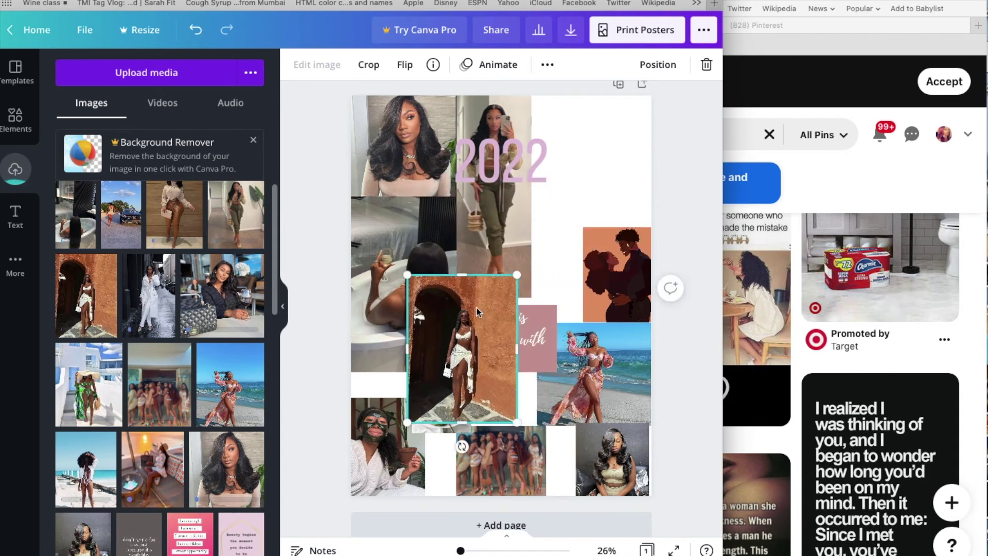
click(369, 64)
drag(517, 276, 516, 297)
click(320, 66)
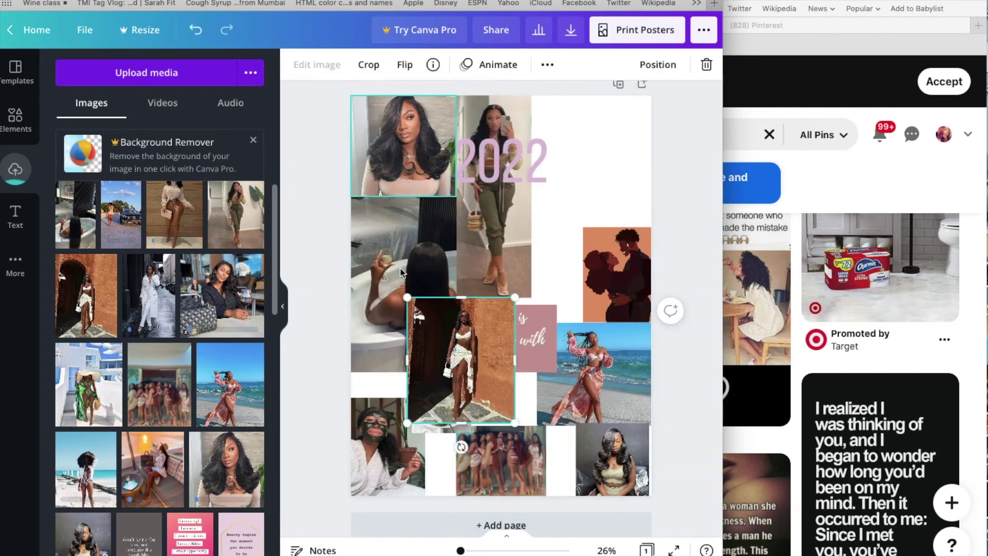
- Shrink the archway photo and fit it at the poster's lower edge between the group photo and the seated woman, reaching the beach photo
drag(515, 424, 545, 462)
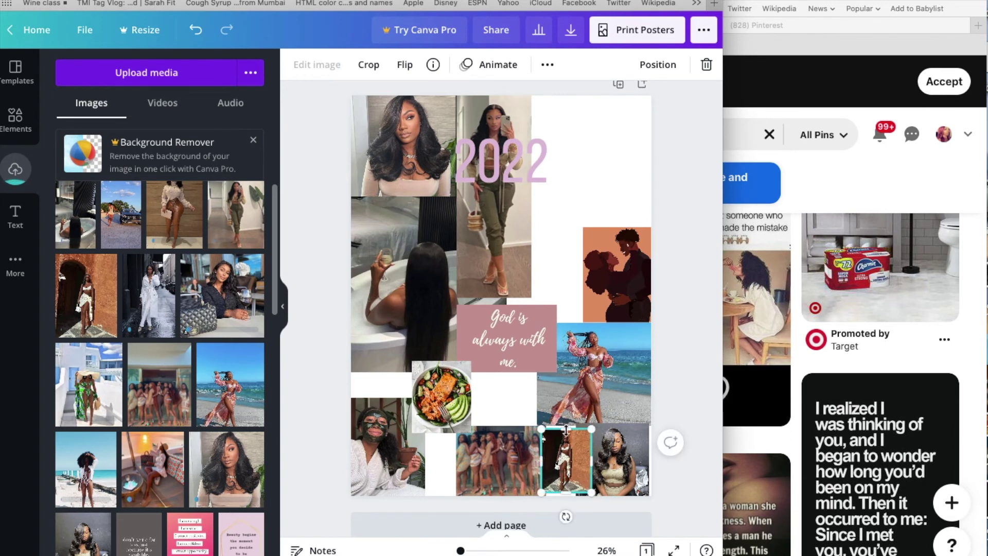
drag(567, 427, 566, 422)
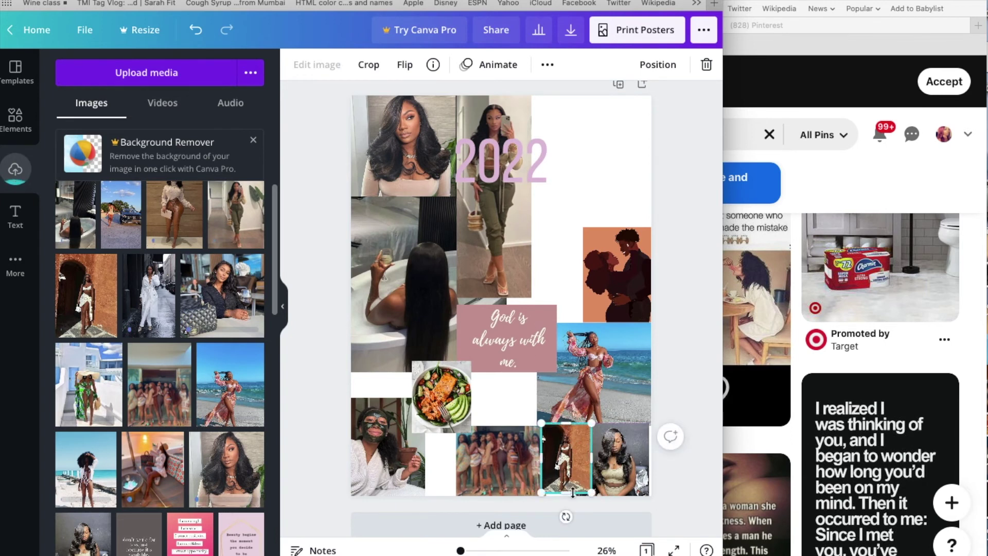
drag(568, 491, 567, 495)
- Add the "I AM BLACK. WOMAN. BEAUTIFUL." quote image and place it reduced in the poster's upper-right corner
scroll(211, 438, down, 5)
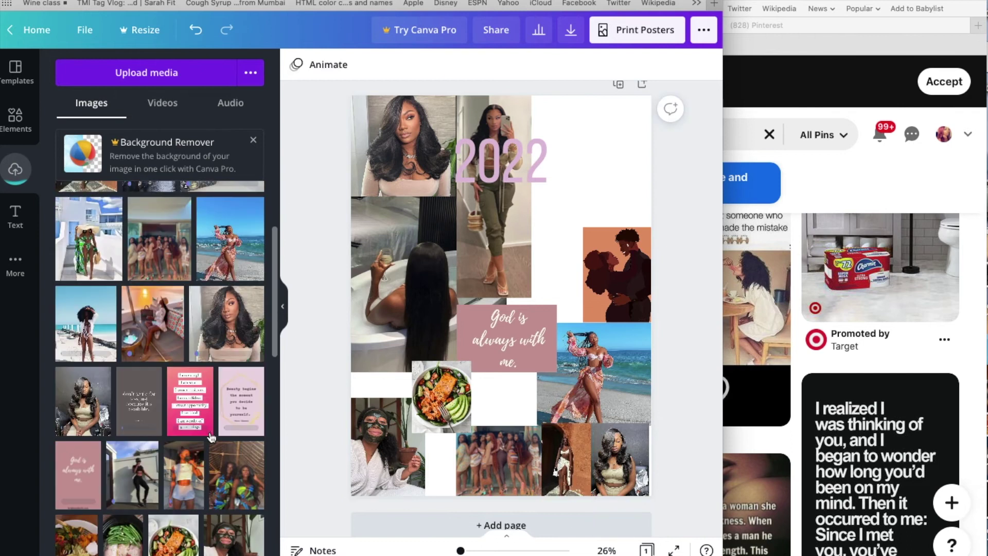
scroll(211, 437, down, 5)
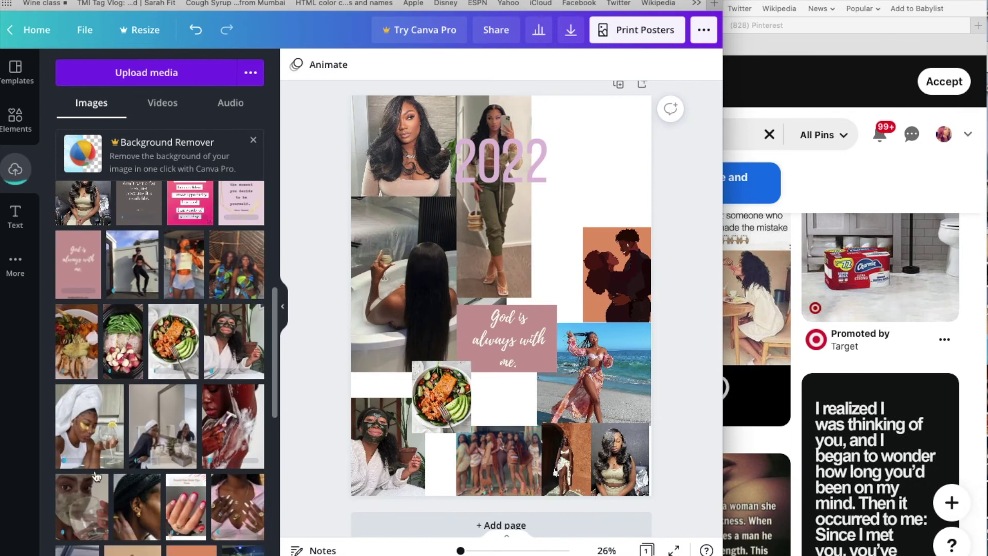
scroll(149, 514, down, 5)
click(175, 550)
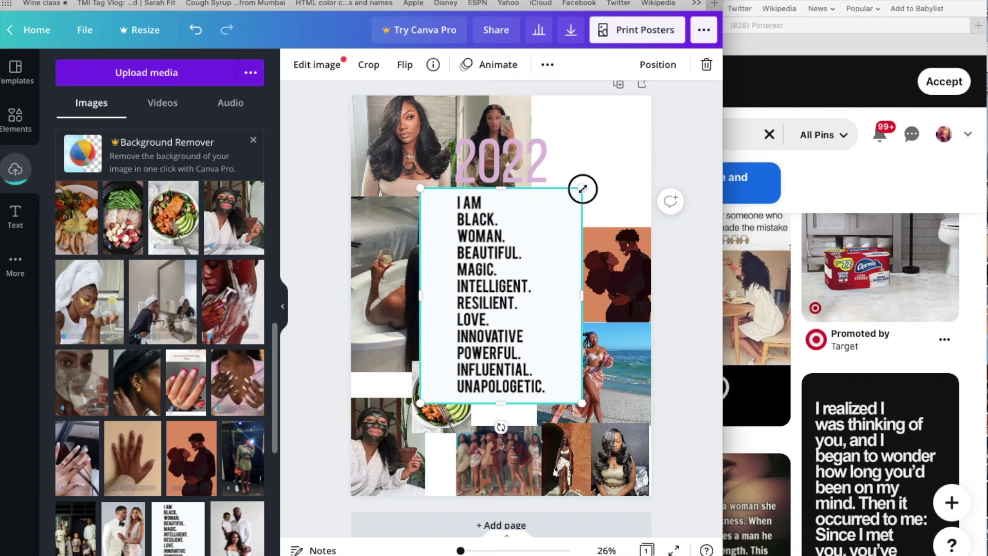
drag(566, 200, 624, 137)
click(699, 166)
- Add the photo of the hand with a ring and crop narrow strips off its upper, lower and right edges
click(132, 458)
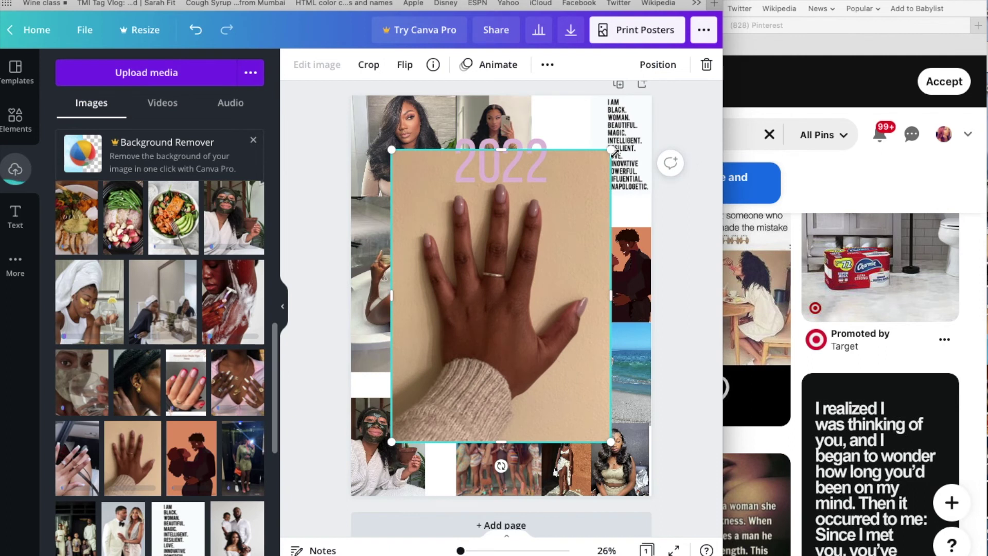
click(366, 64)
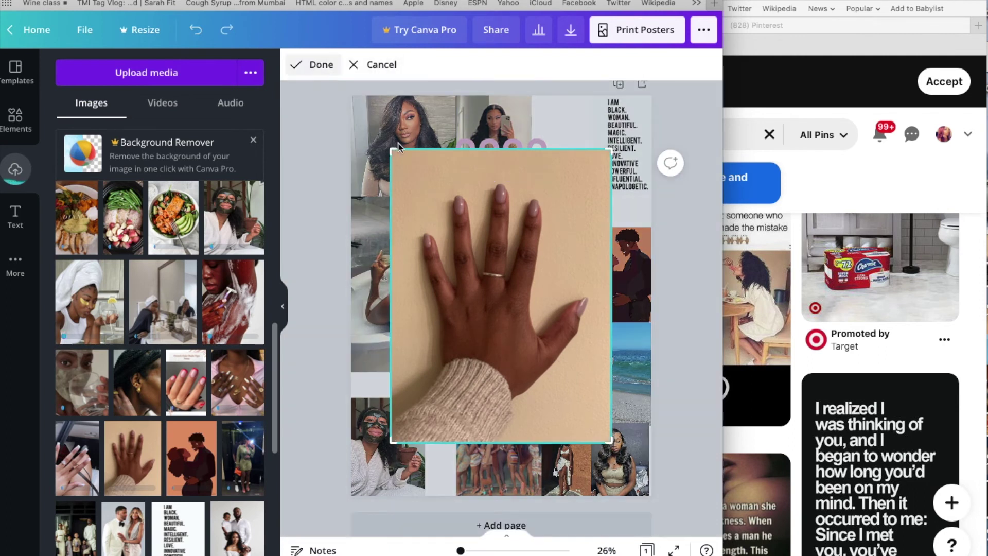
drag(392, 148, 391, 174)
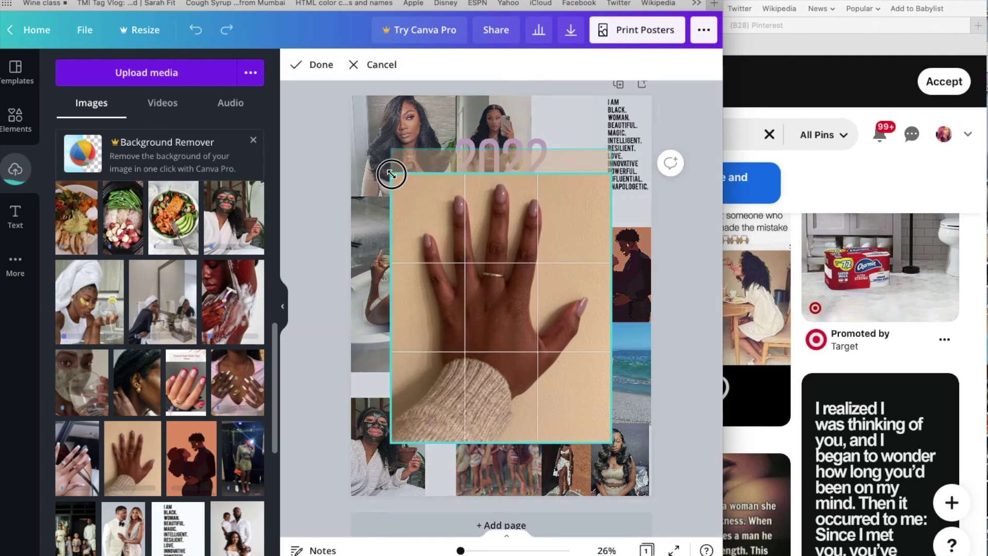
mouse_move(606, 436)
mouse_down()
mouse_move(595, 440)
mouse_move(607, 419)
mouse_move(598, 421)
mouse_up()
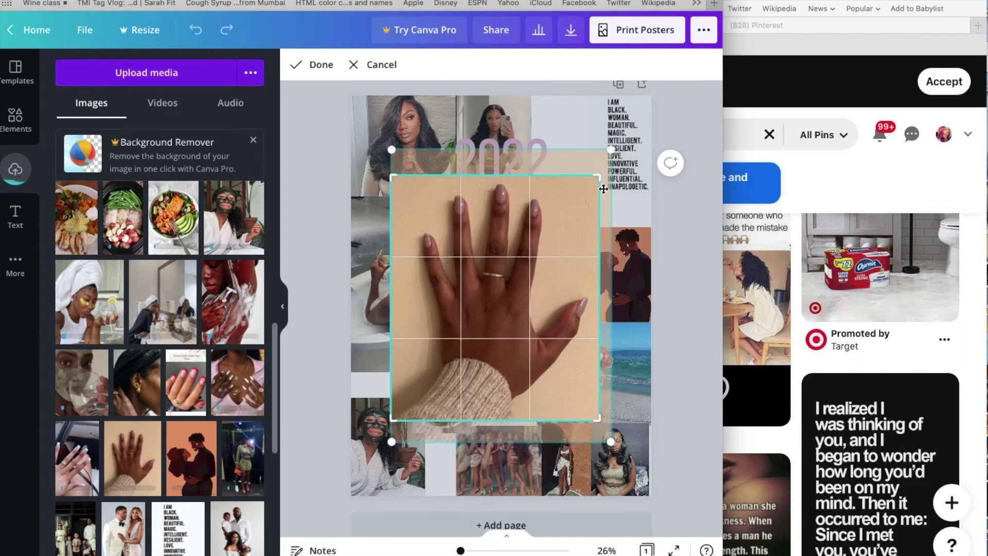
click(311, 64)
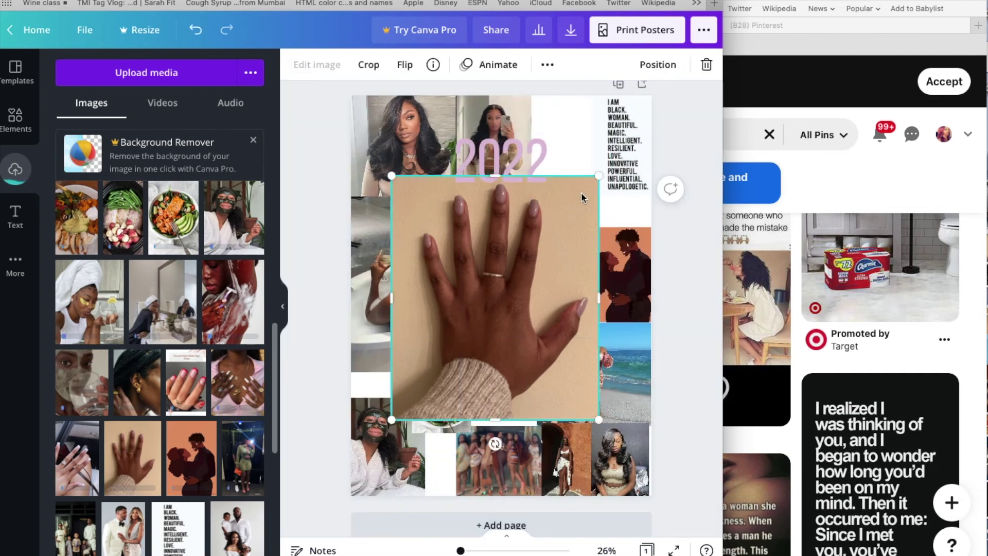
- Reduce the hand photo to a small tile and place it over the lower-right corner of the beach photo
drag(599, 176, 452, 326)
drag(430, 372, 631, 391)
drag(591, 355, 634, 405)
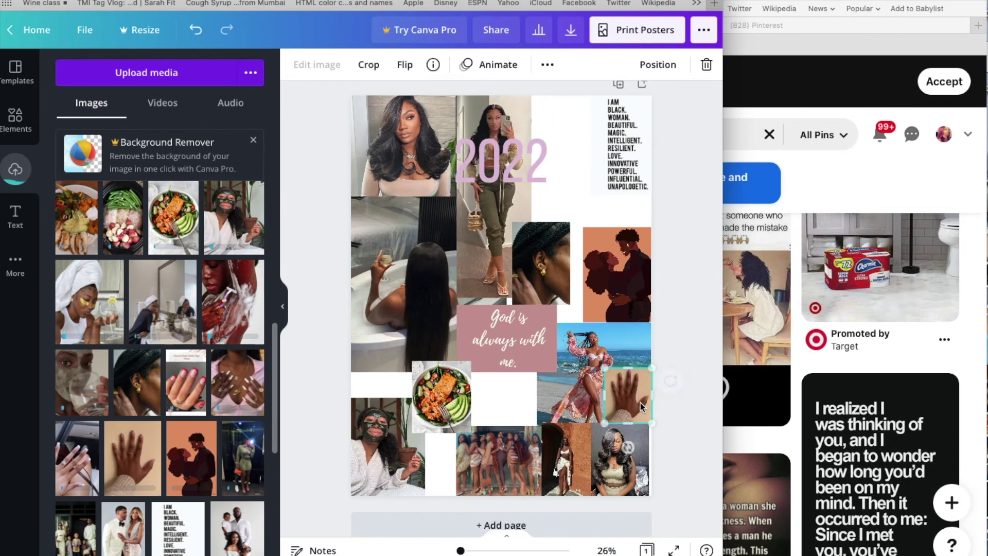
drag(605, 369, 612, 378)
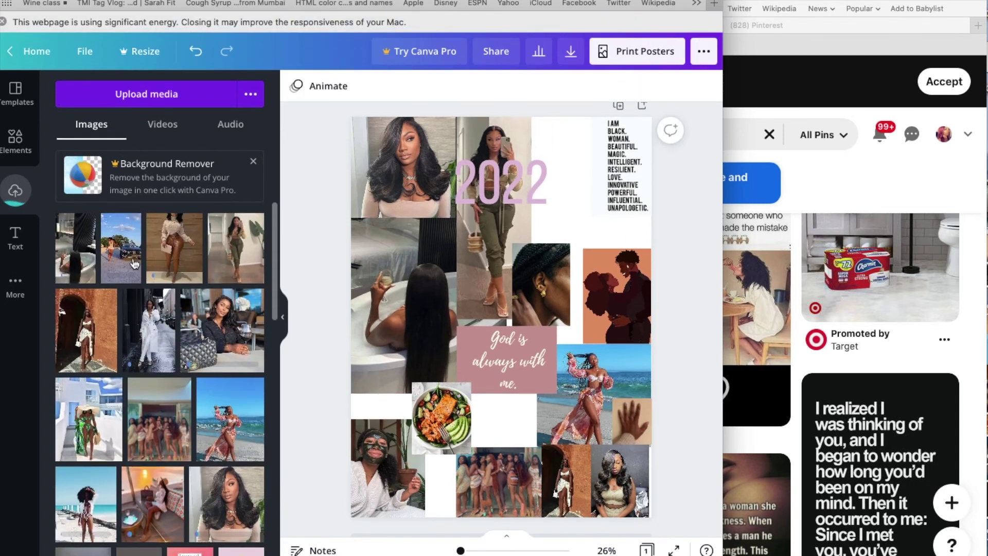
- Add the photo of the woman beside the black car and crop off most of its sky and lower pavement
click(132, 262)
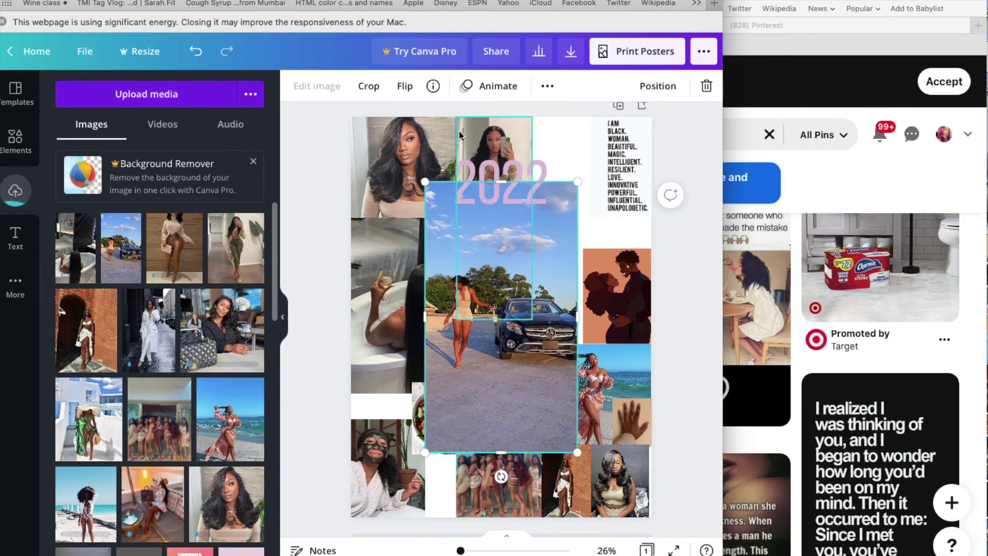
click(369, 86)
drag(578, 182, 578, 270)
drag(575, 449, 585, 382)
click(698, 320)
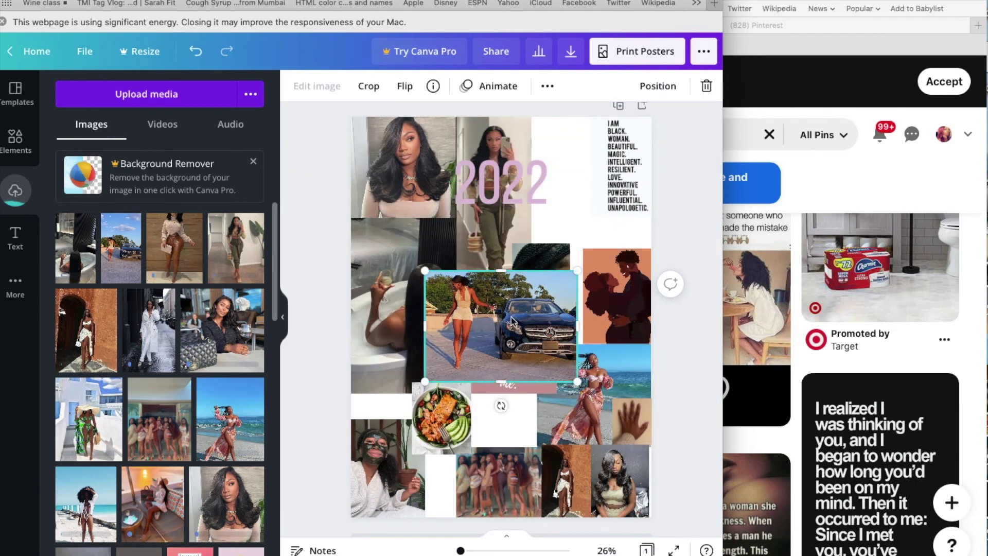
- Reduce the car photo and fit it beside the salmon bowl, below the "God is always with me" quote and above the group photo
drag(507, 323, 500, 380)
drag(552, 353, 526, 395)
drag(464, 409, 517, 423)
drag(521, 382, 522, 382)
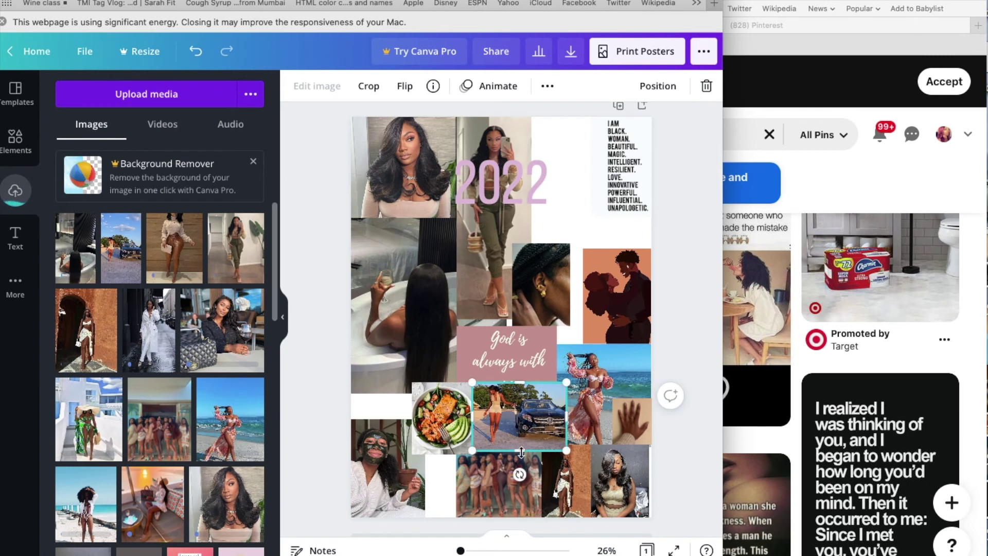
drag(566, 453, 525, 427)
drag(572, 389, 566, 396)
- Add the photo of the woman in black workout clothes and crop off its left side and the sky
scroll(146, 328, down, 6)
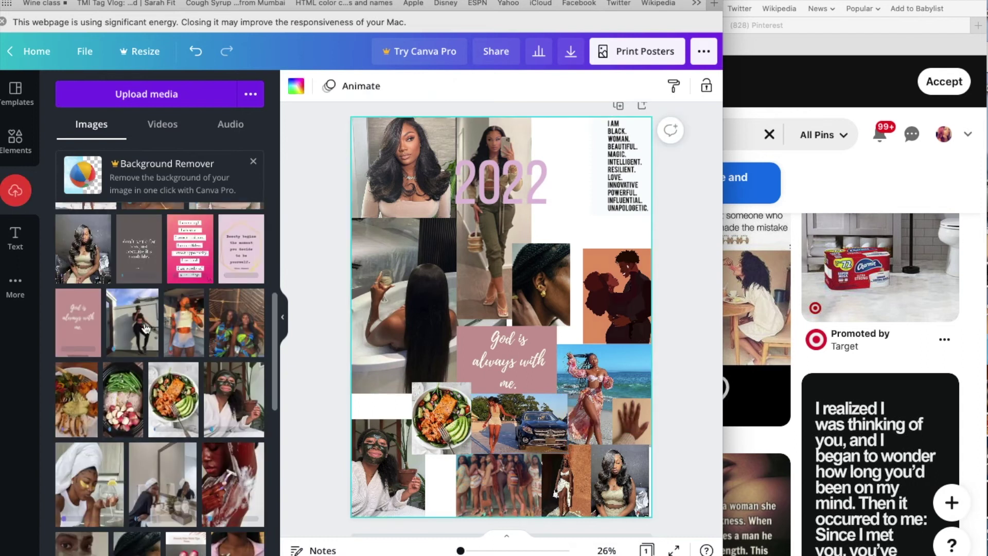
click(143, 325)
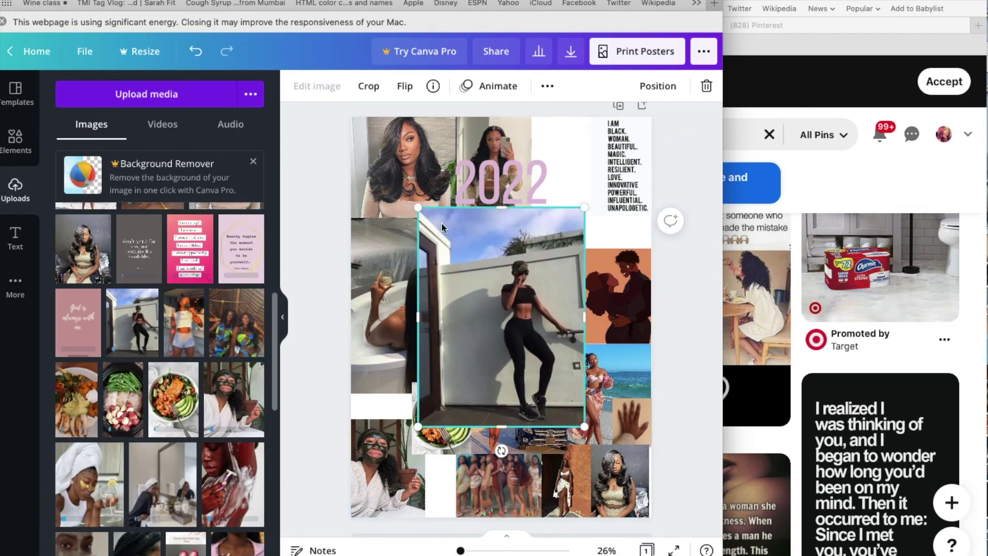
click(369, 86)
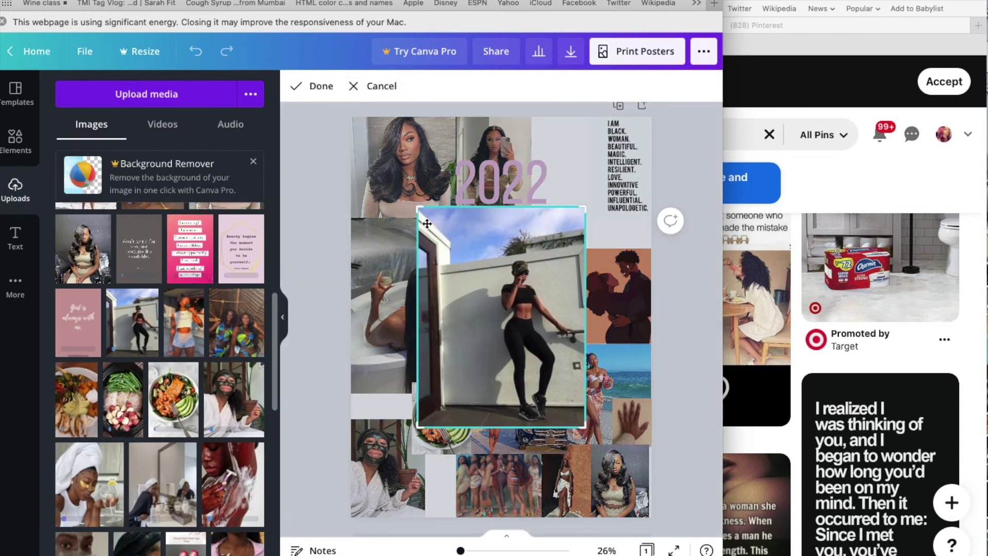
drag(418, 210, 484, 247)
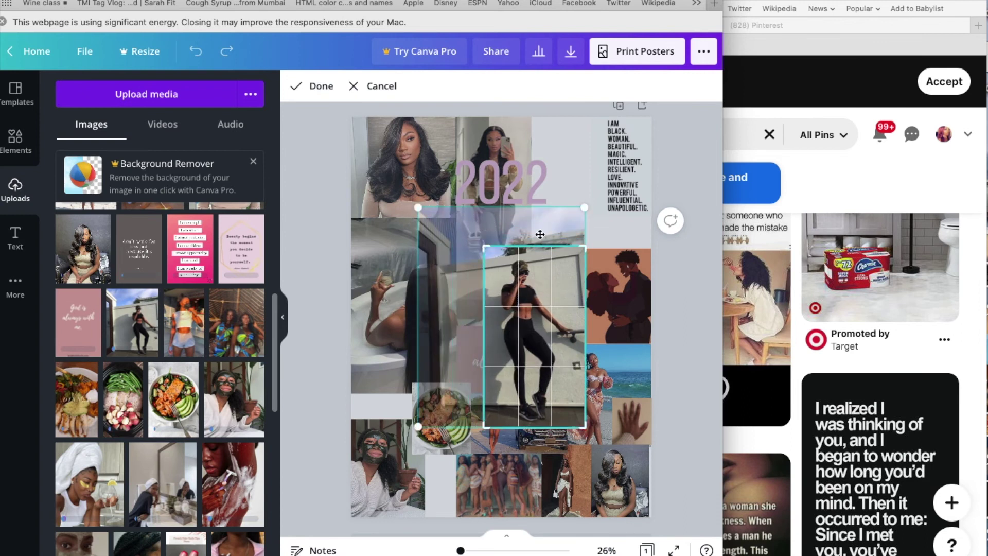
click(312, 86)
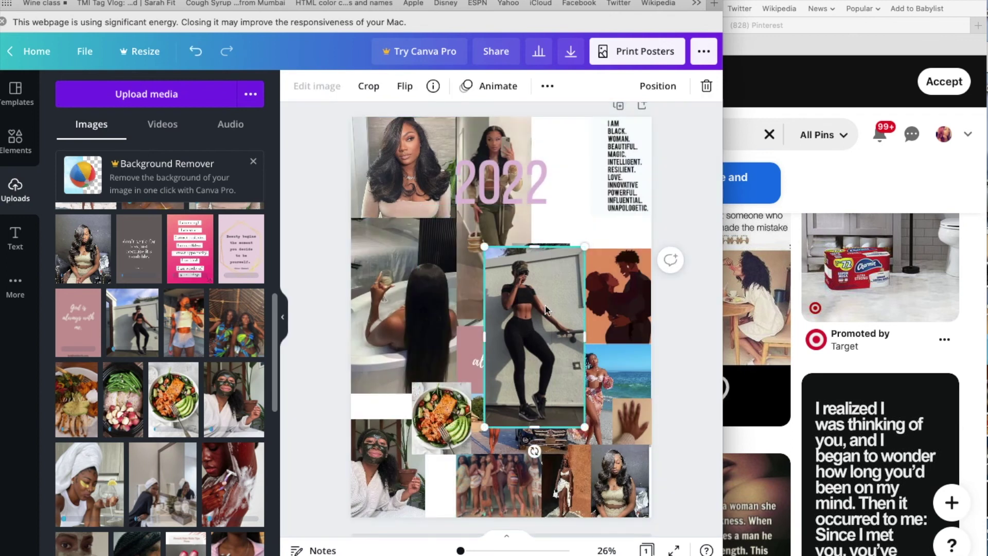
- Reduce the workout photo to about 2.4 wide by 4.4 high at the poster's lower edge, between the face mask and group photos
drag(586, 247, 528, 349)
drag(447, 448, 442, 479)
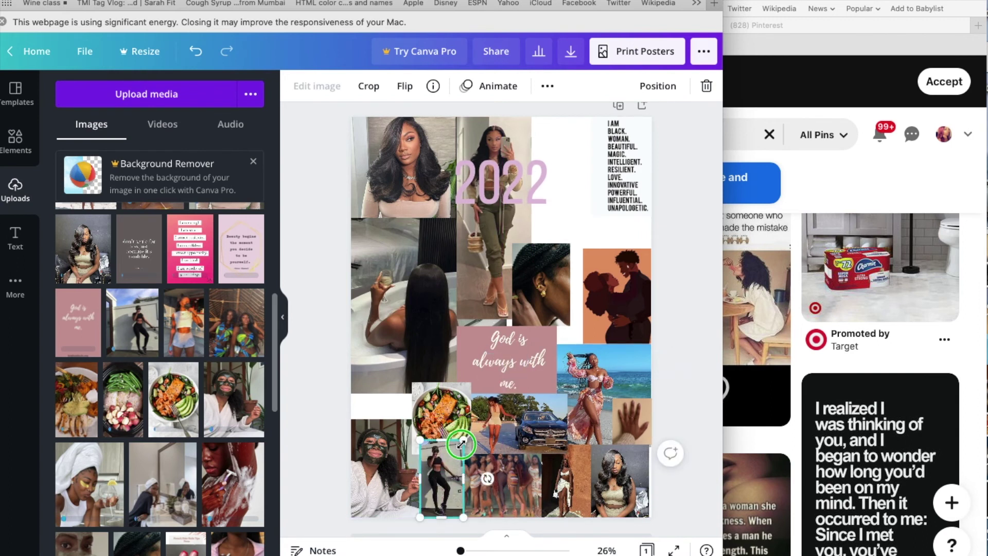
right_click(462, 445)
click(456, 443)
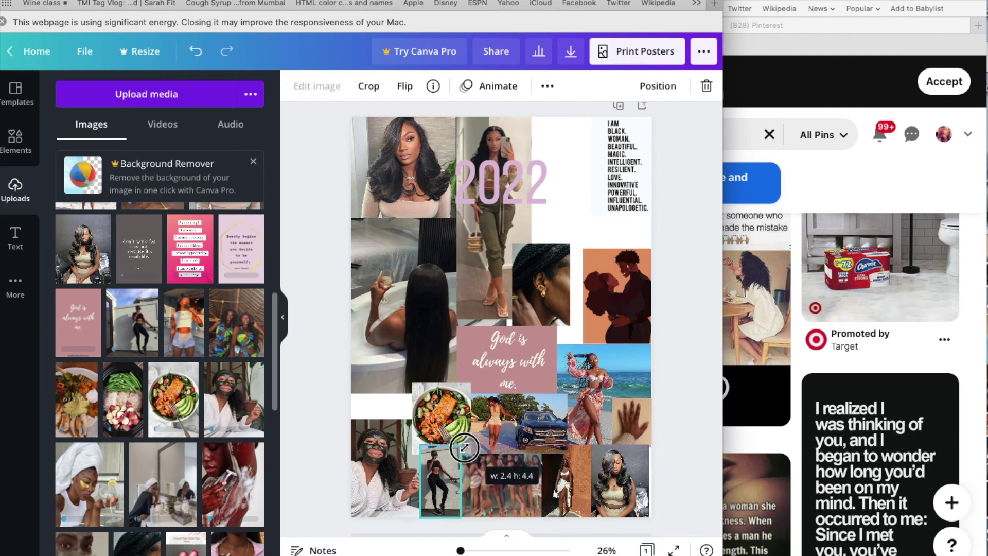
- Add the photo of the woman in the sun hat on the boat and reduce it to fit between the green-trousers photo and the "I am black" quote
click(308, 484)
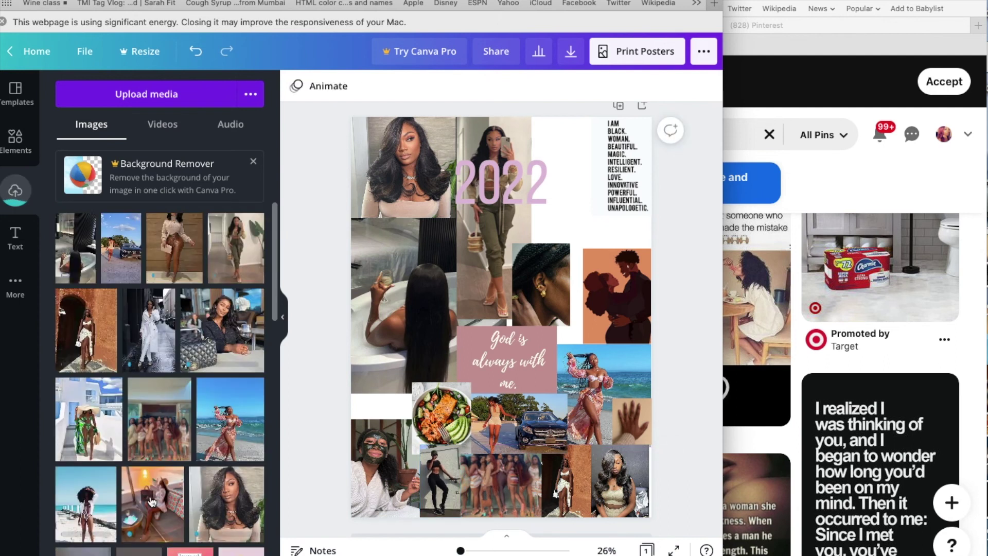
click(152, 502)
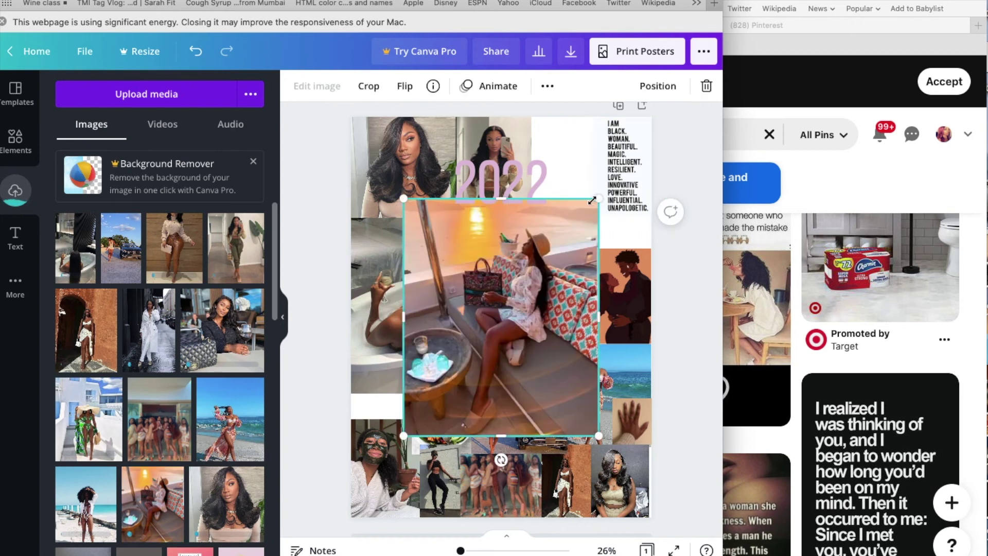
drag(601, 198, 605, 170)
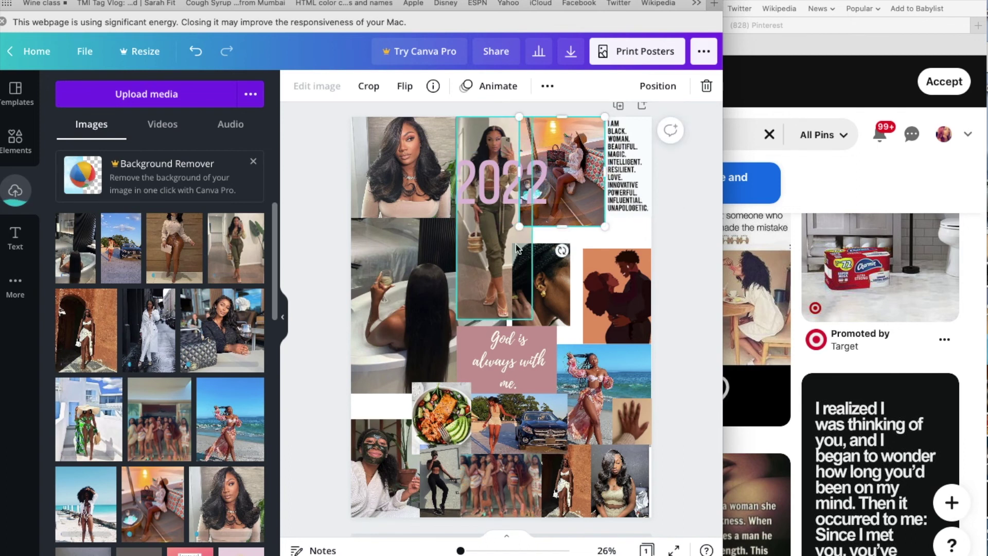
- Add the photo of the woman shaving her underarm, reduce it, and move it to the gap between the bathtub and face mask photos
click(551, 287)
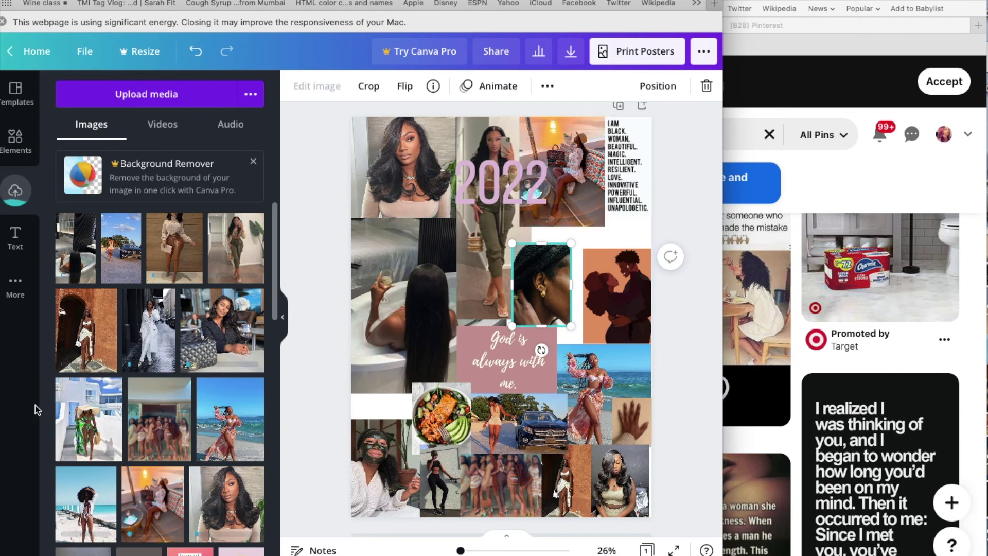
scroll(243, 337, down, 8)
click(243, 337)
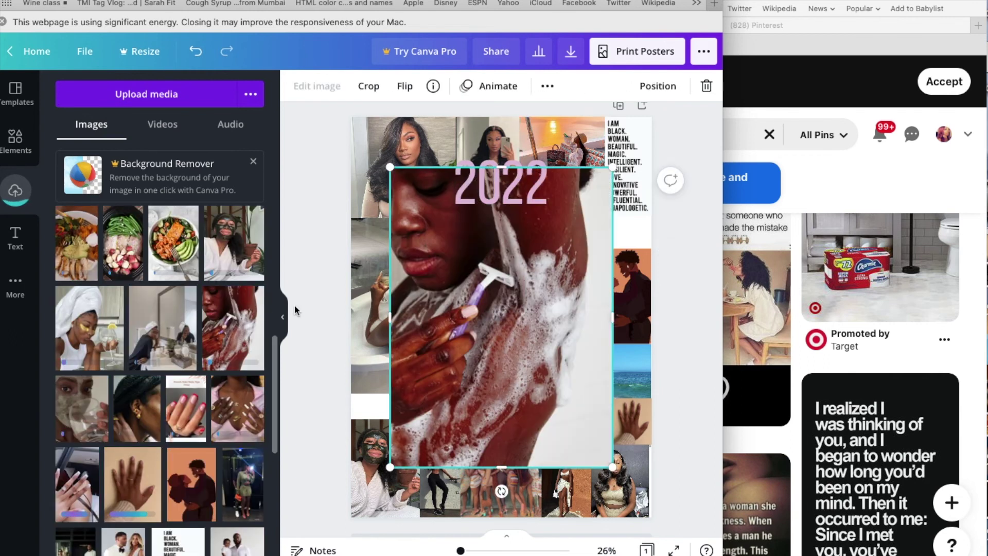
drag(612, 168, 487, 429)
drag(409, 419, 377, 393)
- Switch to the Pinterest window and search for "money"
click(726, 54)
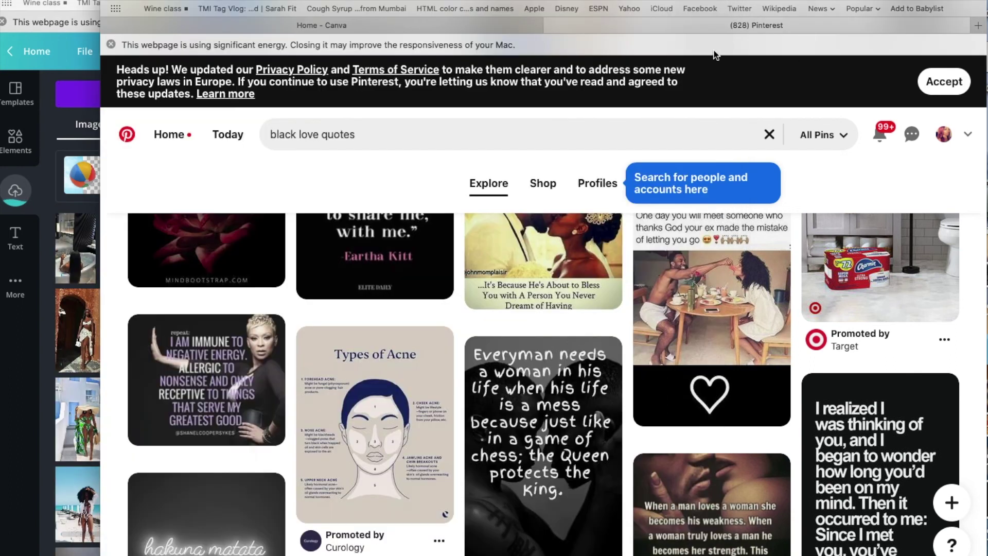
click(509, 140)
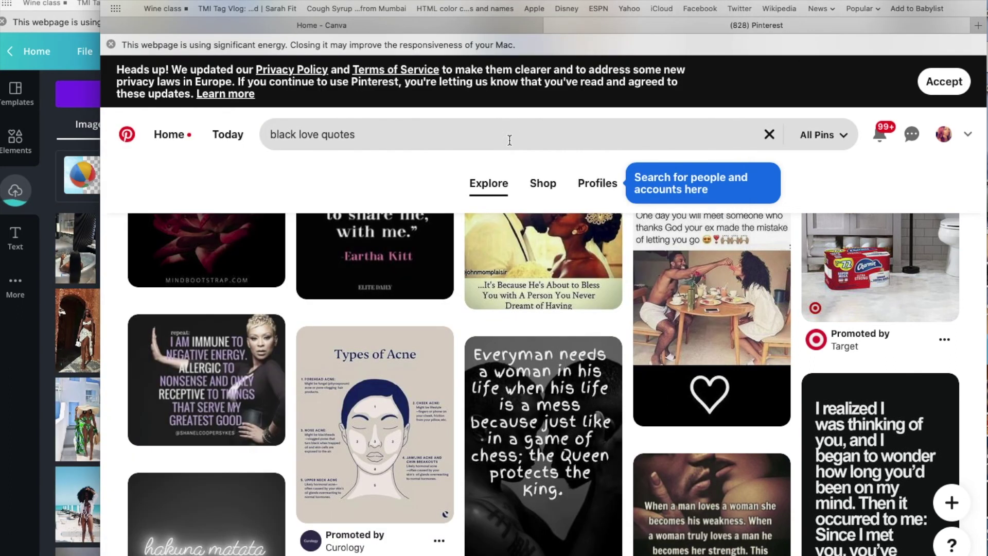
text(mone)
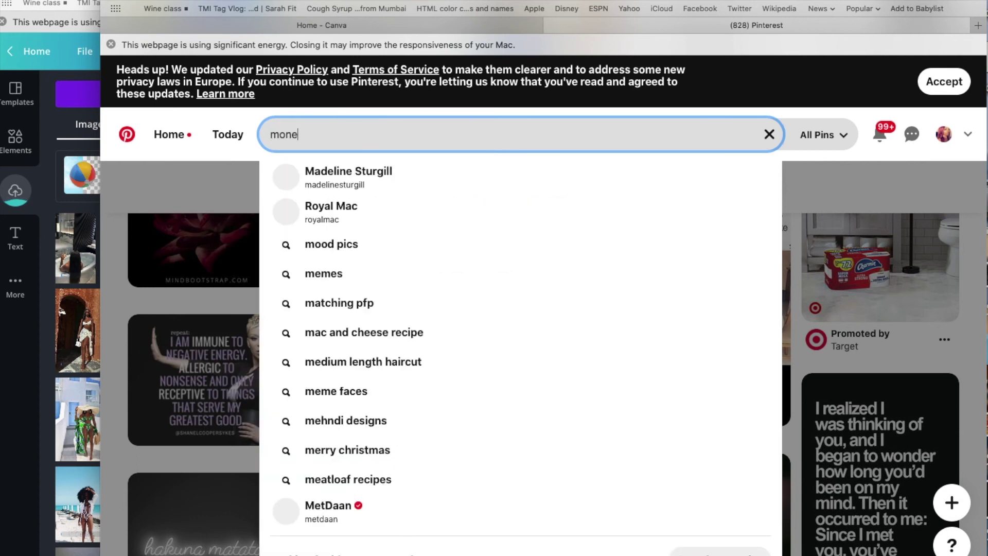
text(y)
key(Return)
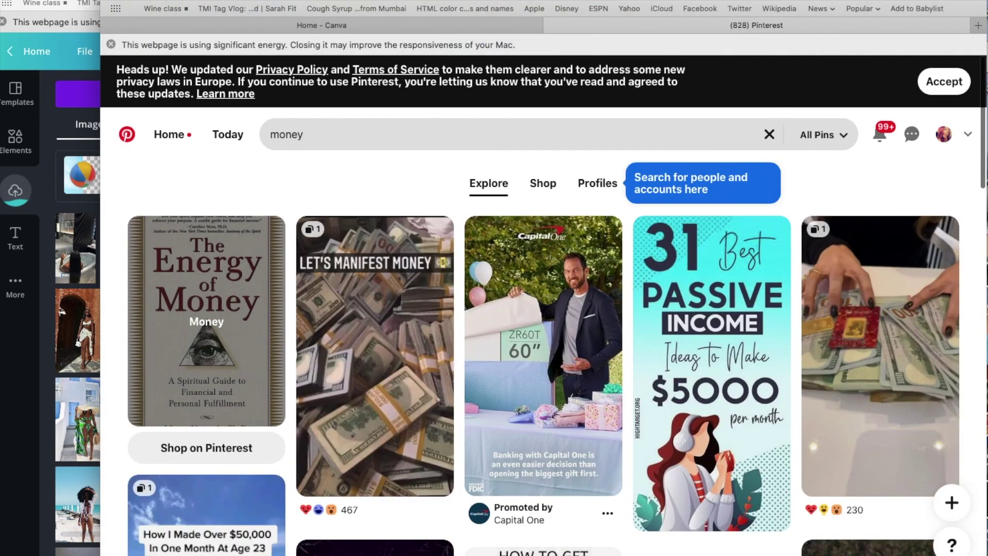
- Download the "Let's manifest money" photo of banknote bundles and look through more of the money pins
scroll(464, 360, down, 2)
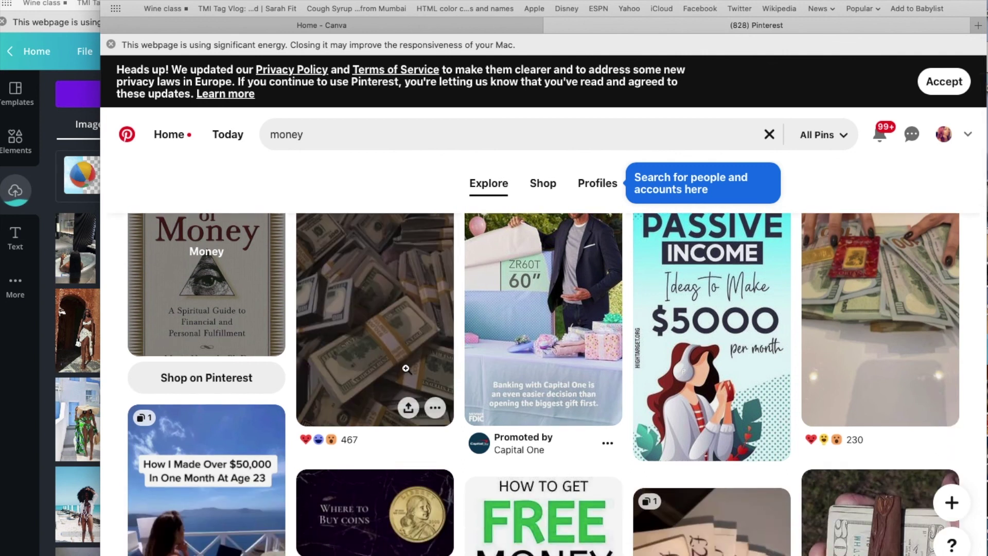
click(435, 407)
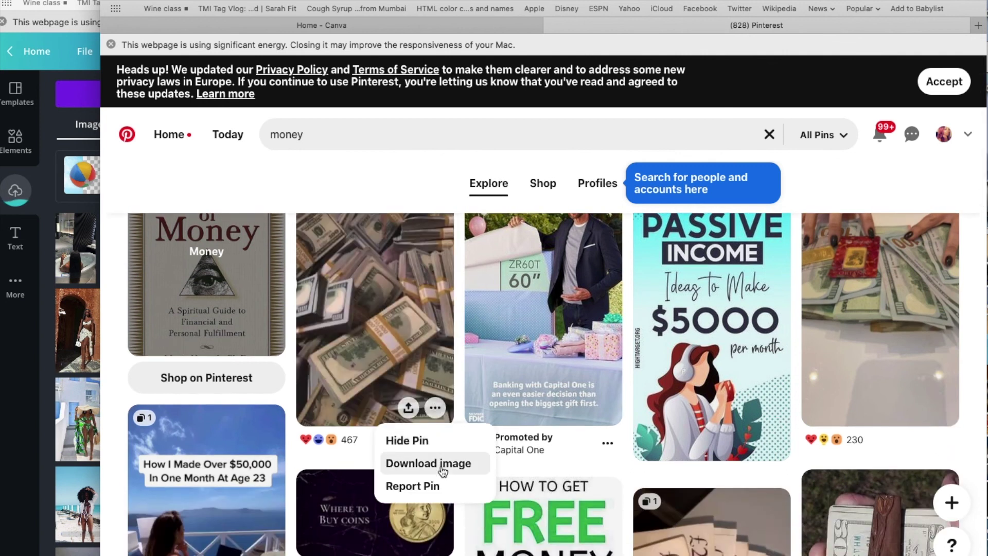
scroll(510, 429, down, 5)
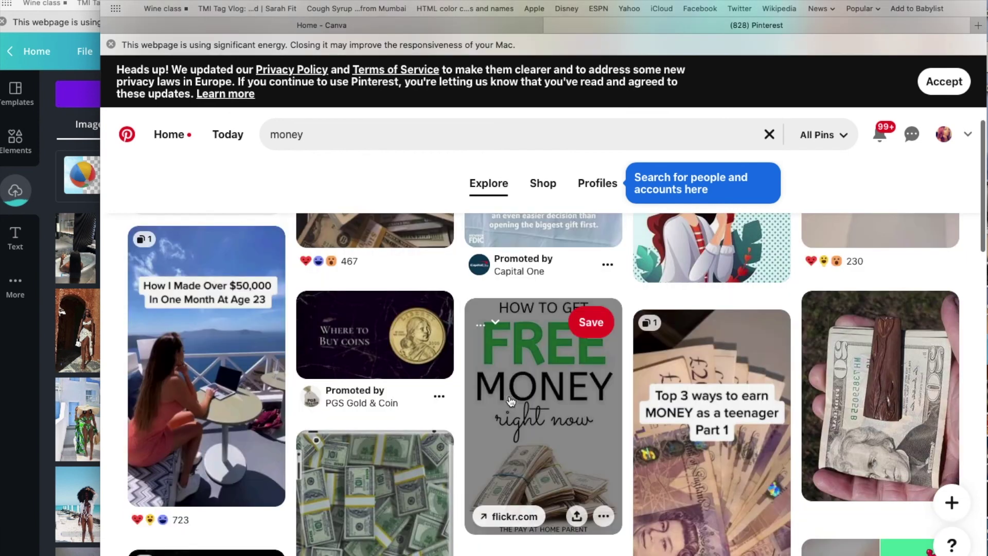
scroll(510, 396, down, 3)
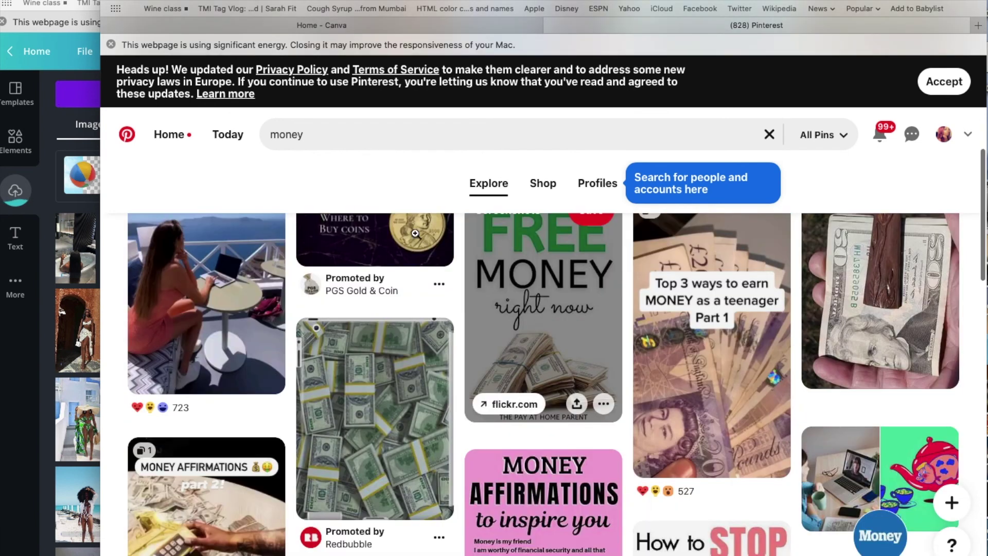
scroll(391, 134, down, 5)
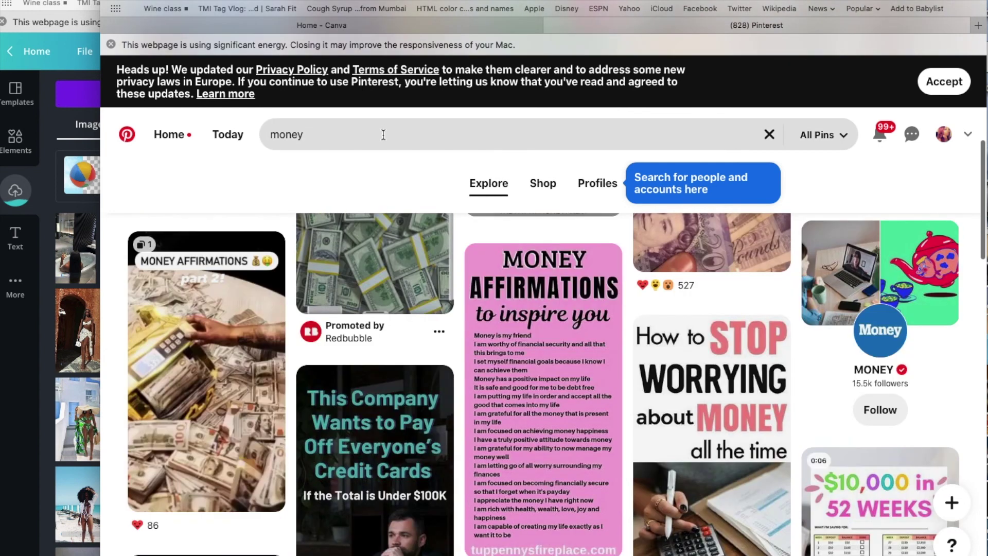
- Refine the Pinterest search to "money aesthetic"
click(382, 137)
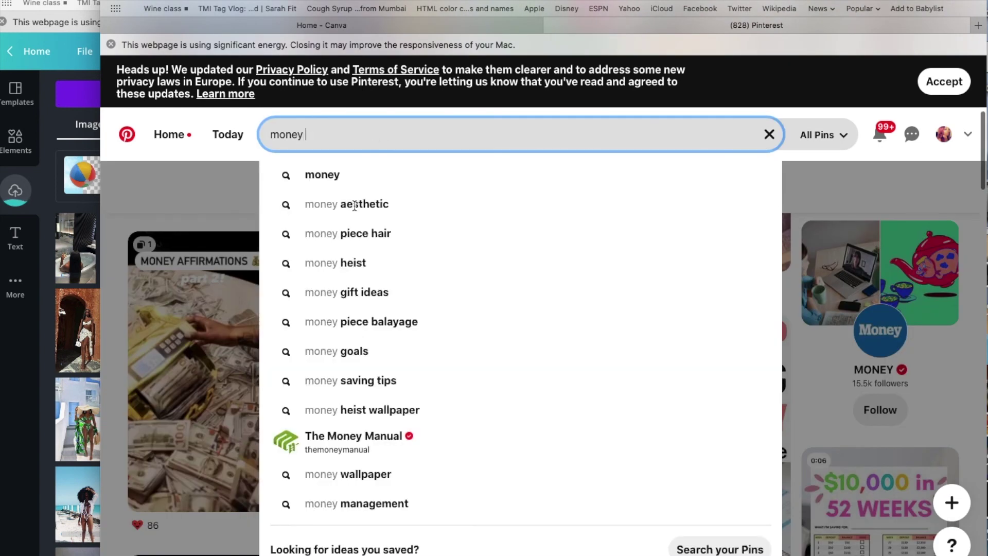
text(a)
key(Down)
key(Return)
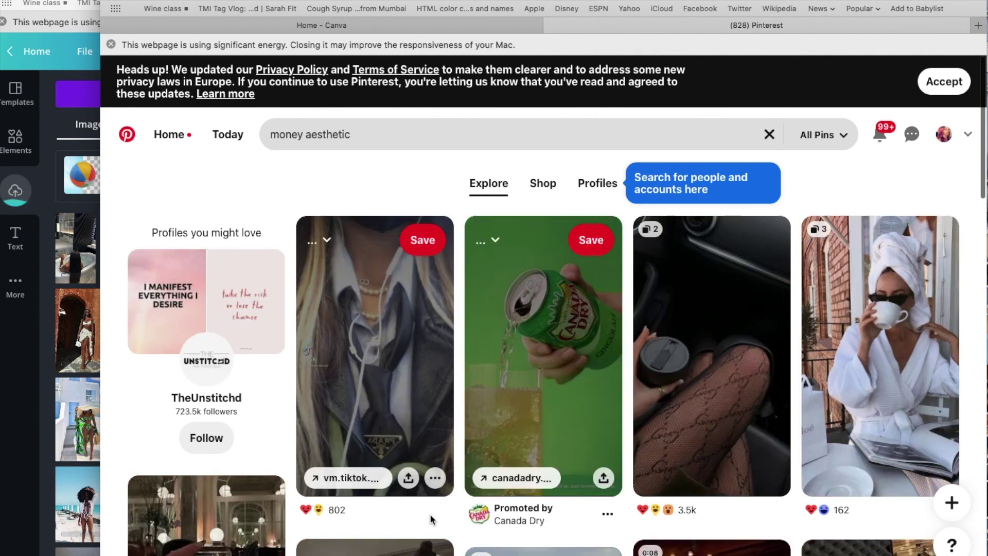
- Download the photo of the cash-filled briefcase and the photo of the ringed hand holding a glass
scroll(430, 515, down, 5)
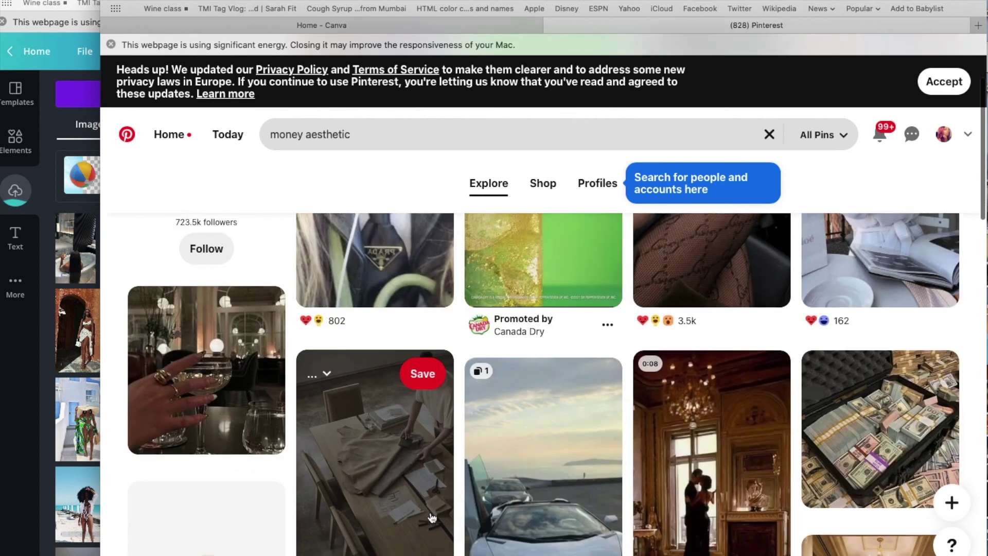
scroll(432, 513, down, 3)
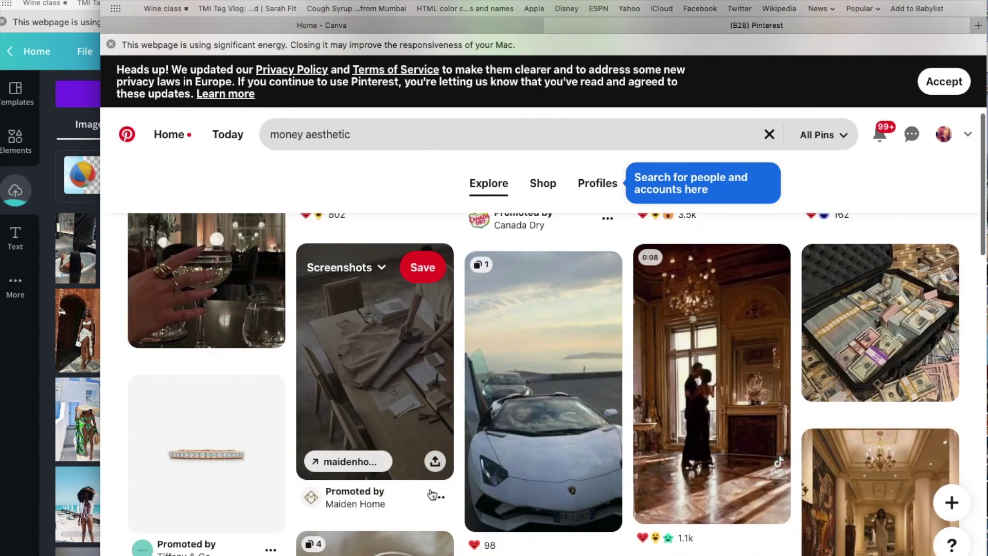
scroll(431, 495, down, 3)
scroll(431, 495, up, 3)
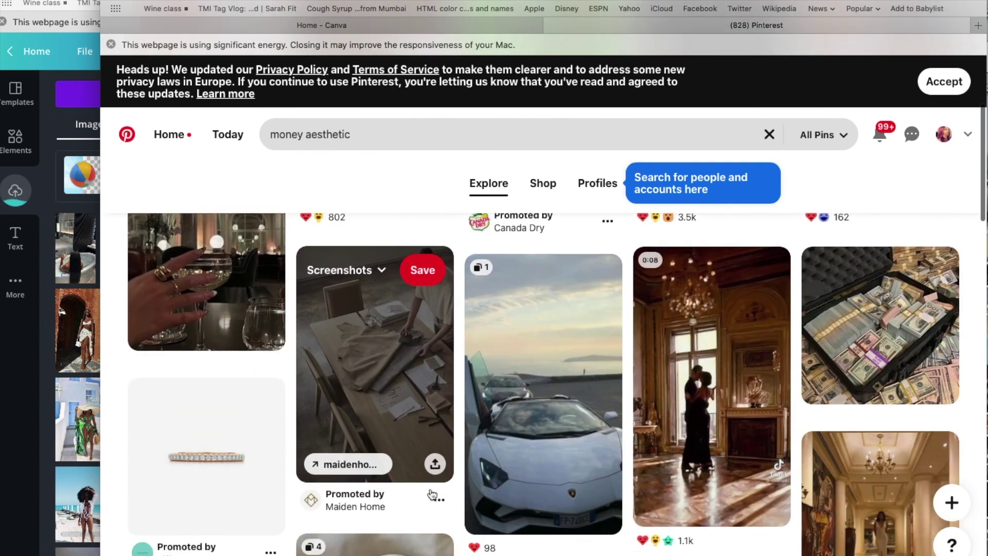
scroll(433, 496, up, 1)
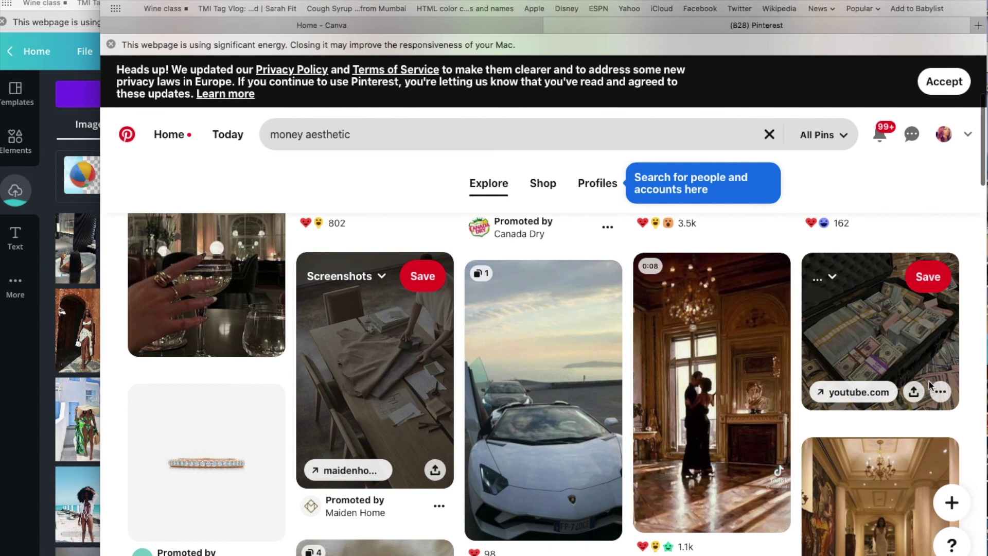
click(939, 394)
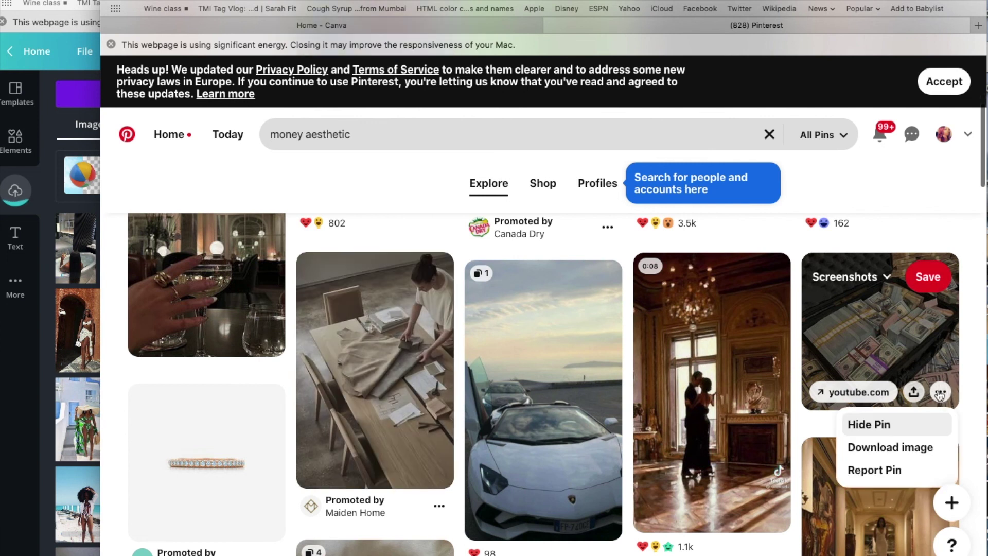
click(935, 448)
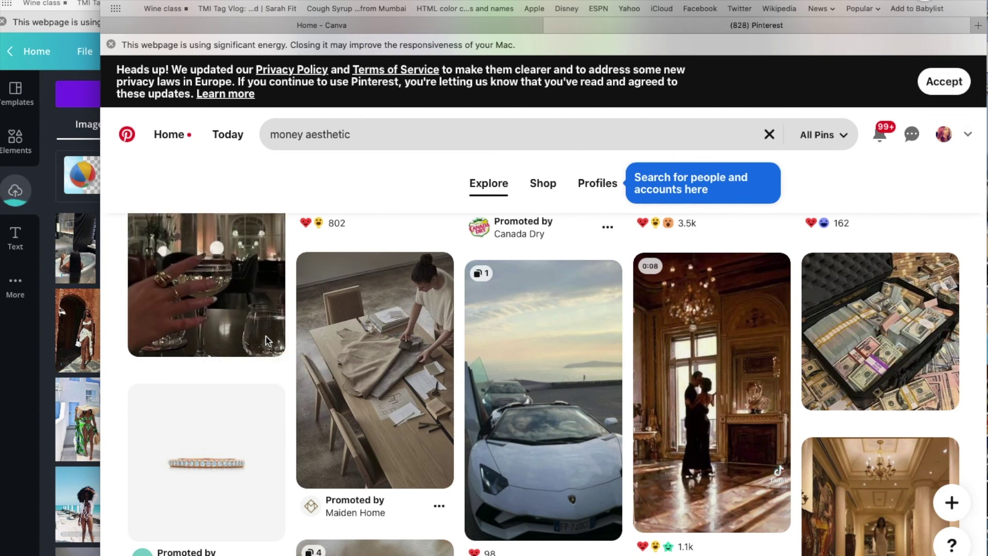
click(267, 338)
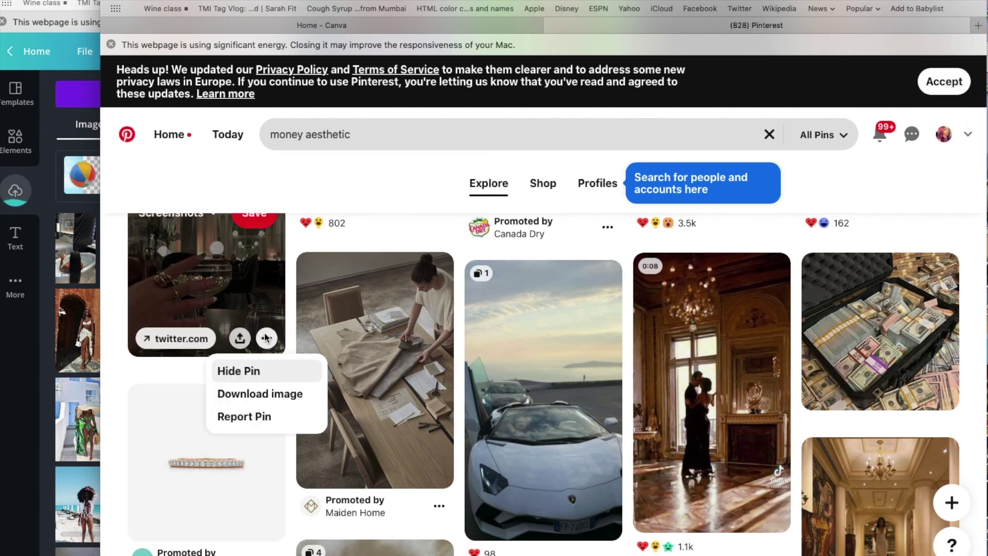
click(266, 392)
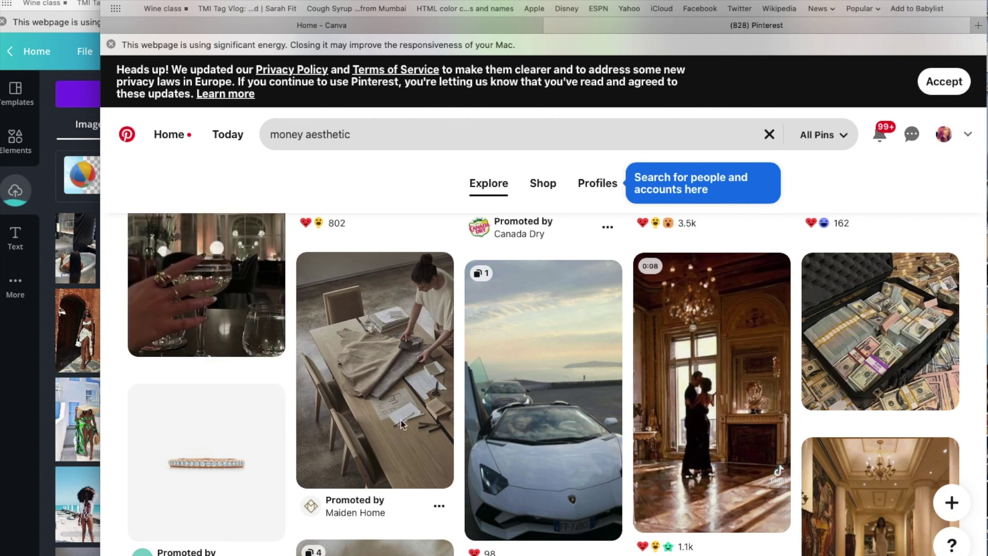
- Download the photo of the perfume bottle, pearls and earphones on satin
scroll(502, 394, down, 5)
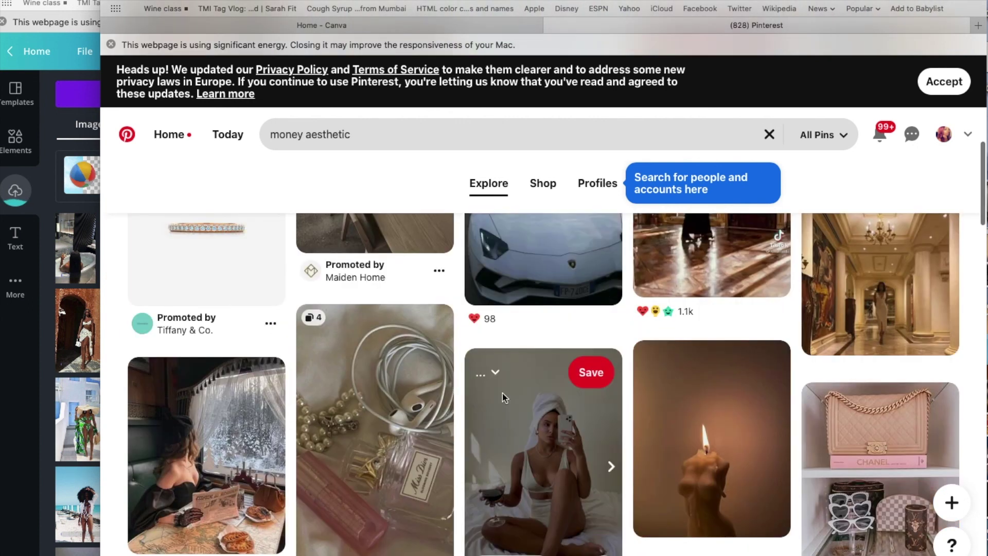
scroll(503, 394, down, 2)
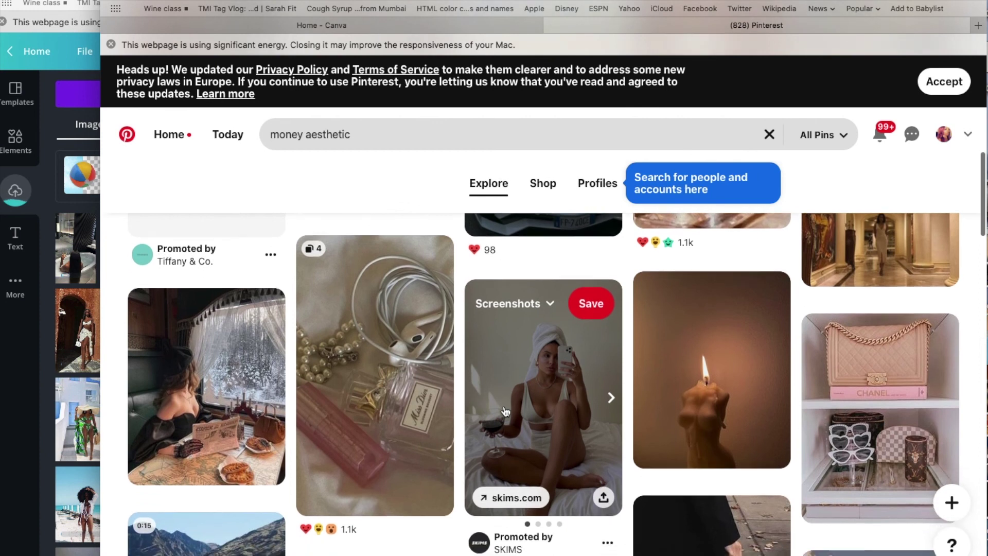
click(435, 497)
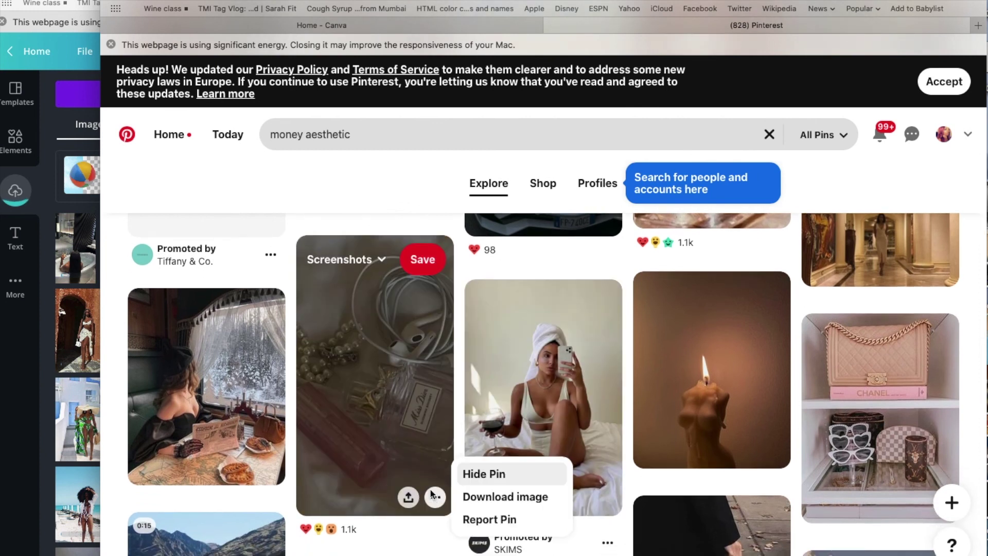
click(462, 496)
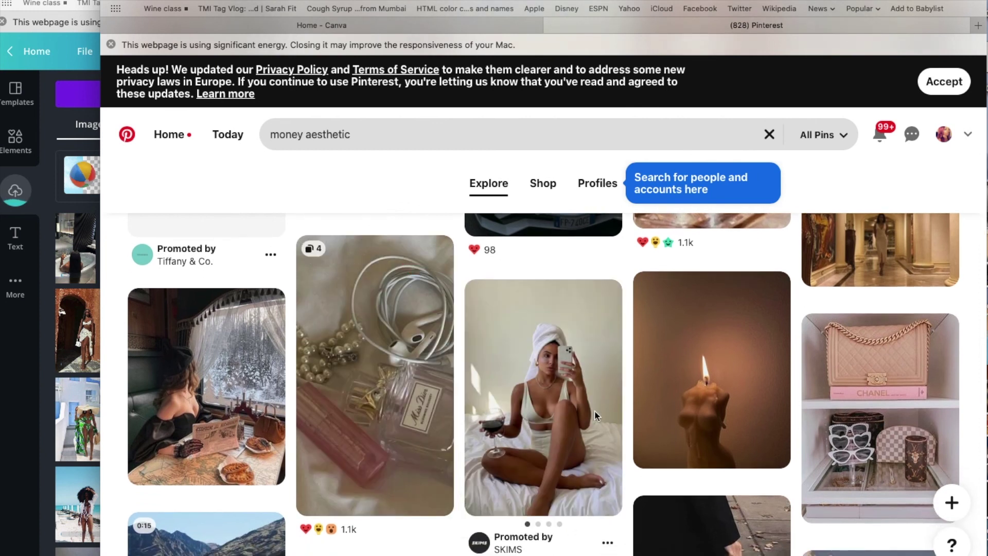
- Download the photo of the shelf with the pink Chanel bag and white sunglasses
scroll(595, 414, down, 3)
mouse_move(913, 401)
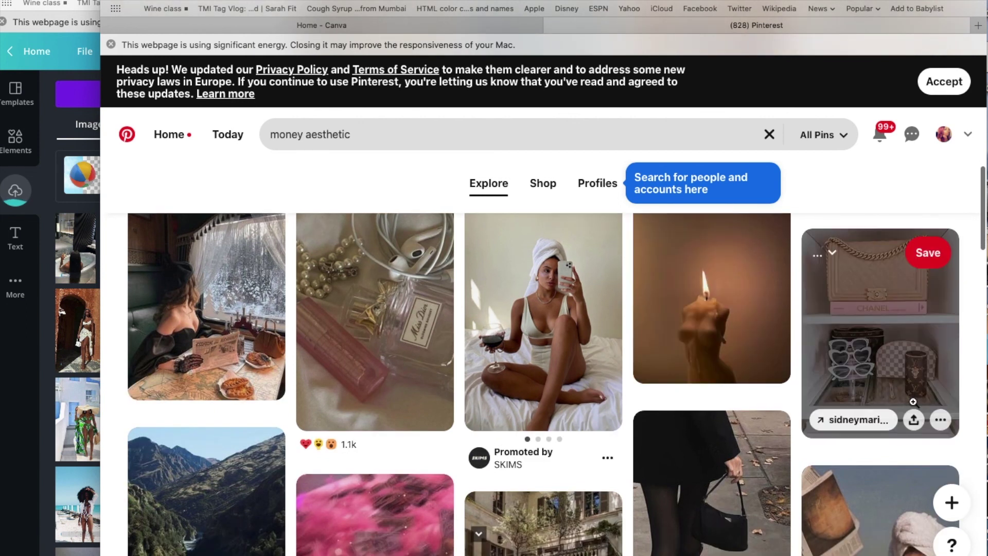
click(941, 420)
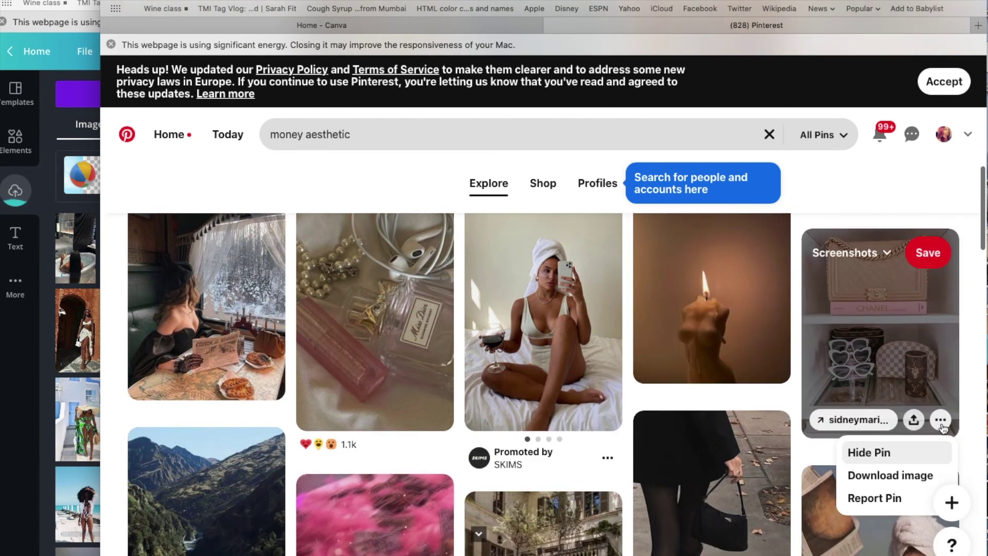
click(917, 475)
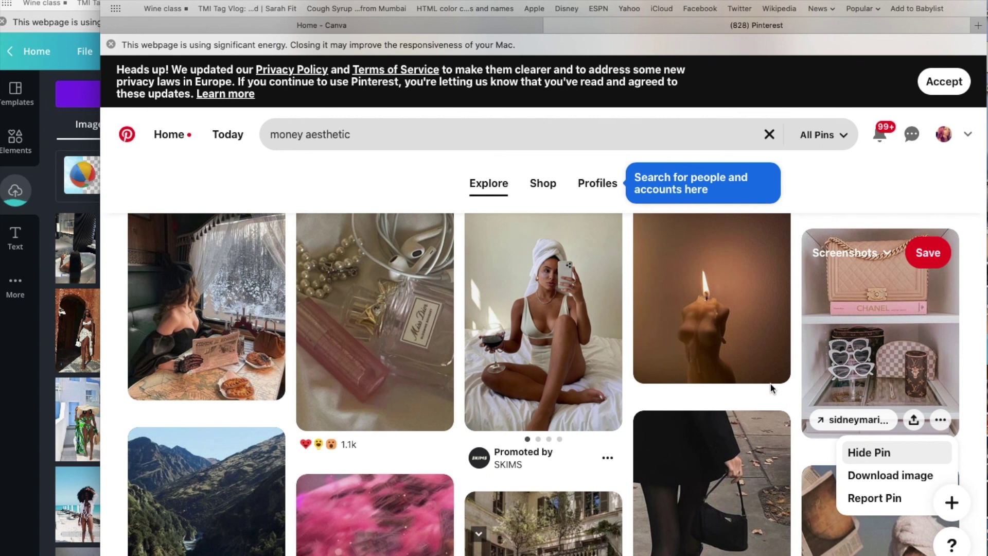
- Download the photo of the lit body-shaped candle
click(771, 365)
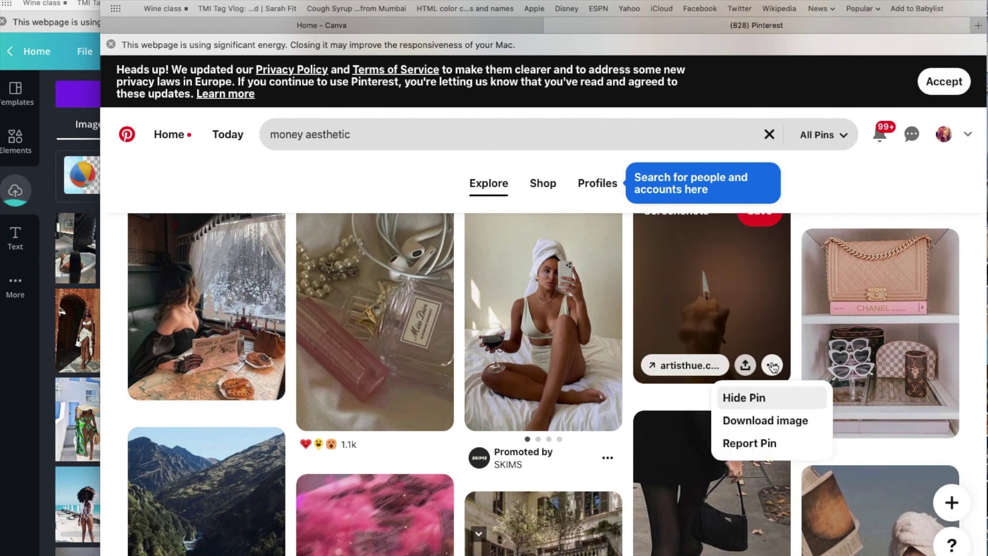
click(768, 419)
click(734, 432)
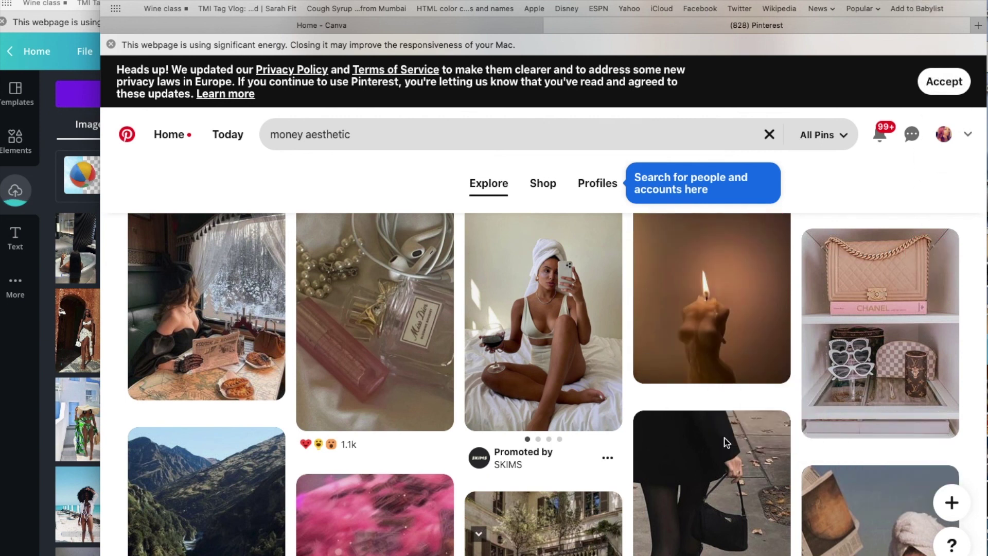
- Download the dark photo of the ringed hand holding a champagne coupe from the money aesthetic results
scroll(726, 443, down, 5)
scroll(725, 425, down, 2)
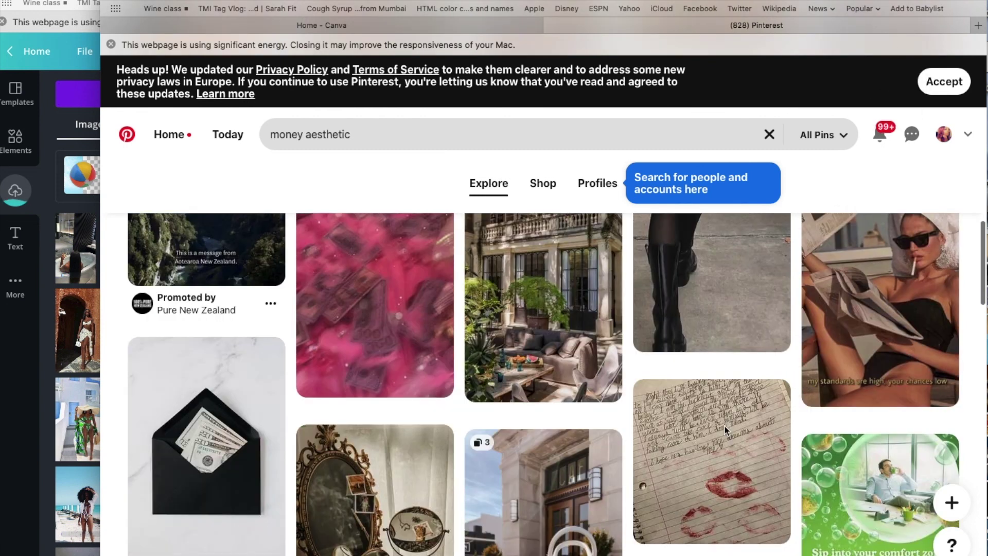
scroll(724, 424, down, 5)
scroll(740, 423, down, 5)
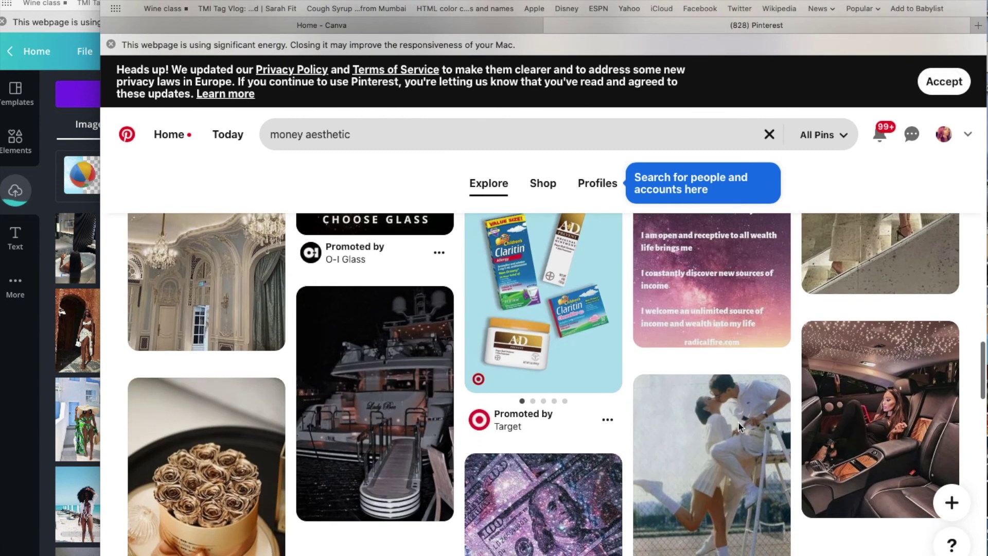
scroll(740, 422, down, 2)
scroll(739, 424, down, 3)
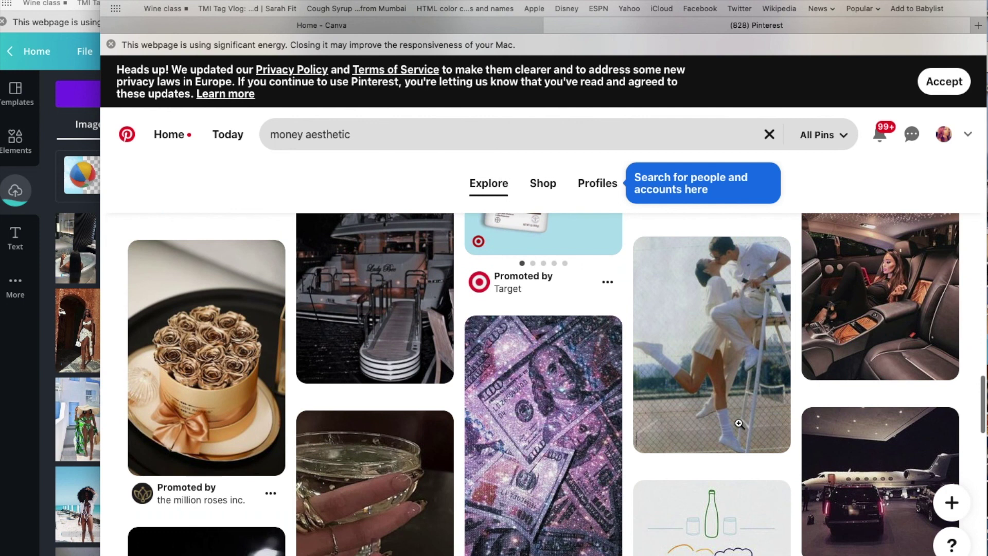
scroll(739, 424, down, 3)
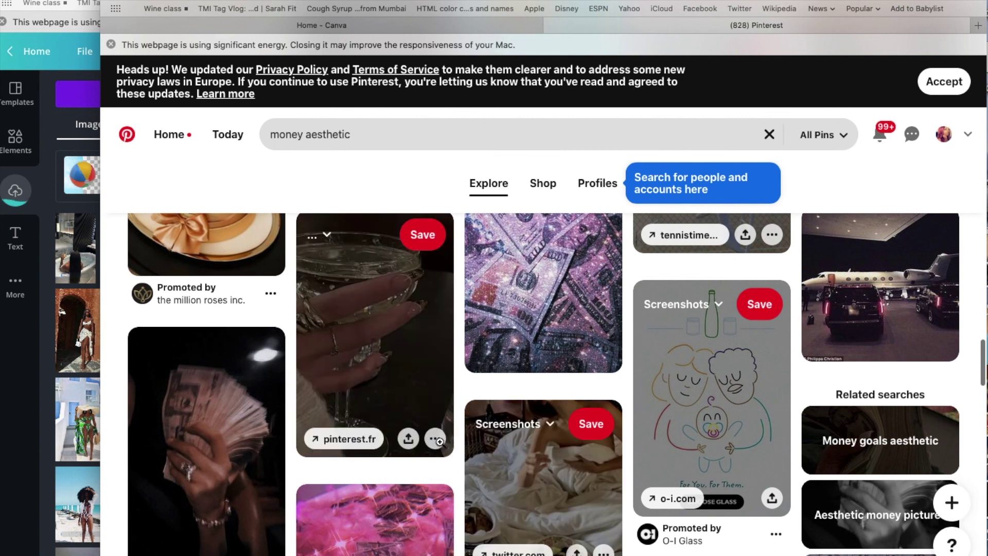
click(436, 441)
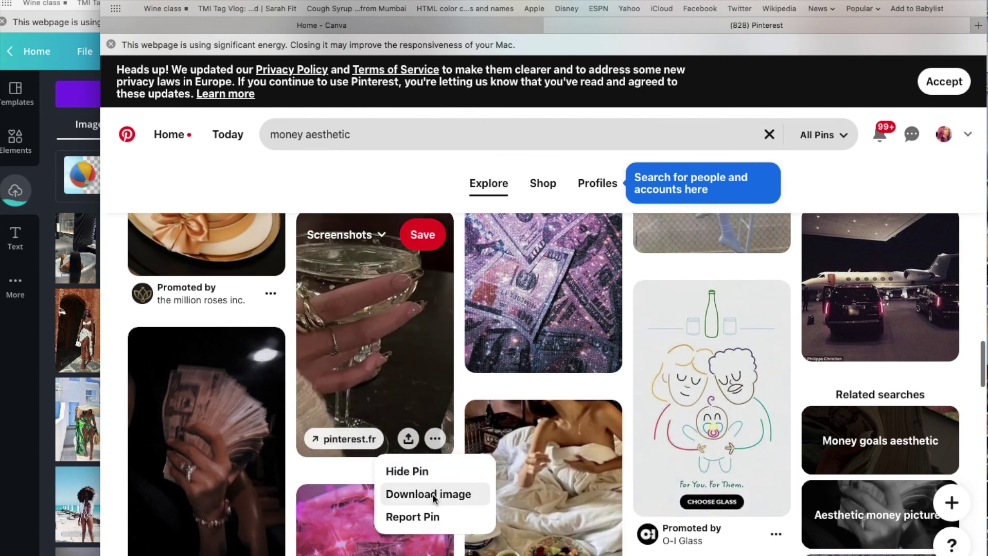
- Search Pinterest for "money aesthetic black girl" and download the cartoon image of a character in a pink bed with cash
click(455, 135)
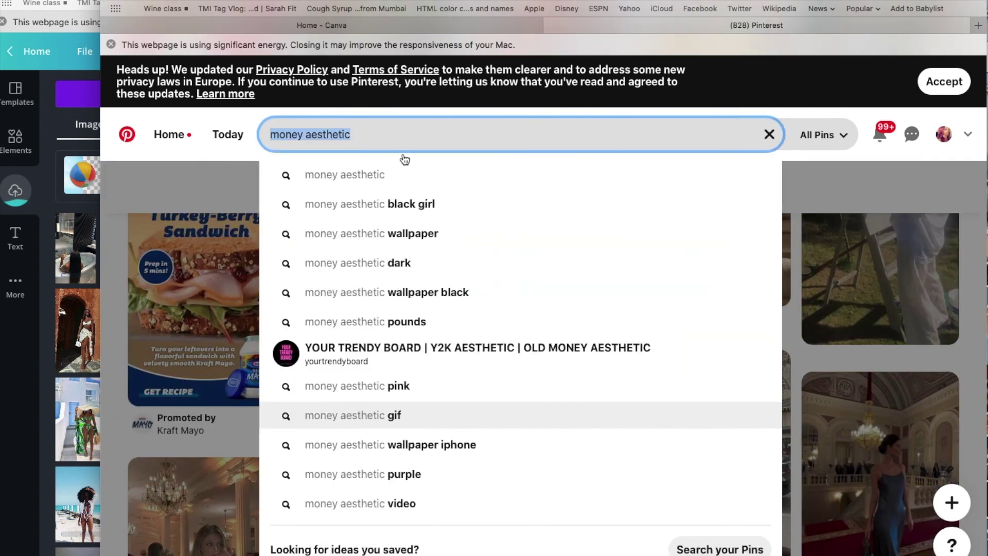
click(410, 203)
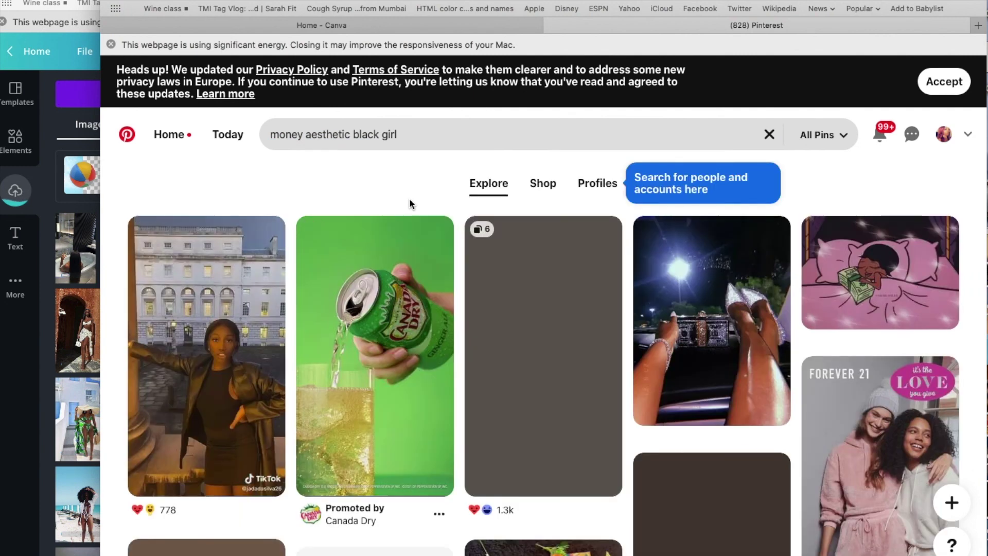
click(940, 312)
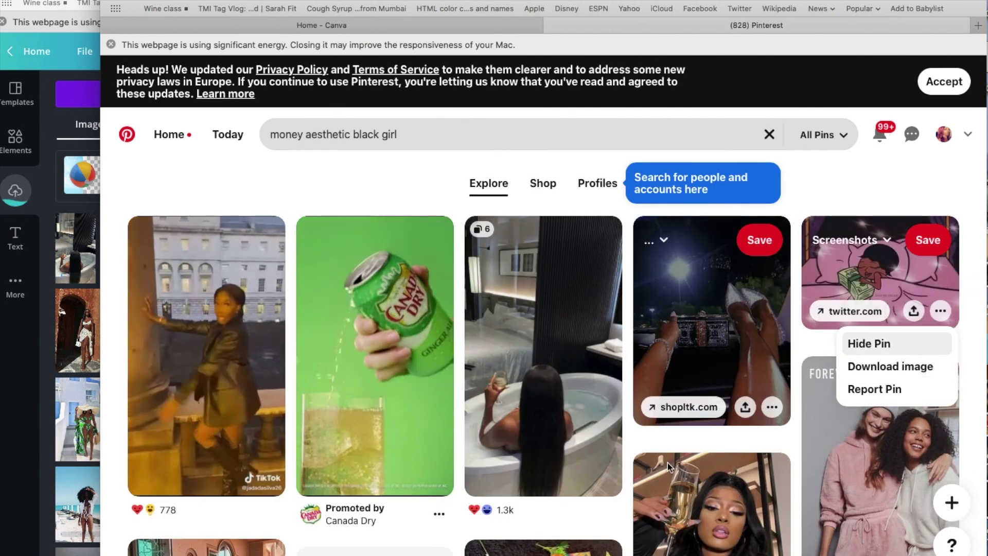
- Download the dark photo of legs in a bubble bath from the search results
scroll(668, 462, down, 5)
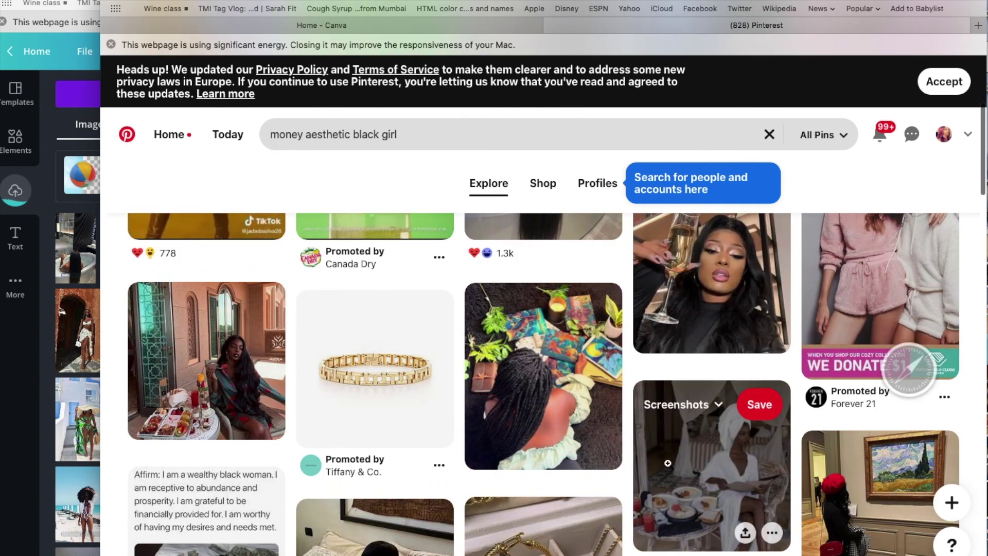
scroll(668, 462, down, 5)
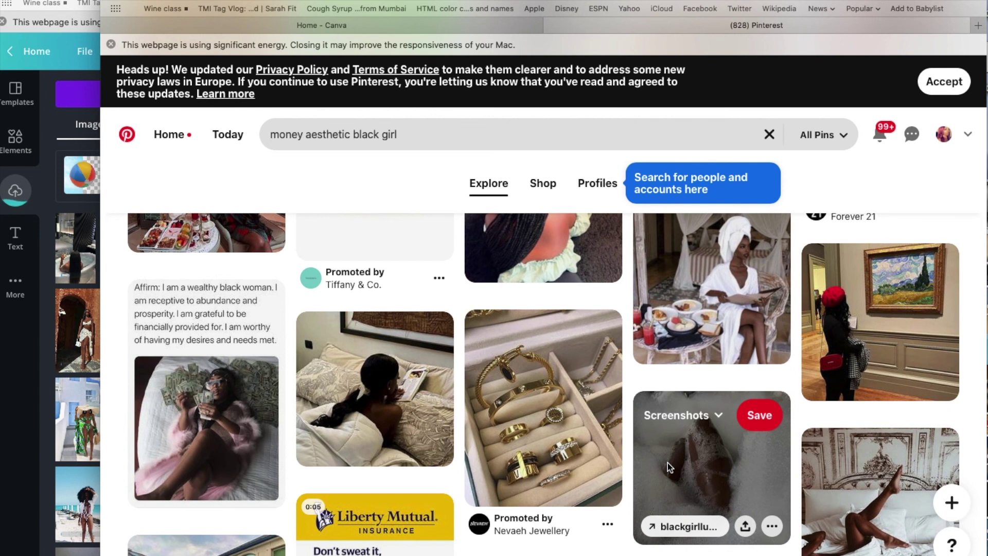
scroll(669, 463, down, 2)
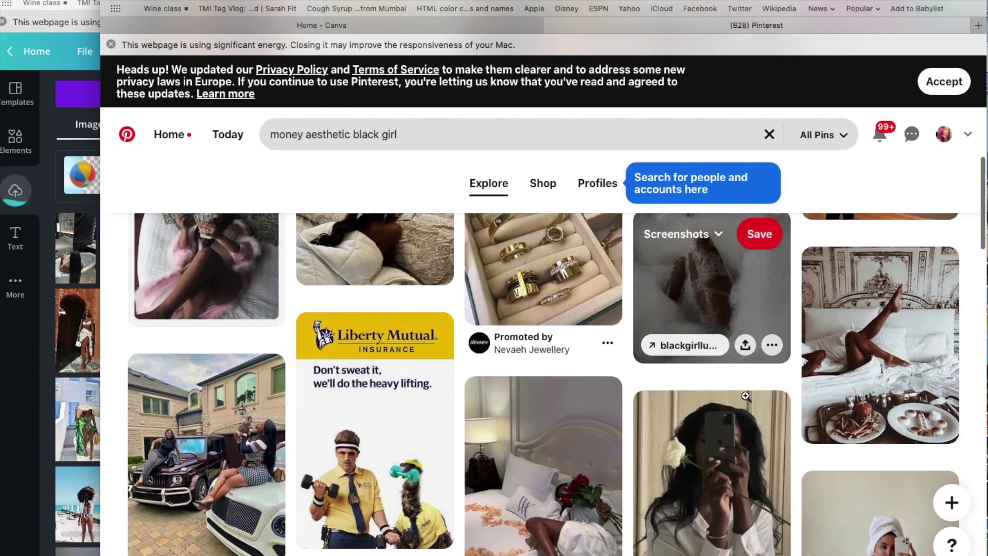
click(774, 346)
click(778, 400)
- Look through the "money aesthetic black girl" results for more luxury and money-themed photos for the collage
scroll(770, 395, down, 4)
scroll(771, 395, down, 10)
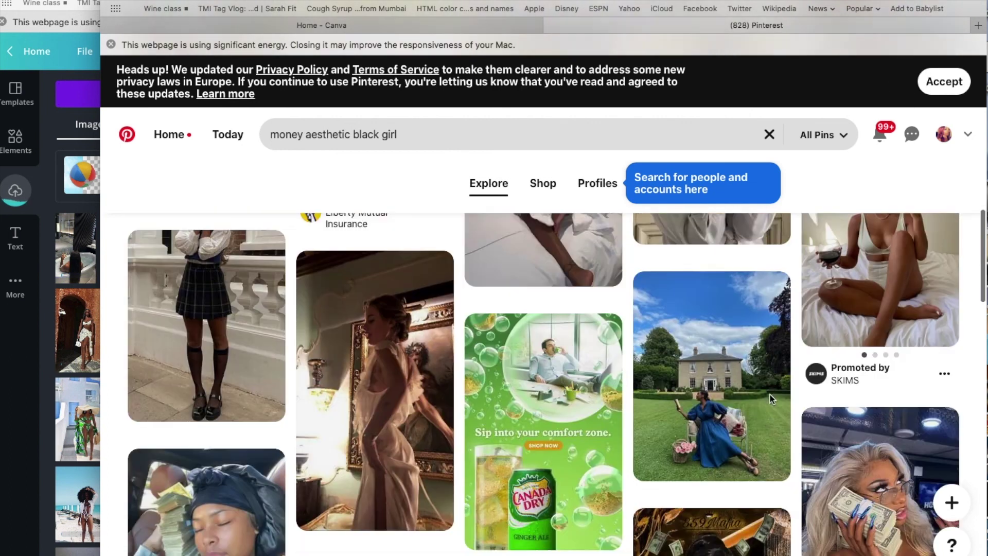
scroll(770, 395, down, 1)
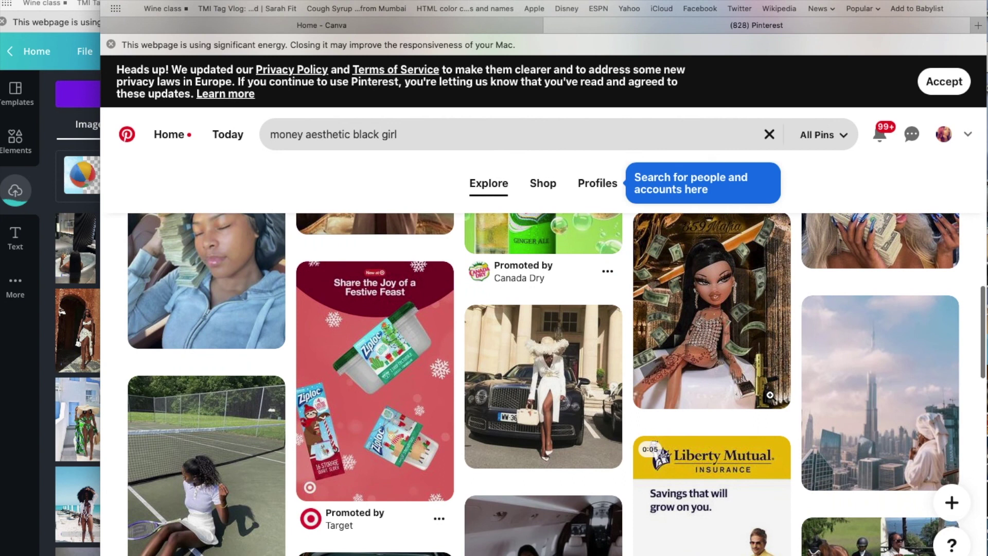
scroll(770, 395, down, 5)
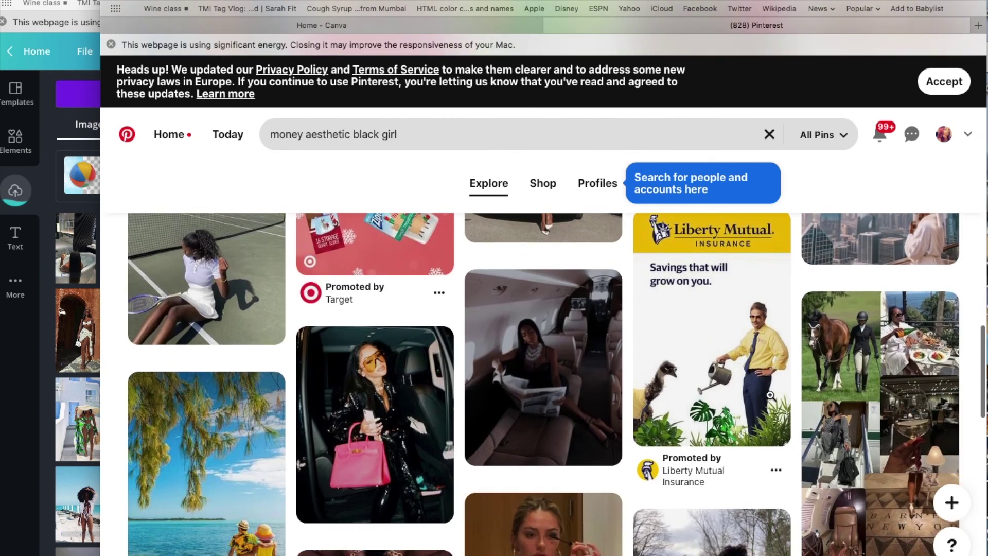
scroll(770, 395, down, 5)
scroll(770, 395, down, 3)
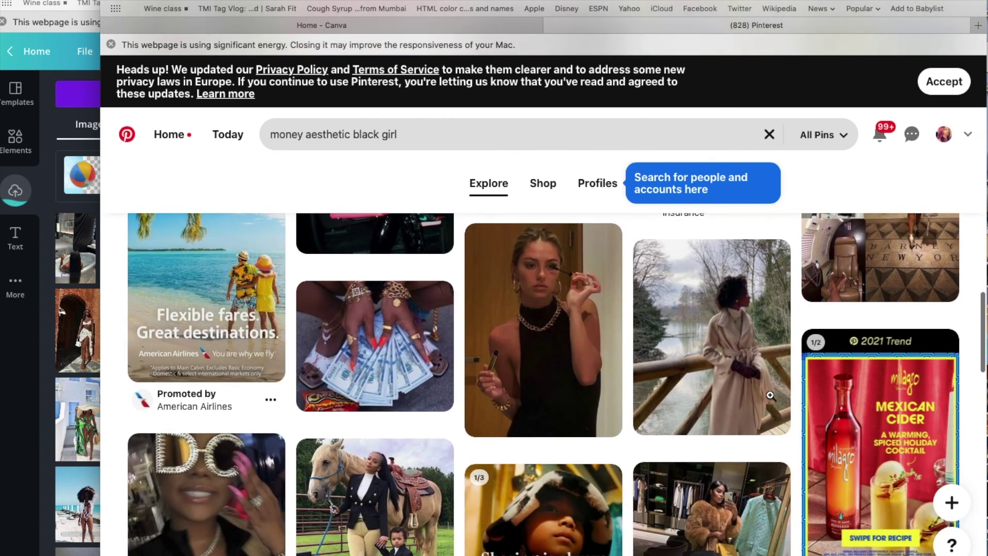
scroll(770, 395, down, 3)
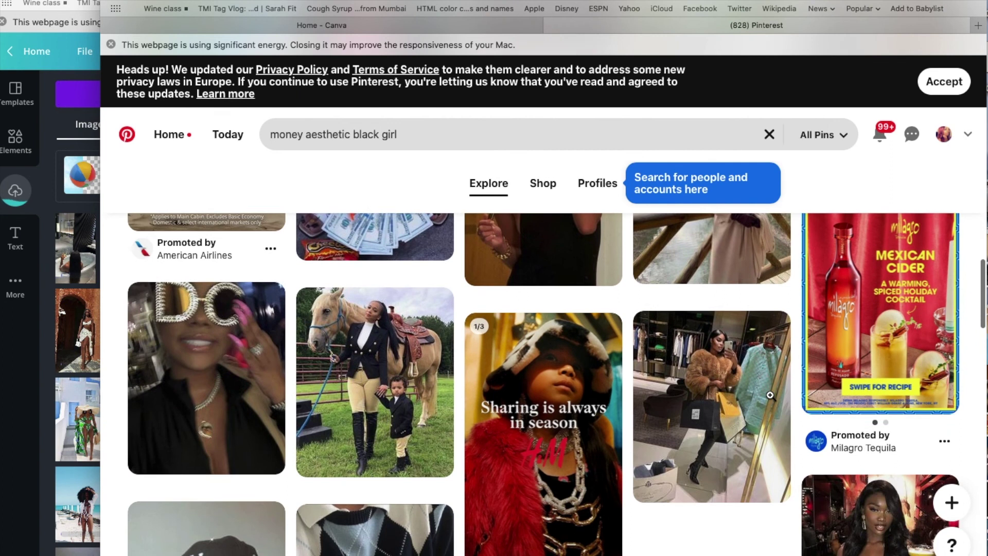
scroll(771, 395, down, 2)
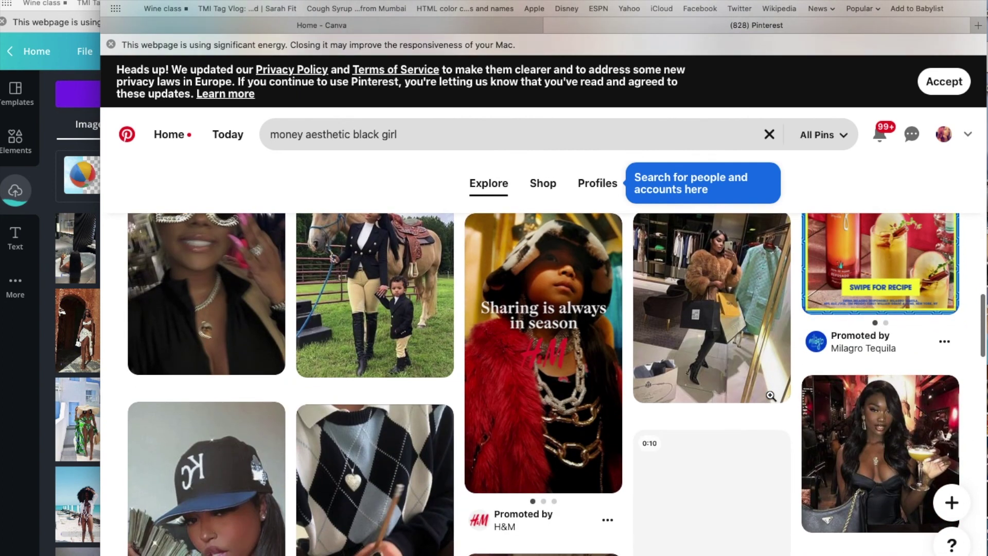
scroll(770, 395, down, 4)
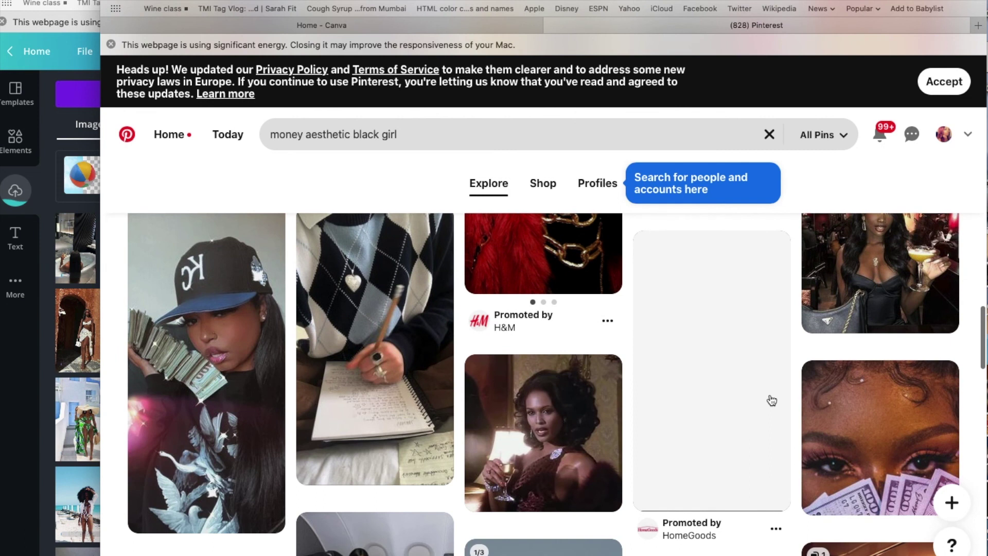
mouse_move(771, 400)
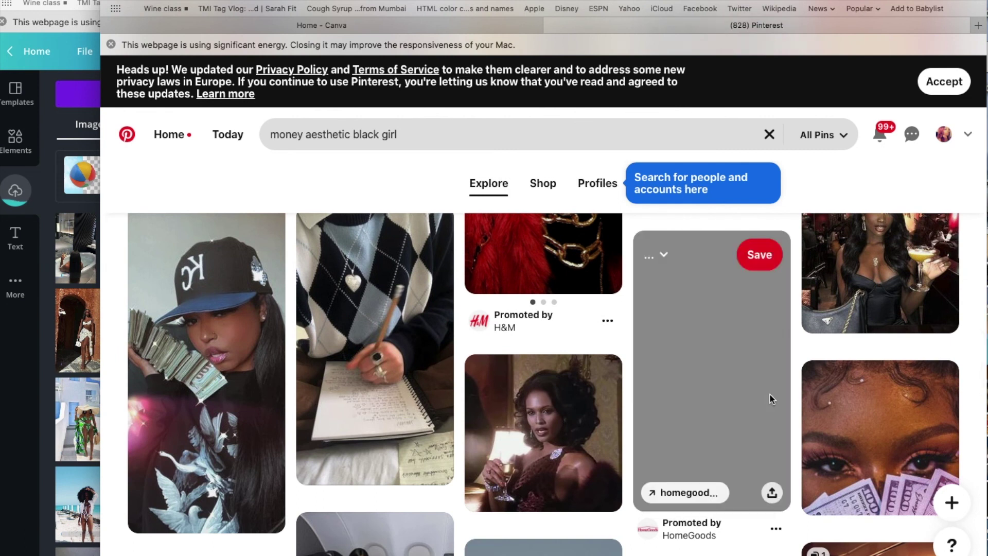
scroll(770, 394, down, 4)
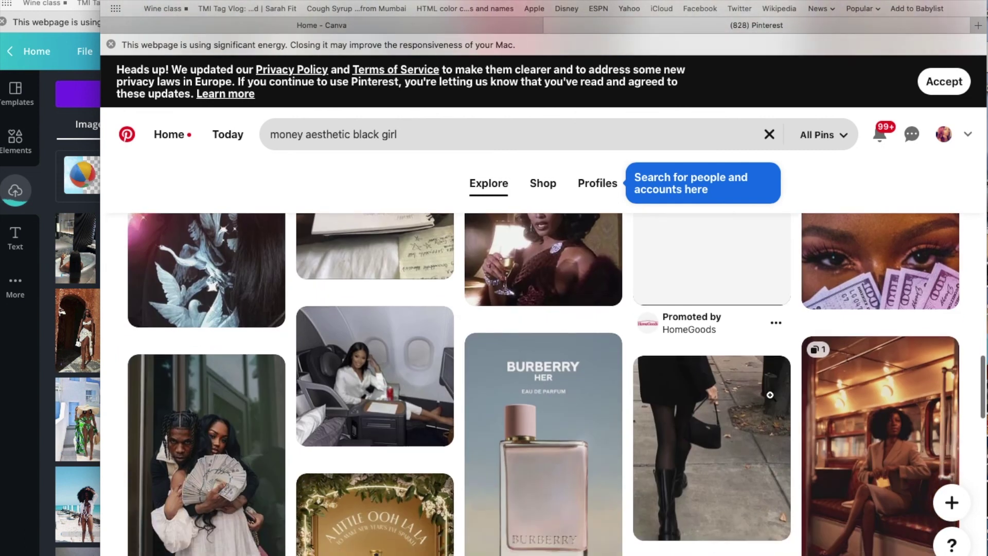
scroll(770, 394, down, 2)
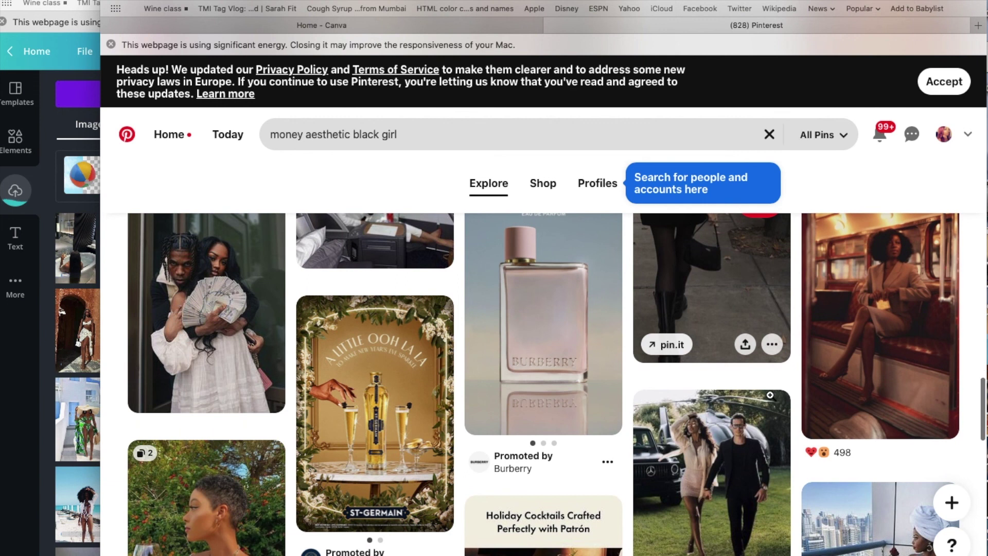